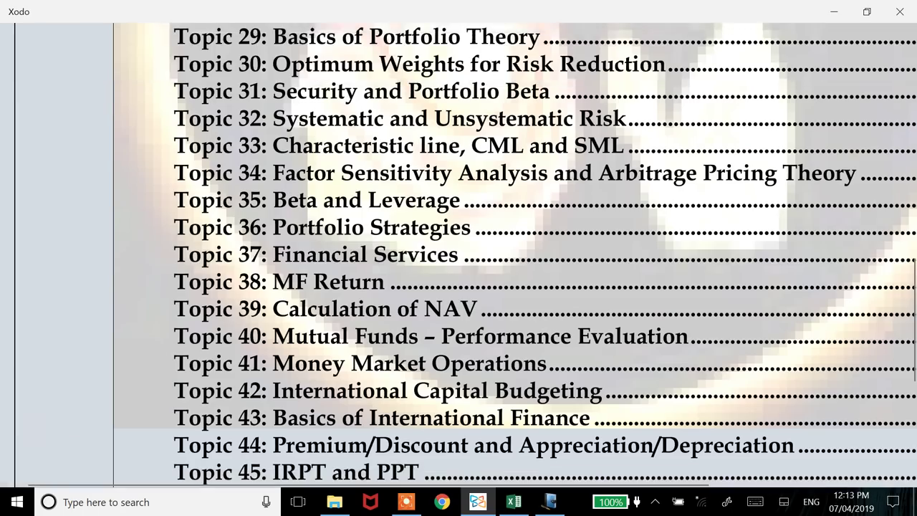
Find Question No.5 on the effective cost of factoring for Atlantic Company in the PDF and read its data
scroll(458, 287, "down", 10)
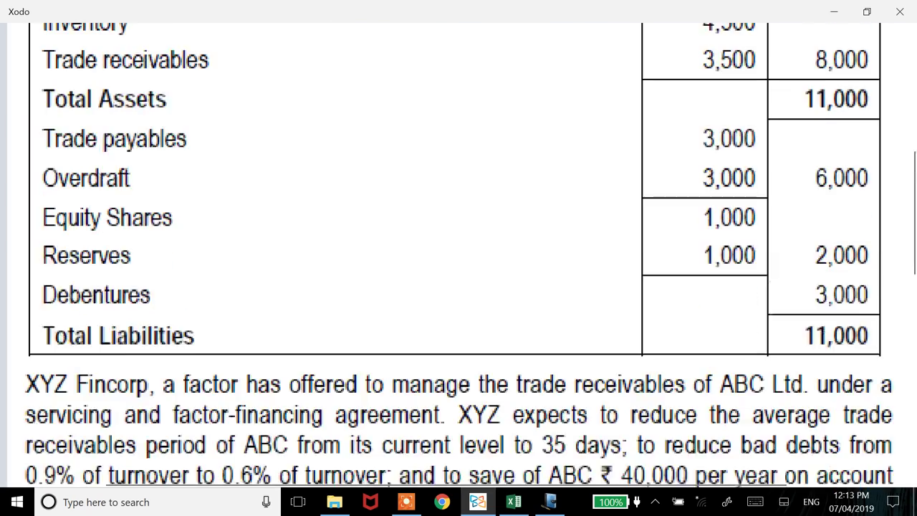
scroll(459, 287, "down", 10)
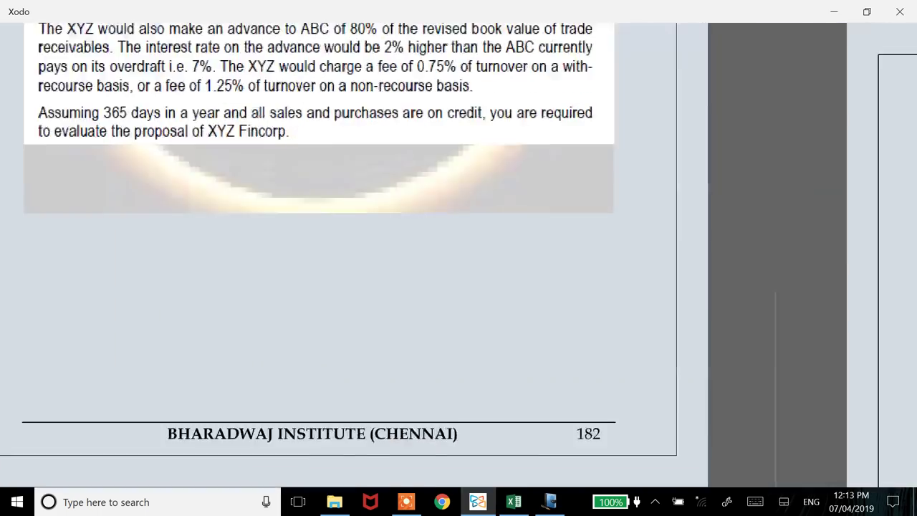
scroll(458, 286, "down", 5)
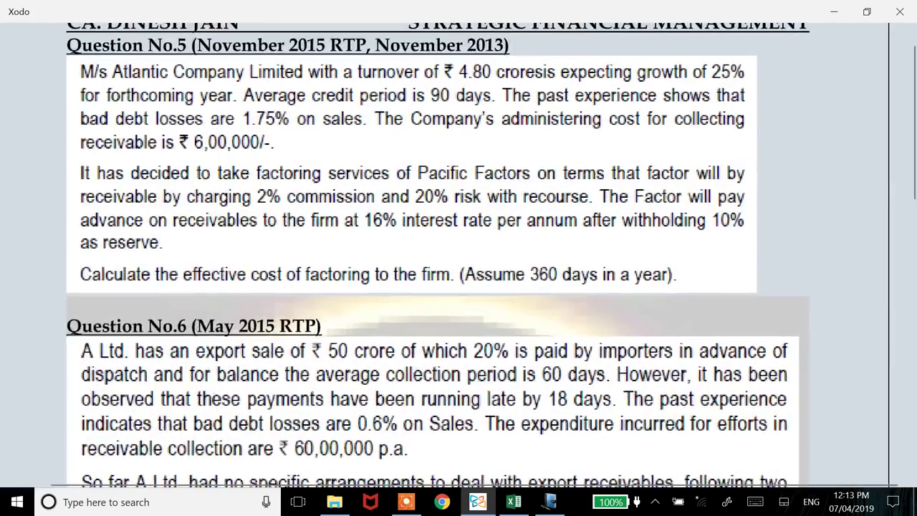
scroll(458, 287, "up", 2)
scroll(458, 287, "left", 2)
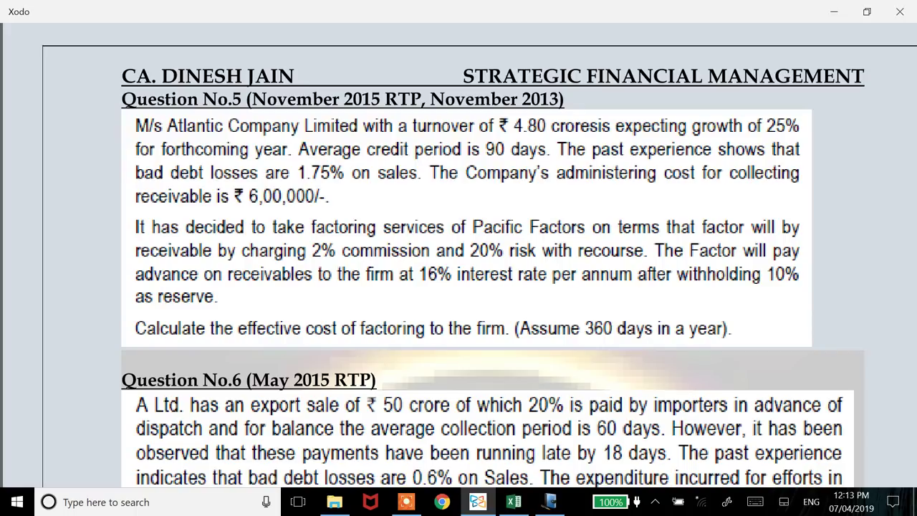
left_click(634, 474)
Switch to the SFM_revision_may_2019.xlsx workbook in Excel and add a blank sheet after Sheet99
key("alt+Tab")
key("Tab")
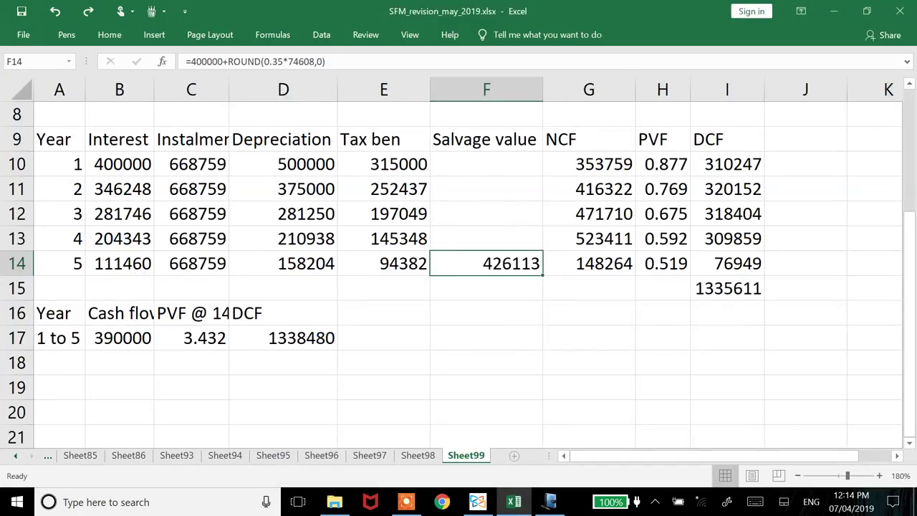
left_click(514, 455)
scroll(458, 272, "up", 5)
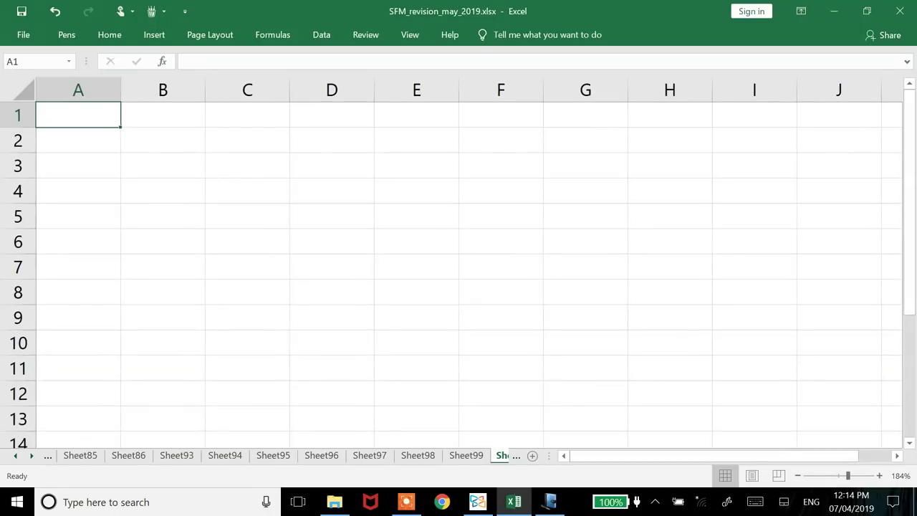
left_click(670, 266)
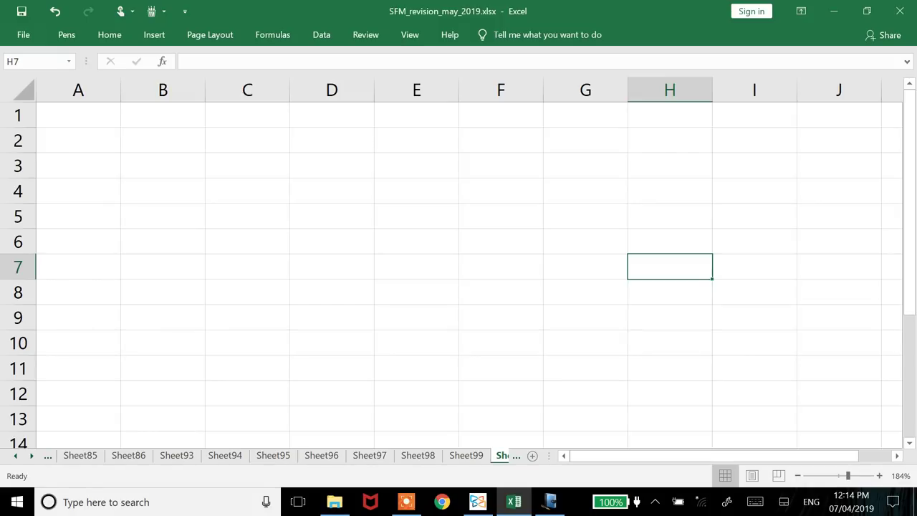
left_click(669, 114)
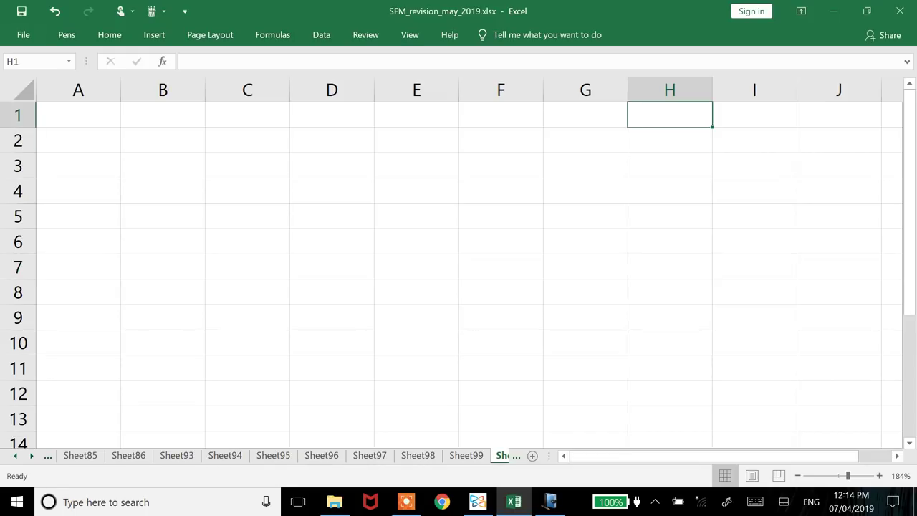
Enter the heading "WN 1: Computation of amount lent by factor" in cell A1
left_click(78, 115)
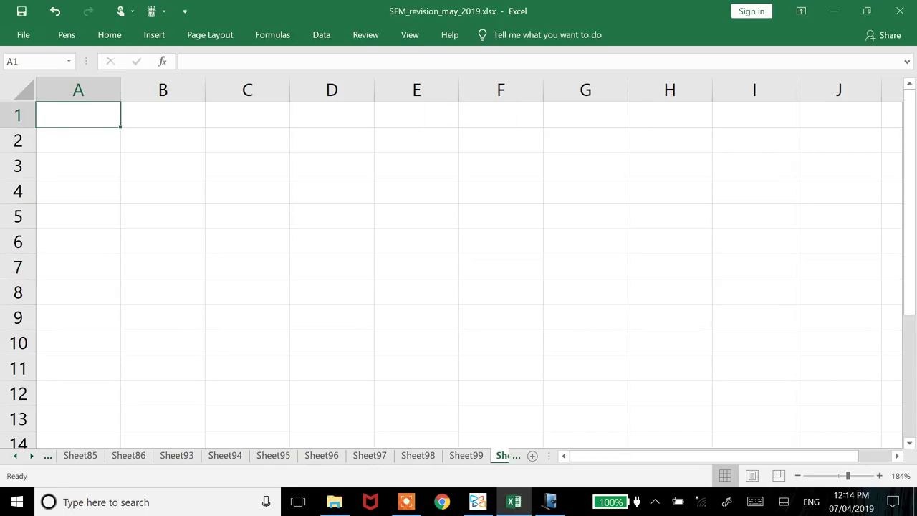
type("WN 1: Compua")
key("BackSpace")
type("taion")
key("BackSpace")
key("BackSpace")
key("BackSpace")
type("tin")
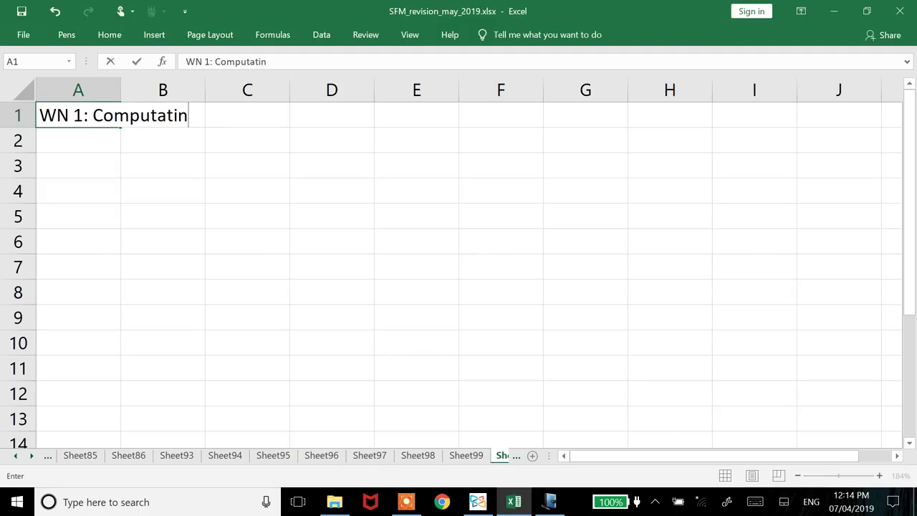
key("BackSpace")
type("on of a")
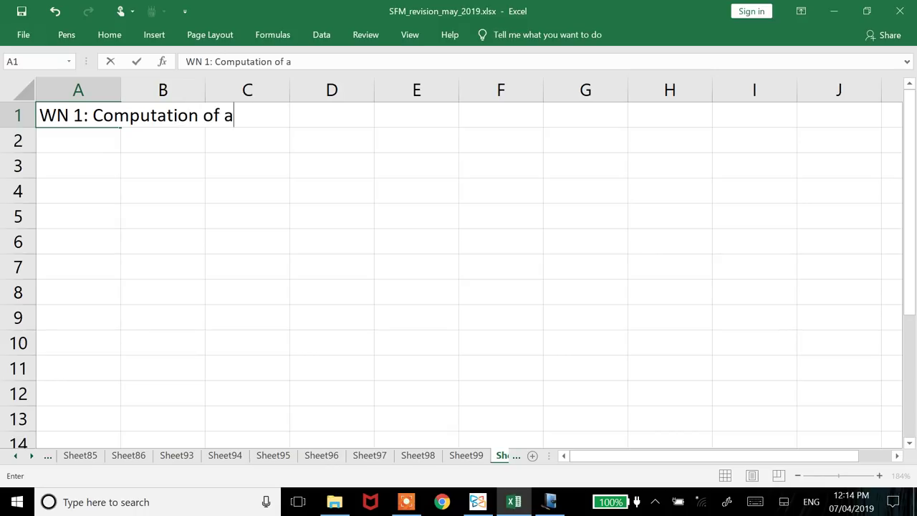
type("mount lent b")
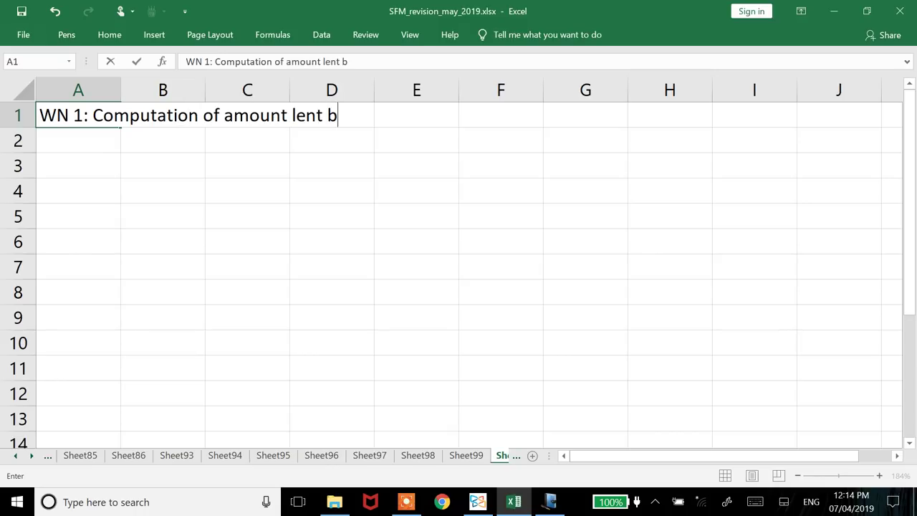
type("y factor")
key("Return")
Make the working-note heading in A1 bold and underlined
left_click(78, 115)
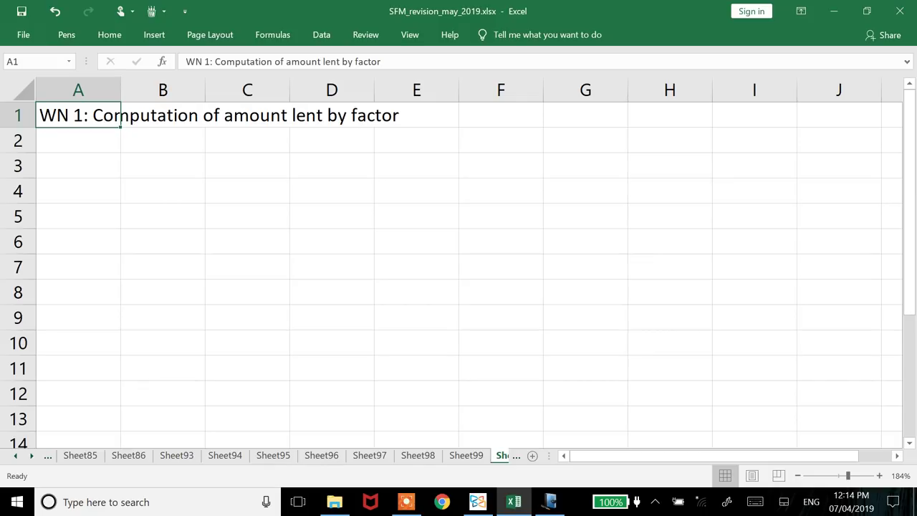
key("ctrl+b")
key("ctrl+u")
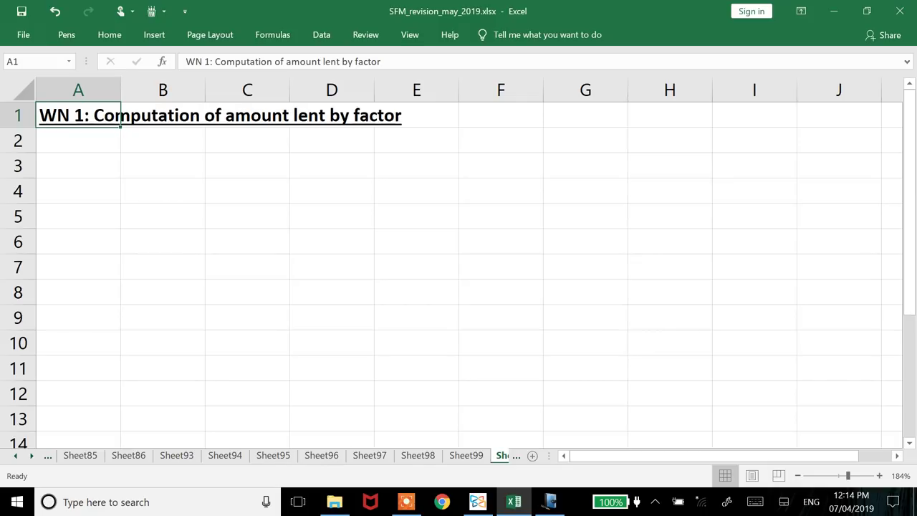
Enter the column header "Particulars" in A2 and widen column A to fit it
left_click(79, 141)
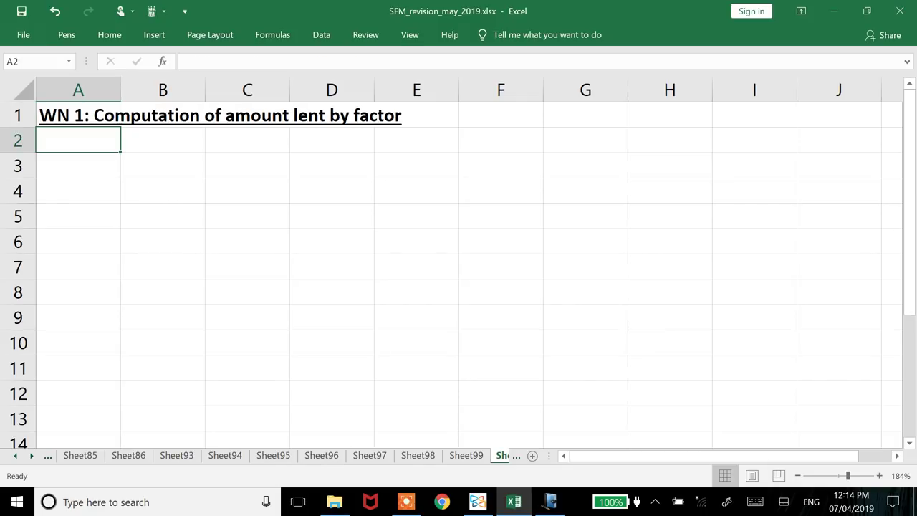
type("Particulars")
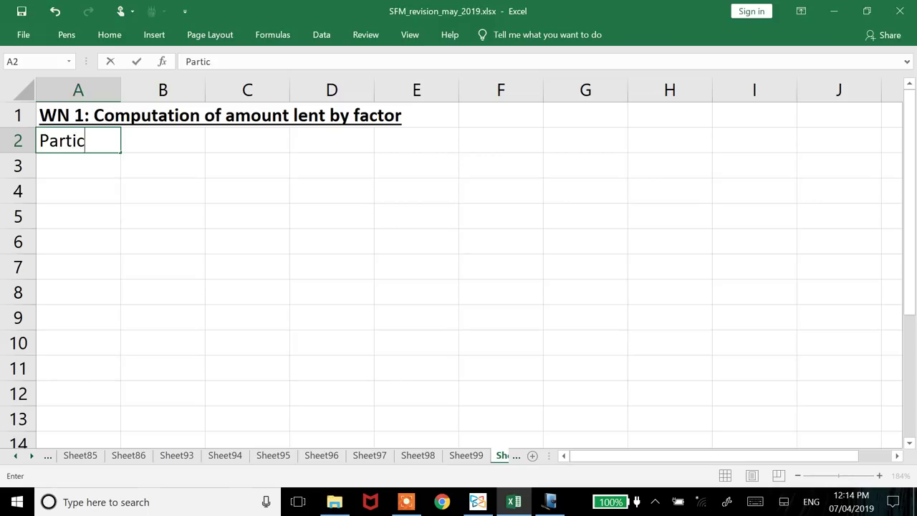
key("Return")
left_click(78, 140)
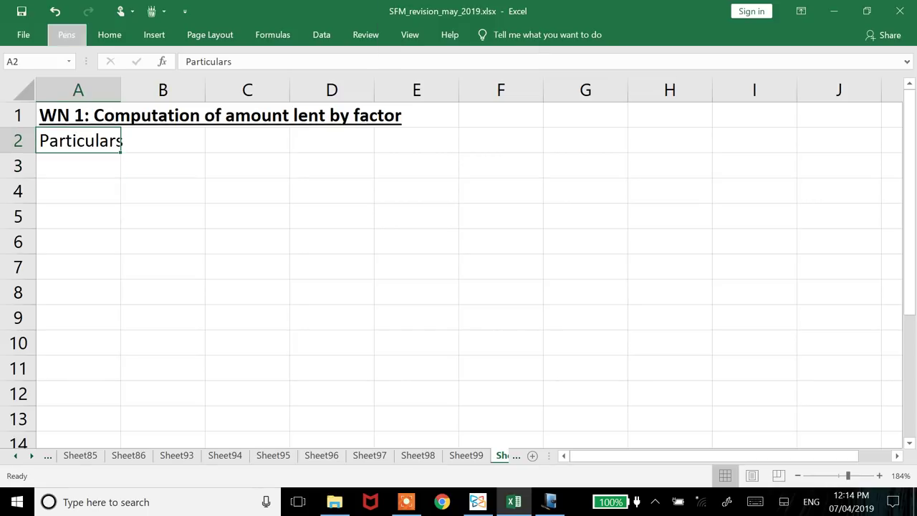
double_click(120, 89)
Add the headers "Calculation" in B2 and "Amount" in C2, with column B fitted to its text
left_click(162, 141)
type("Calculation")
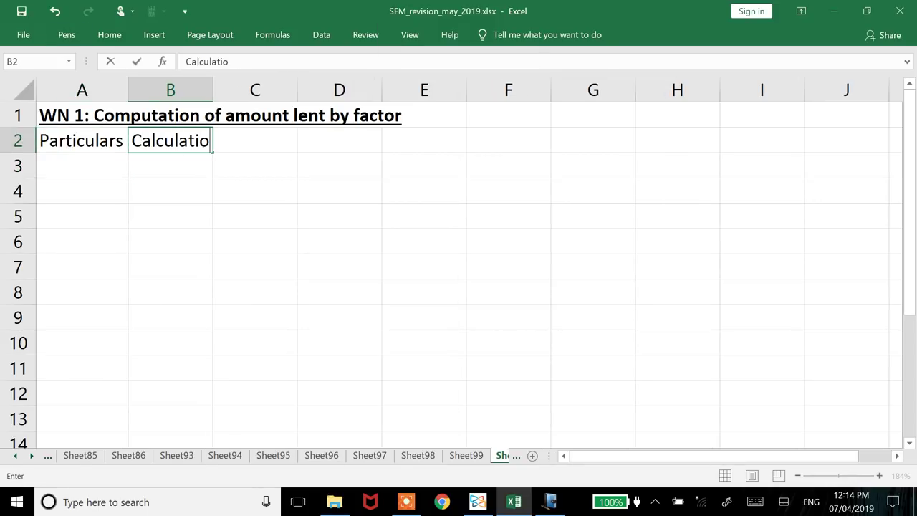
key("Return")
left_click(171, 141)
double_click(213, 89)
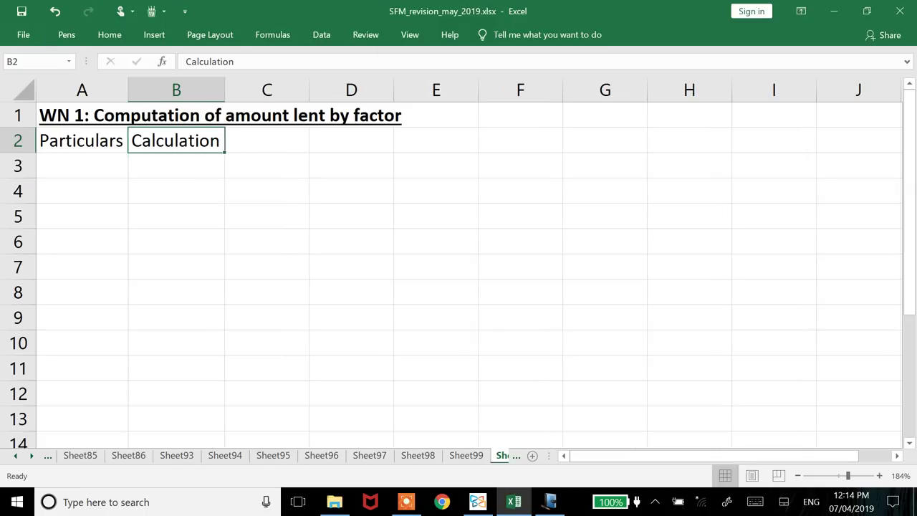
left_click(267, 141)
type("Amount")
key("Return")
Enter the row label "1. Credit sales" in A3 and widen column A to fit it
key("Left")
key("Left")
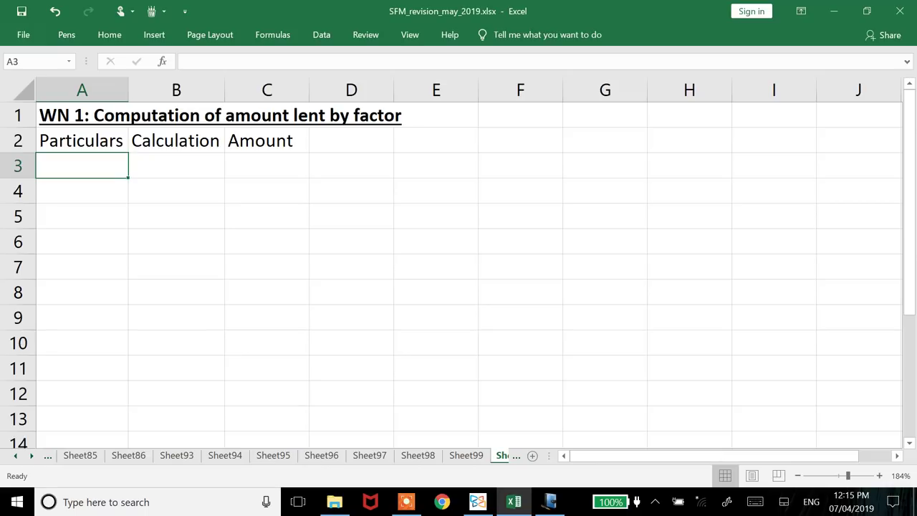
type("1. C")
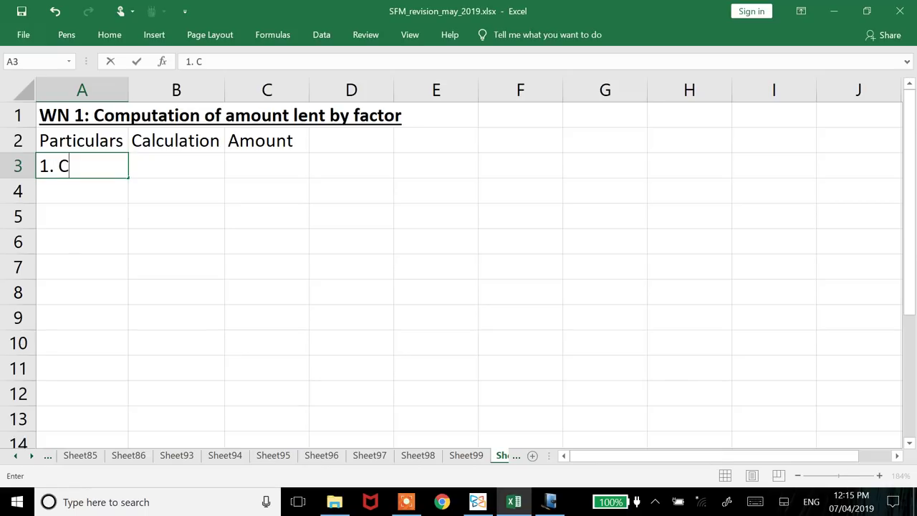
type("redit sales")
key("Return")
key("Up")
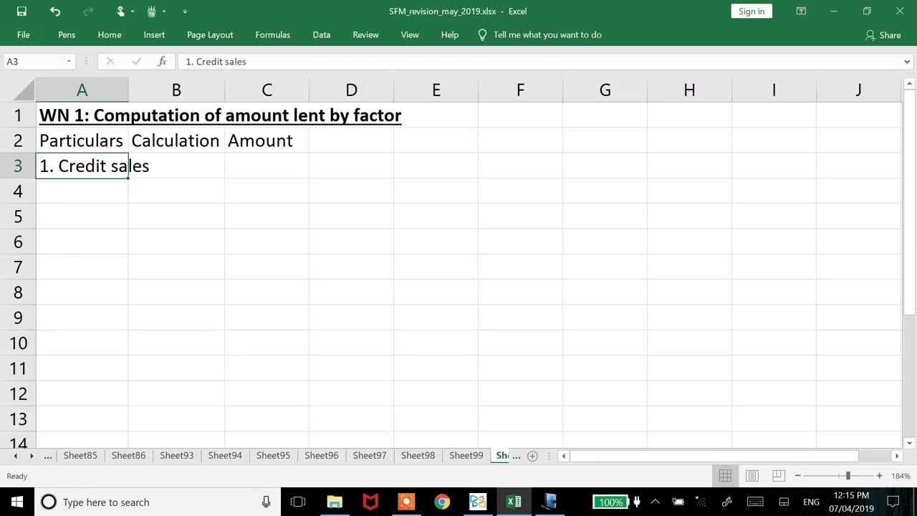
left_click_drag(128, 89, 154, 89)
Check the turnover and expected growth in the PDF question and enter 600 as the credit sales amount in C3
key("Right")
key("alt+Tab")
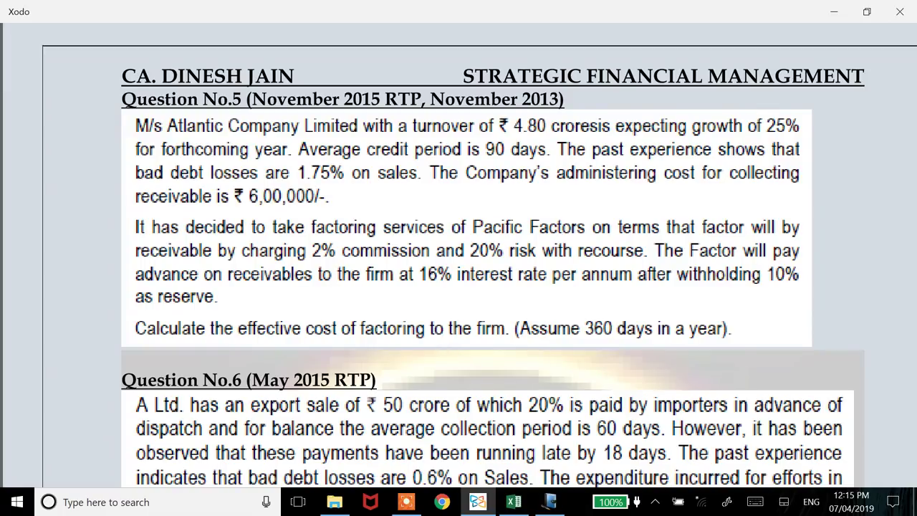
key("alt+Tab")
type("600")
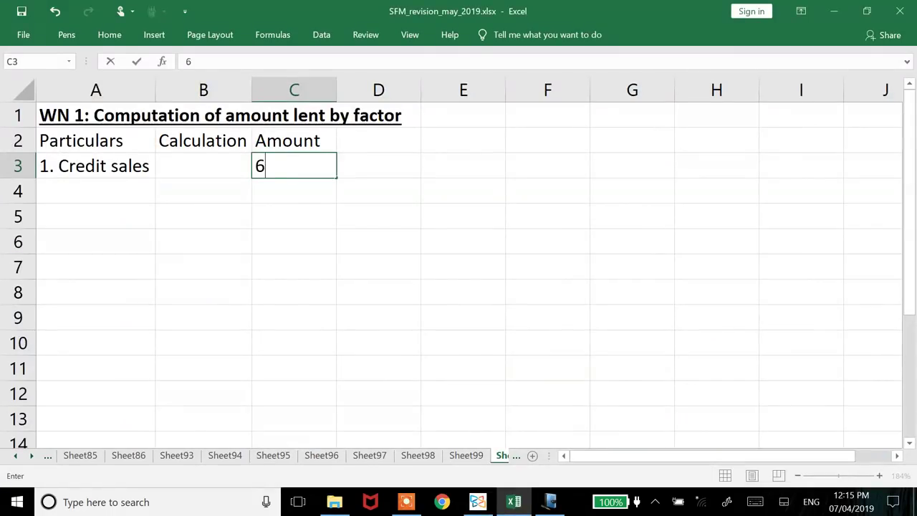
left_click(203, 190)
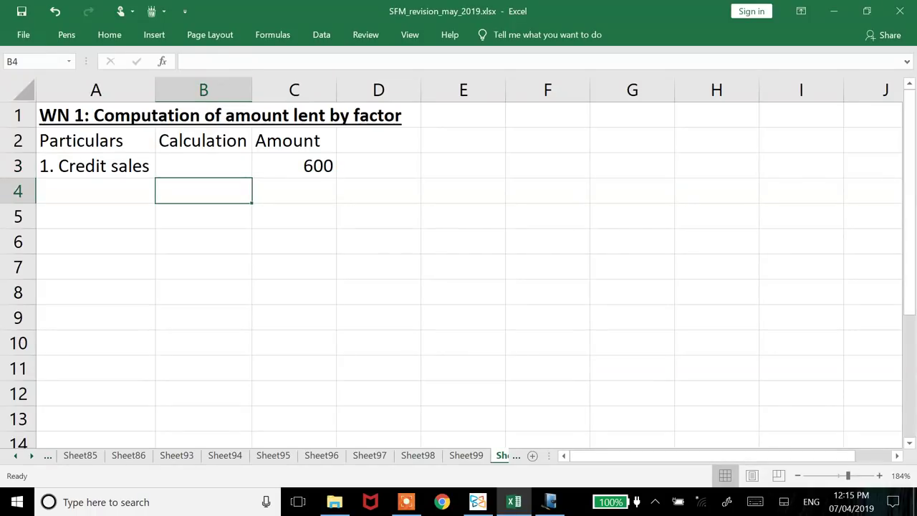
Extend the header in C2 to read "Amount (in lacs)"
left_click(95, 190)
left_click(379, 190)
left_click(378, 141)
left_click(294, 140)
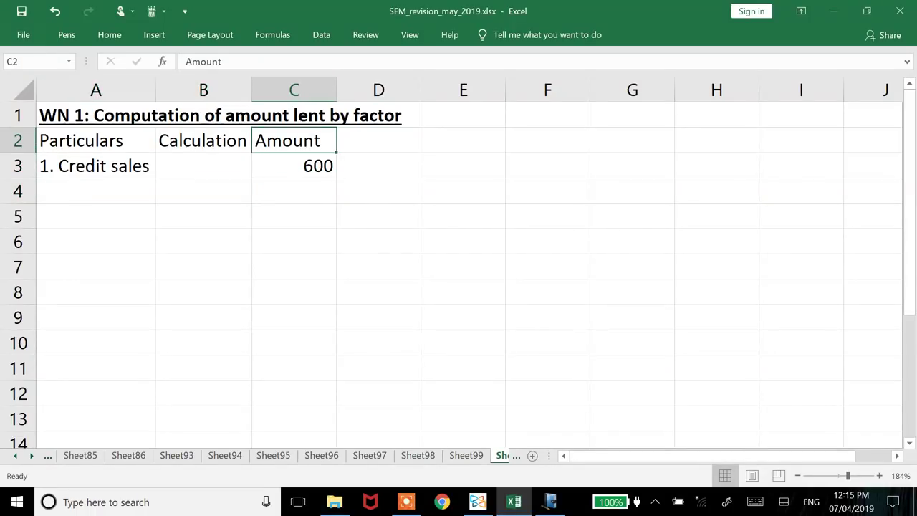
double_click(325, 141)
type("(in lac")
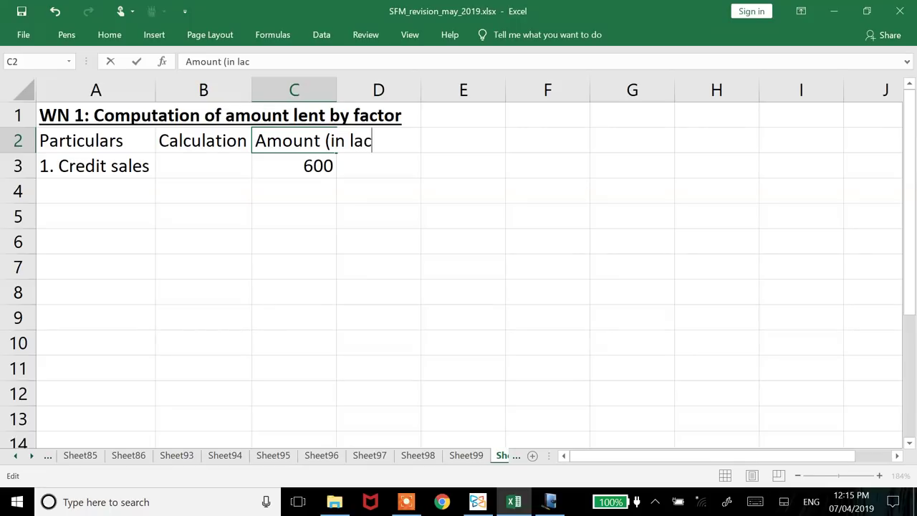
type("s)")
key("Return")
Enter the row label "2. Credit period" in A4 and autofit column A to it
key("Left")
key("Left")
key("Down")
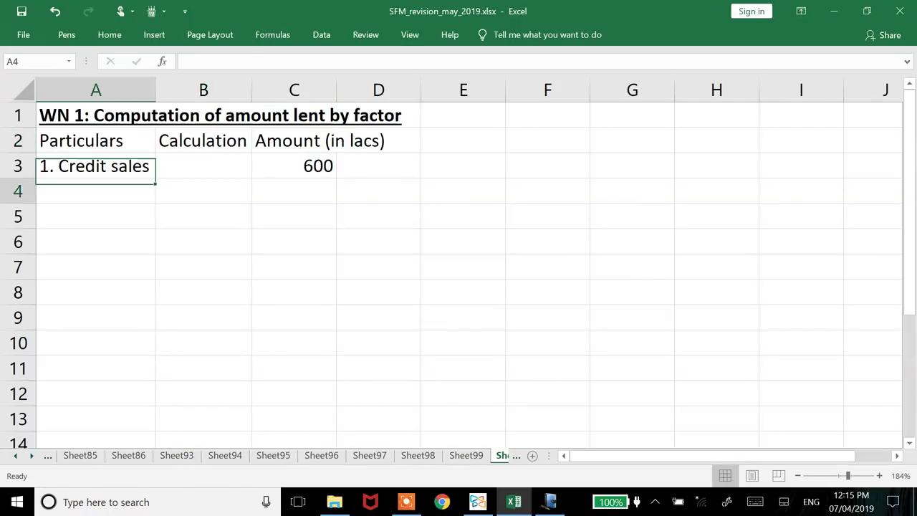
type("2. Cre")
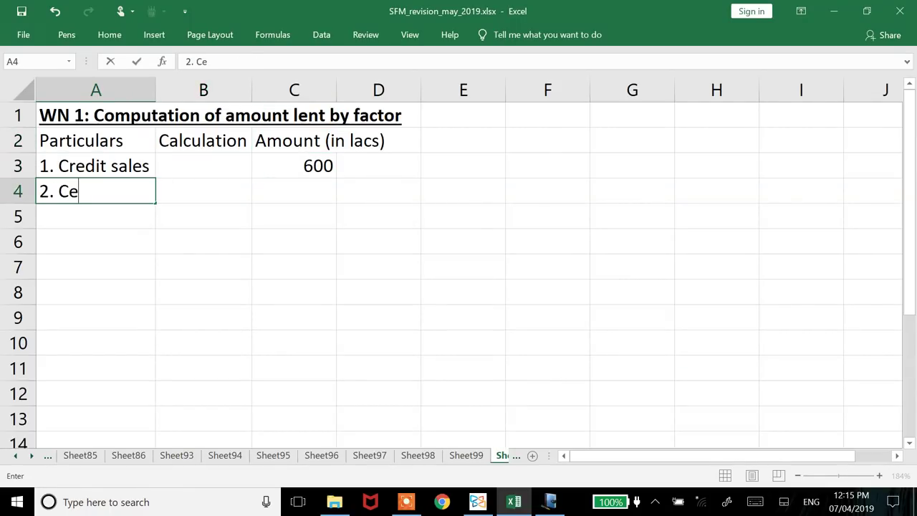
type("dit period")
key("Return")
key("Up")
key("alt+o")
key("c")
key("a")
Enter "90 days" as the credit period in C4
key("Right")
key("Right")
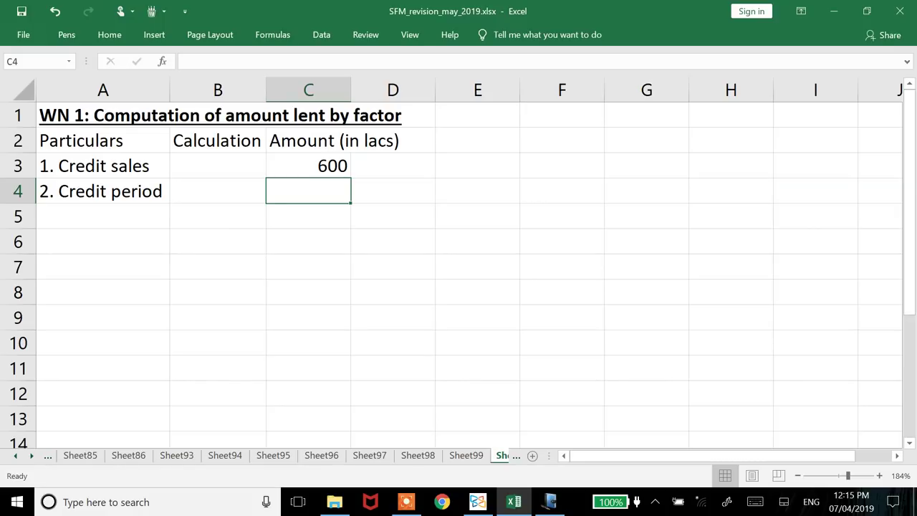
type("90 day")
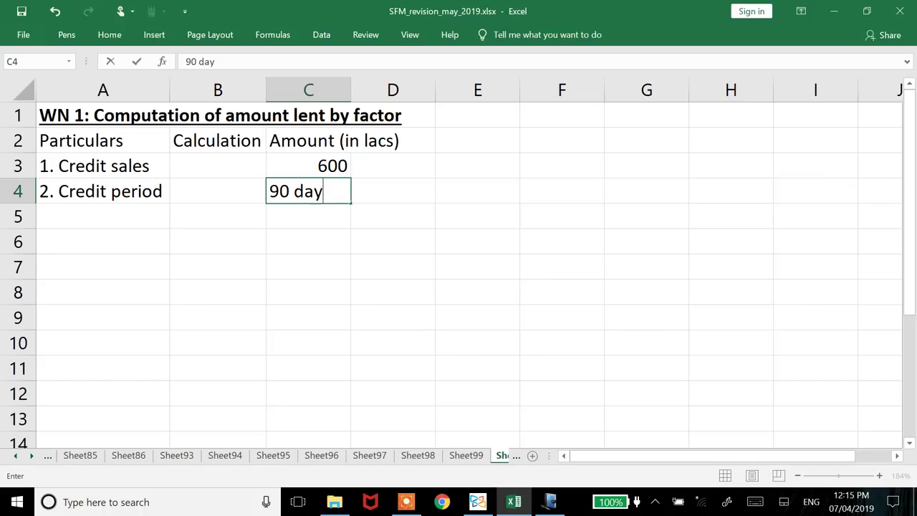
type("s")
key("Return")
Enter the row label "3. Receivables" in A5
left_click(102, 216)
type("3. Receivables")
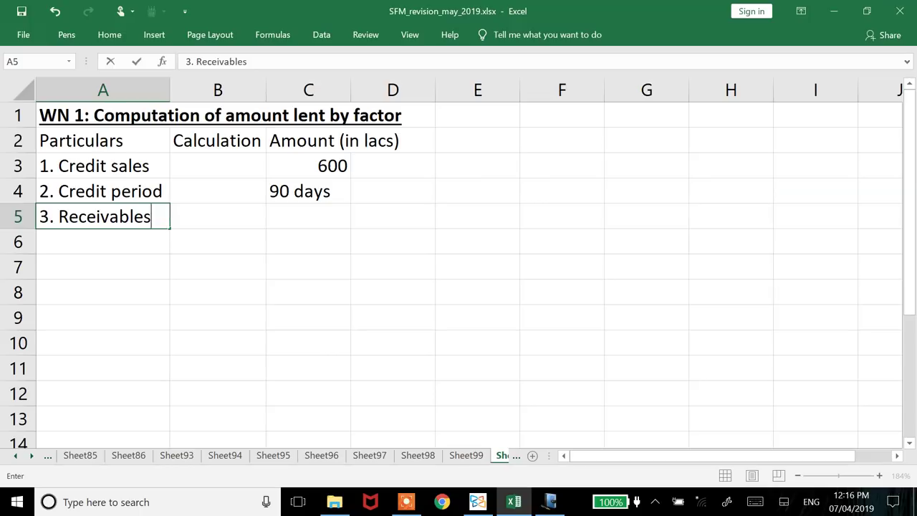
key("Return")
Calculate the receivables in C5 as the credit sales in C3 multiplied by 90/360
left_click(218, 241)
left_click(308, 217)
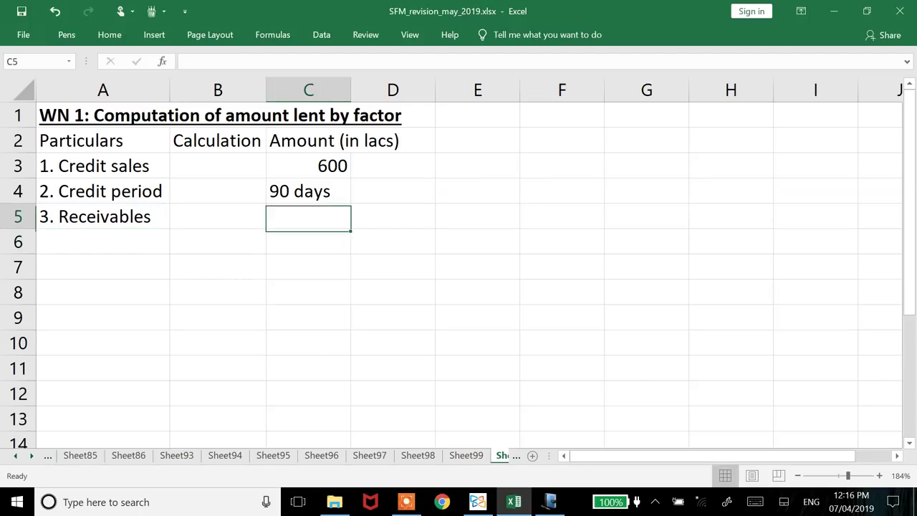
type("=")
key("Up")
key("Up")
type("*90/360")
key("Return")
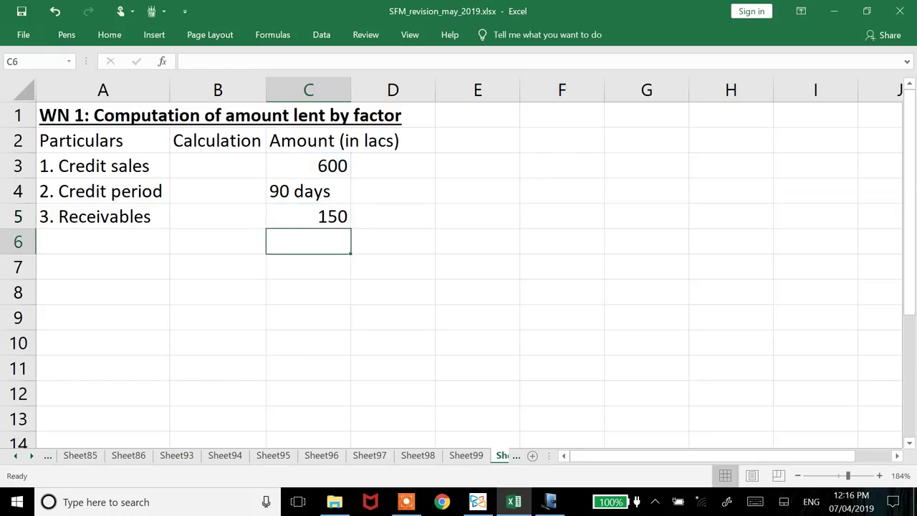
left_click(102, 241)
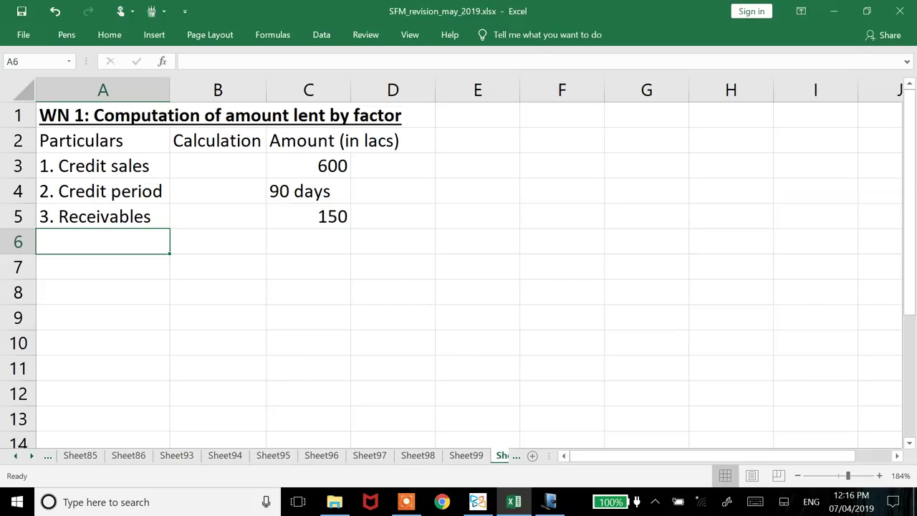
Enter the row label "4. Less: Reserve" in A6
type("4Le")
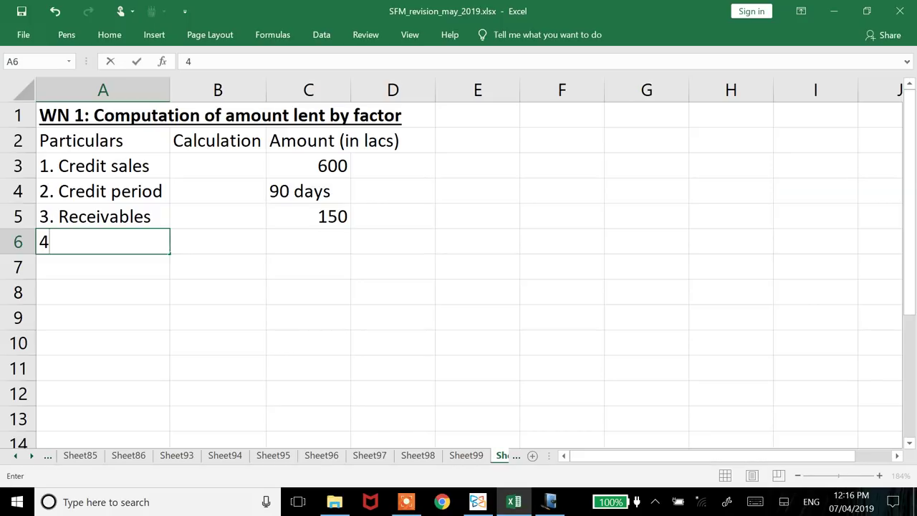
key("BackSpace")
key("BackSpace")
type(". Less: REserve")
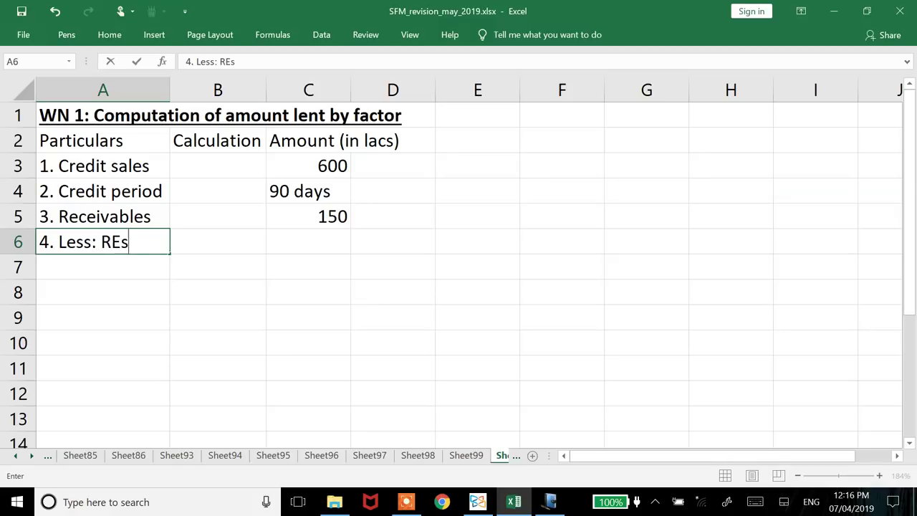
key("Return")
left_click(102, 241)
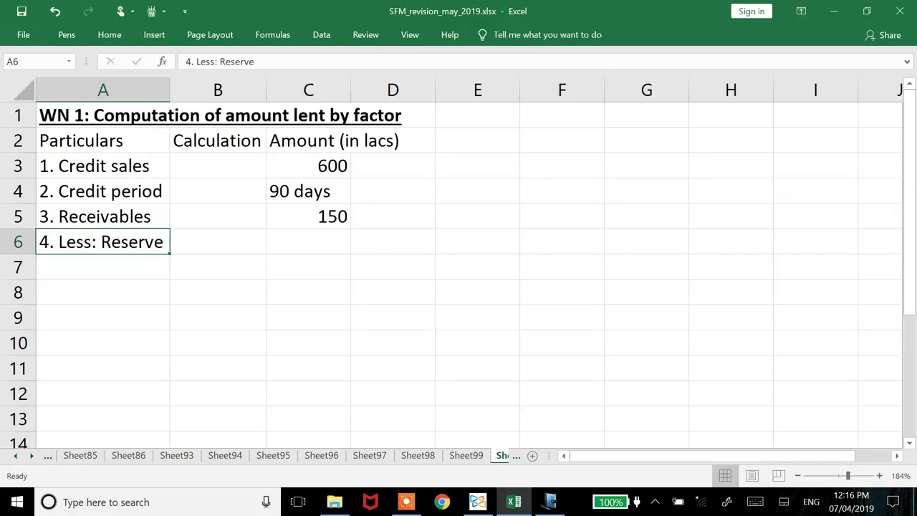
Check the reserve rate in the question in Xodo and calculate the reserve in Excel cell C6 as minus C5 multiplied by 0.1
left_click(309, 241)
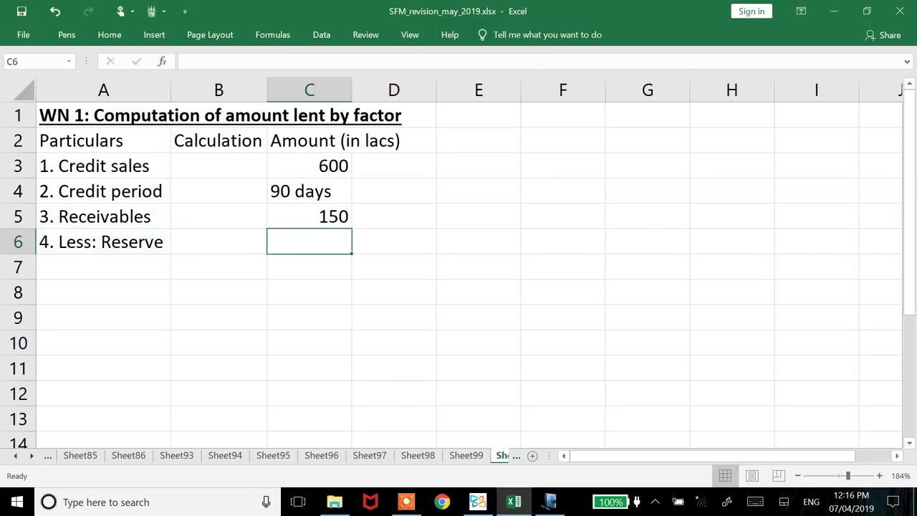
key("alt+Tab")
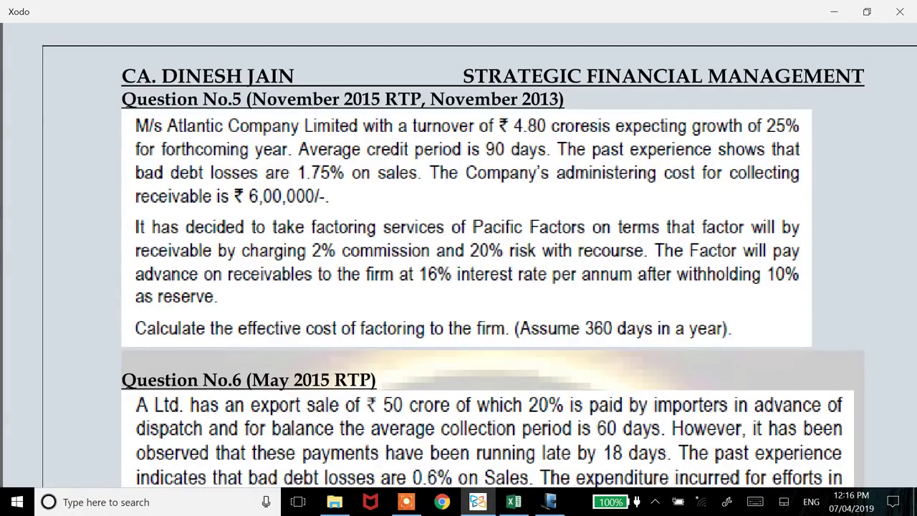
key("alt+Tab")
type("-")
key("Up")
type("*0.1")
key("Return")
Enter the row label "5. Less: Commission" in A7 and autofit column A to it
left_click(103, 266)
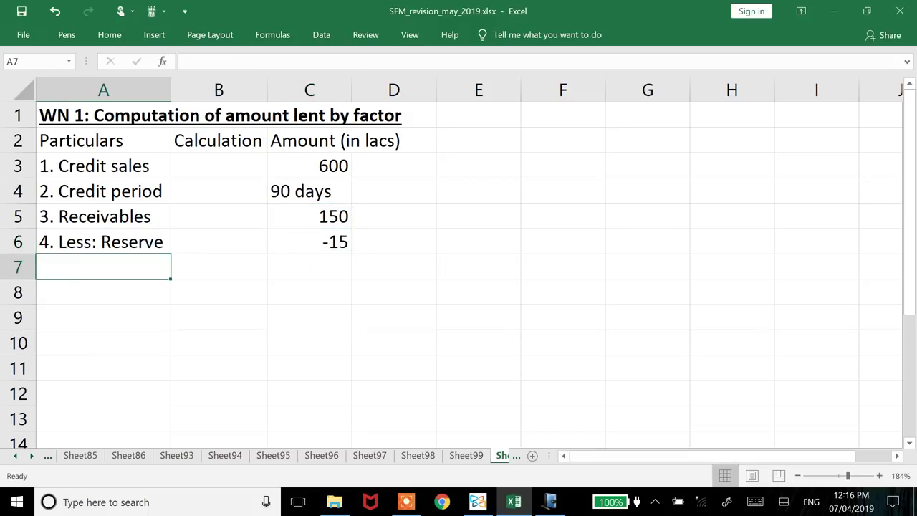
type("5.")
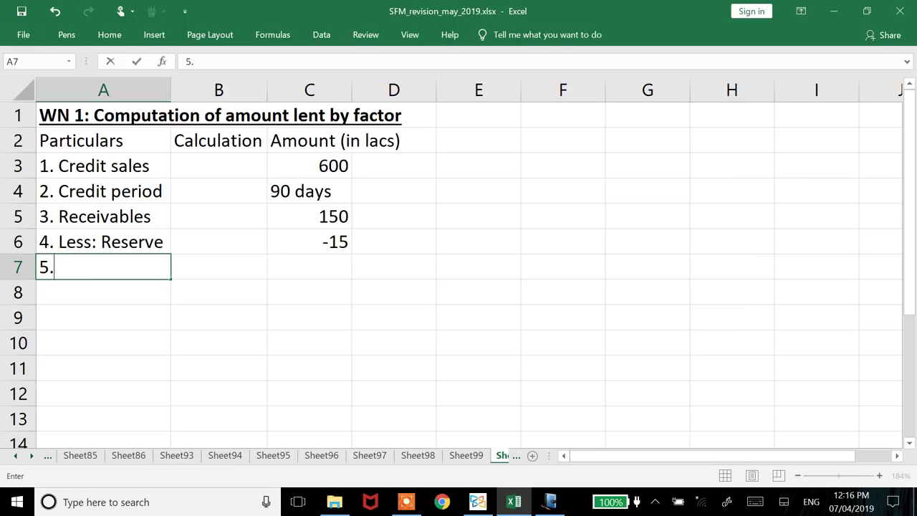
type(" Less: Commission")
key("Return")
key("Up")
key("alt+h")
key("o")
key("i")
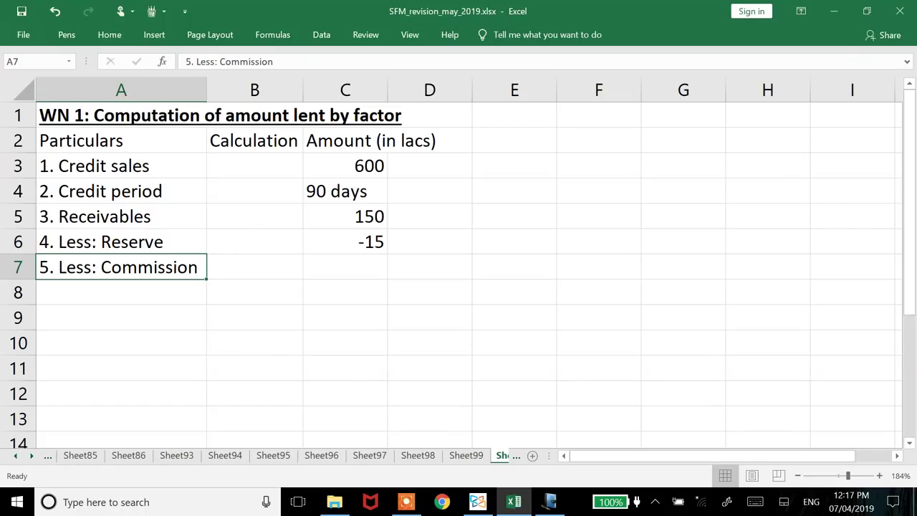
Calculate the commission in C7 as minus the receivables in C5 multiplied by 2%
left_click(255, 267)
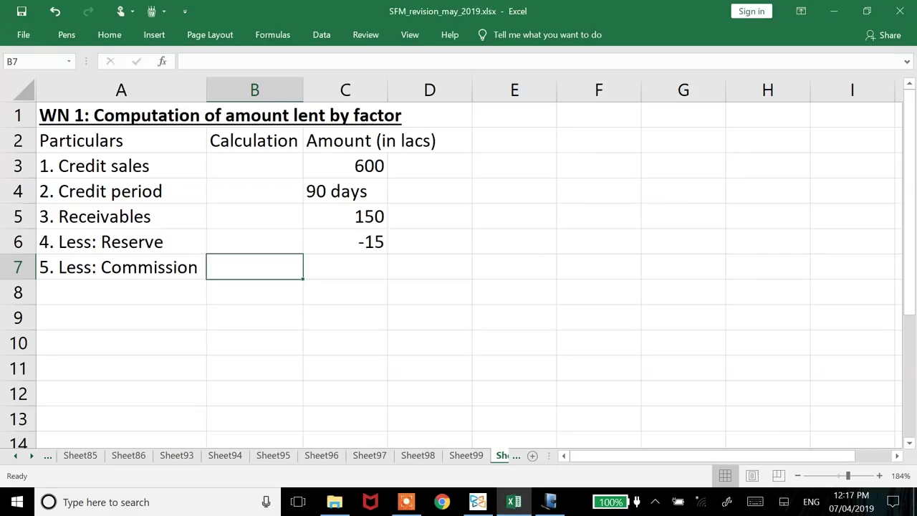
left_click(345, 266)
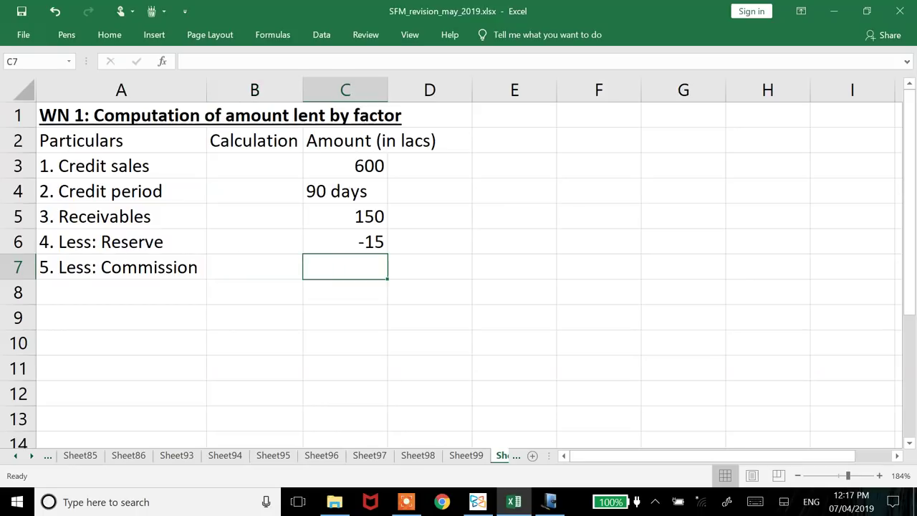
type("-")
left_click(345, 241)
left_click(345, 216)
type("*2%")
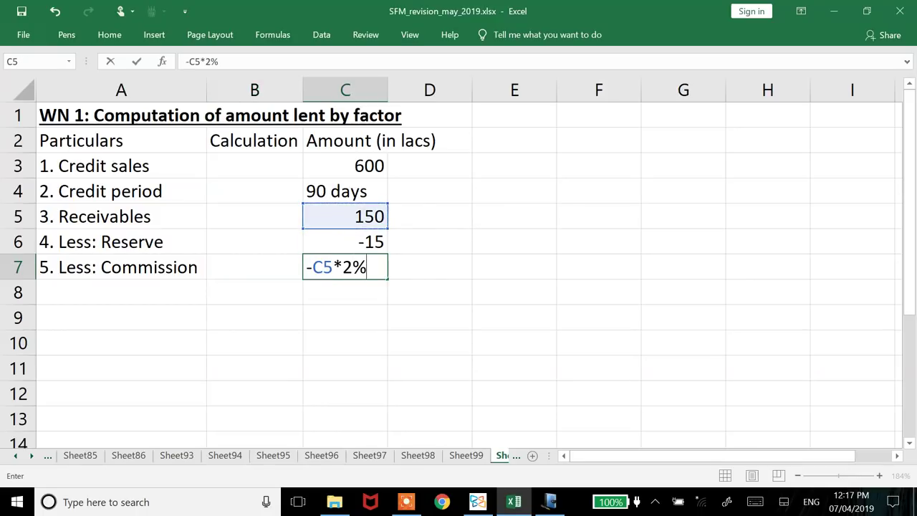
key("Return")
Enter the row label "6. Amount eligible for lending" in A8 and autofit column A to it
left_click(121, 292)
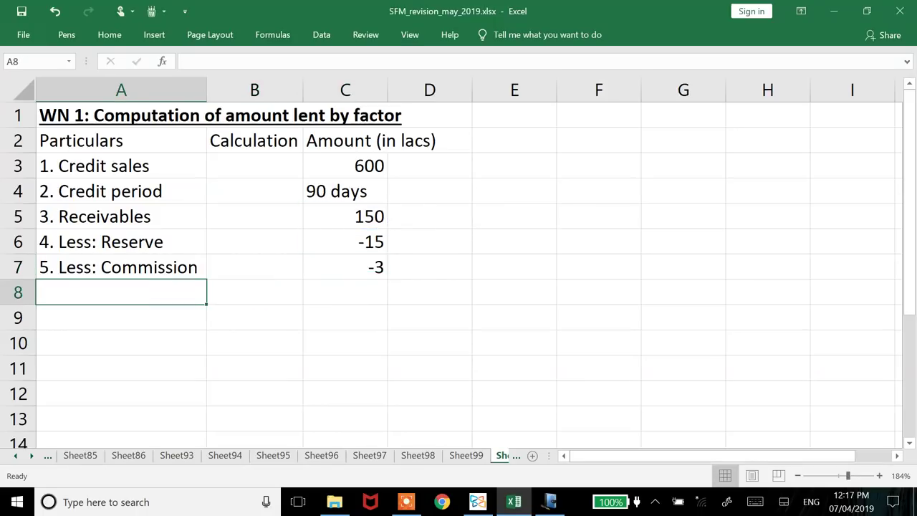
type("6. Amount ")
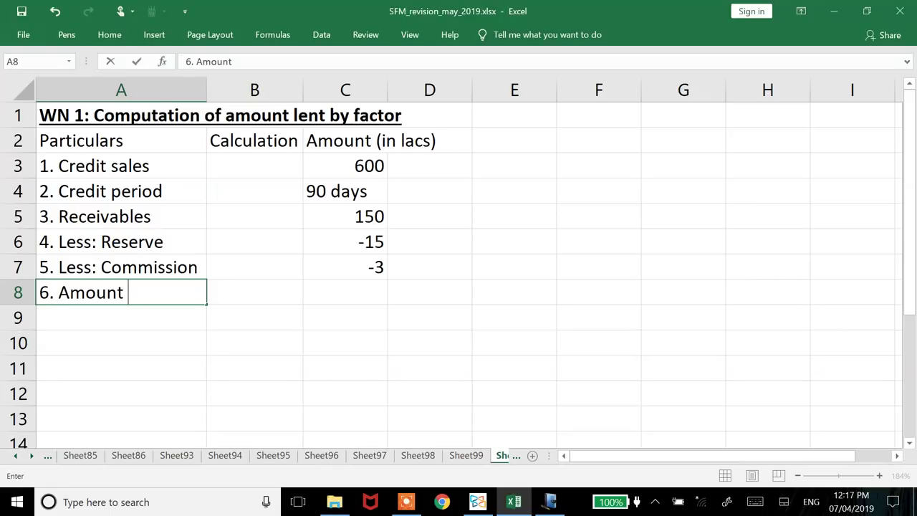
type("eligible for led")
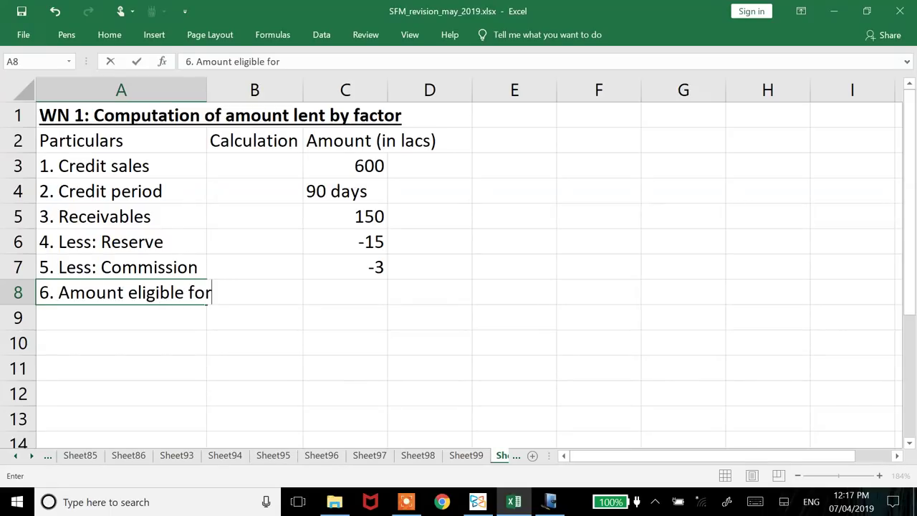
key("BackSpace")
type("nding")
key("Return")
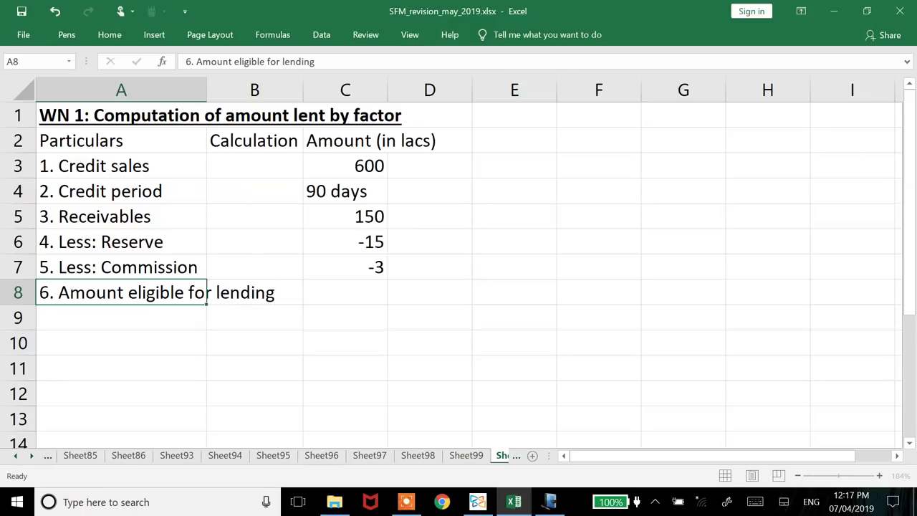
key("Up")
key("alt+h")
key("o")
key("i")
Calculate the amount eligible for lending in C8 as the sum of C5, C6 and C7
key("Right")
key("Right")
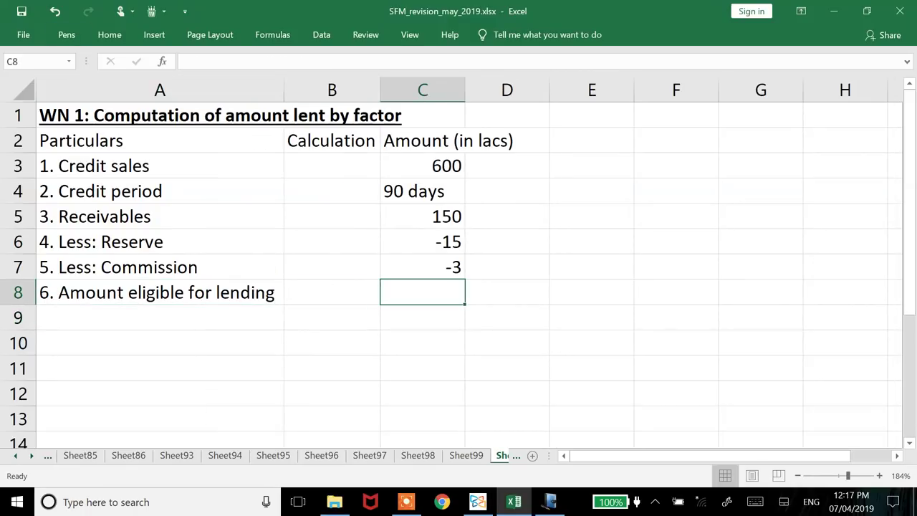
type("=")
key("Up")
key("Up")
key("Up")
type("+")
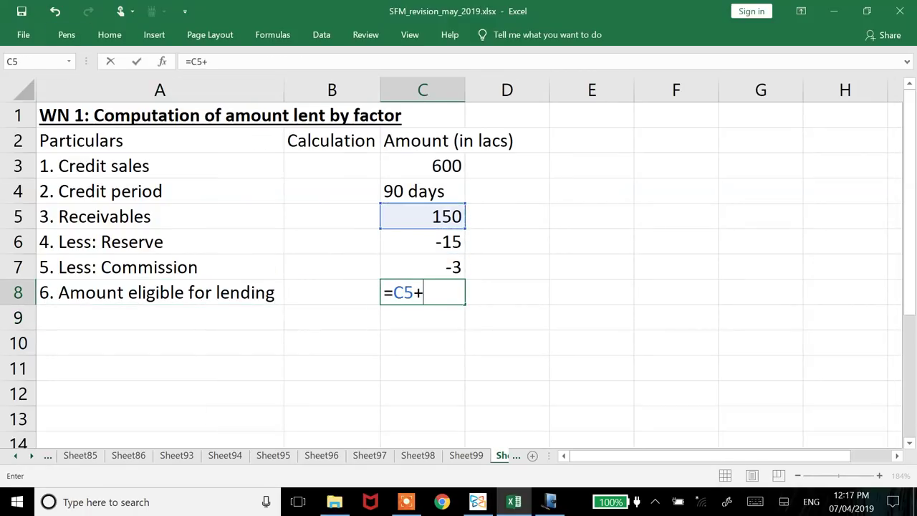
key("Up")
key("Up")
type("+")
key("Up")
key("Return")
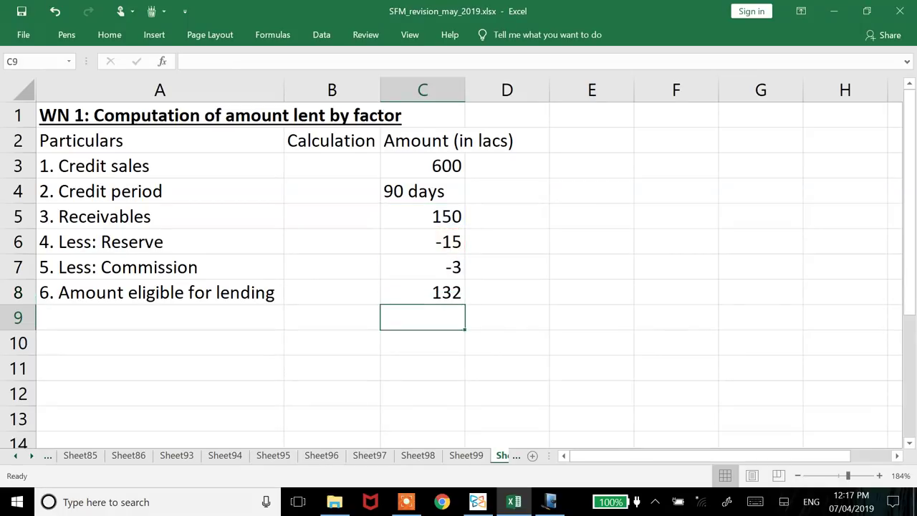
Enter the row label "7. Less: Interest" in A9
key("Left")
key("Left")
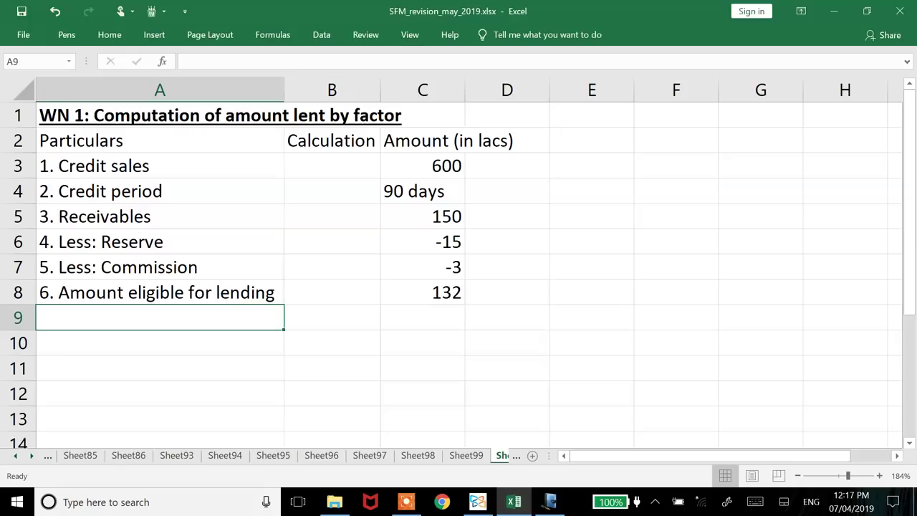
type("7.")
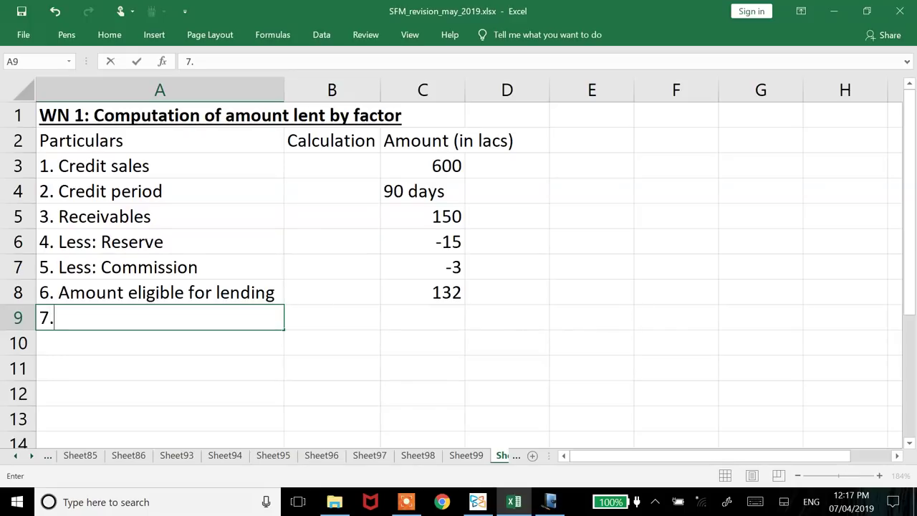
type(" Less: ")
type("Intere")
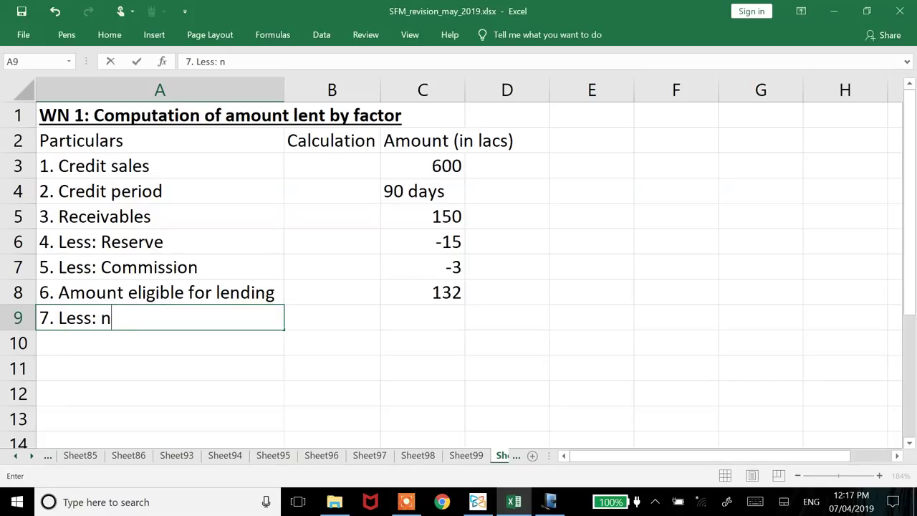
type("st")
key("BackSpace")
key("BackSpace")
type("est")
Check the interest rate in the question in Xodo, enter "132 x 16% x 90/360" in Excel cell B9 and autofit column B
key("Tab")
key("alt+Tab")
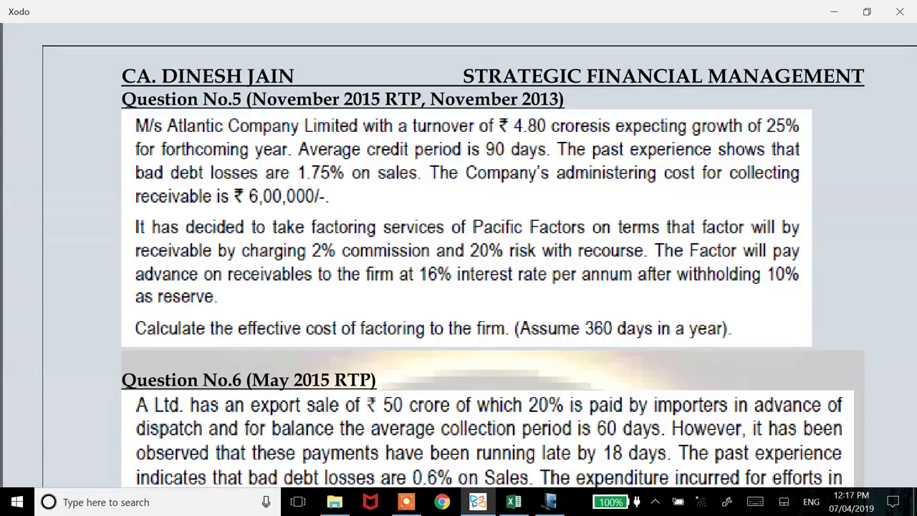
key("alt+Tab")
type("132")
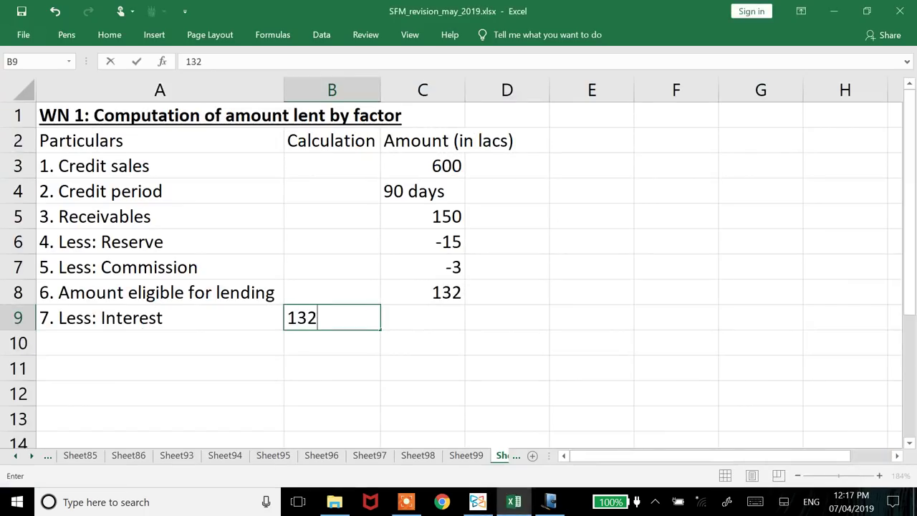
type(" x 16% x")
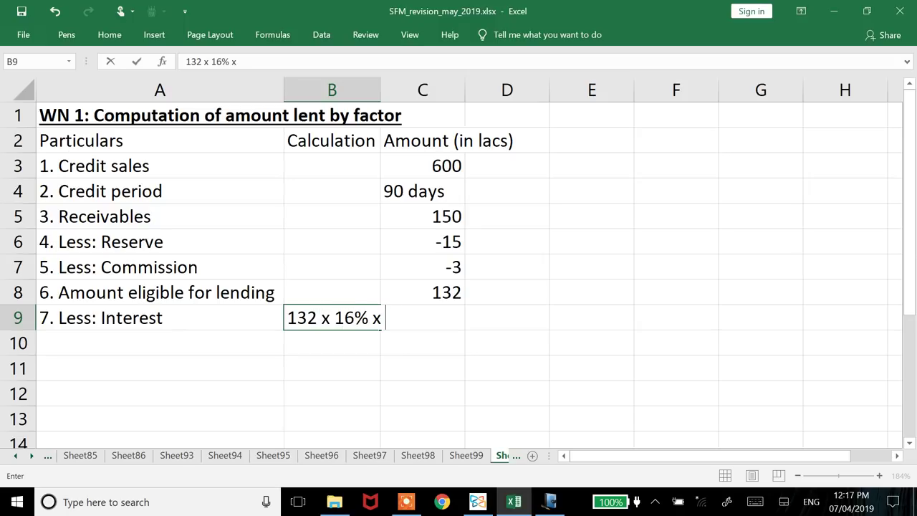
type(" 90/360")
key("Return")
left_click(332, 318)
key("alt+o")
key("c")
key("a")
Calculate the interest deduction in C9 with the formula -132*0.16*90/360
left_click(490, 317)
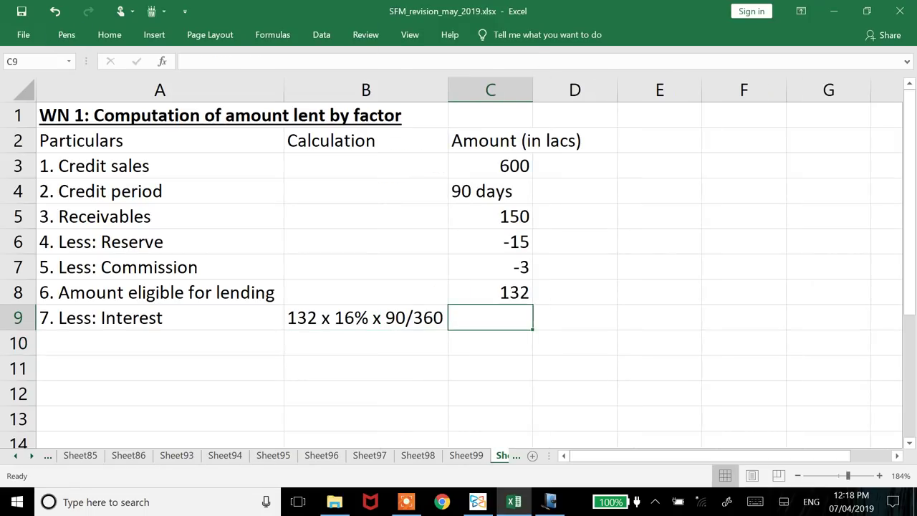
type("-13")
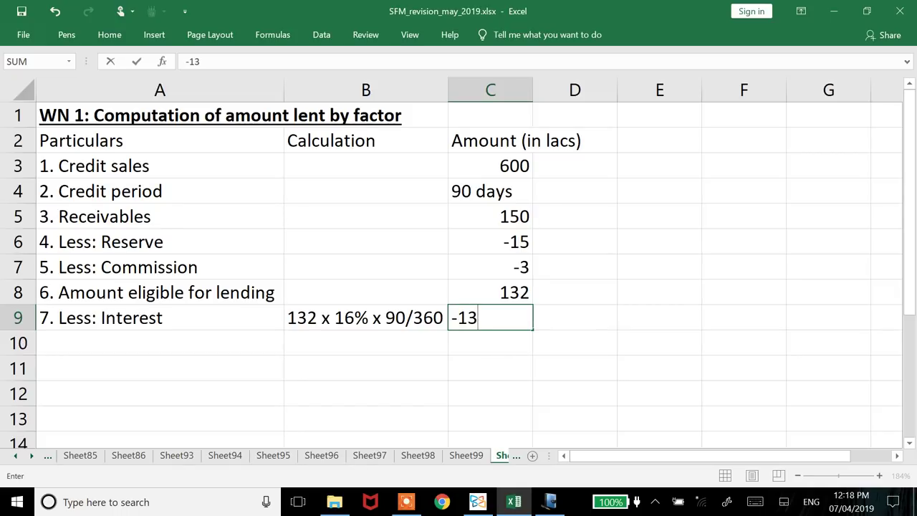
type("2*0.16*90")
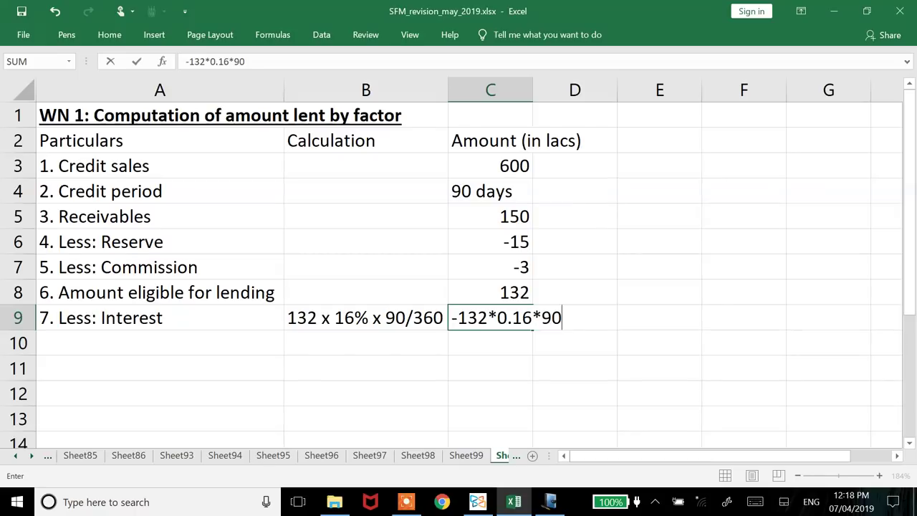
type("/360")
key("Return")
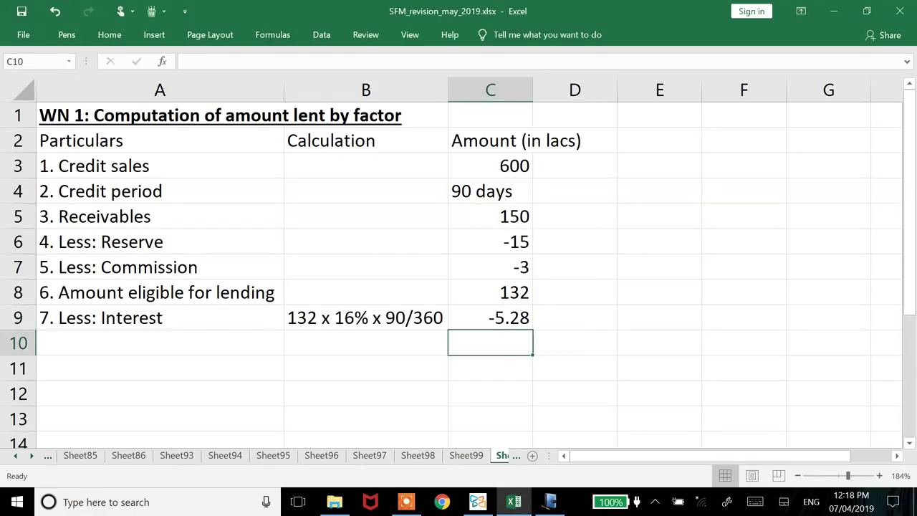
Enter the row label "8. Amount lent by factor" in A10
key("Left")
key("Left")
type("8.")
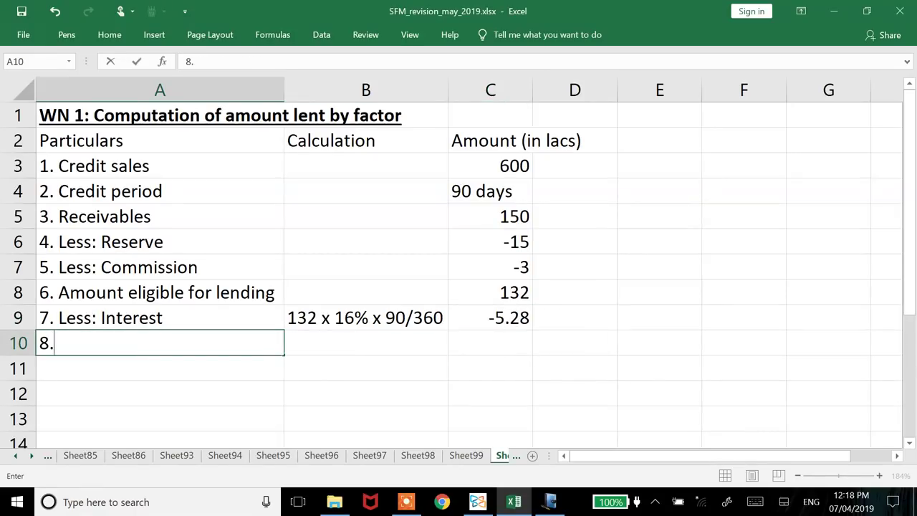
type(" Amount l")
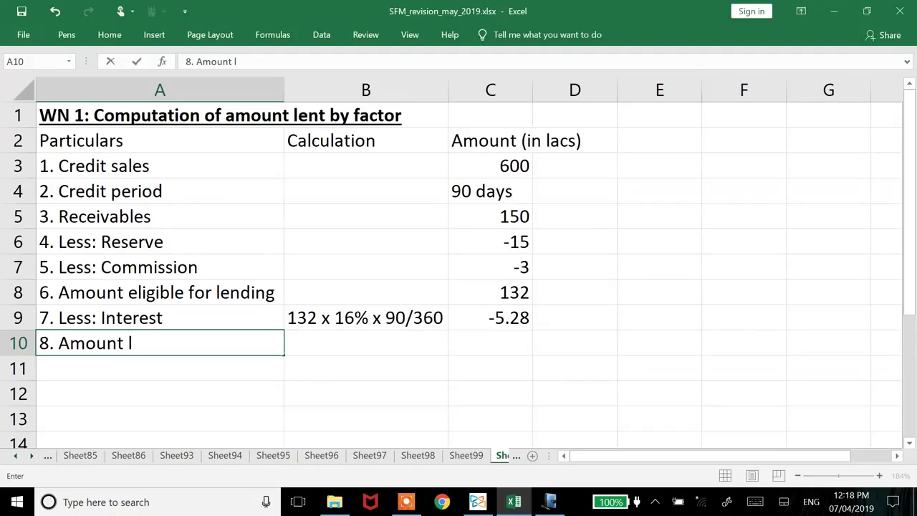
type("ent by factor")
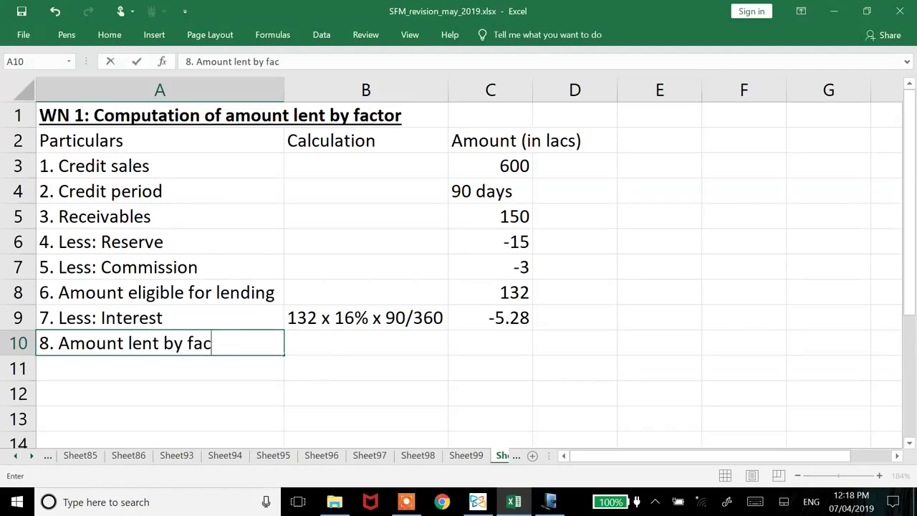
key("Return")
Calculate the amount lent by the factor in C10 as the sum of C8 and C9
key("Right")
key("Right")
key("Up")
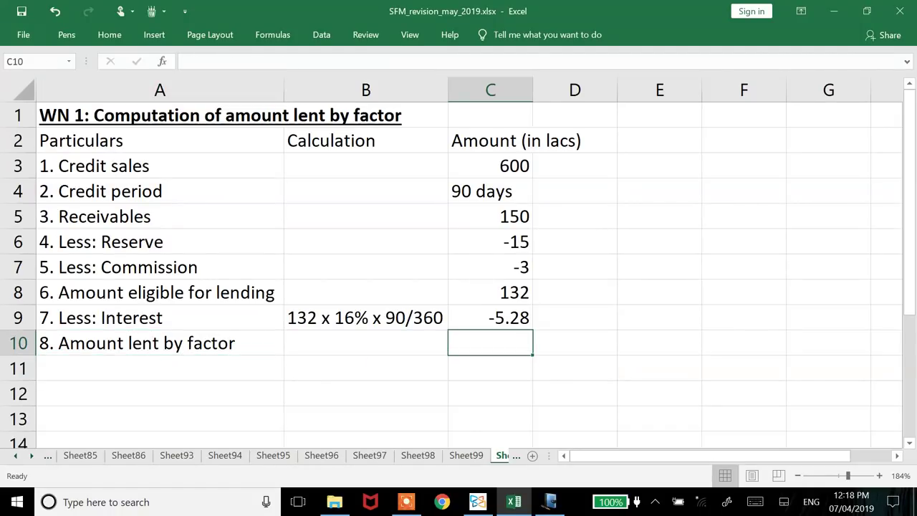
type("=")
key("Up")
key("Up")
type("+")
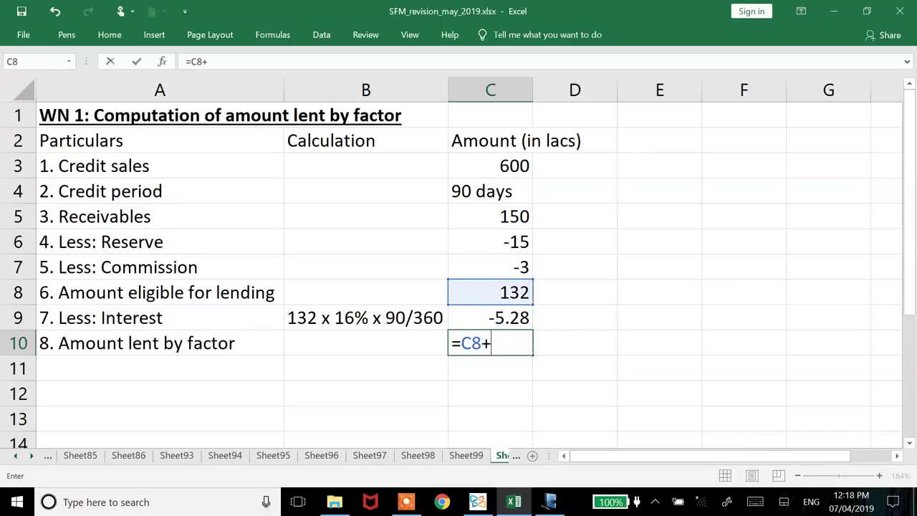
key("Up")
key("Return")
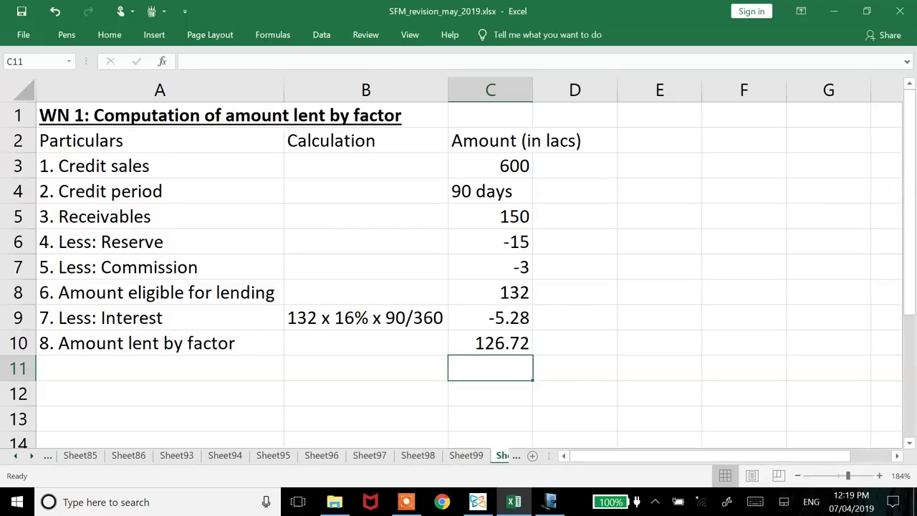
Enter the heading "WN 2: Computation of cost of factoring" in A12 and make it bold and underlined
key("Down")
key("Left")
key("Left")
key("F2")
type("WN 2:")
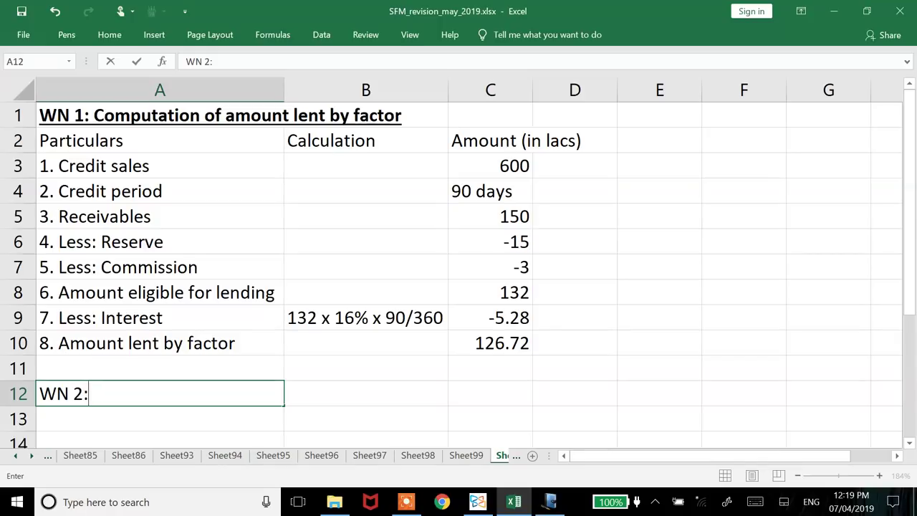
type(" Computati")
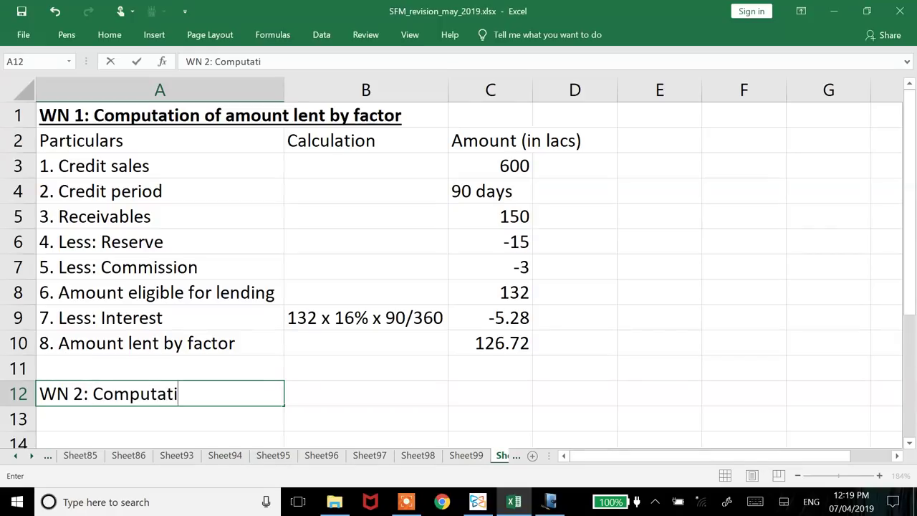
type("on of cost of fa")
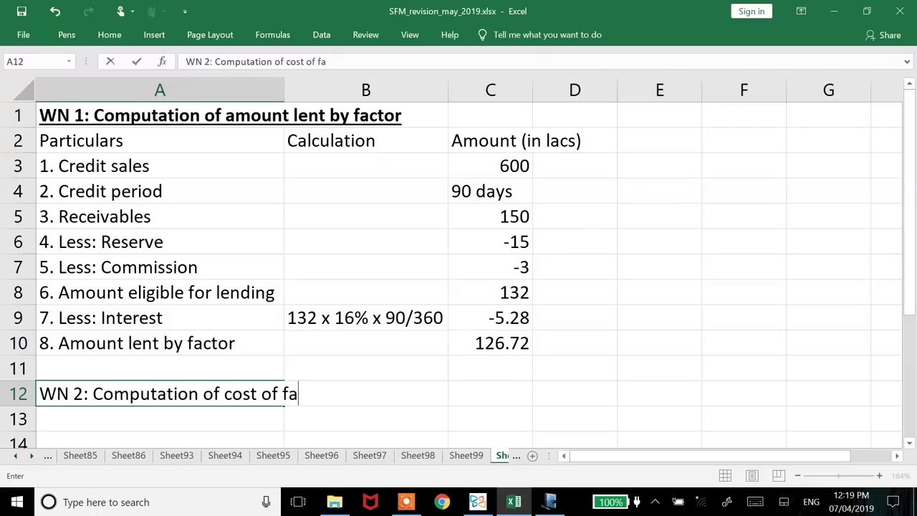
type("ctoring")
key("Return")
left_click(160, 394)
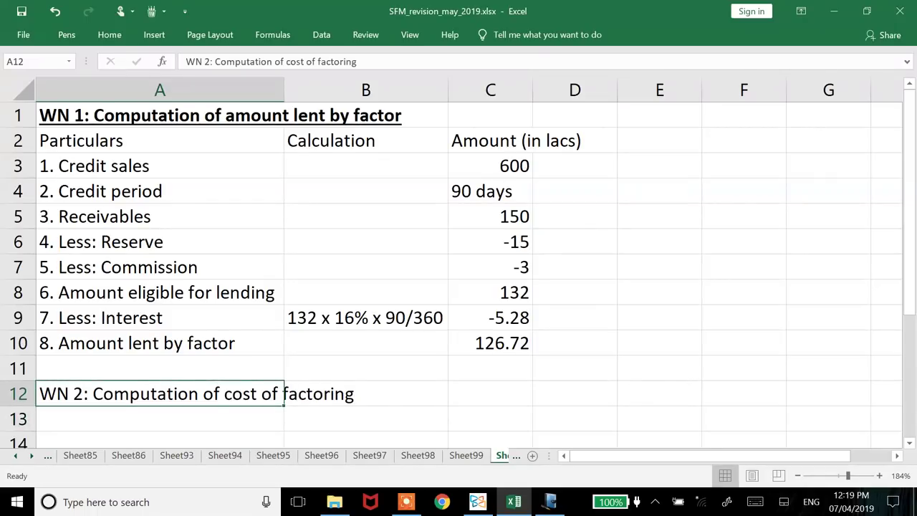
key("ctrl+b")
key("ctrl+u")
Enter the subheading "A. Costs" in A13 and make it bold and underlined
key("Down")
key("Down")
key("Down")
key("Down")
key("Down")
key("Down")
key("Down")
key("ctrl+Up")
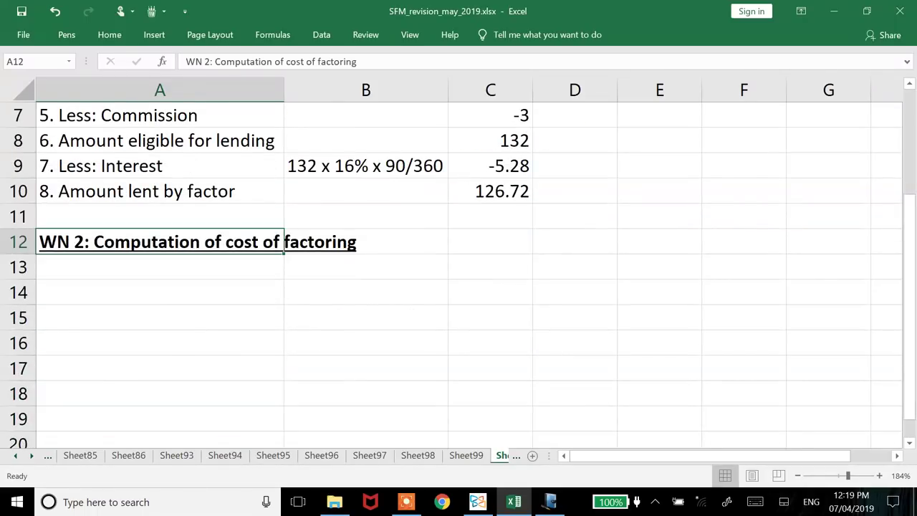
key("Down")
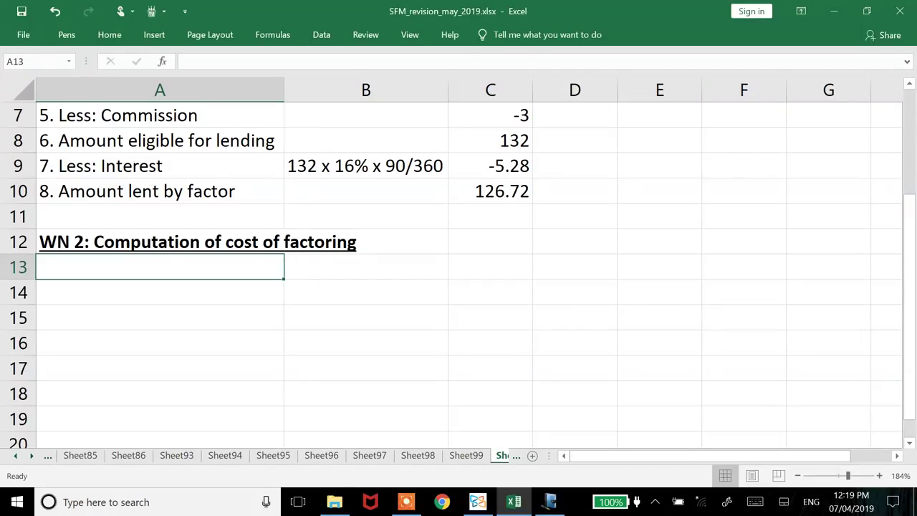
type("A. Costs")
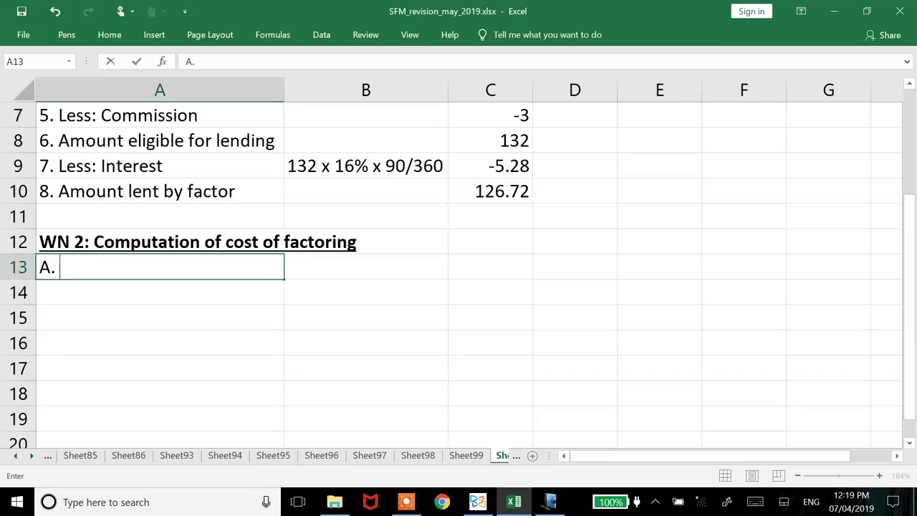
key("Return")
key("Up")
key("ctrl+b")
key("ctrl+u")
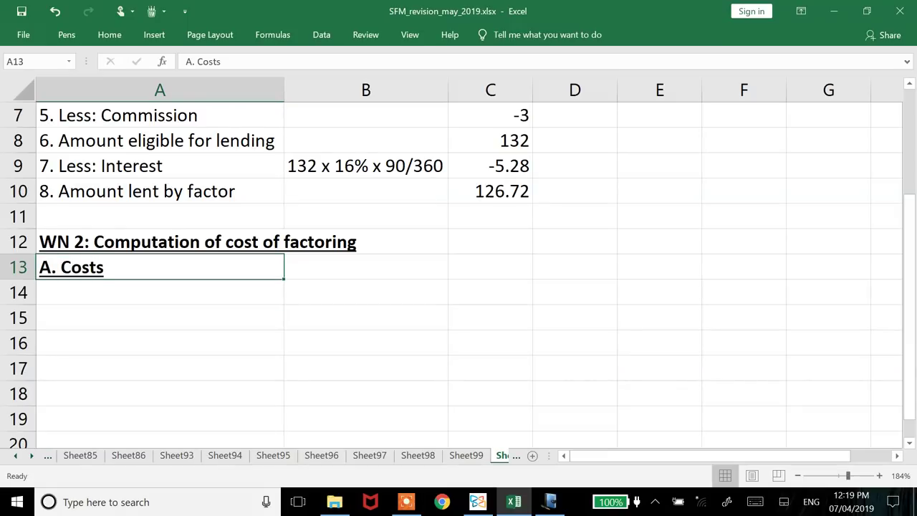
Enter the cost row labels "Commission" in A14 and "Interest" in A15
key("Down")
type("Commission")
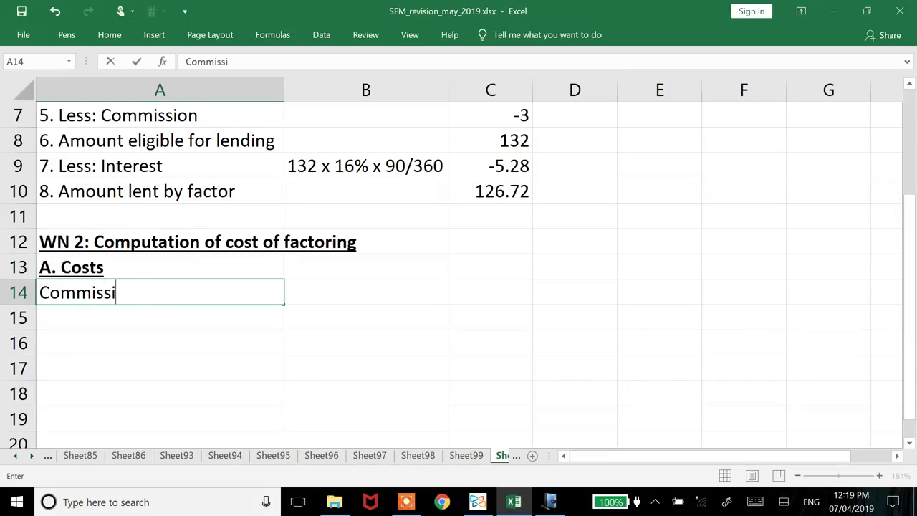
key("Return")
type("Interest")
key("Return")
Enter the annualisation workings "3 x (360/90)" in B14 and "5.28 x (360/90)" in B15
key("Right")
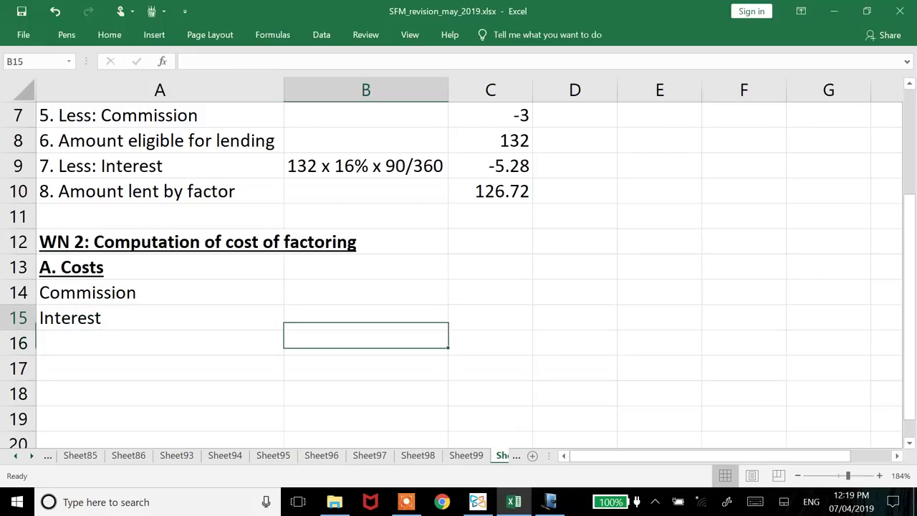
key("Up")
key("Up")
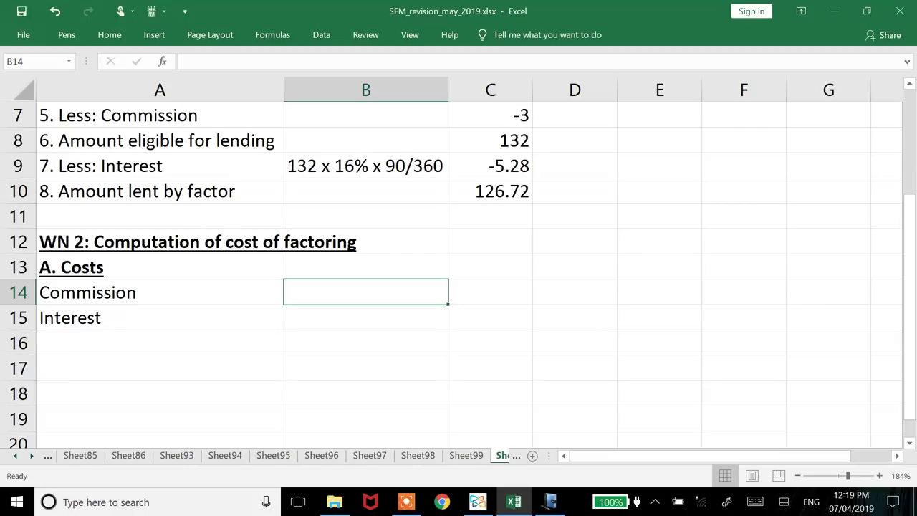
type("3 x (360/90")
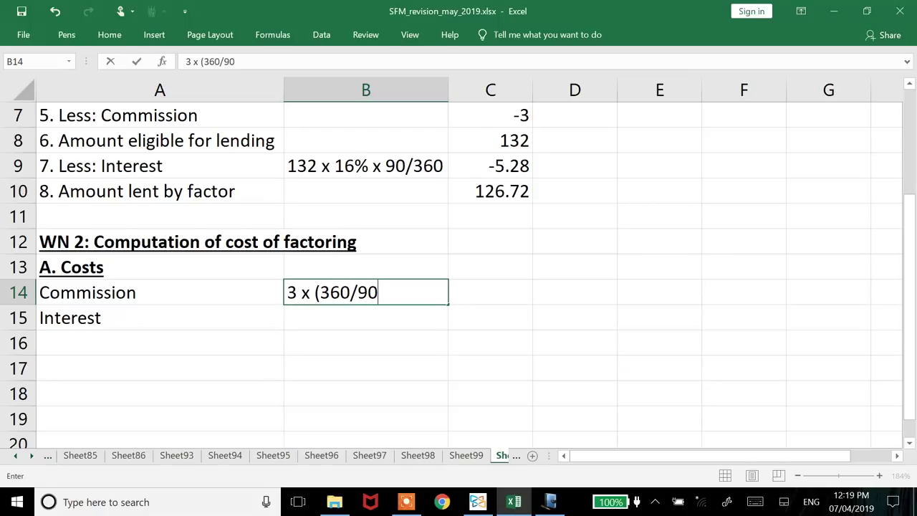
type(")")
key("Return")
type("5.28 c")
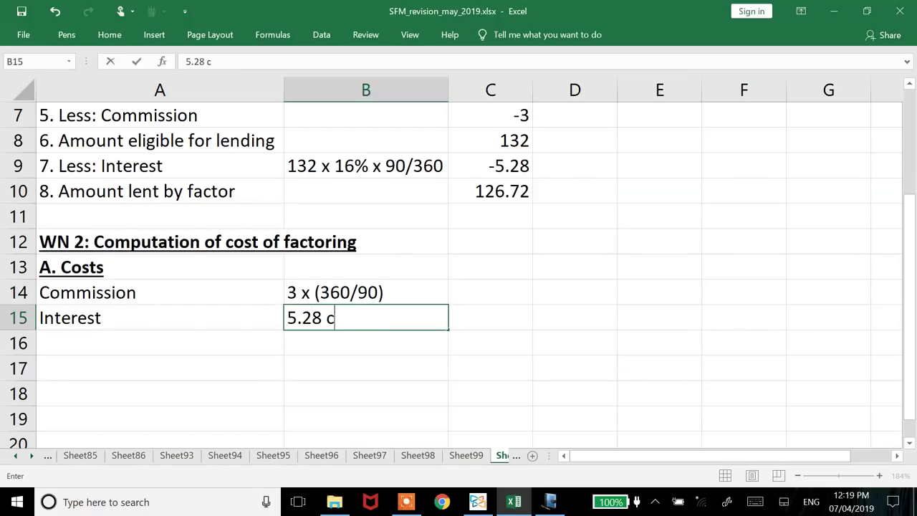
key("BackSpace")
type("x (360/90)")
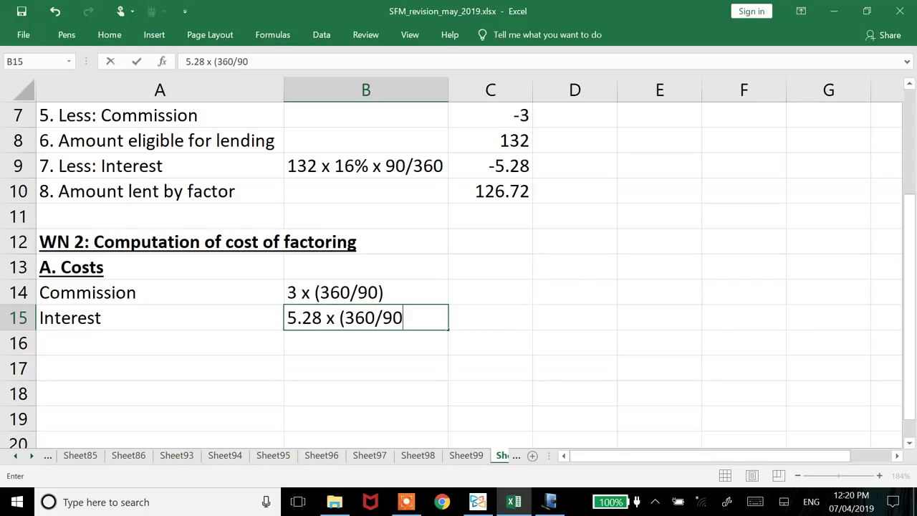
key("Return")
Calculate the annual commission in C14 with =3*360/90 and the annual interest in C15 with =5.28*360/90
key("Right")
key("Up")
key("Up")
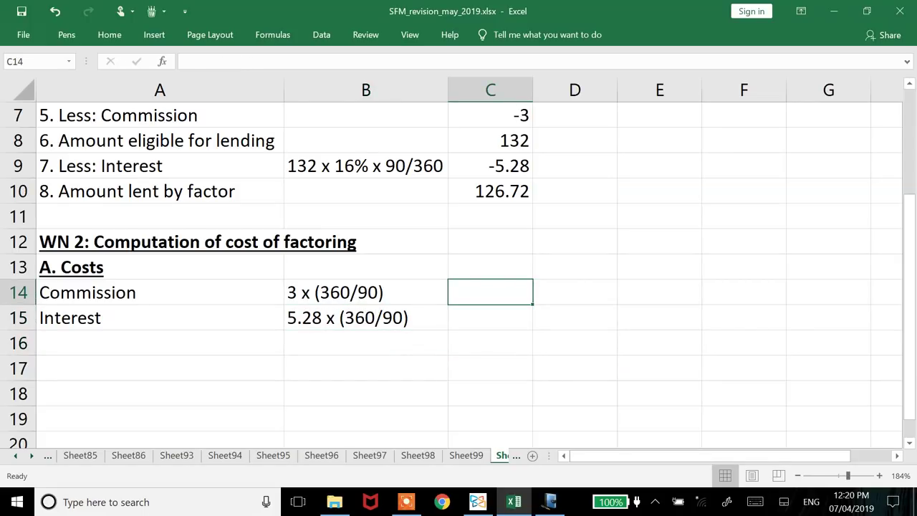
type("=3*360/90")
key("Return")
type("=5.28*360/90")
key("Return")
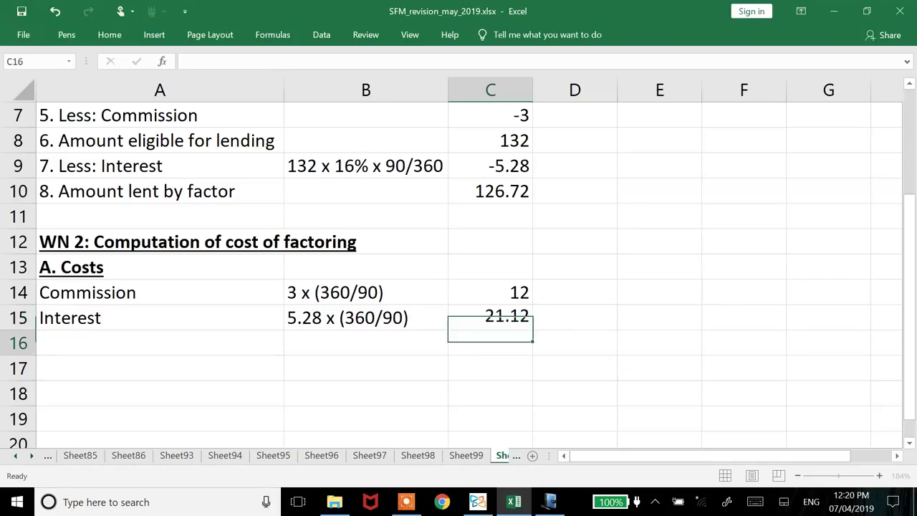
Check the question in Xodo, return to Excel and enter the row label "Total cost" in A16
key("Down")
key("Down")
key("Down")
key("Left")
key("Left")
key("Down")
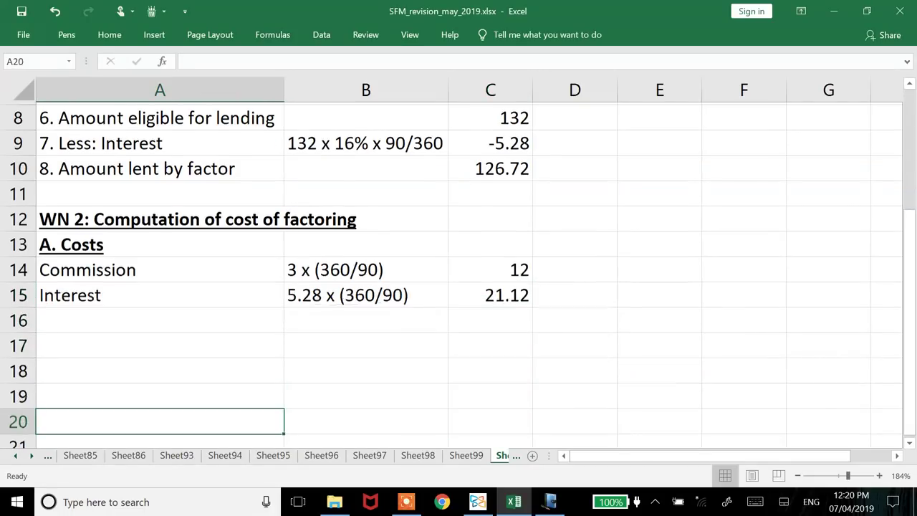
key("Down")
key("Down")
key("Up")
key("Up")
key("Up")
key("Up")
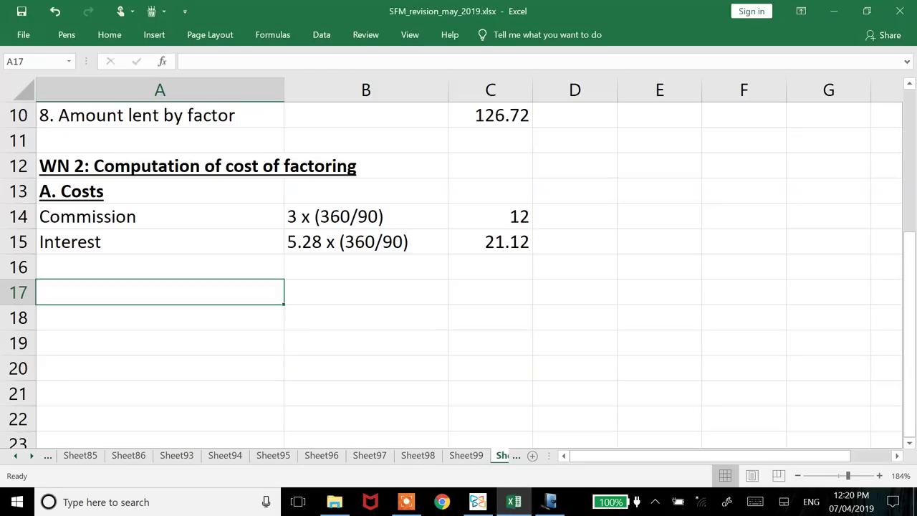
key("alt+Tab")
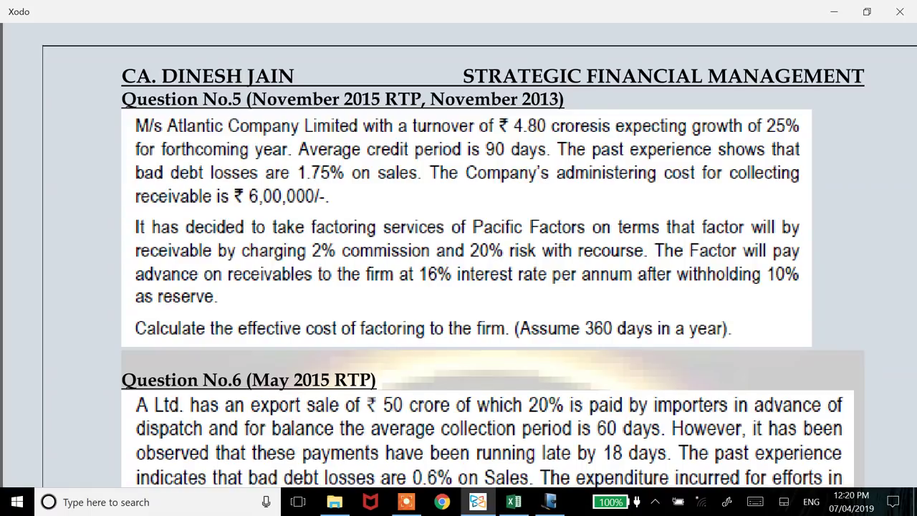
key("alt+Tab")
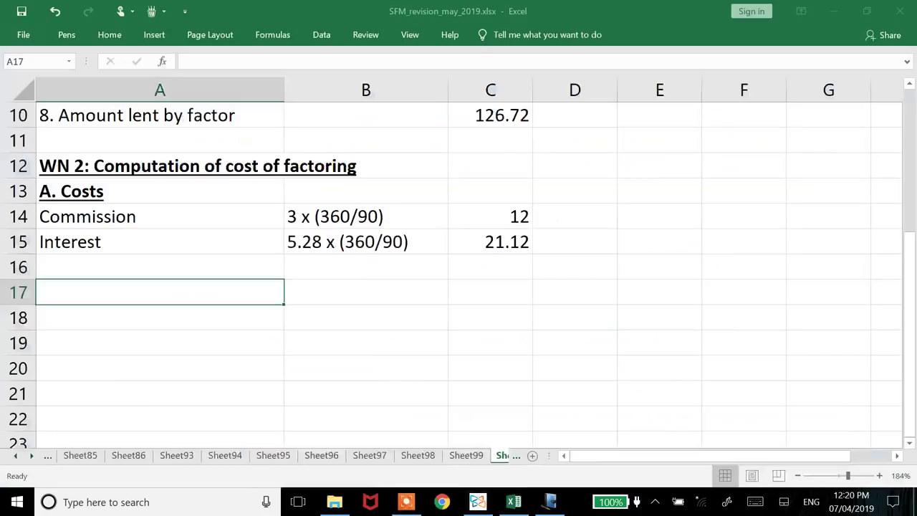
key("Up")
type("Total cost")
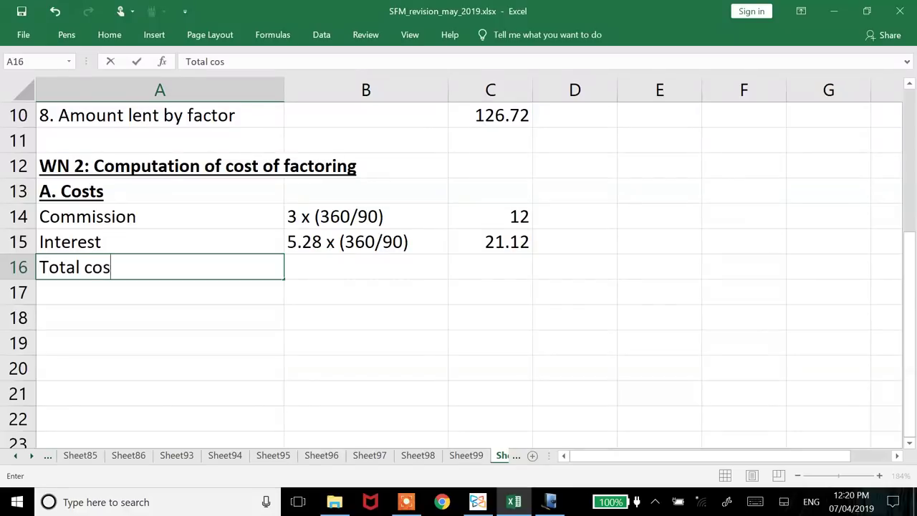
key("Return")
Calculate the total cost in C16 as the sum of C14 and C15
key("Right")
key("Right")
key("Up")
type("=")
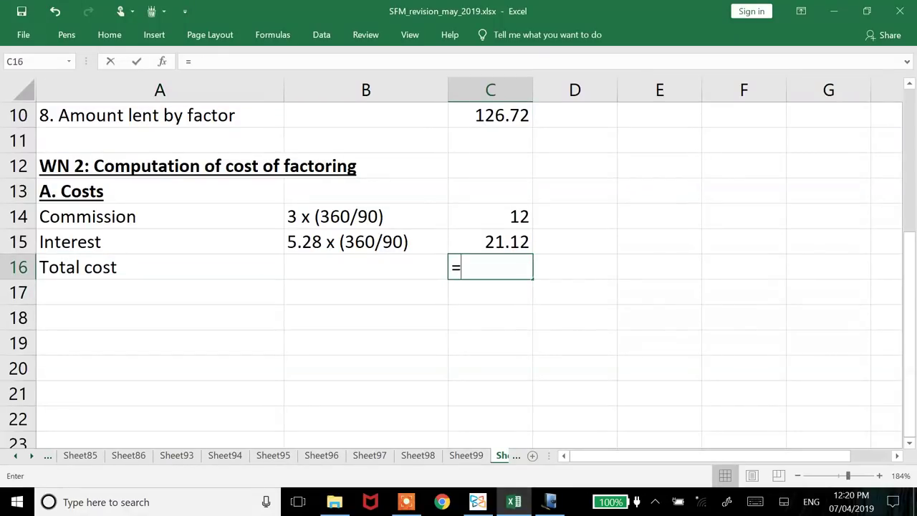
key("Up")
key("Up")
type("+")
key("Up")
key("Return")
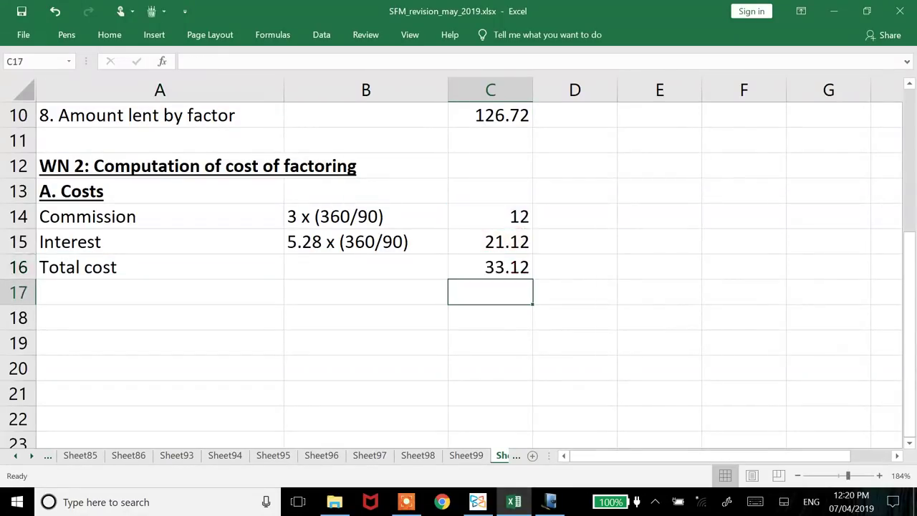
Make the total cost row bold across A16:C16
key("Up")
key("shift+Left")
key("shift+Left")
key("ctrl+b")
Enter the subheading "B. Savings" in A17 and make it bold and underlined
key("Home")
key("Down")
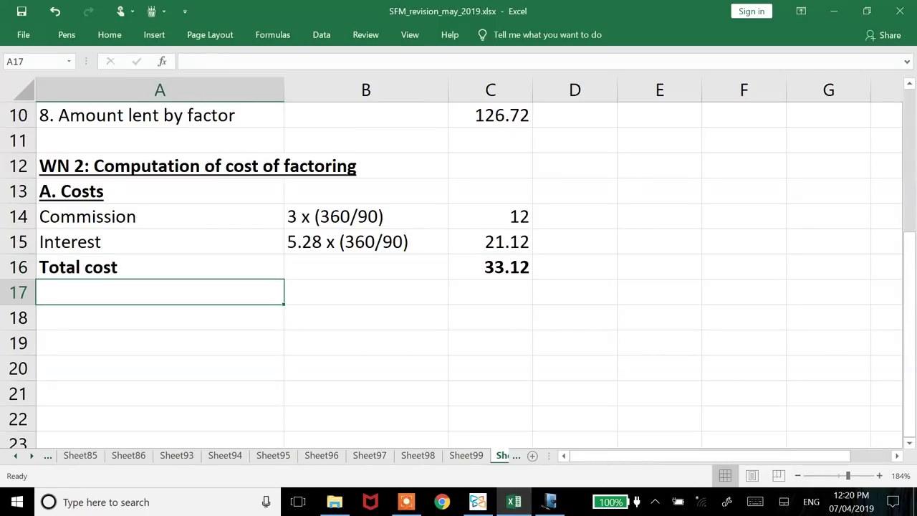
type("B. Savings")
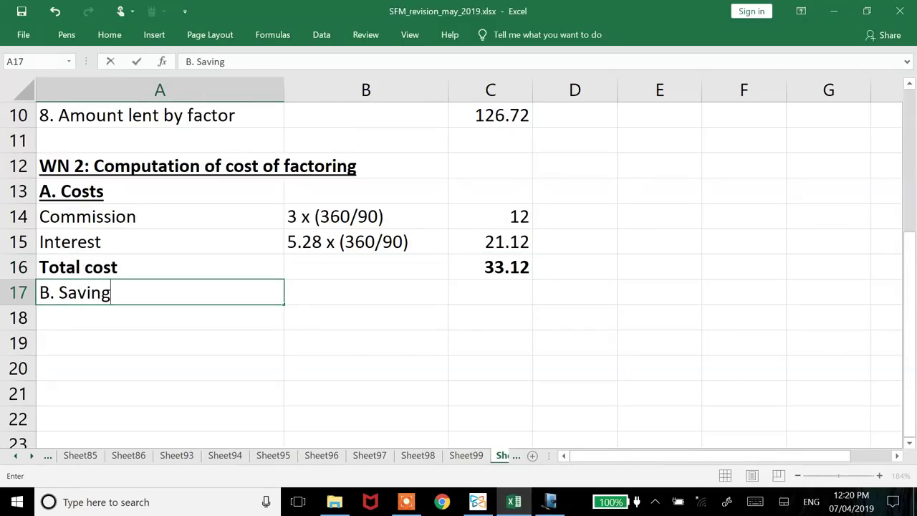
key("Return")
key("Up")
key("ctrl+b")
key("ctrl+u")
key("Down")
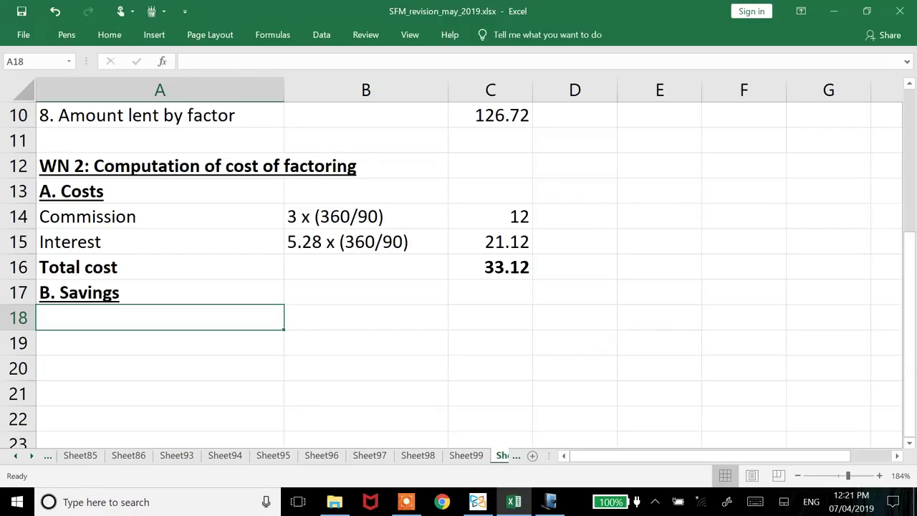
Enter the row label "Admin cost saving" in A18
type("Admincost")
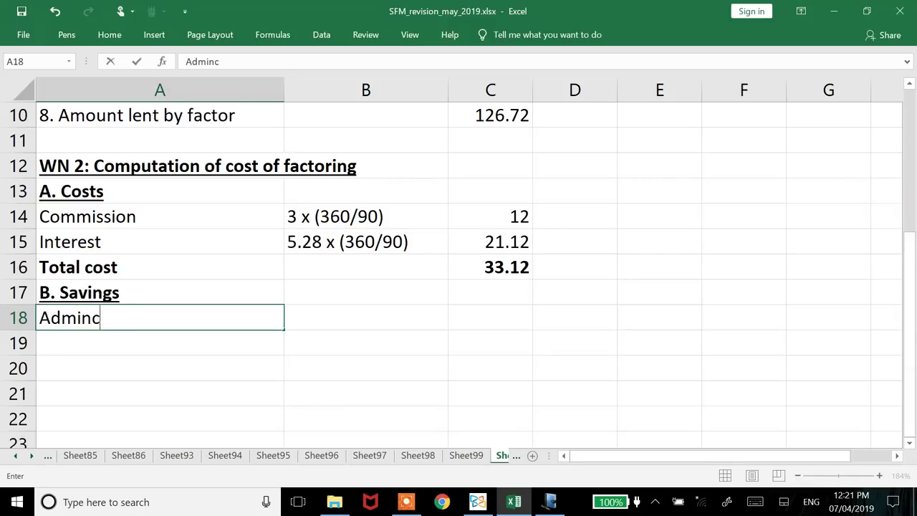
key("BackSpace")
key("BackSpace")
key("BackSpace")
key("BackSpace")
key("BackSpace")
type("cost saving")
key("Return")
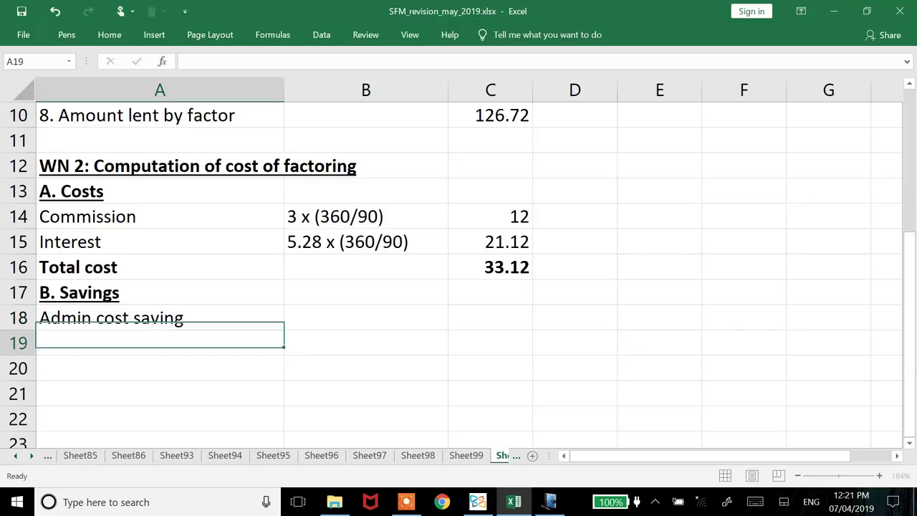
Check the administering cost in the Xodo question and enter 6 as the admin cost saving in Excel cell C18
left_click(159, 317)
key("Right")
key("Right")
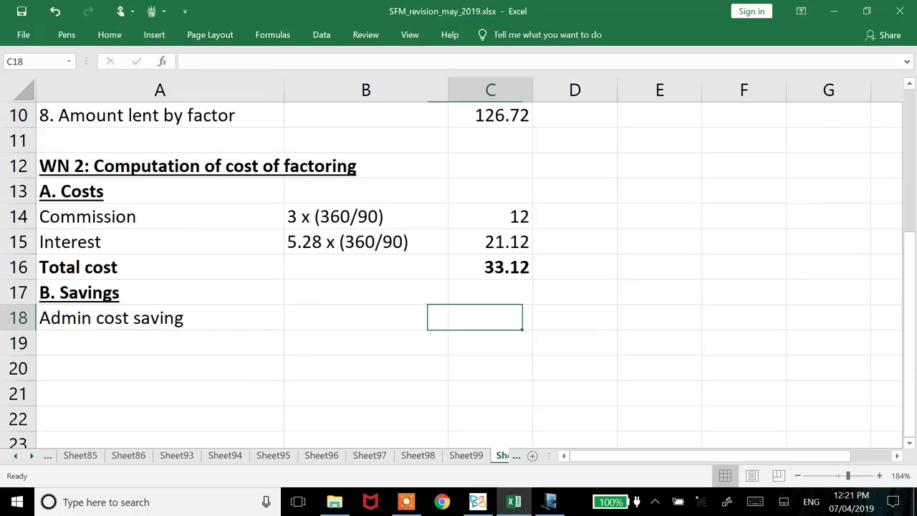
key("alt+Tab")
key("alt+Tab")
type("=")
key("BackSpace")
type("6")
key("Return")
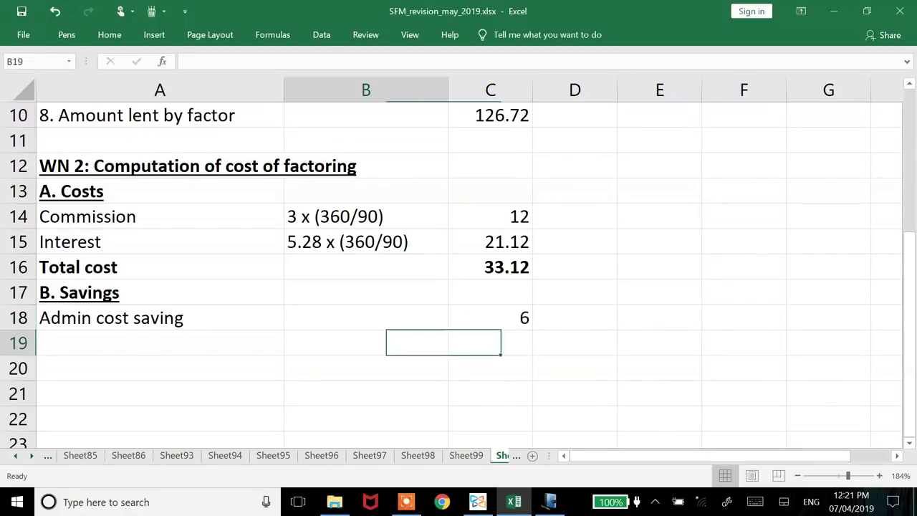
Enter the row label "Bad debt saving" in A19
left_click(160, 342)
type("Bad debt saving")
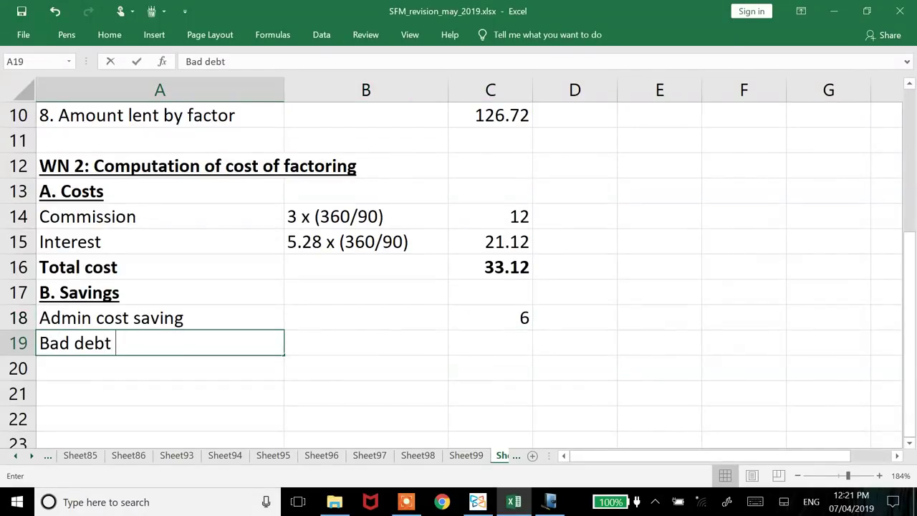
left_click(365, 368)
left_click(490, 419)
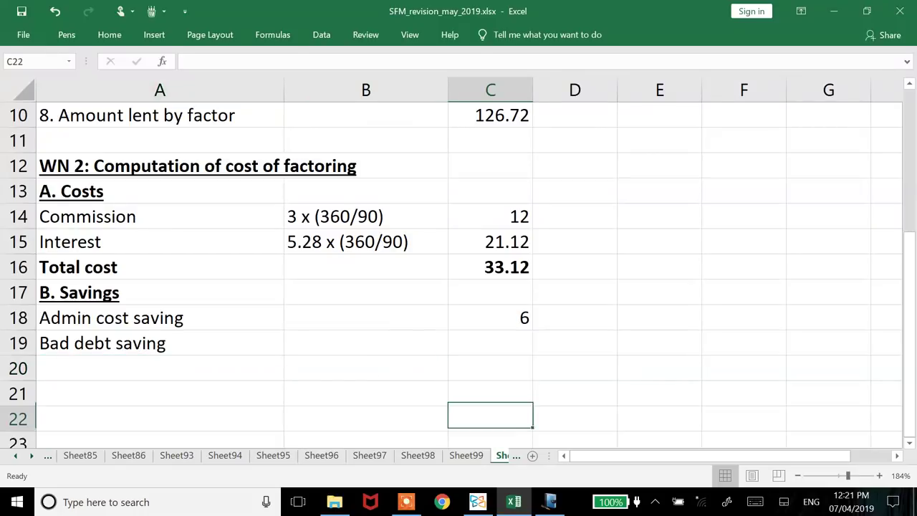
Select C19 for the bad debt saving, switch to Xodo and circle the bad debt rate "1.75% on sales" in Question No.5
key("Down")
key("Down")
left_click(490, 267)
left_click(490, 292)
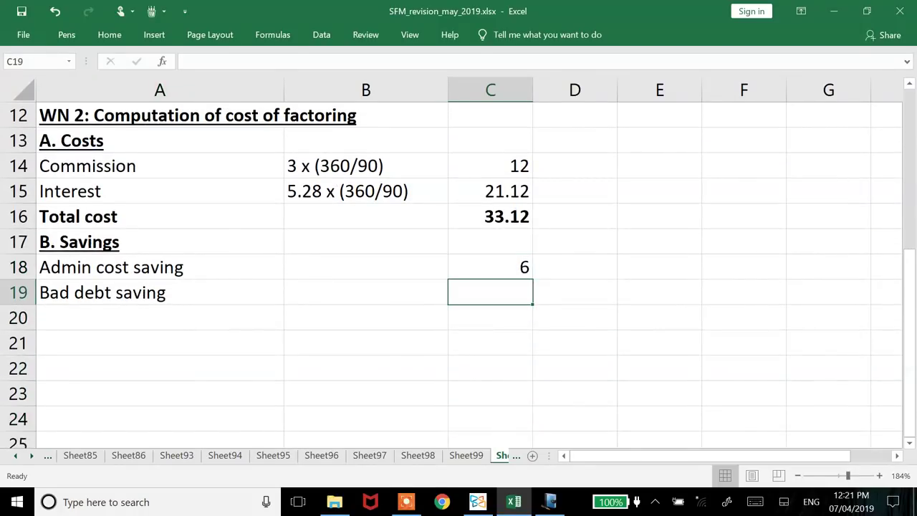
key("alt+Tab")
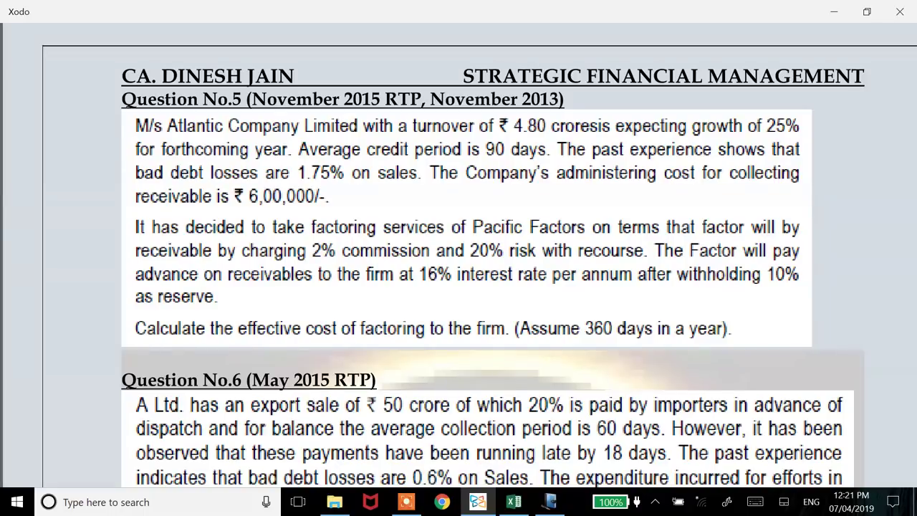
mouse_move(361, 152)
left_mouse_down()
mouse_move(368, 193)
mouse_move(339, 146)
left_mouse_up()
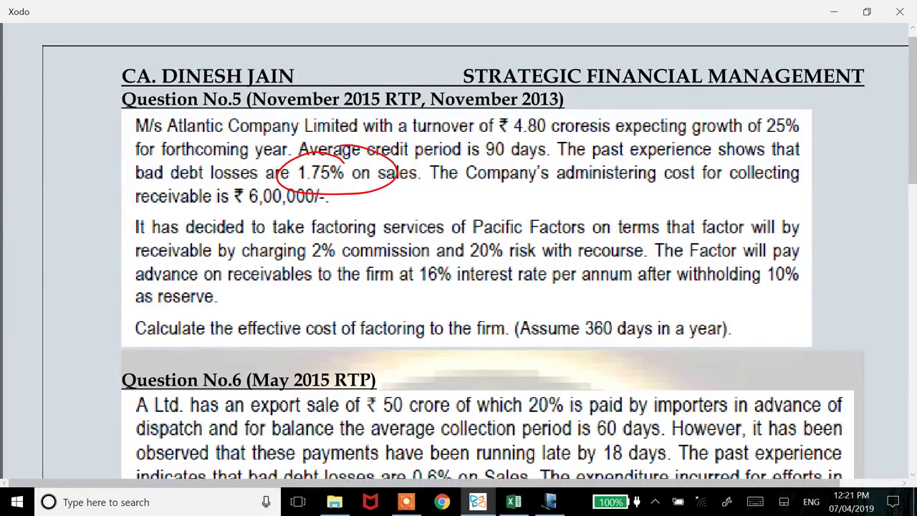
Box "20% risk with recourse" in Question No.5 and handwrite "600 x 1.75%" in the page margin
mouse_move(455, 260)
left_mouse_down()
mouse_move(561, 265)
mouse_move(636, 255)
mouse_move(490, 240)
mouse_move(456, 264)
left_mouse_up()
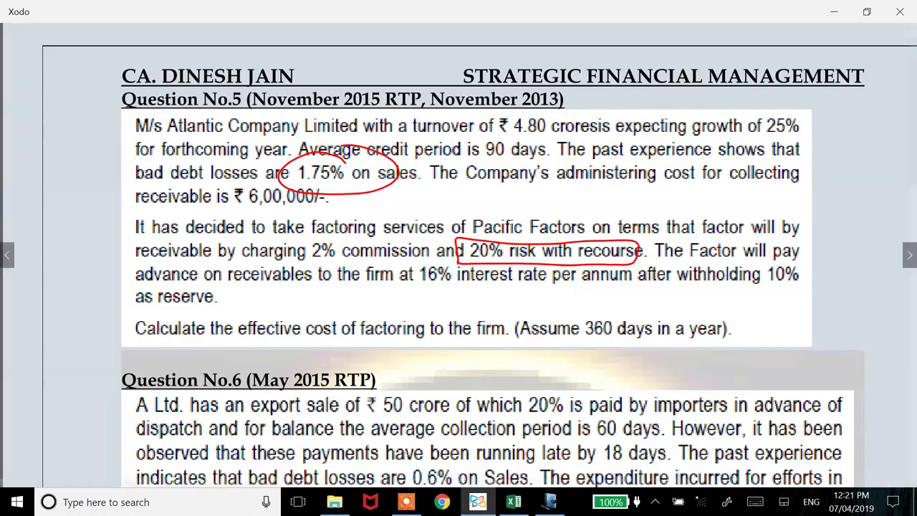
mouse_move(835, 104)
left_mouse_down()
mouse_move(825, 125)
mouse_move(849, 109)
mouse_move(849, 123)
left_mouse_up()
mouse_move(875, 97)
left_mouse_down()
mouse_move(862, 123)
mouse_move(879, 126)
left_mouse_up()
mouse_move(825, 146)
left_mouse_down()
mouse_move(824, 174)
mouse_move(842, 169)
left_mouse_up()
mouse_move(857, 138)
left_mouse_down()
mouse_move(850, 167)
mouse_move(867, 159)
left_mouse_up()
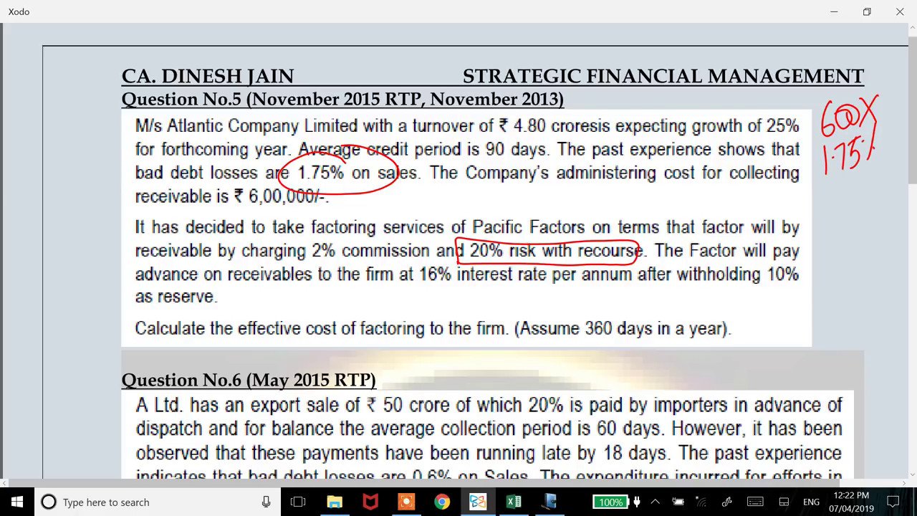
Handwrite 10.50 below the calculation and branch it into F with 80% and C with 20%
mouse_move(832, 188)
left_mouse_down()
mouse_move(829, 215)
mouse_move(844, 188)
mouse_move(865, 211)
left_mouse_up()
left_click_drag(877, 182, 817, 263)
left_click_drag(859, 212, 884, 242)
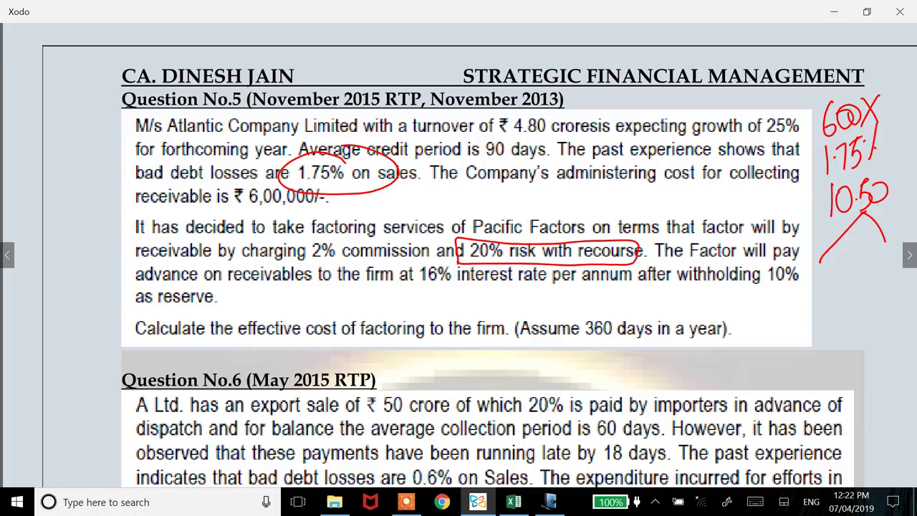
left_click_drag(811, 267, 803, 301)
mouse_move(882, 259)
left_mouse_down()
mouse_move(874, 285)
mouse_move(886, 287)
left_mouse_up()
mouse_move(806, 295)
left_mouse_down()
mouse_move(802, 325)
mouse_move(810, 313)
left_mouse_up()
mouse_move(792, 334)
left_mouse_down()
mouse_move(788, 342)
mouse_move(802, 341)
left_mouse_up()
left_click_drag(821, 322, 814, 354)
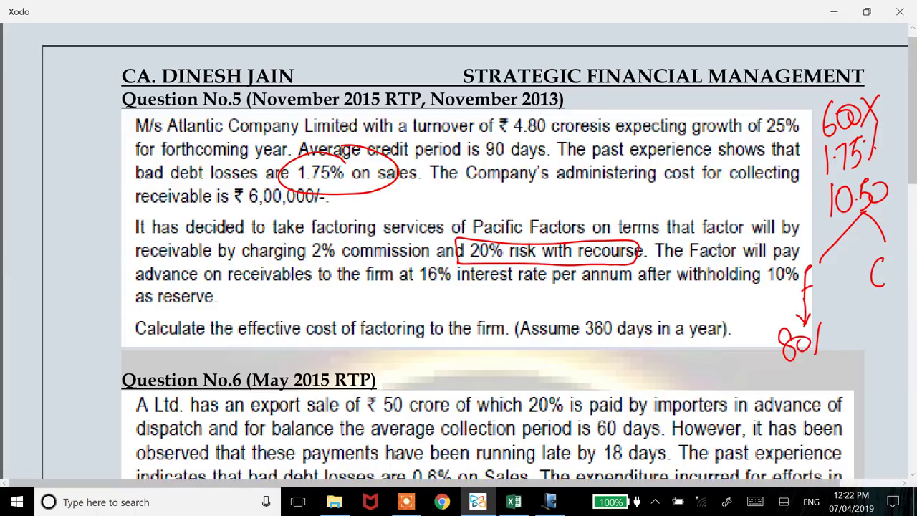
left_click_drag(878, 287, 878, 312)
mouse_move(866, 303)
left_mouse_down()
mouse_move(878, 312)
mouse_move(859, 345)
mouse_move(878, 327)
left_mouse_up()
left_click_drag(898, 308, 893, 336)
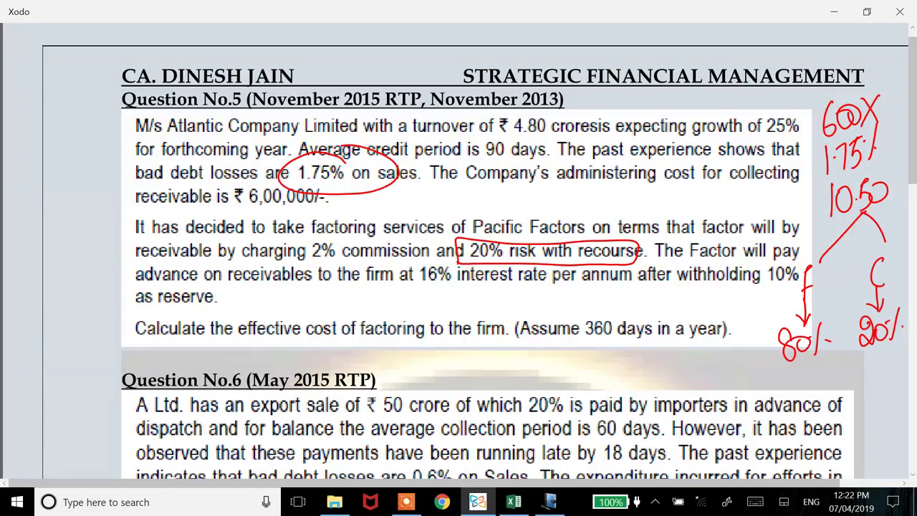
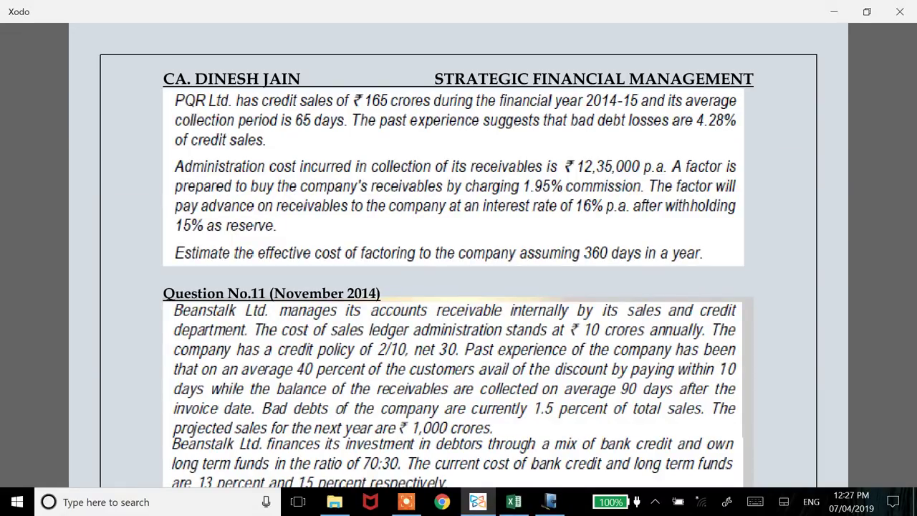
Switch to the Excel workbook and copy the amount column starting at C2 into column F starting at F2
key("alt+Tab")
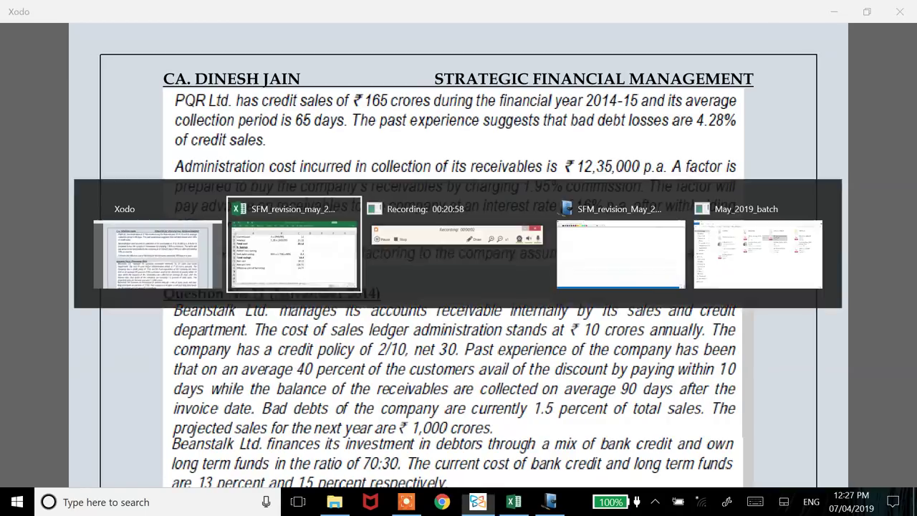
left_click(490, 343)
left_click(490, 141)
scroll(490, 272, "up", 5)
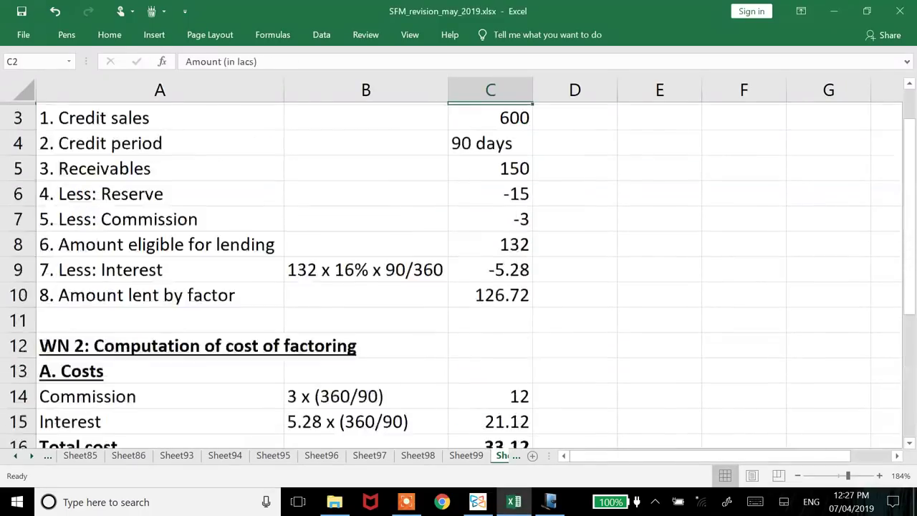
left_click_drag(490, 114, 502, 433)
key("ctrl+c")
key("Up")
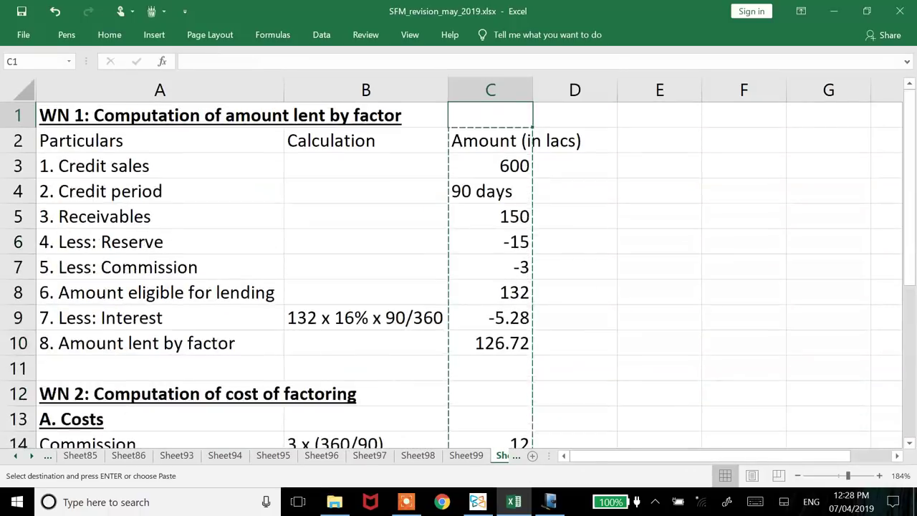
key("Right")
key("Right")
key("Right")
key("Down")
key("ctrl+v")
Check the PQR Ltd. question in Xodo, and in Excel enter credit sales of 16500 in F3 and a credit period of 65 days in F4
key("Down")
key("alt+Tab")
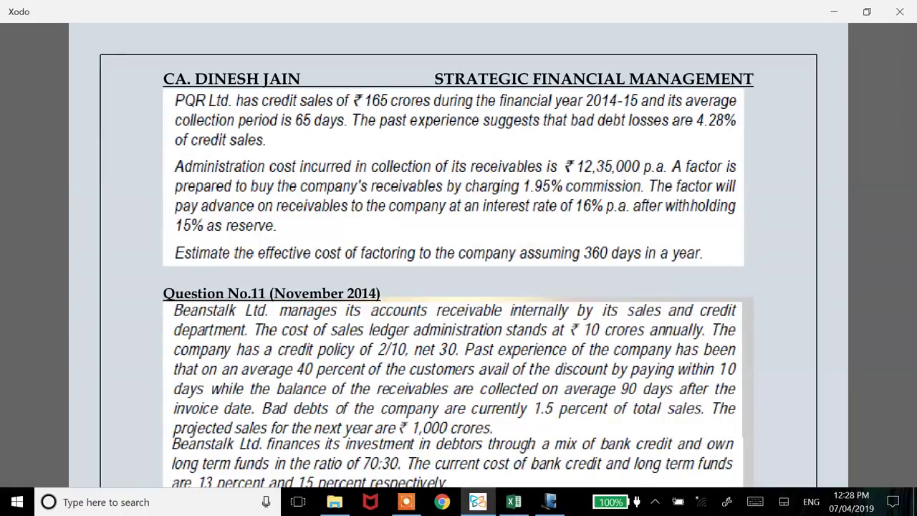
key("alt+Tab")
type("16500")
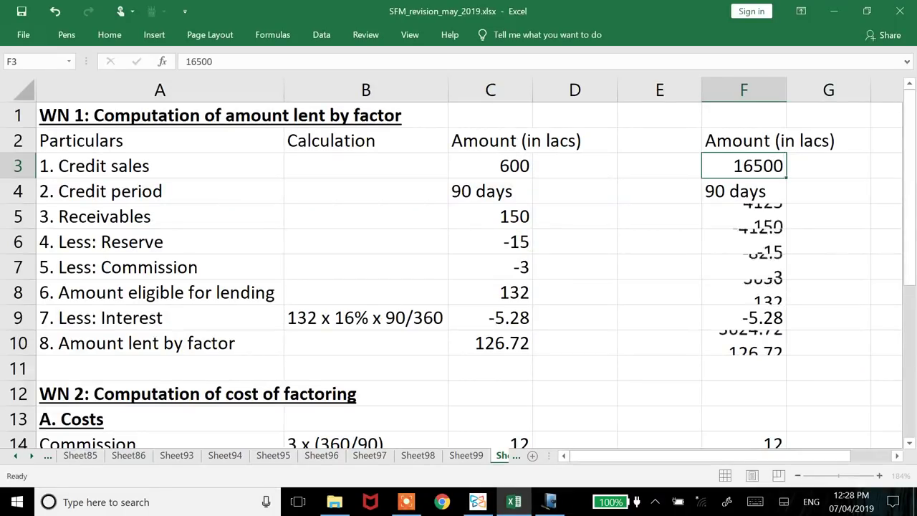
key("Return")
key("alt+Tab")
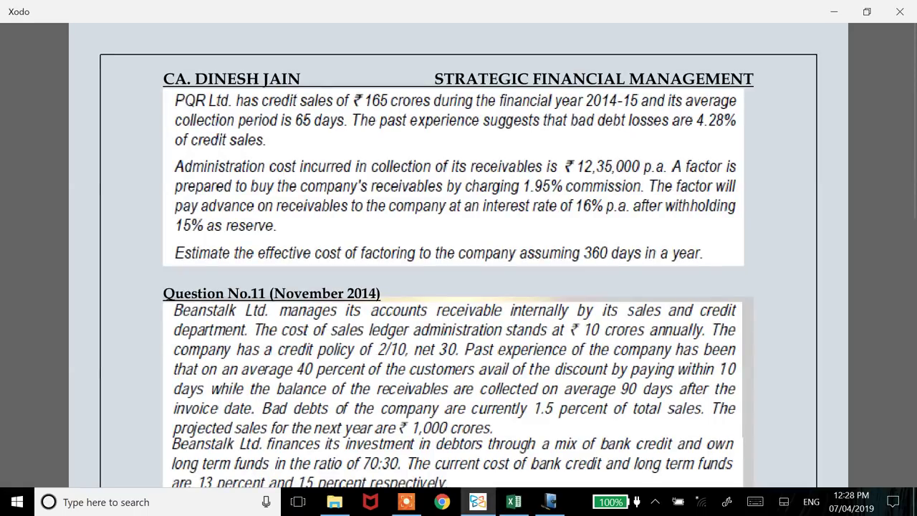
key("alt+Tab")
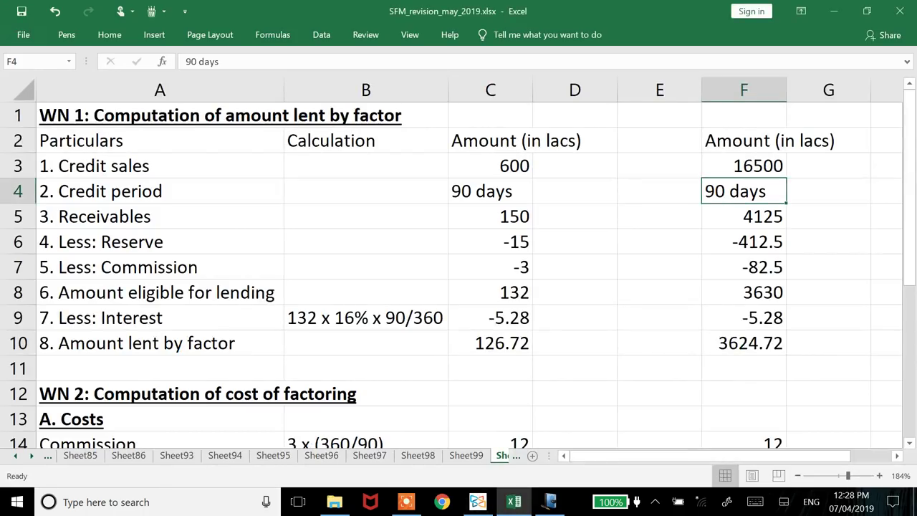
type("65 days")
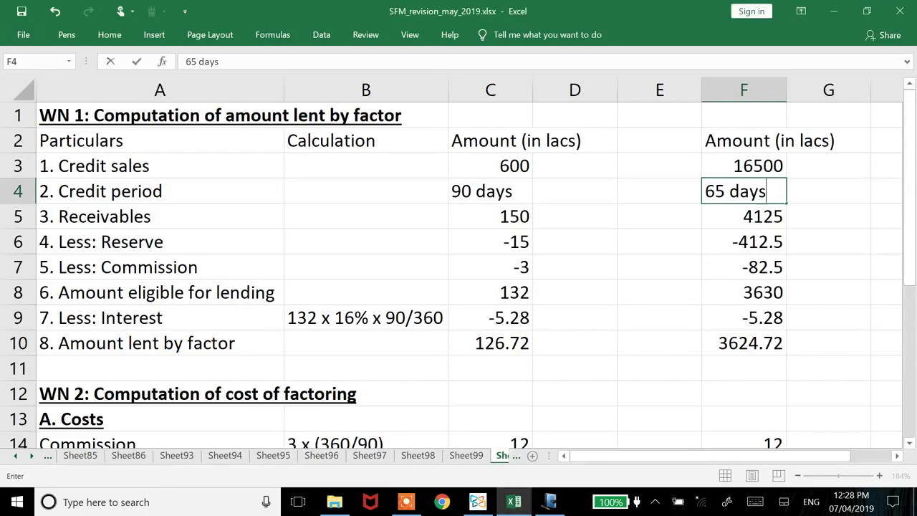
key("Return")
Change the receivables formula in F5 to =F3*65/360
key("F2")
key("Left")
key("Left")
key("Left")
key("Left")
key("BackSpace")
key("BackSpace")
type("65")
key("Return")
key("Up")
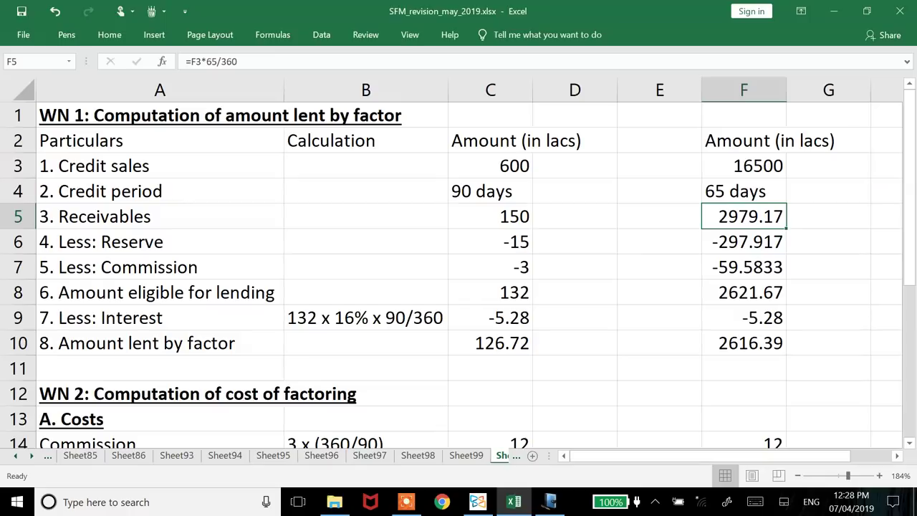
Try to autofit the width of column F to the receivables figure, and undo the width change
key("alt+h")
key("o")
key("i")
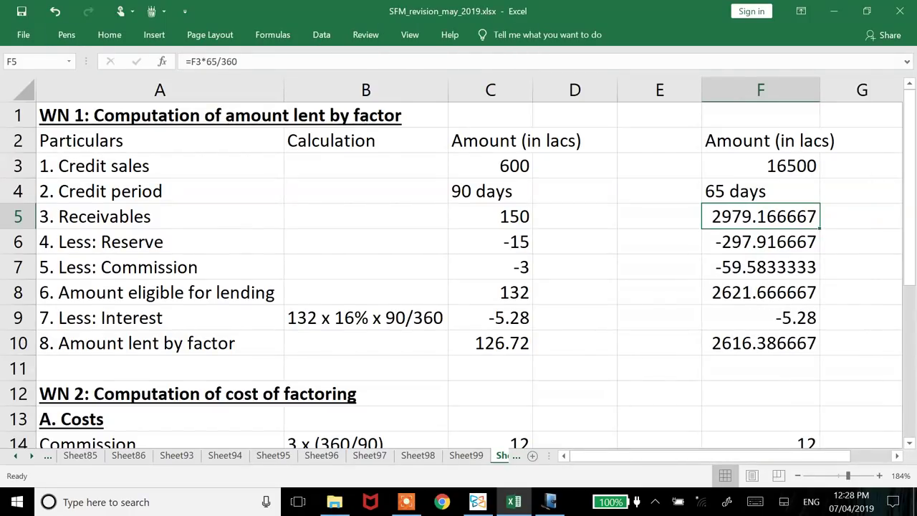
key("ctrl+z")
Round the receivables in F5 to two decimals with the formula =round(F3*65/360,2)
key("F2")
key("ctrl+Left")
key("ctrl+Left")
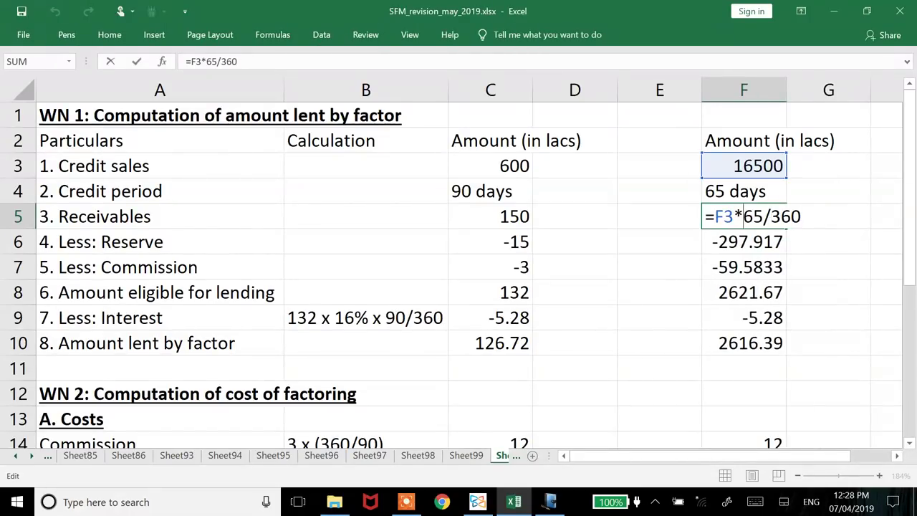
type("round(")
key("ctrl+Right")
key("ctrl+Right")
type(",2)")
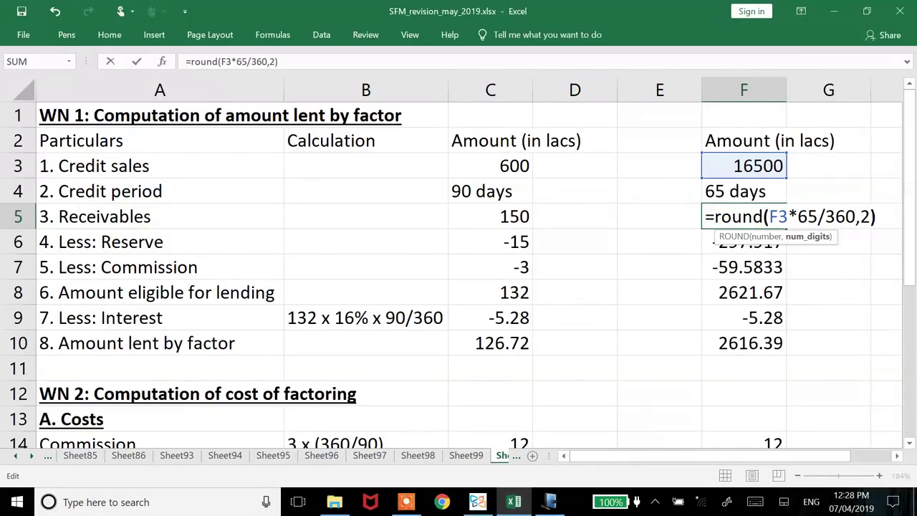
key("Return")
Check the reserve rate in the Xodo question and enter -round(F5*0.15,2) as the reserve in Excel cell F6
key("alt+Tab")
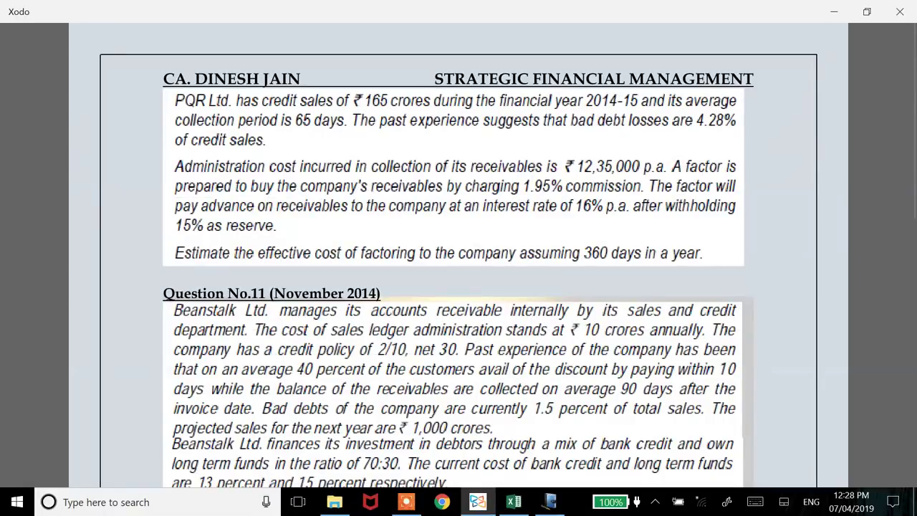
key("alt+Tab")
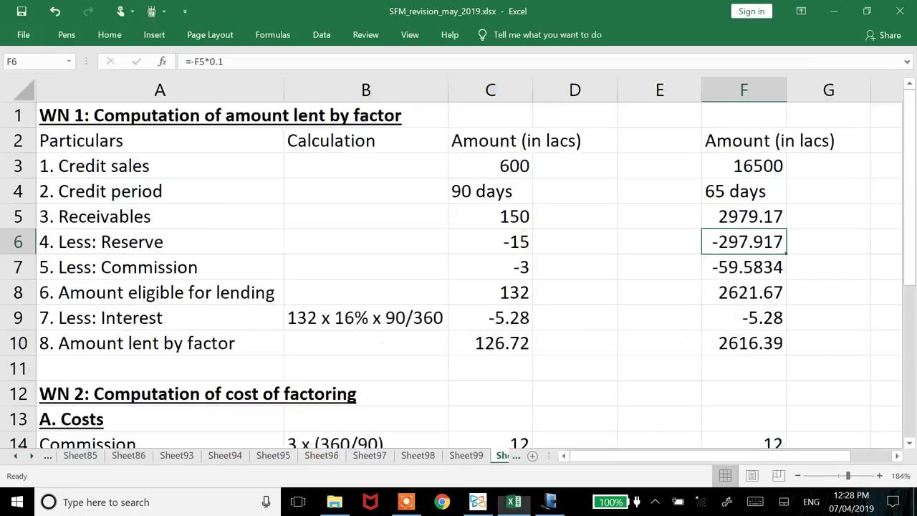
key("F2")
key("Escape")
type("-round")
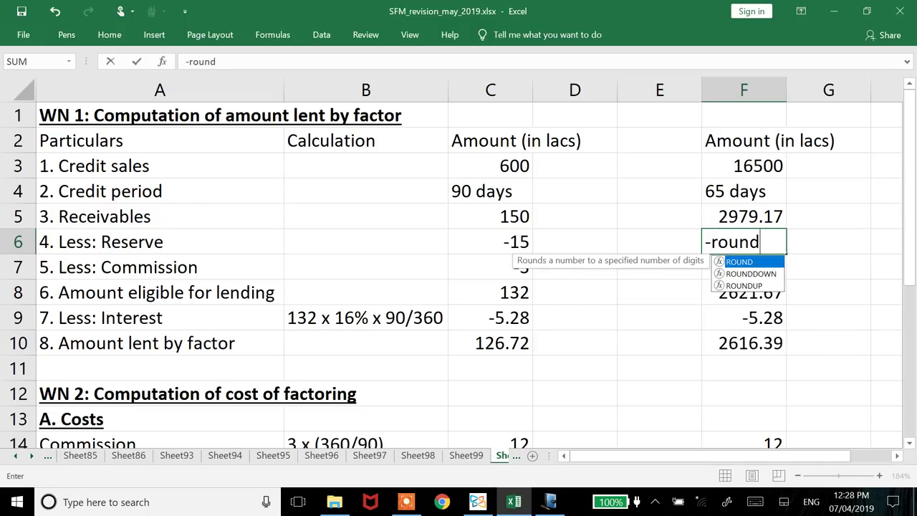
type("(")
key("Up")
type("*0.1")
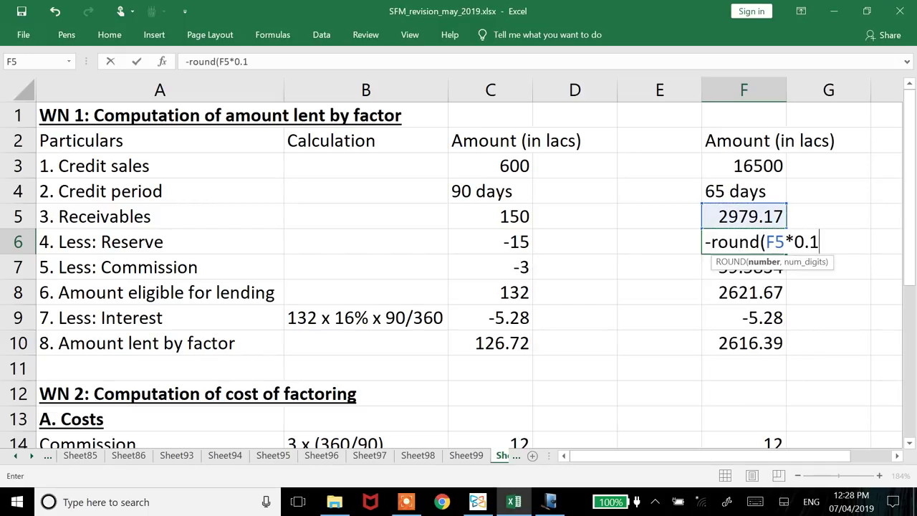
type("5,2)")
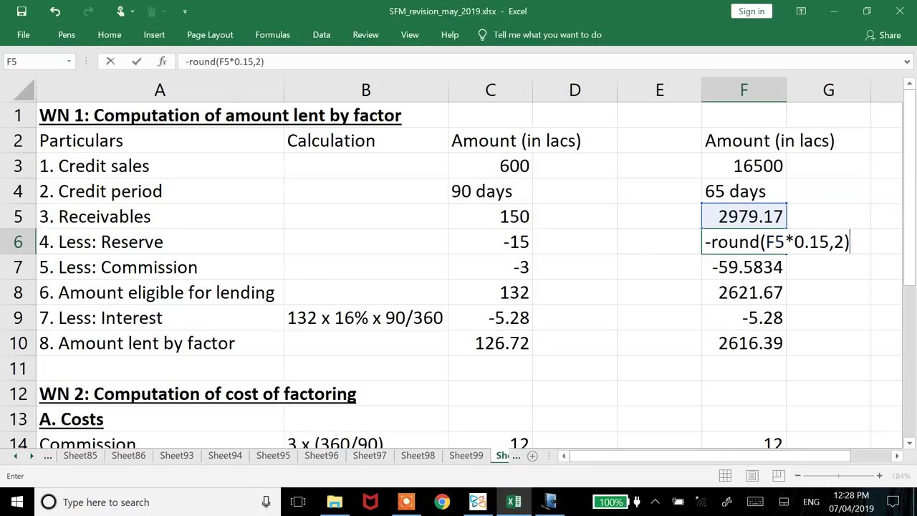
key("Return")
Examine the commission terms in the Xodo question and the existing commission formula in Excel cell F7
key("alt+Tab")
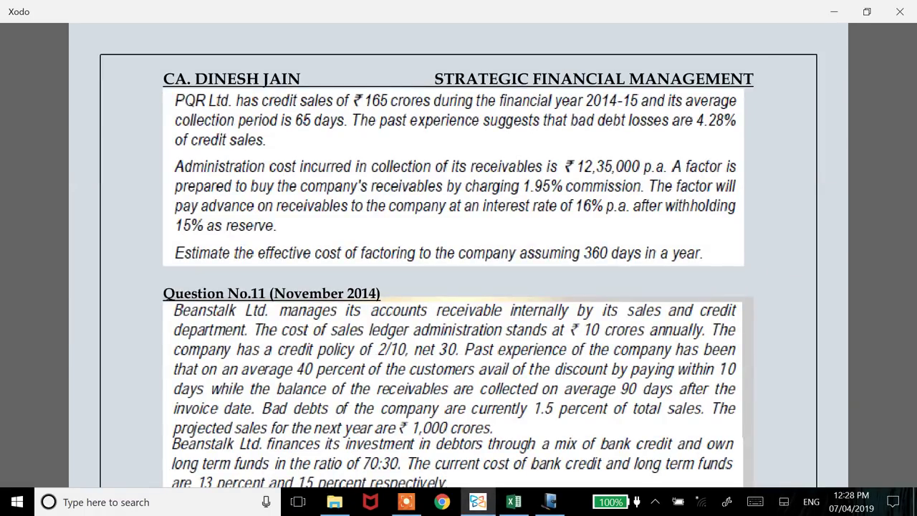
key("alt+Tab")
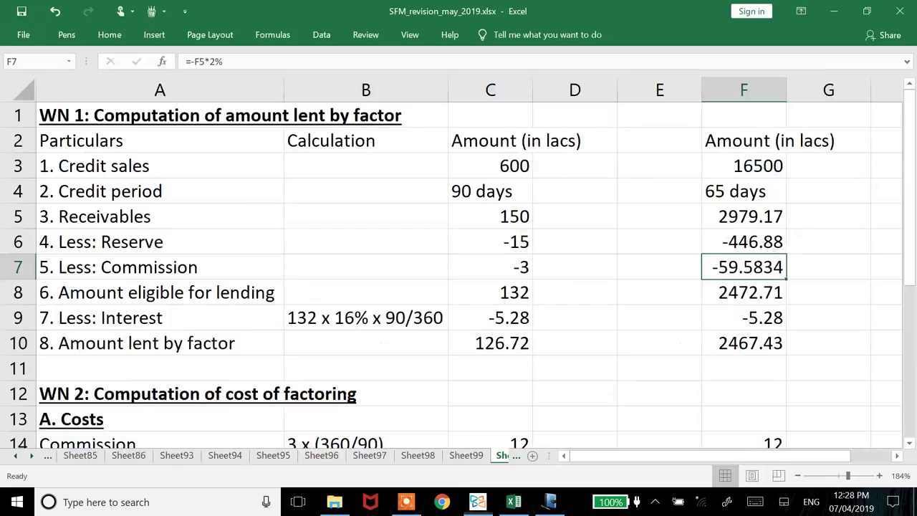
key("F2")
key("Escape")
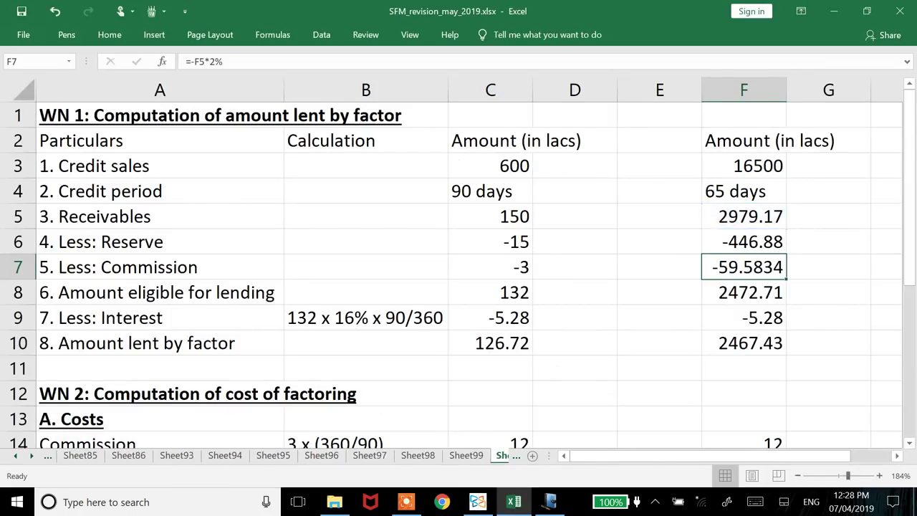
key("alt+Tab")
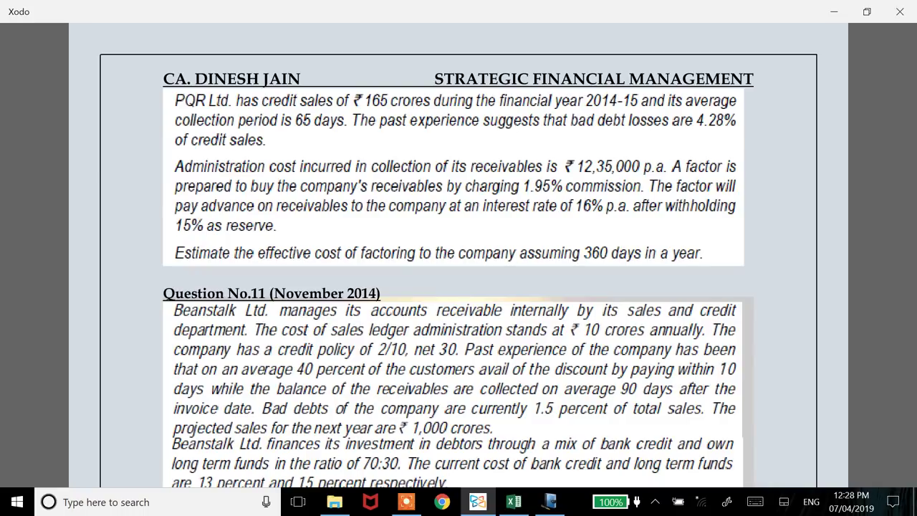
key("alt+Tab")
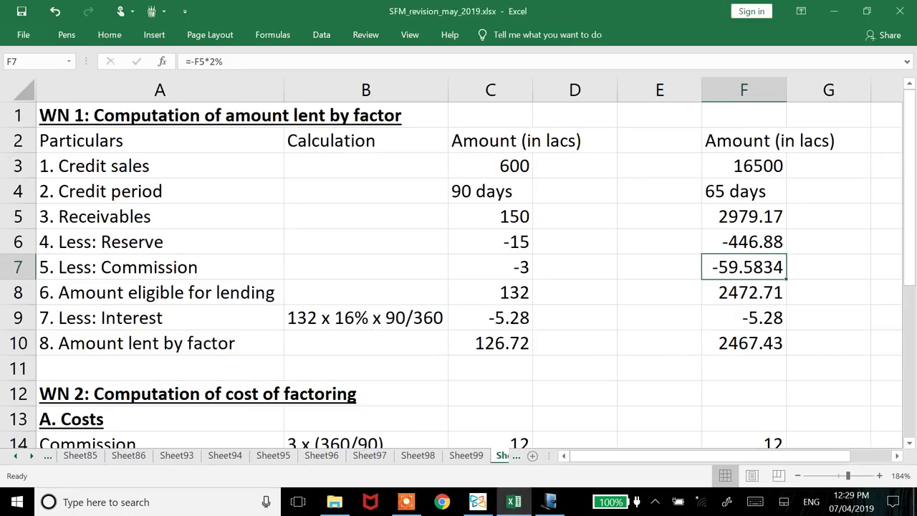
key("F2")
key("Return")
Recheck the commission rate in Xodo and enter -round(F5*1.95%,2) as the commission in Excel cell F7
key("alt+Tab")
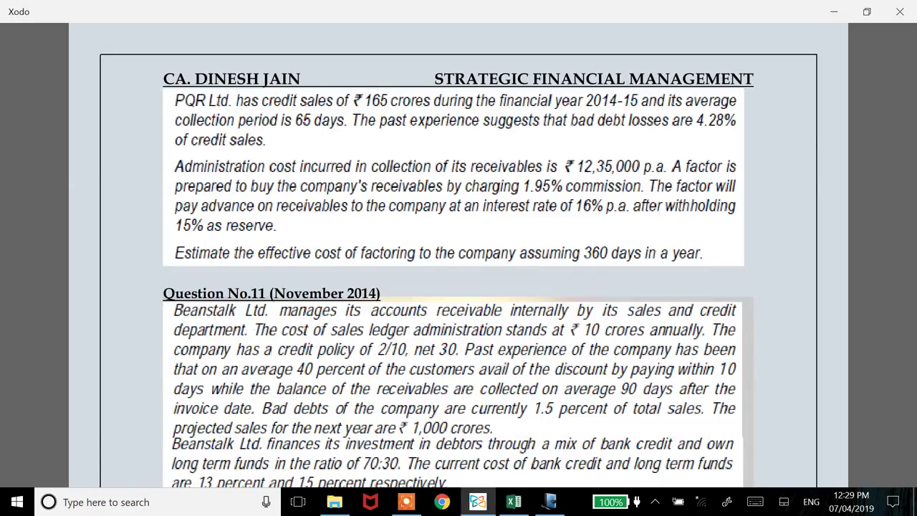
key("alt+Tab")
key("F2")
key("Escape")
type("-")
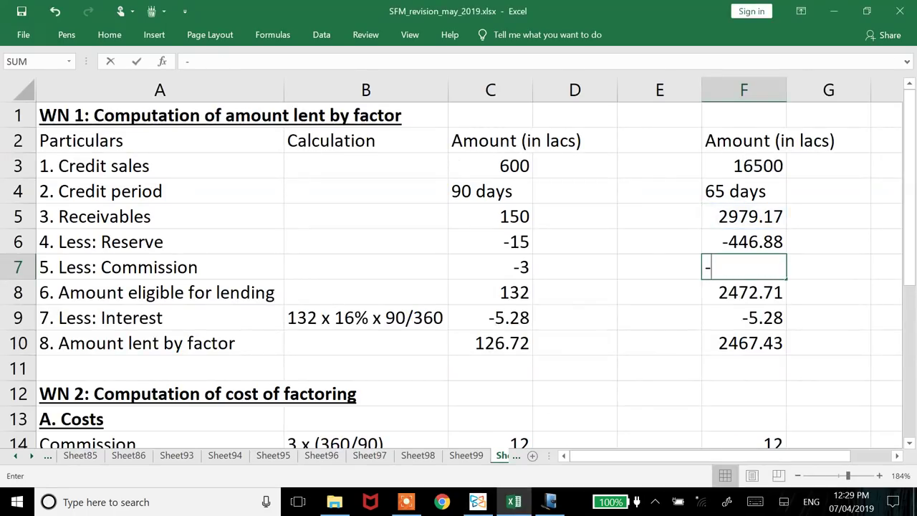
type("round(")
key("Up")
key("Up")
type("*1.95")
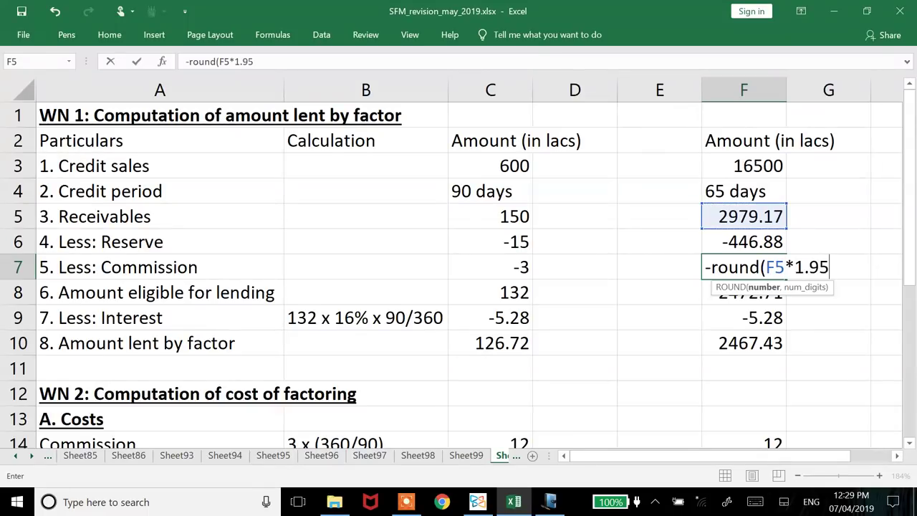
type("%,2)")
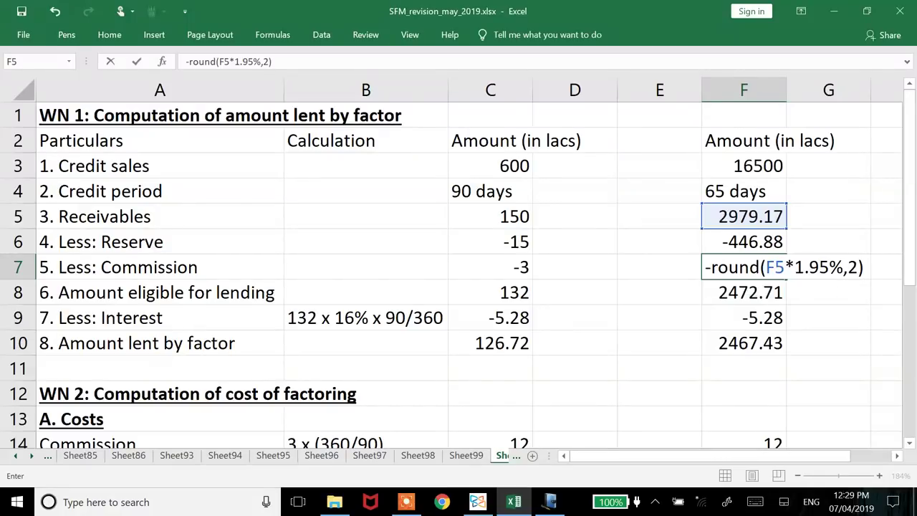
key("Return")
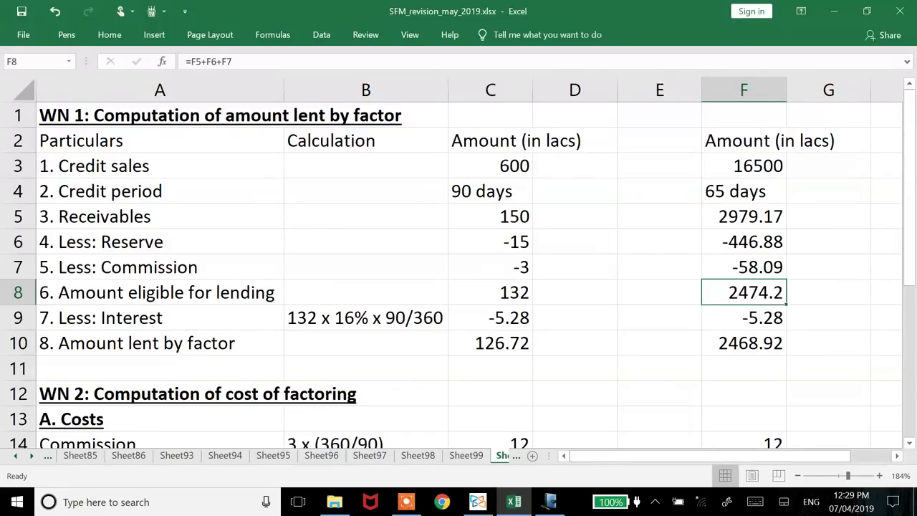
Check the interest terms in the Xodo question and enter -round(F8*16%*65/360,2) as the interest in Excel cell F9
key("Down")
key("alt+Tab")
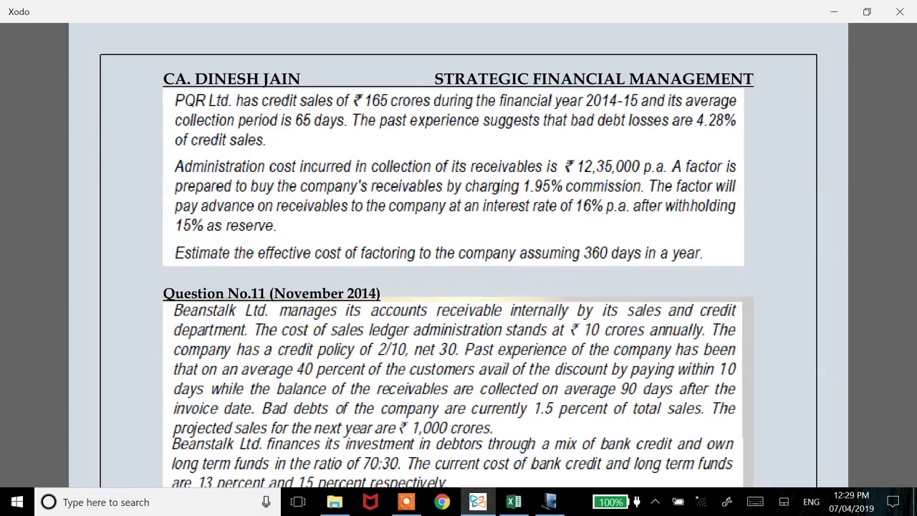
key("alt+Tab")
type("-")
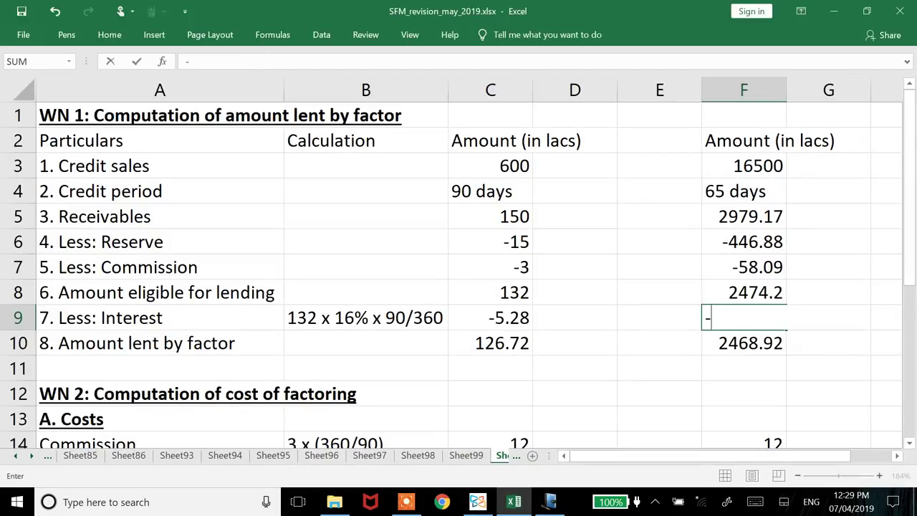
type("round(")
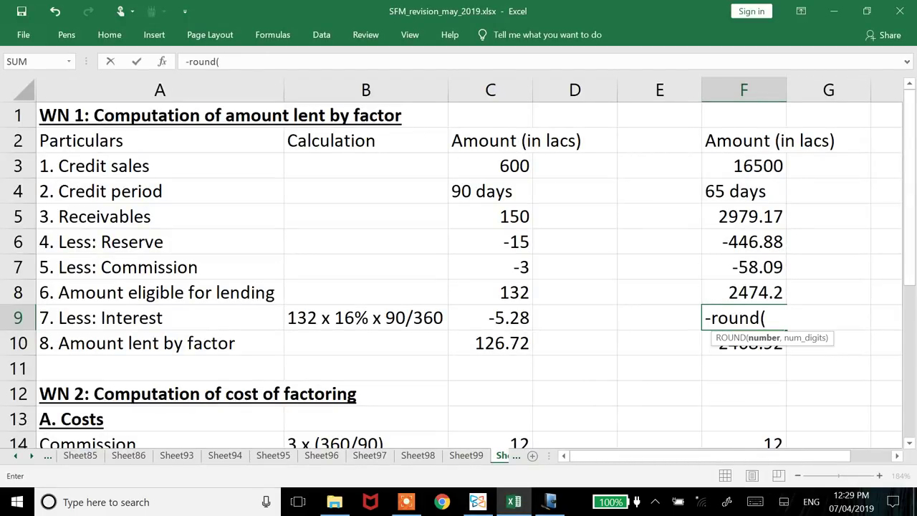
left_click(743, 292)
type("*1")
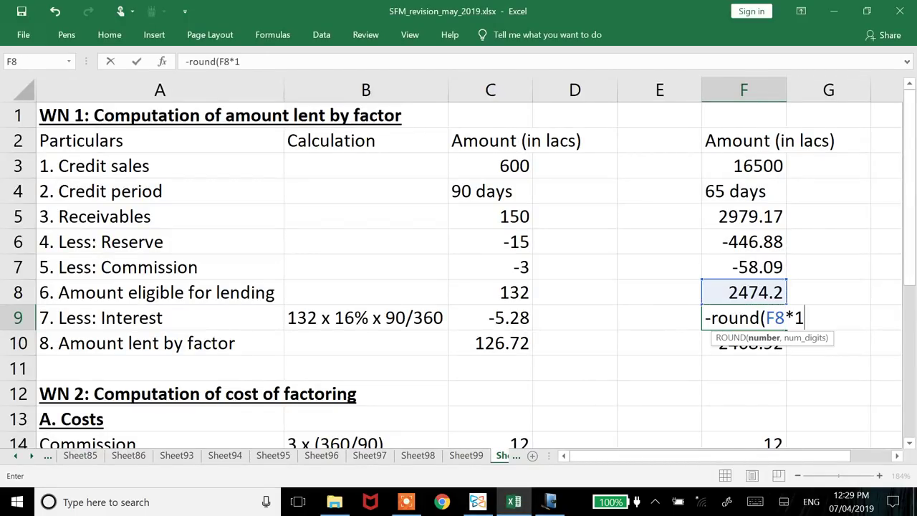
type("6%*")
type("65")
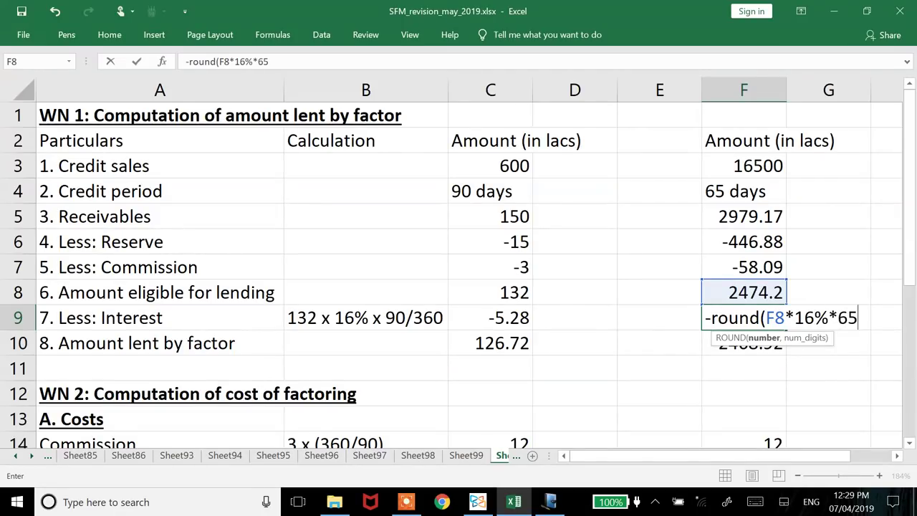
type("/360")
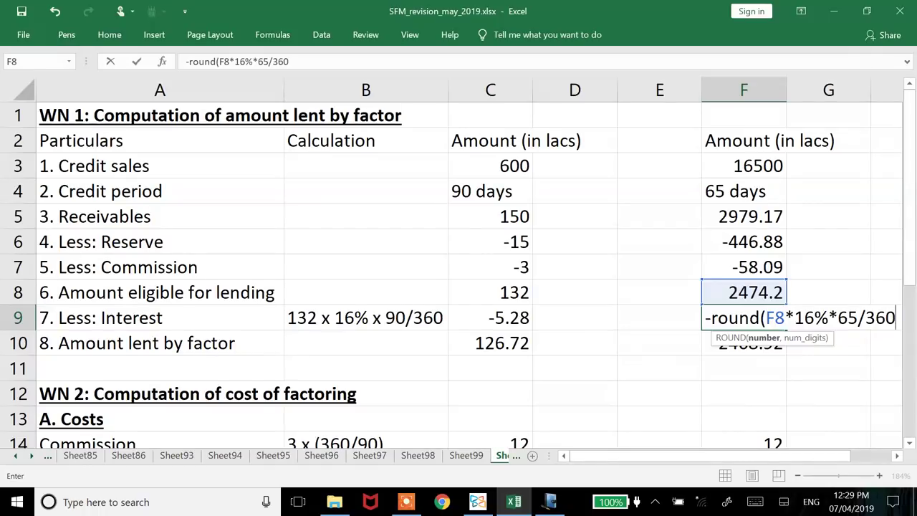
type(",2)")
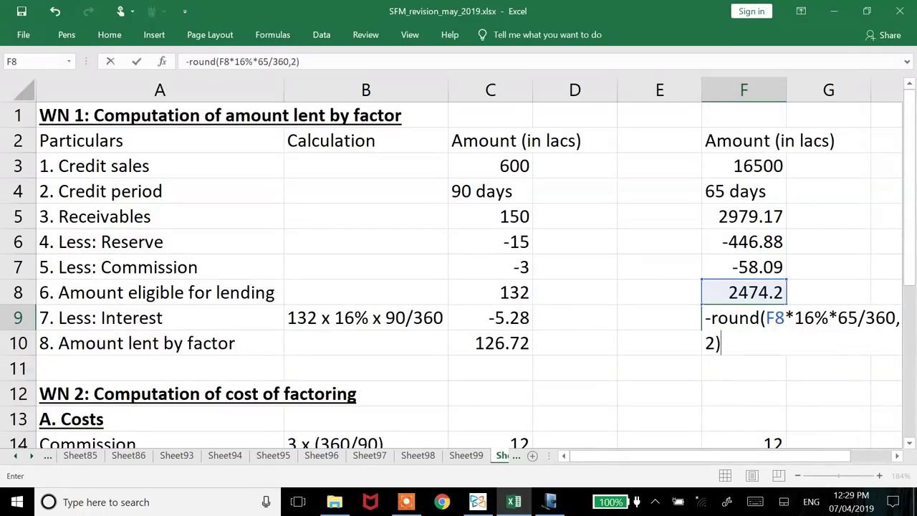
key("Return")
left_click(744, 367)
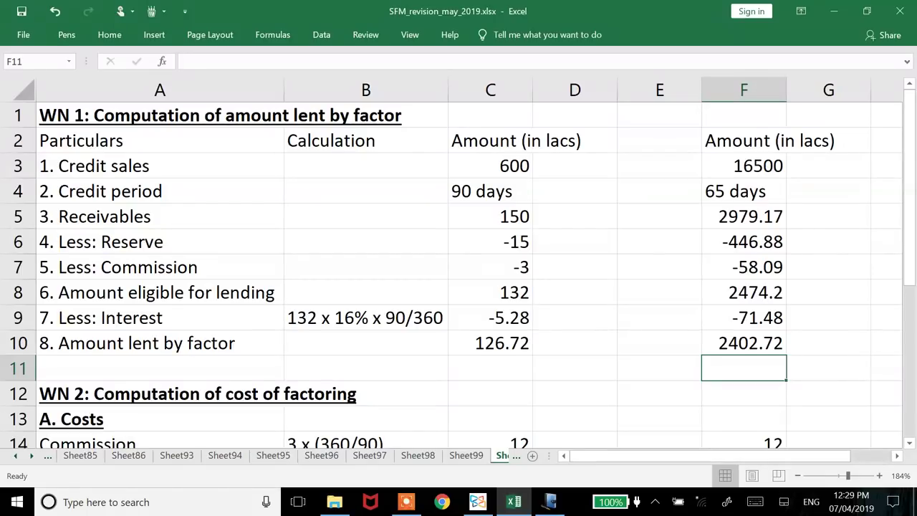
left_click(744, 394)
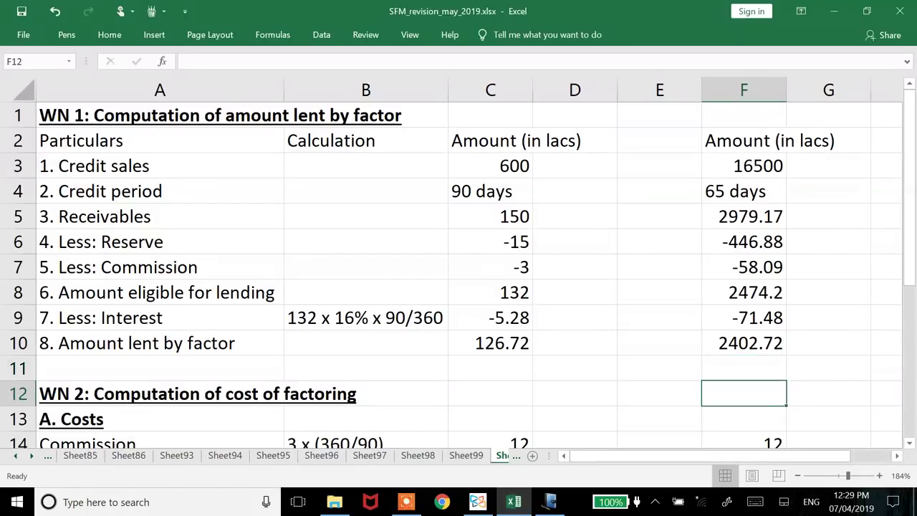
left_click(744, 443)
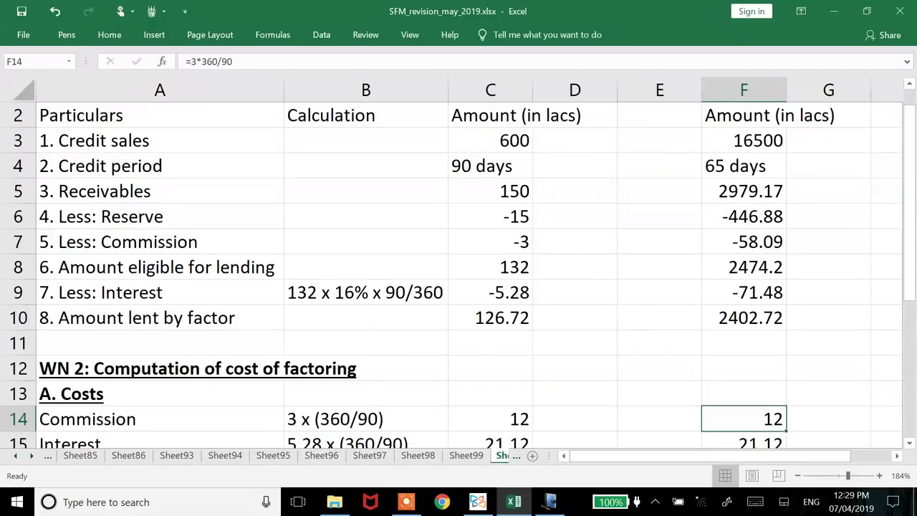
key("alt+Tab")
key("alt+Tab")
key("alt+Tab")
key("alt+Tab")
key("alt+Tab")
key("alt+Tab")
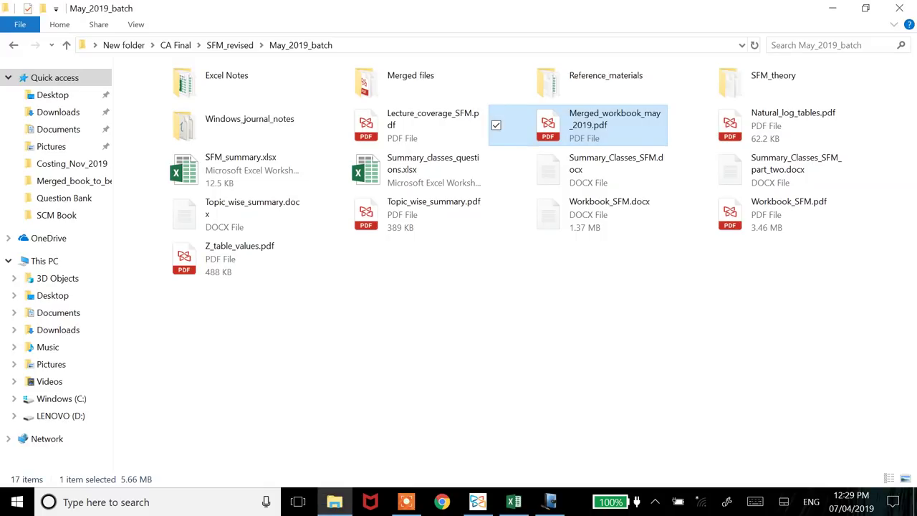
key("BackSpace")
key("Up")
key("Up")
key("Up")
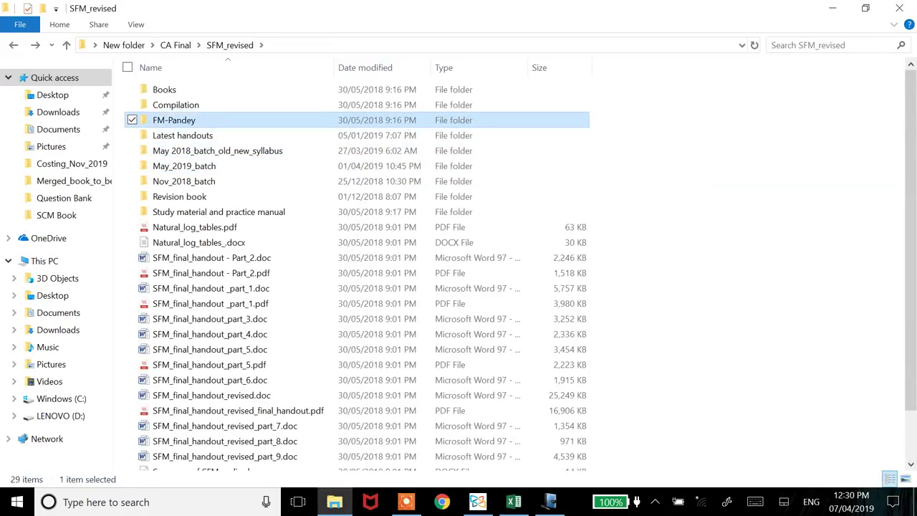
key("alt+Tab")
key("Down")
key("Down")
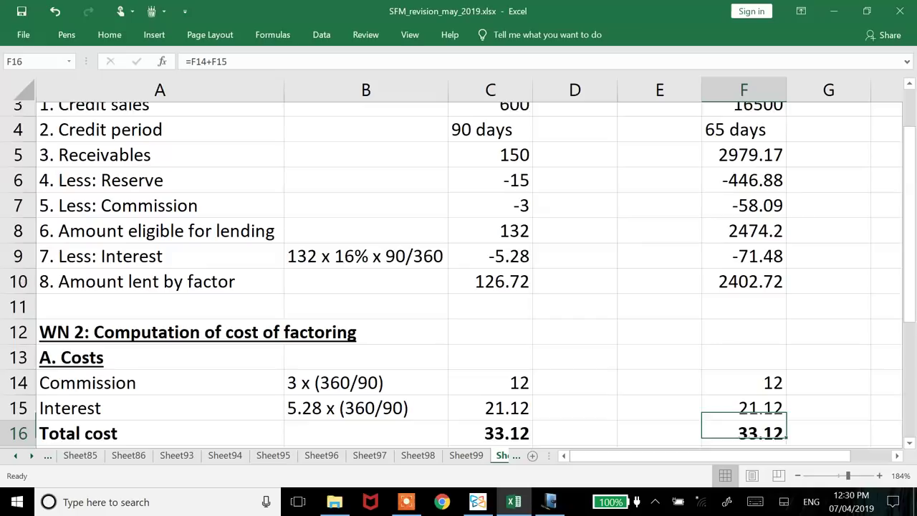
key("Up")
key("Up")
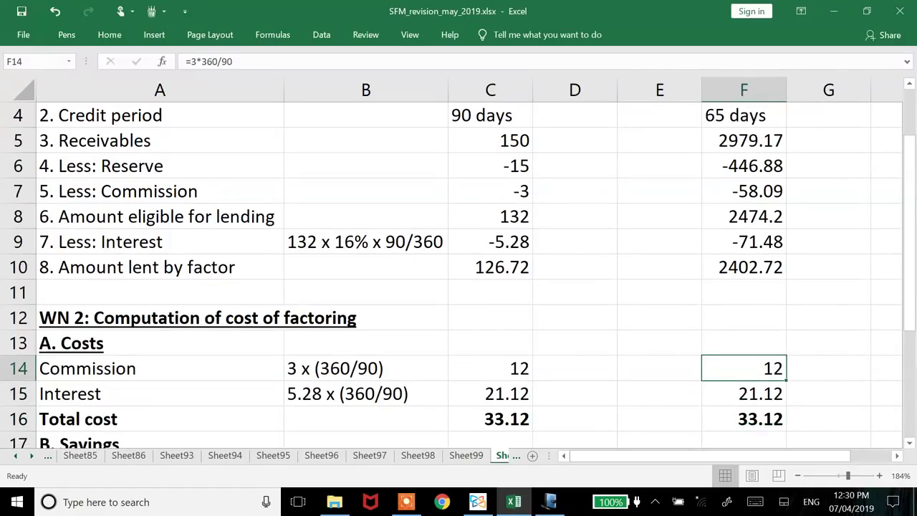
type("-")
key("Up")
key("Up")
key("Up")
key("Up")
key("Up")
key("Up")
key("Up")
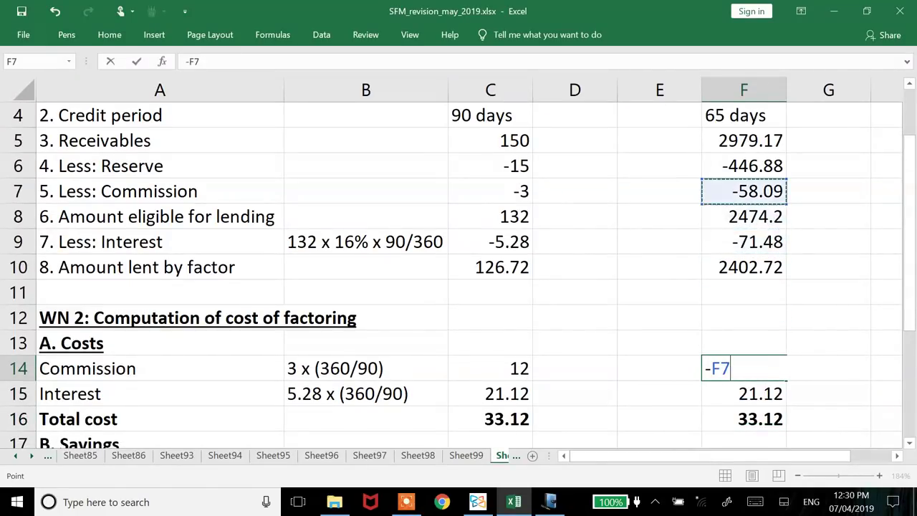
key("Escape")
type("=roun")
key("BackSpace")
type("und")
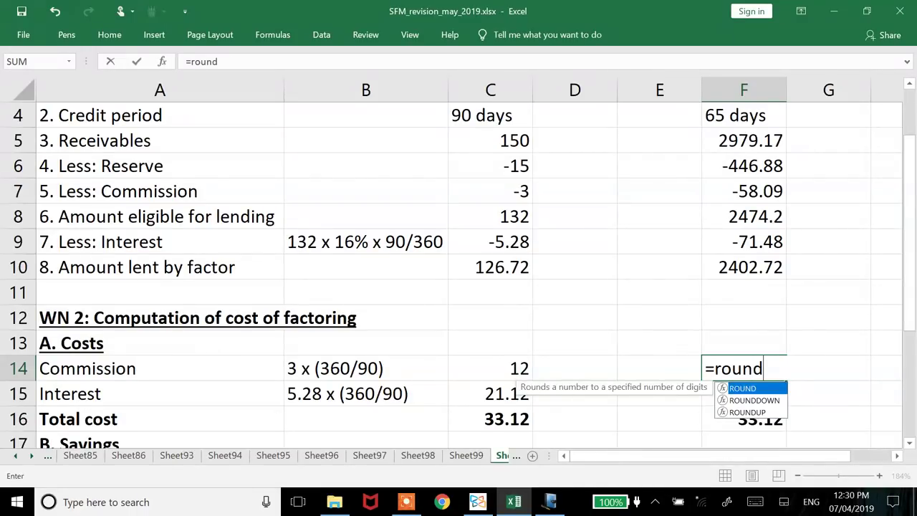
type("(")
key("Escape")
Enter -round(F7*360/65,2) as the annual commission cost in cell F14
type("-round(")
key("Up")
key("Up")
key("Up")
key("Up")
key("Up")
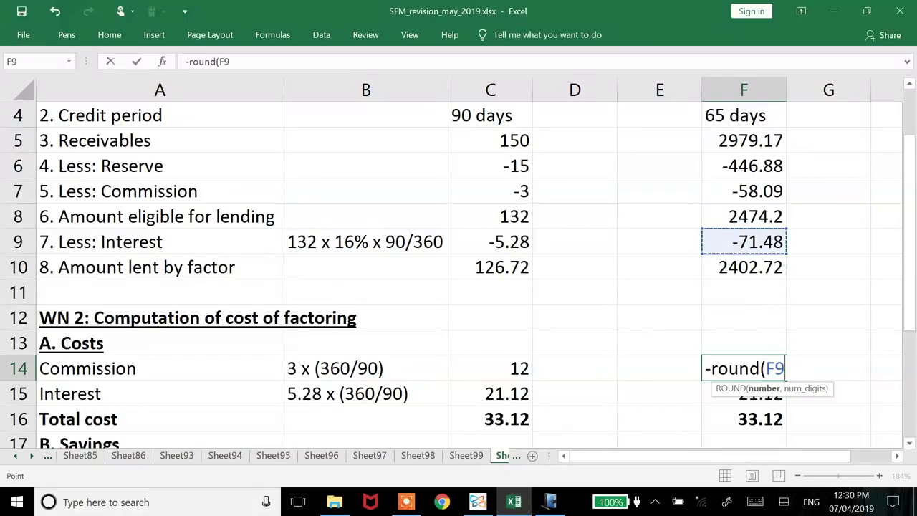
key("Up")
key("Up")
type("*360/75,2")
key("BackSpace")
key("BackSpace")
key("BackSpace")
key("BackSpace")
type("65,2)")
key("Return")
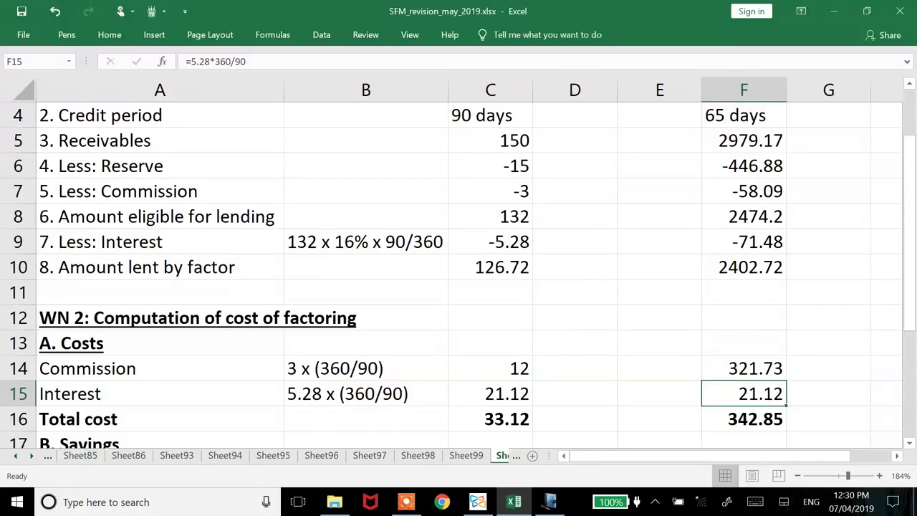
Recheck the commission rate in the Xodo question and enter =F3*1.95% as the annual commission cost in Excel cell F14
left_click(743, 369)
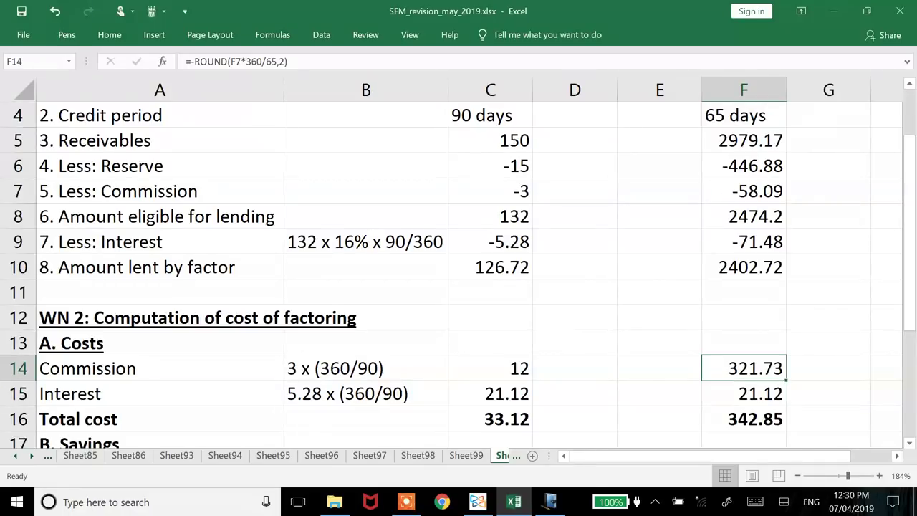
key("ctrl+Up")
key("ctrl+Up")
left_click(743, 442)
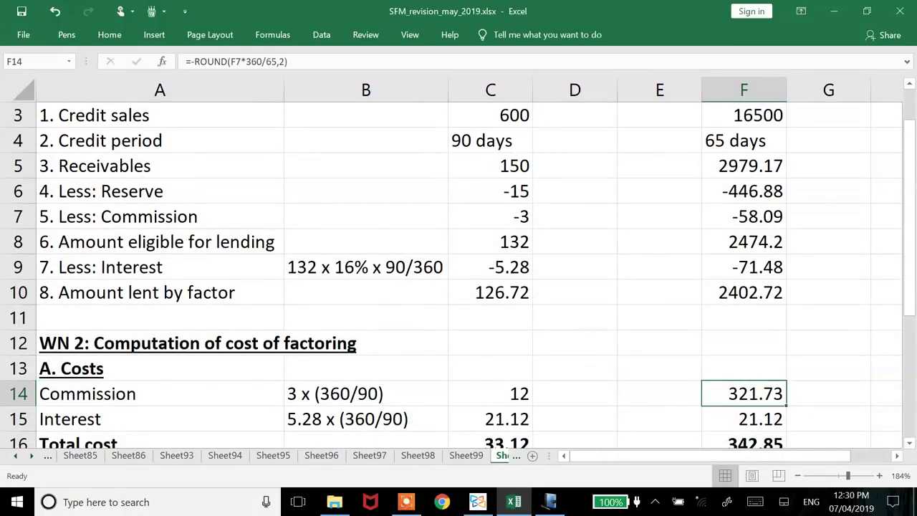
key("alt+Tab")
key("alt+Tab")
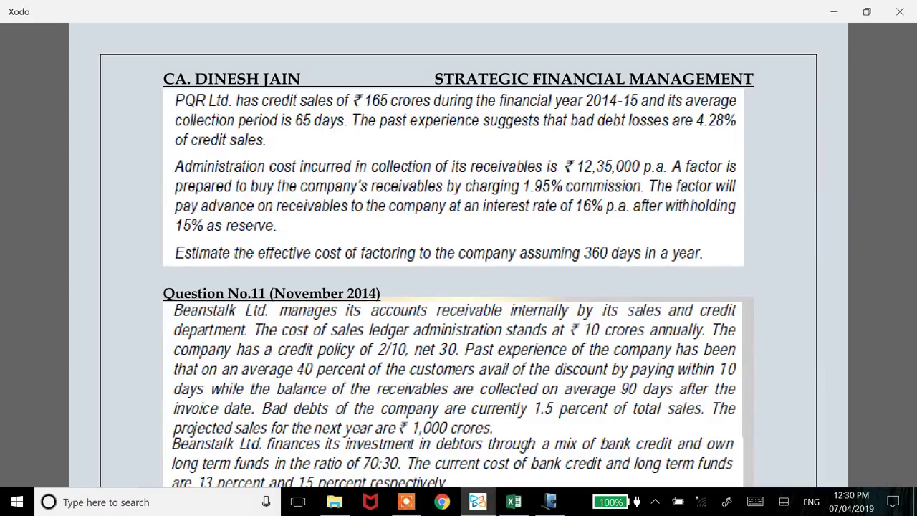
key("alt+Tab")
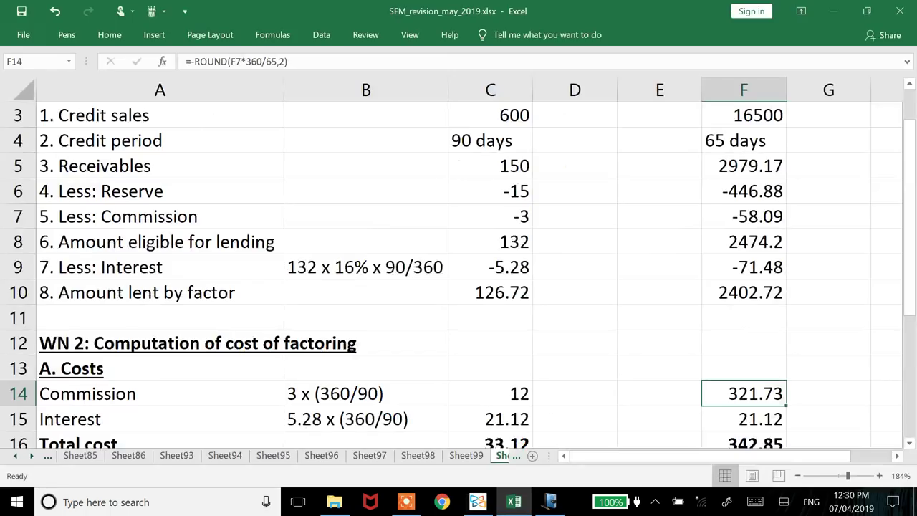
type("=")
left_click(743, 292)
key("Up")
key("Up")
key("Up")
key("Up")
key("Up")
key("Up")
key("Up")
key("Up")
key("Up")
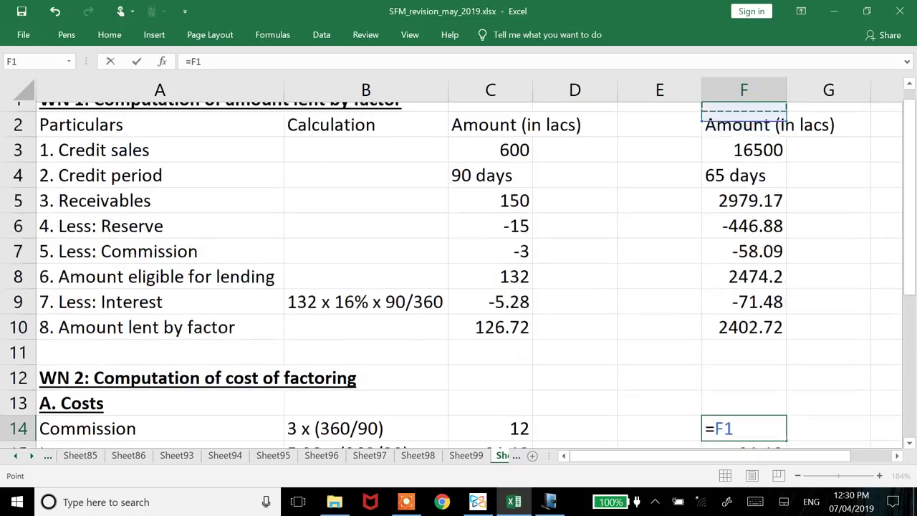
key("Down")
key("Down")
type("*1.95%")
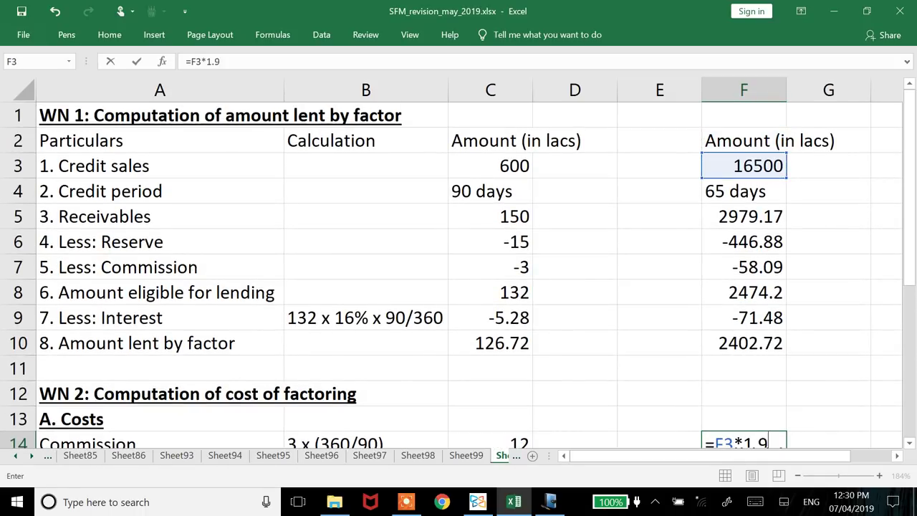
key("Return")
key("Return")
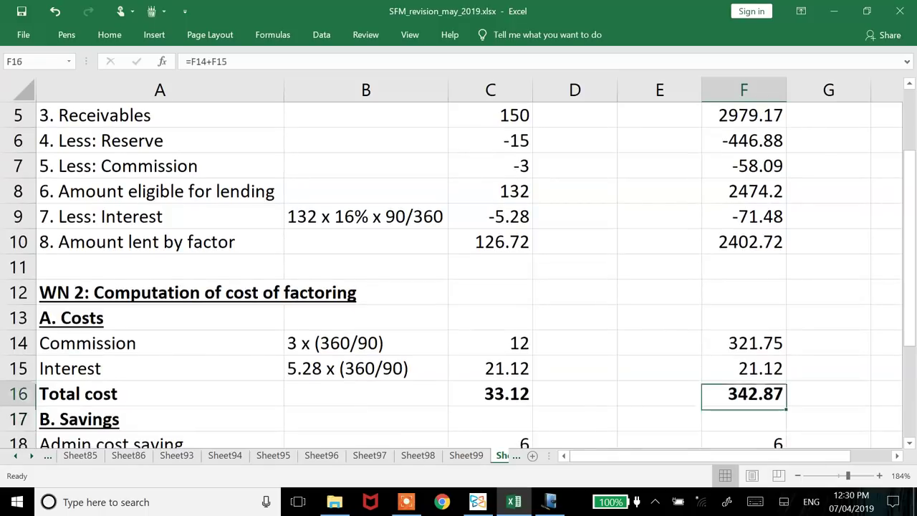
Enter -round(F9*360/65,2) as the annual interest cost in cell F15
key("Up")
type("=round(")
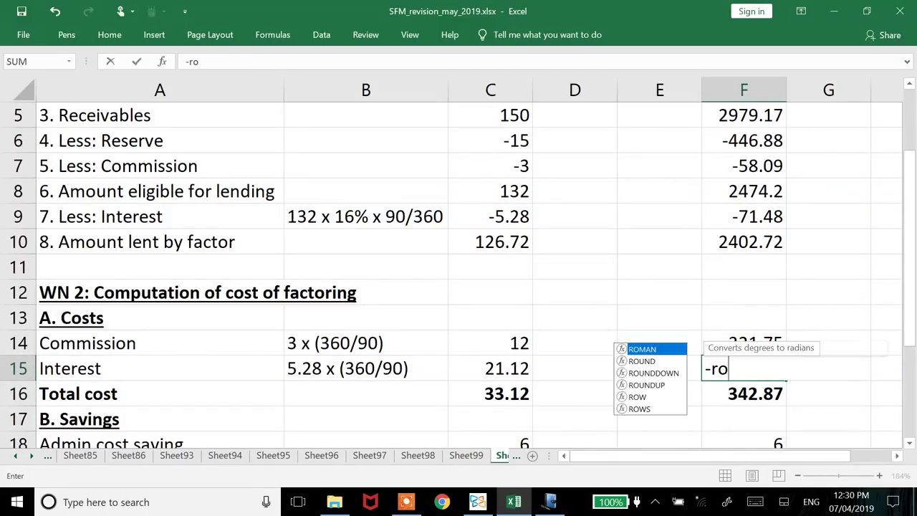
key("Up")
key("Up")
key("Up")
key("Up")
key("Up")
key("Up")
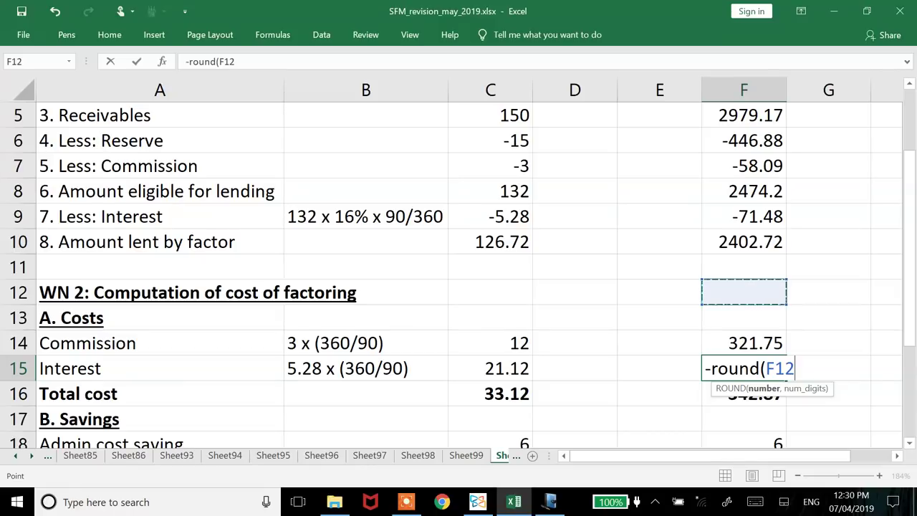
type("*1")
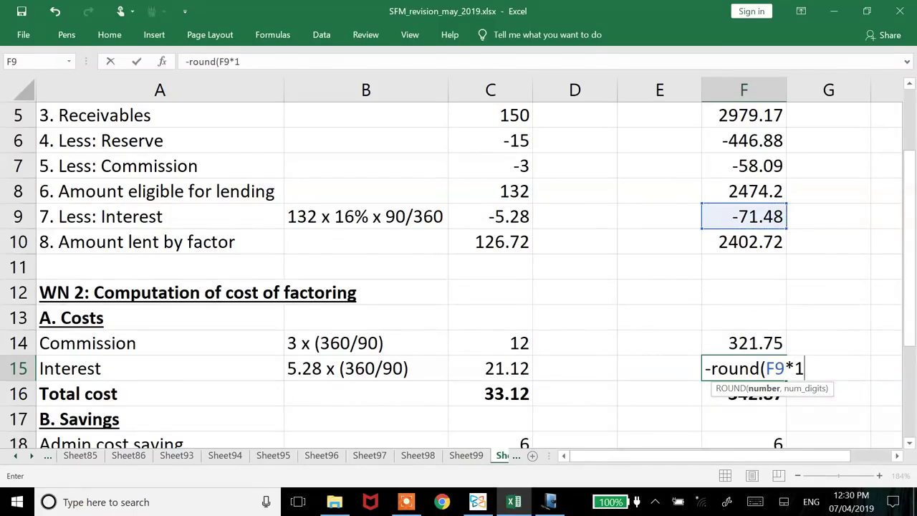
key("BackSpace")
type("360/65,2)")
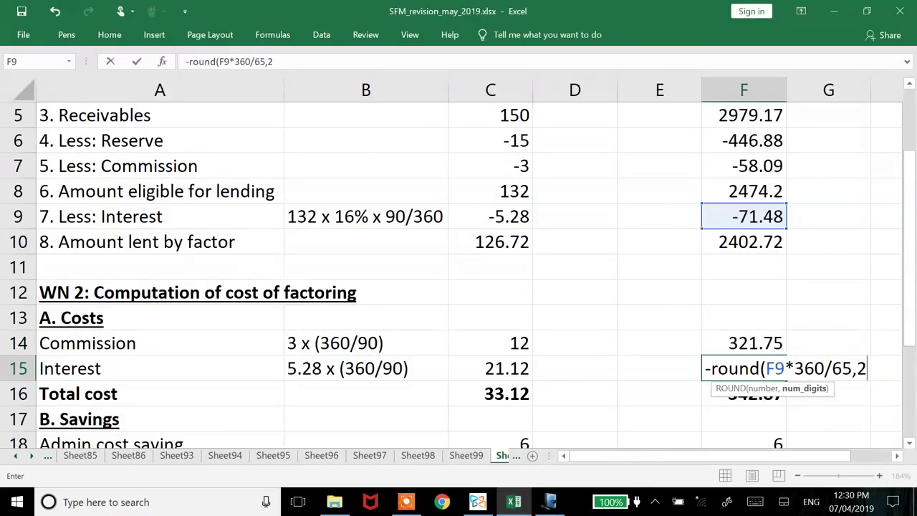
key("Return")
key("Return")
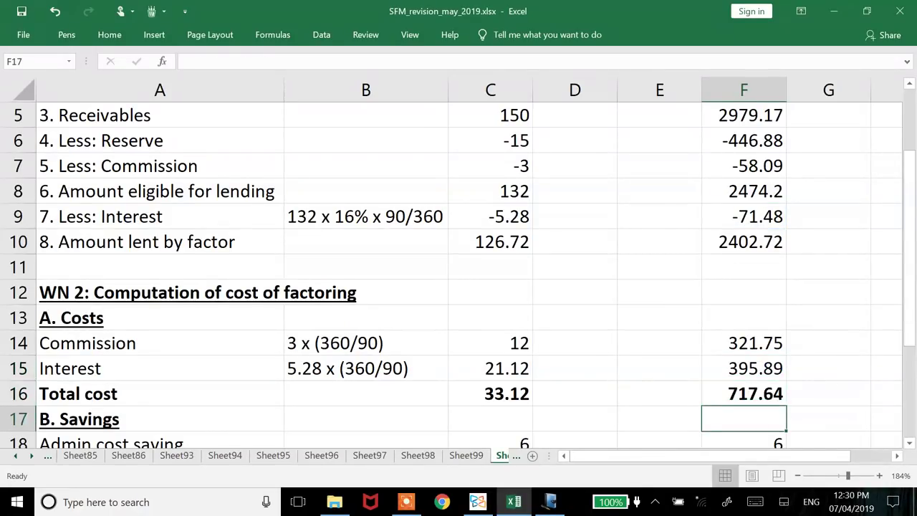
Check the administration cost in the Xodo question and enter 12.35 as the admin cost saving in Excel cell F18
key("Down")
key("Down")
key("Up")
key("alt+Tab")
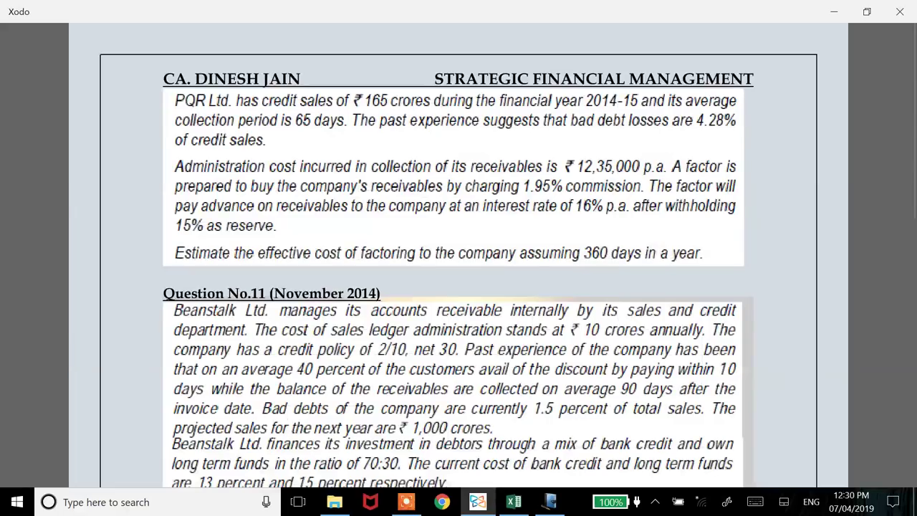
key("alt+Tab")
type("12.35")
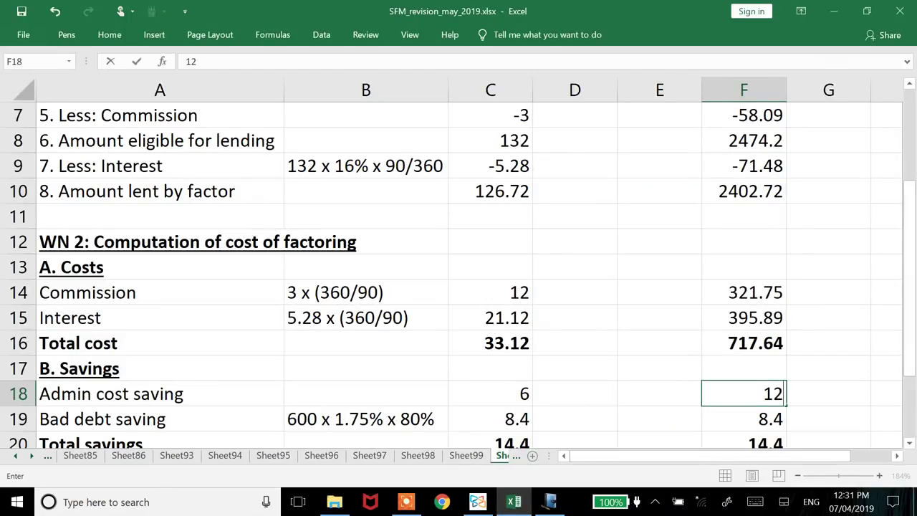
key("Return")
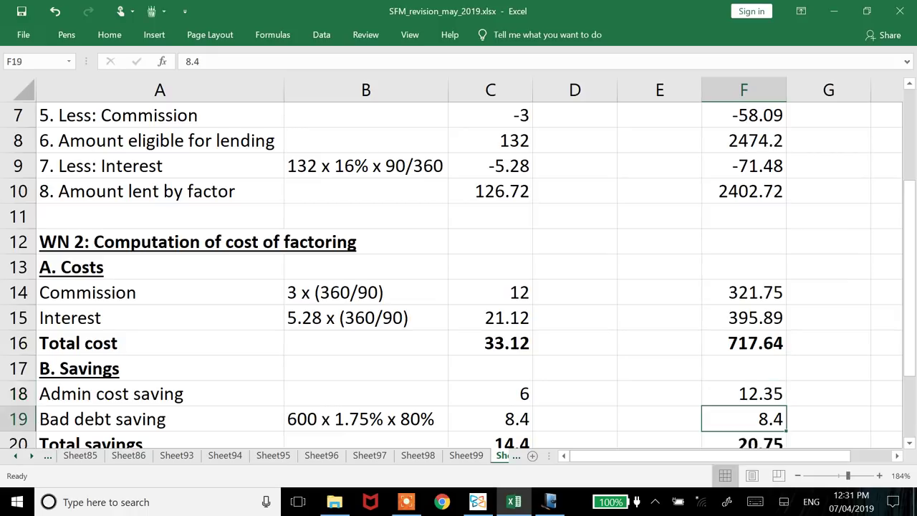
Check the bad debt rate in the Xodo question and enter =16500*4.28% as the bad debt saving in Excel cell F19
key("alt+Tab")
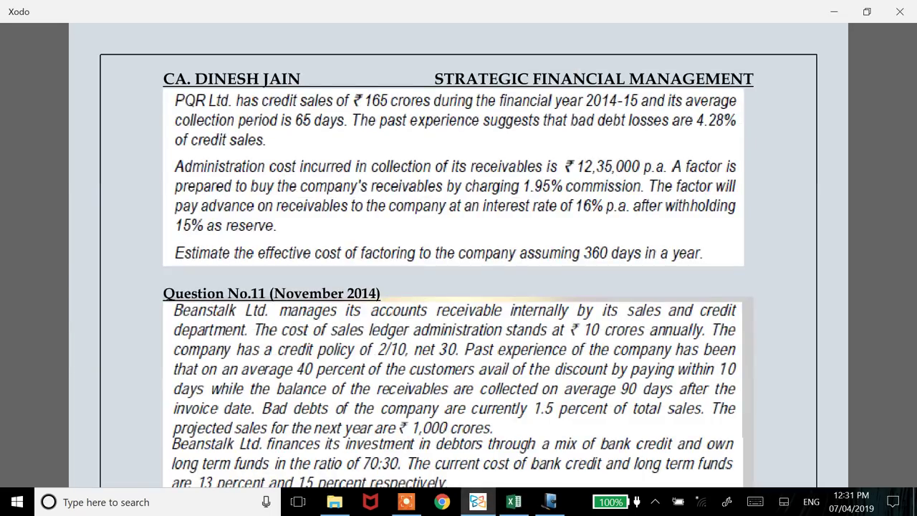
key("alt+Tab")
type("=11")
key("BackSpace")
type("6500*4.28%")
key("Return")
key("Return")
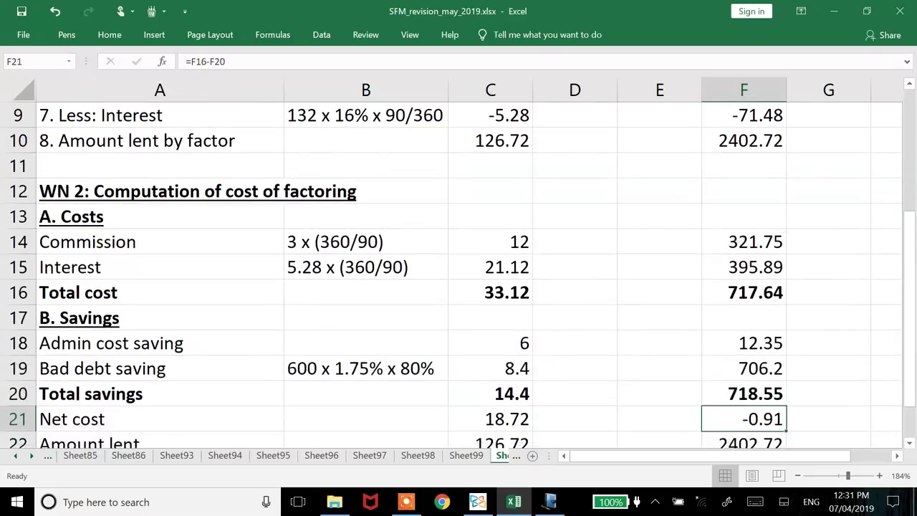
Review the amount lent and the effective cost of factoring in cells F22 and F23
key("Return")
key("Return")
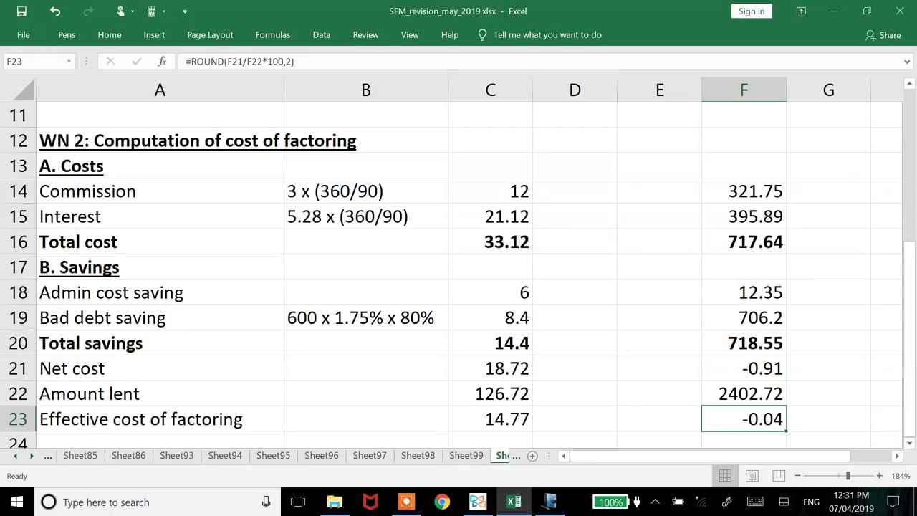
Switch to File Explorer and browse to the Notes sharing folder inside CA Admin
key("alt+Tab")
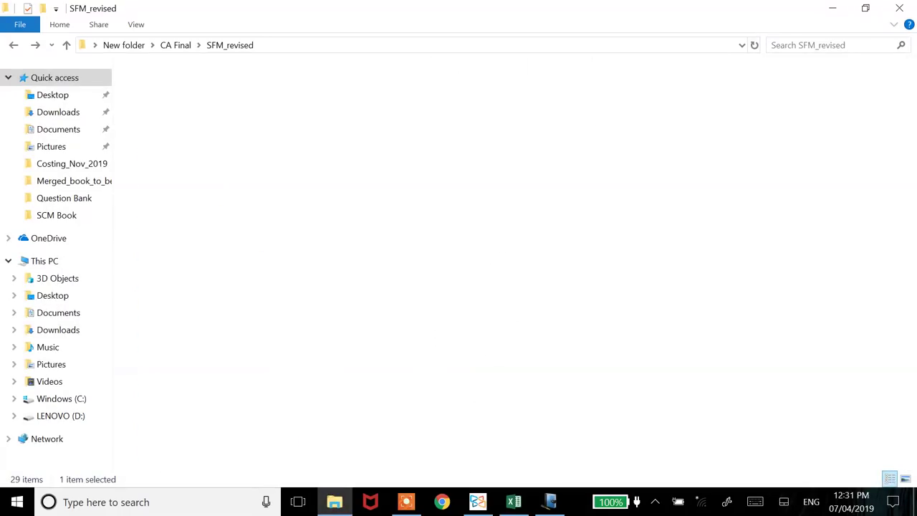
key("BackSpace")
key("Up")
key("BackSpace")
key("Up")
key("Return")
key("Down")
key("Down")
key("Down")
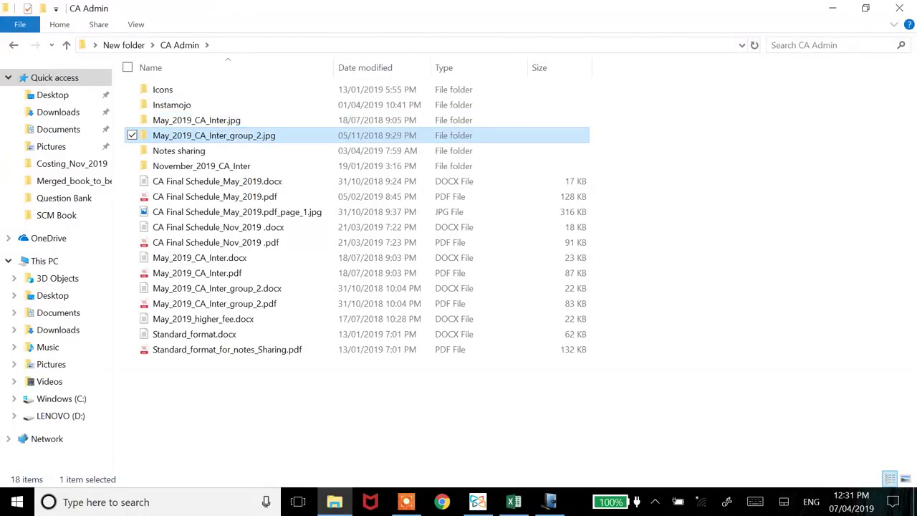
key("Up")
key("Up")
key("Down")
key("Down")
key("Down")
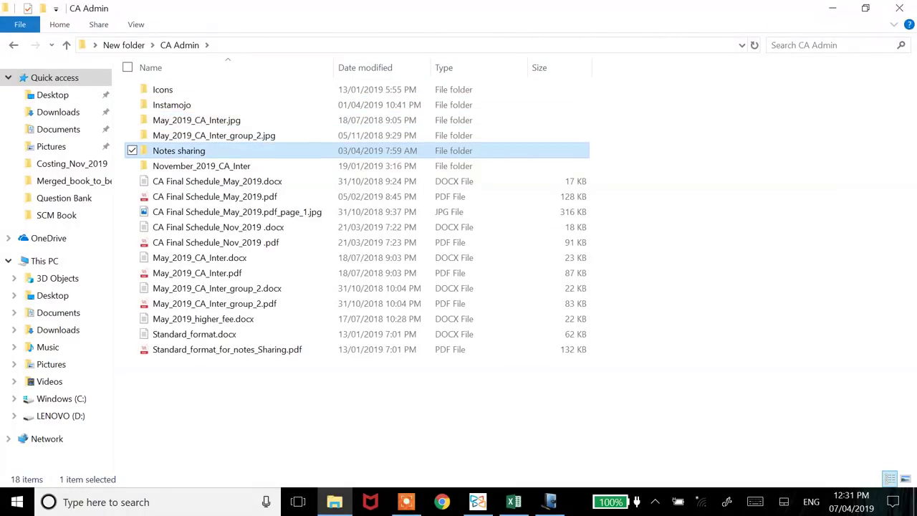
Open the question bank answers PDF from the Question Bank folder in Xodo and save the unsaved changes in New_syllabus_study_material
key("Return")
key("Down")
key("Return")
key("Down")
key("Down")
key("Up")
key("Return")
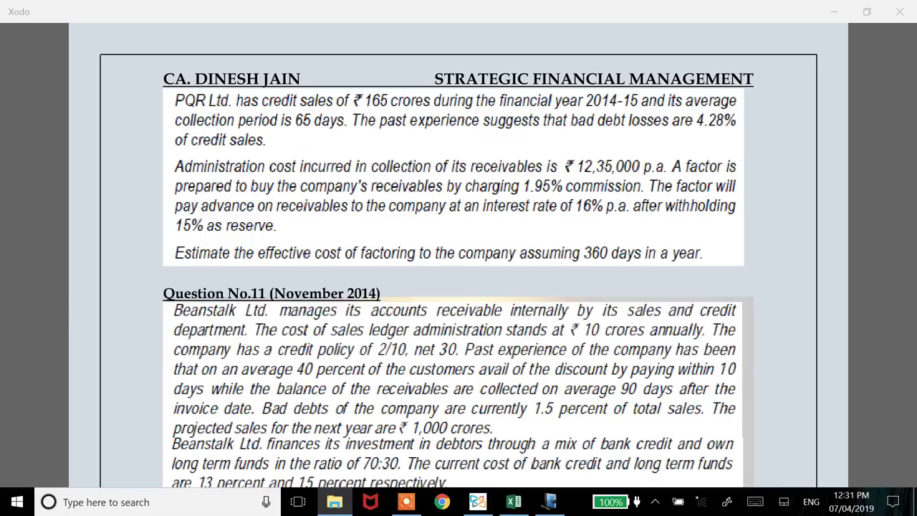
key("alt+F4")
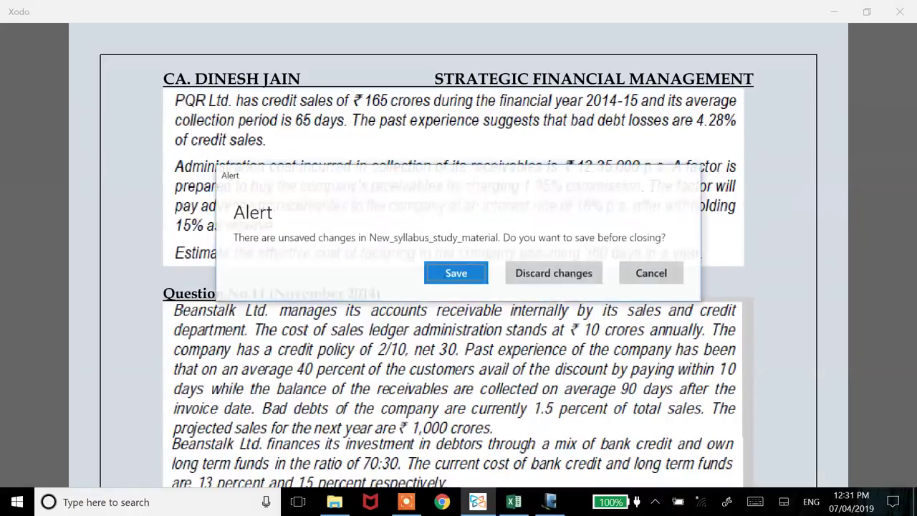
key("Return")
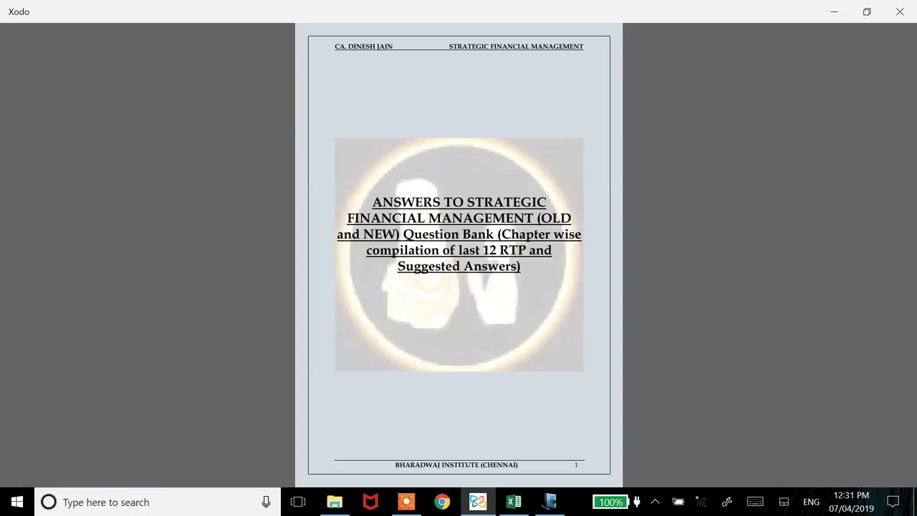
Find Topic 37: Financial Services in the answers document's table of contents and jump to its pages
key("Page_Down")
key("Page_Down")
key("Page_Down")
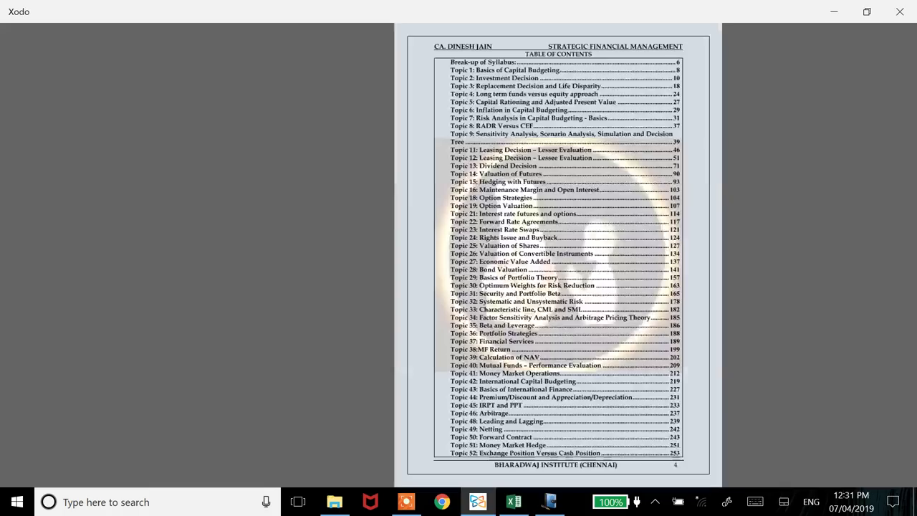
key("ctrl+plus")
key("ctrl+plus")
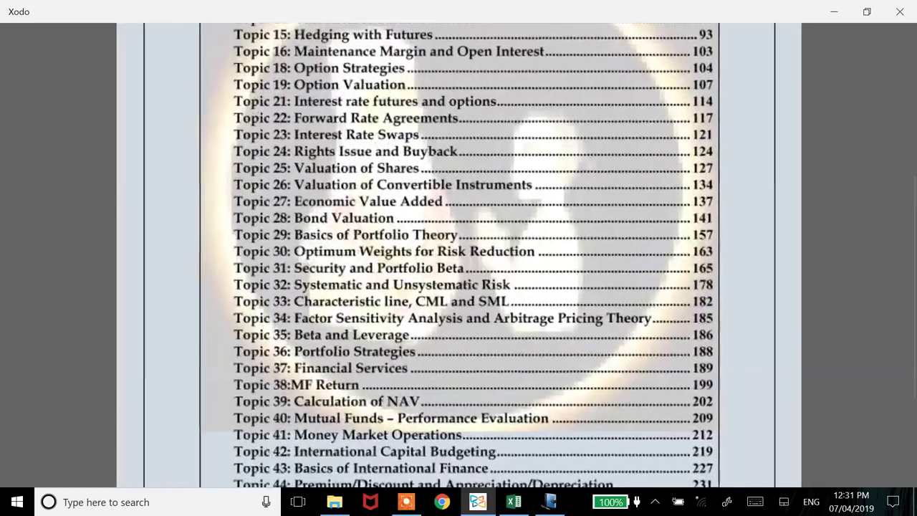
left_click(349, 368)
Find the Question No.10 (May 2015) answer and examine its computation of the effective cost of factoring
key("Page_Down")
key("Page_Down")
key("Page_Down")
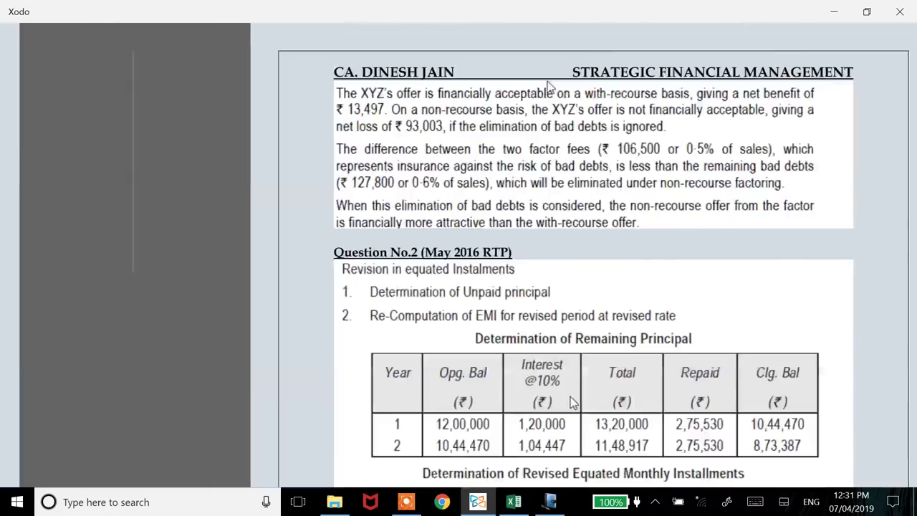
key("Page_Down")
key("Page_Down")
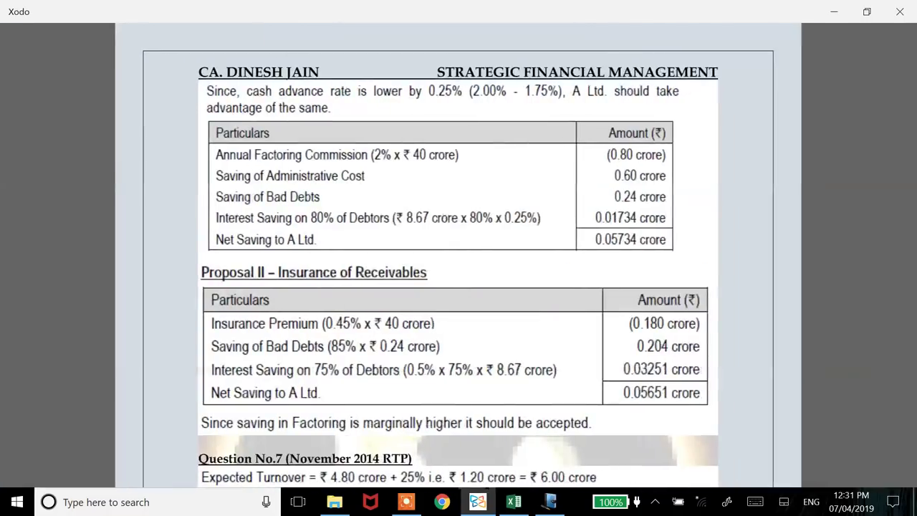
key("Page_Down")
key("Page_Down")
key("Page_Down")
key("Page_Down")
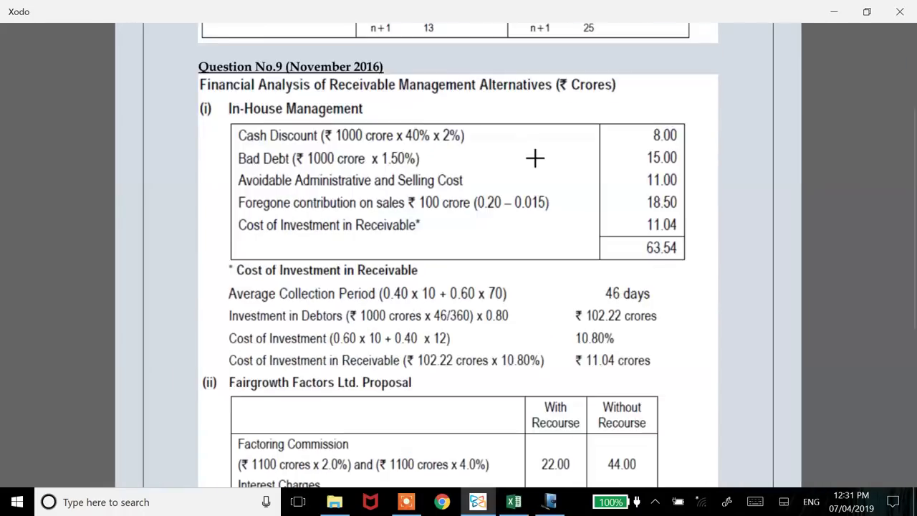
scroll(545, 348, "down", 3)
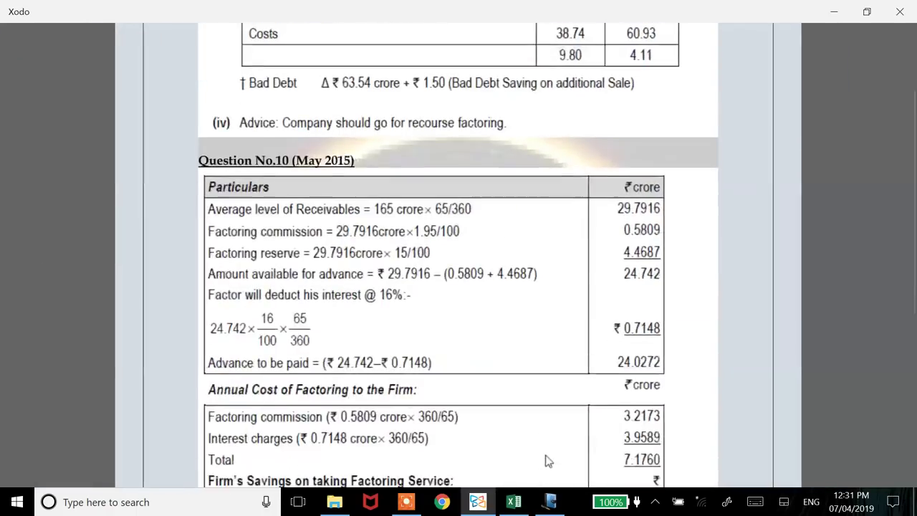
left_click_drag(544, 344, 546, 249)
Return to the Excel workbook and review PQR's column F from the effective cost in F23 up to its heading
key("alt+Tab")
key("alt+Tab")
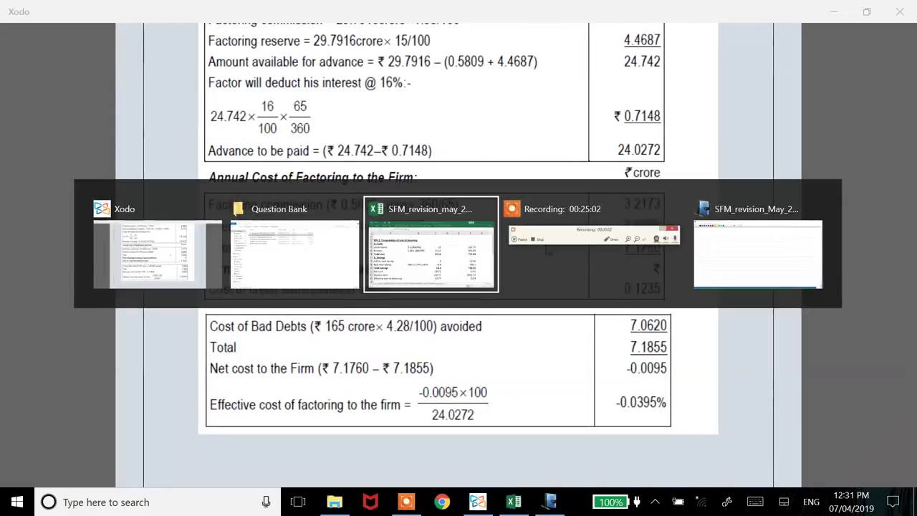
left_click(743, 439)
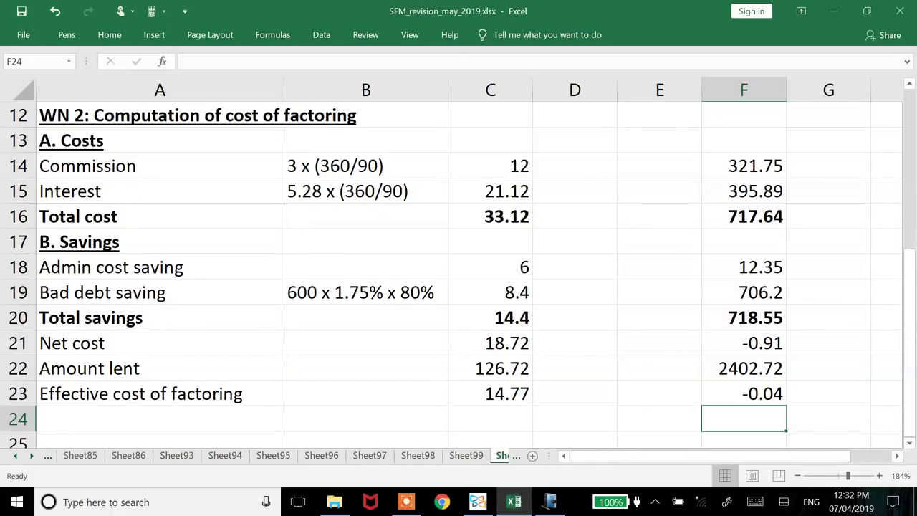
left_click(743, 440)
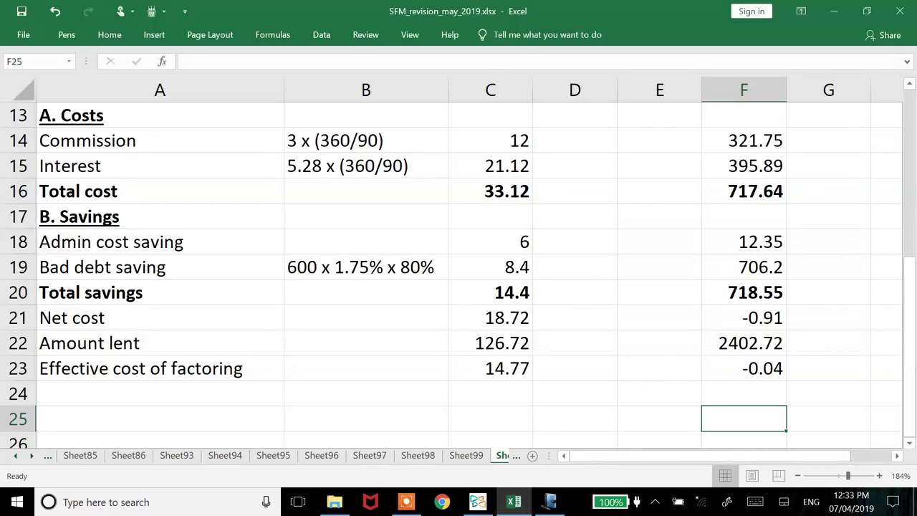
left_click(744, 393)
left_click(744, 368)
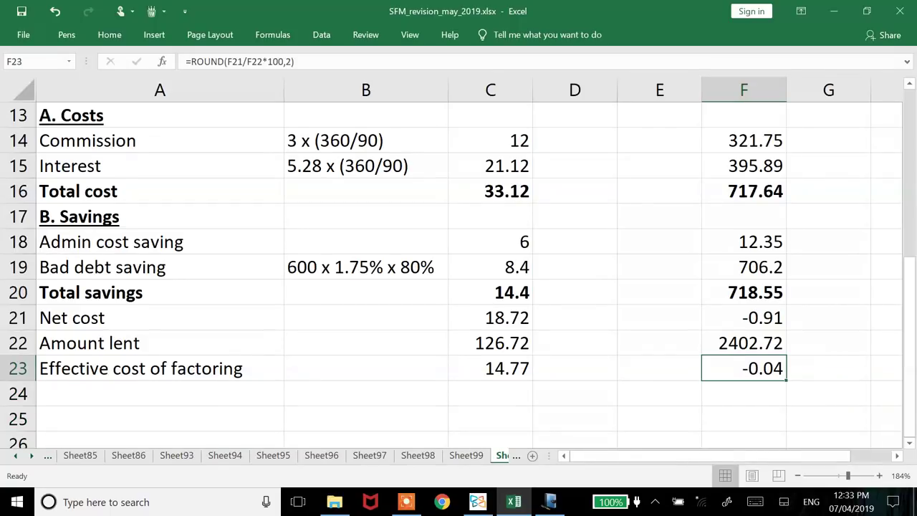
key("Up")
key("Up")
key("Up")
key("Up")
key("Up")
key("Up")
key("Up")
key("Up")
key("Up")
key("Up")
key("Up")
key("Up")
key("Up")
key("Up")
key("Up")
key("Up")
key("Up")
key("Up")
key("Up")
key("Up")
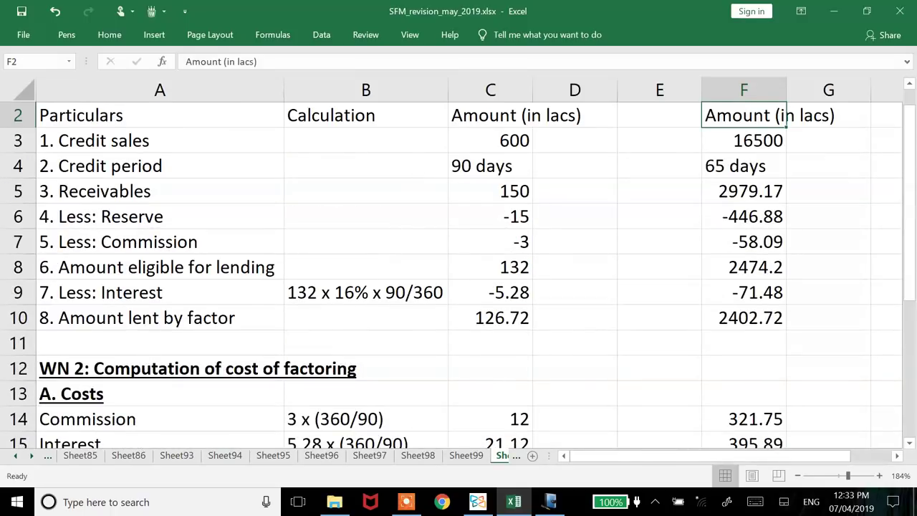
Go back down column F through the amount lent by factor and the WN 2 costs and savings
key("Down")
key("Down")
key("Down")
key("Down")
key("Down")
key("Down")
key("Down")
key("Down")
key("Down")
key("Down")
key("Down")
key("Down")
key("Down")
key("Down")
key("Down")
key("Down")
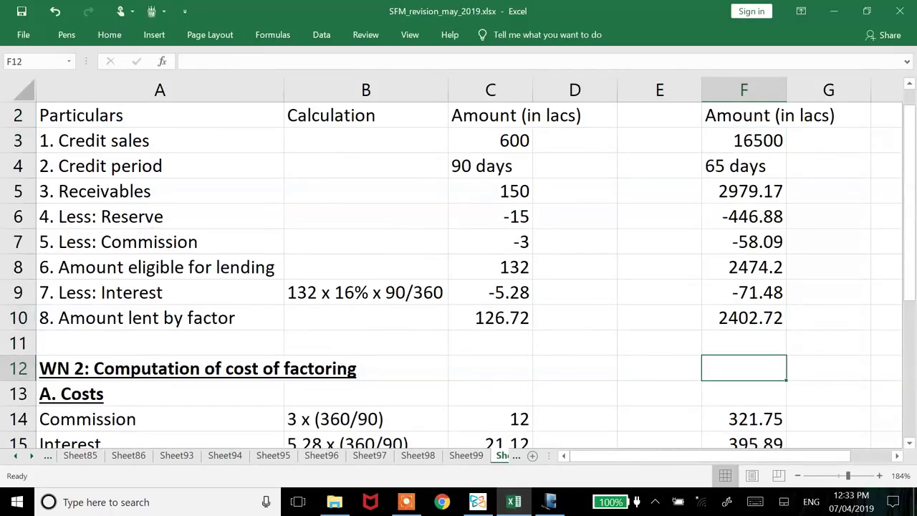
key("Down")
key("Down")
key("Down")
key("Down")
key("Down")
key("Down")
key("Down")
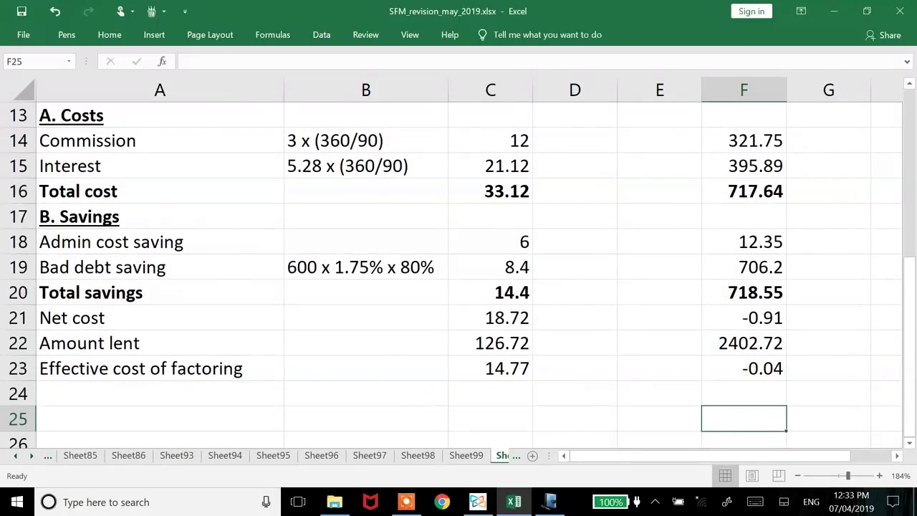
Compare the advance to be paid in the Xodo answer with the amount lent by factor in Excel cell F10
key("alt+Tab")
left_click_drag(549, 249, 547, 370)
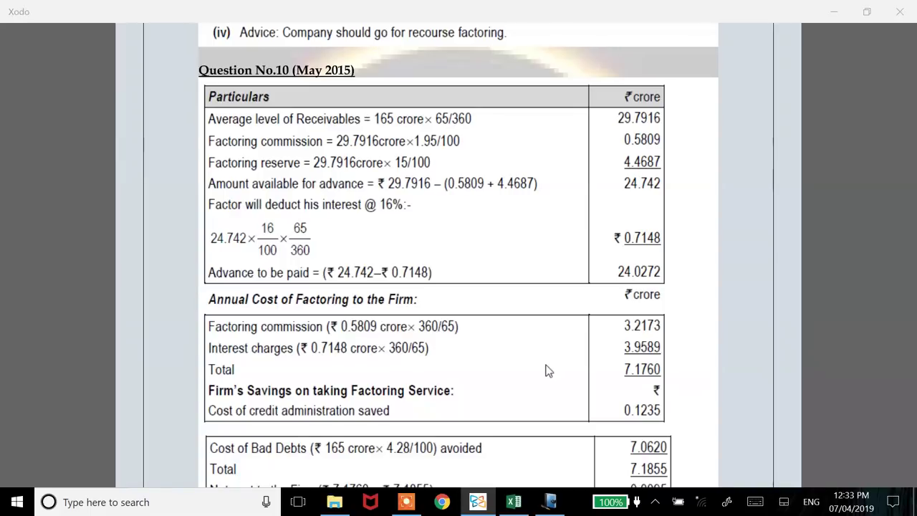
key("alt+Tab")
key("Up")
key("Up")
key("Up")
key("Up")
key("Up")
key("Up")
key("Up")
key("Up")
key("Up")
key("Up")
key("Up")
key("Up")
key("Up")
key("Up")
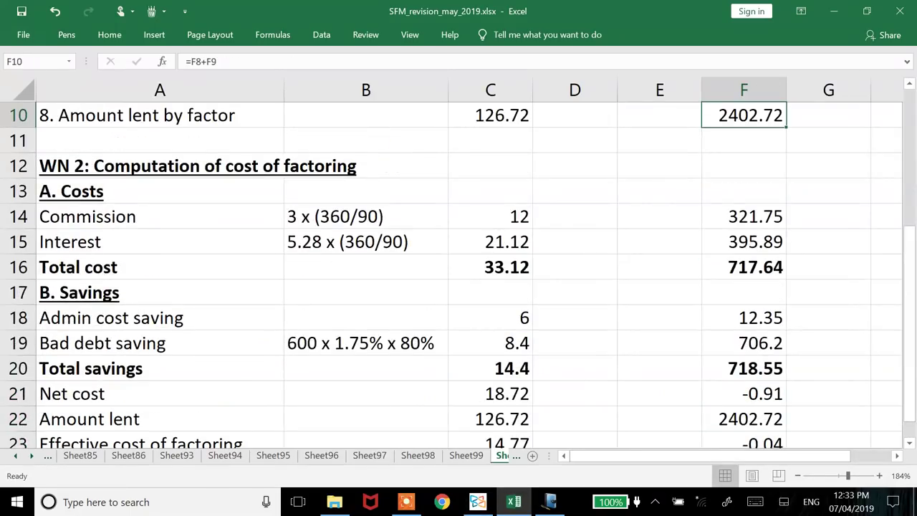
Compare the annual costs, savings and effective cost in the Xodo answer with the WN 2 figures in Excel column F
key("alt+Tab")
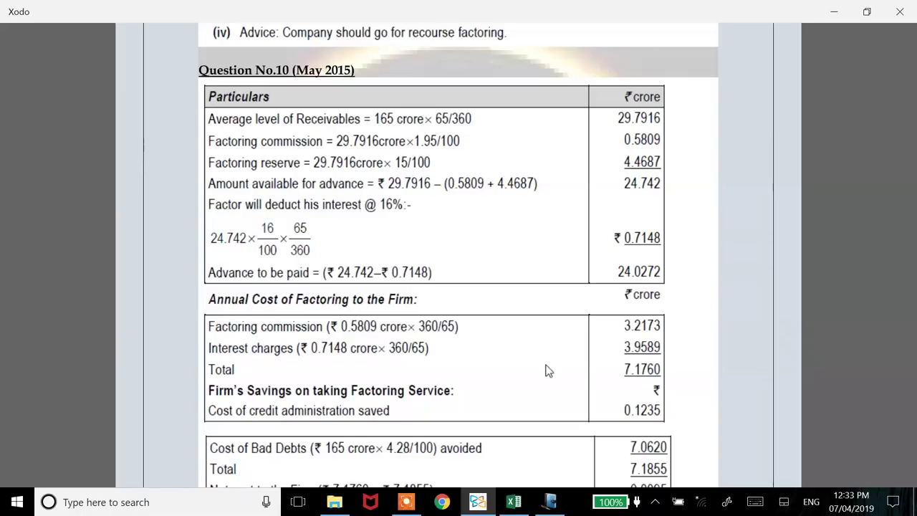
left_click_drag(545, 369, 548, 263)
key("alt+Tab")
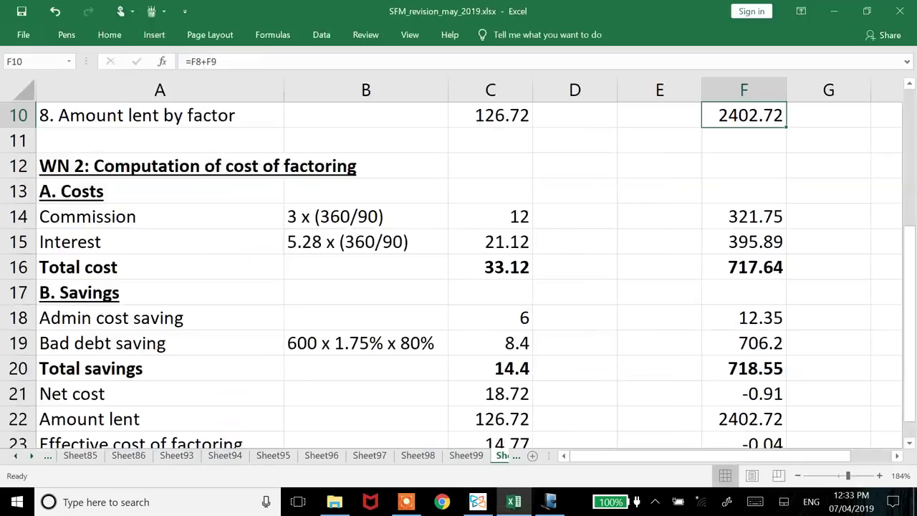
key("Down")
key("Down")
key("Down")
key("Down")
key("Down")
key("Down")
key("Down")
key("Down")
key("Down")
key("Down")
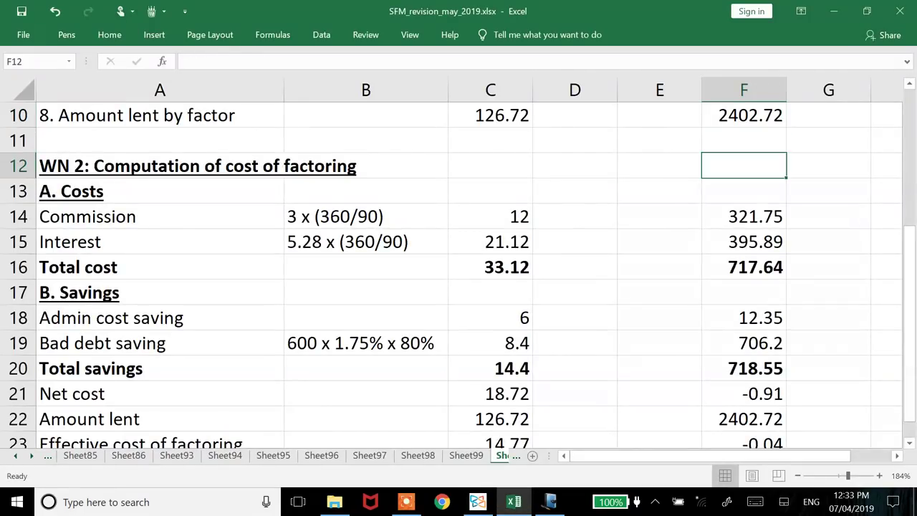
key("Down")
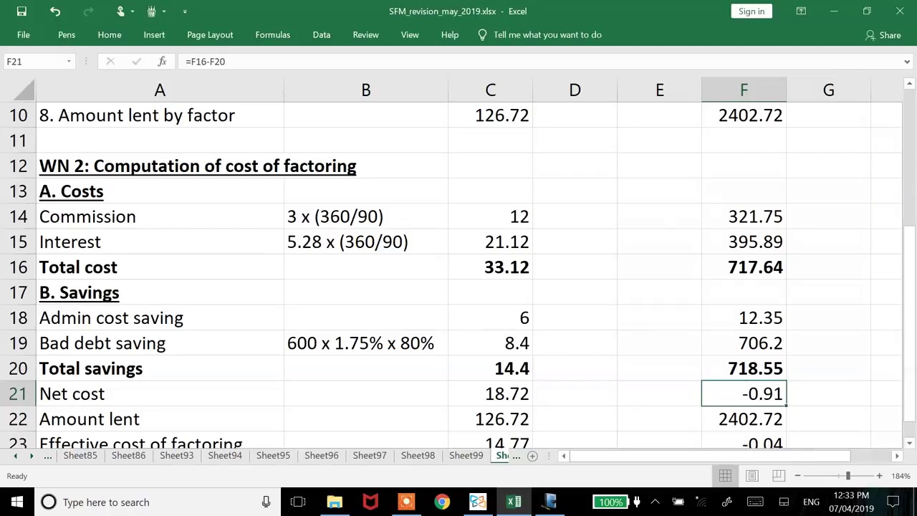
key("Down")
key("Down")
key("Down")
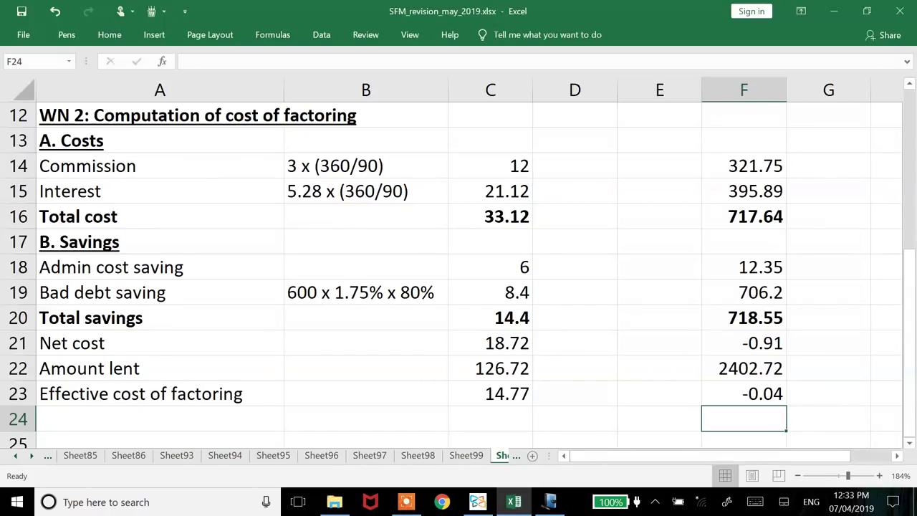
Switch to the Question Bank document in Xodo and look through its financial services questions back to Question No.2
key("alt+Tab")
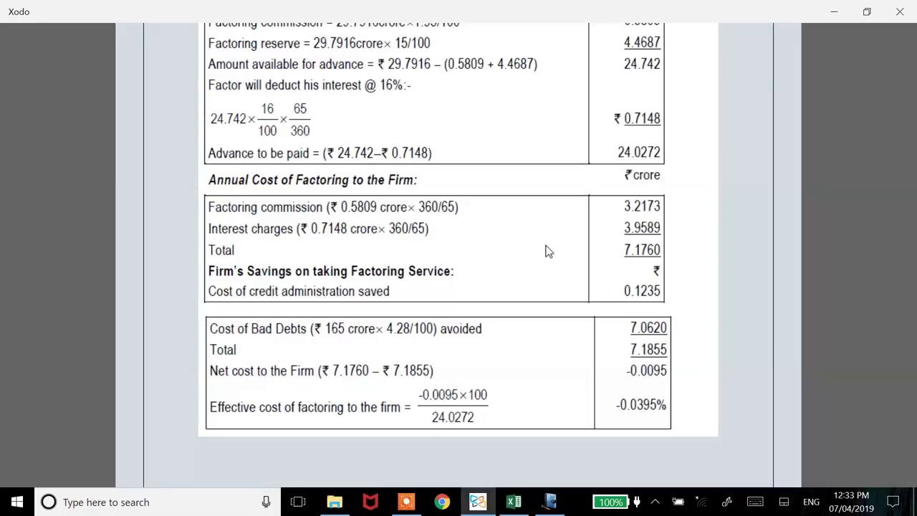
left_click(546, 250)
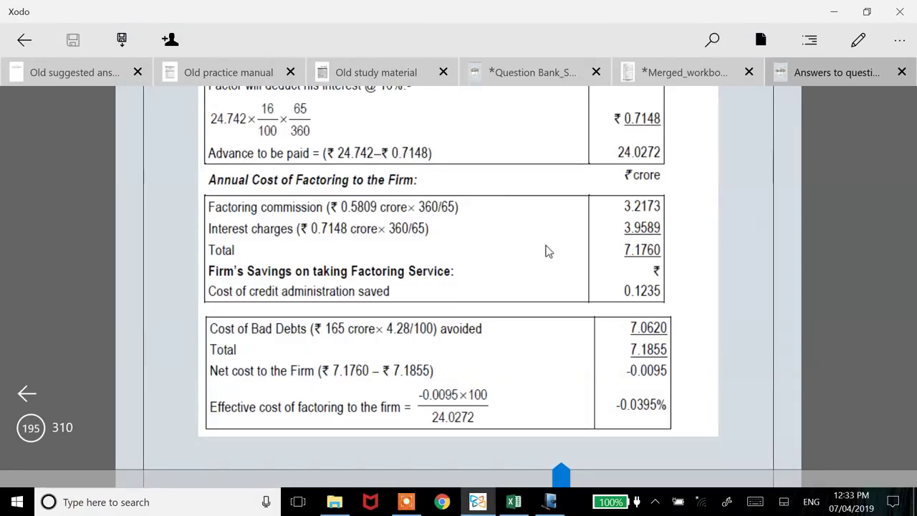
left_click(532, 71)
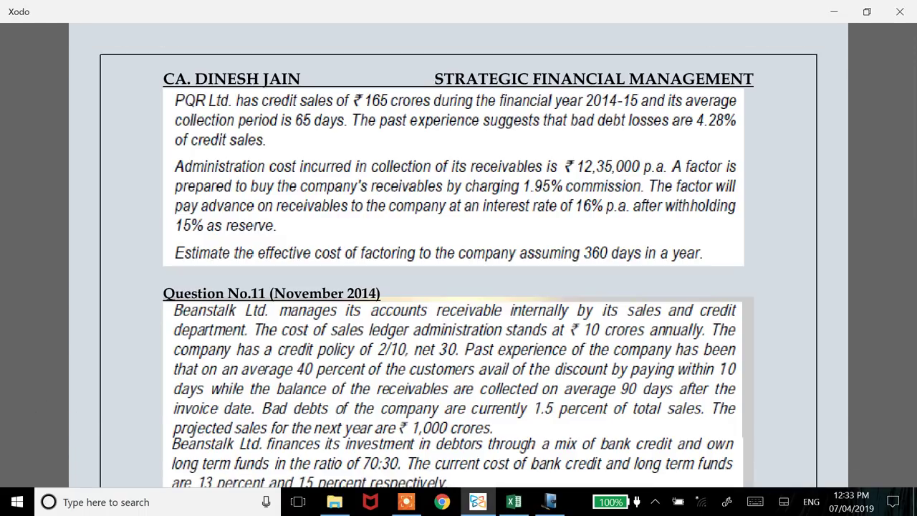
scroll(458, 286, "down", 3)
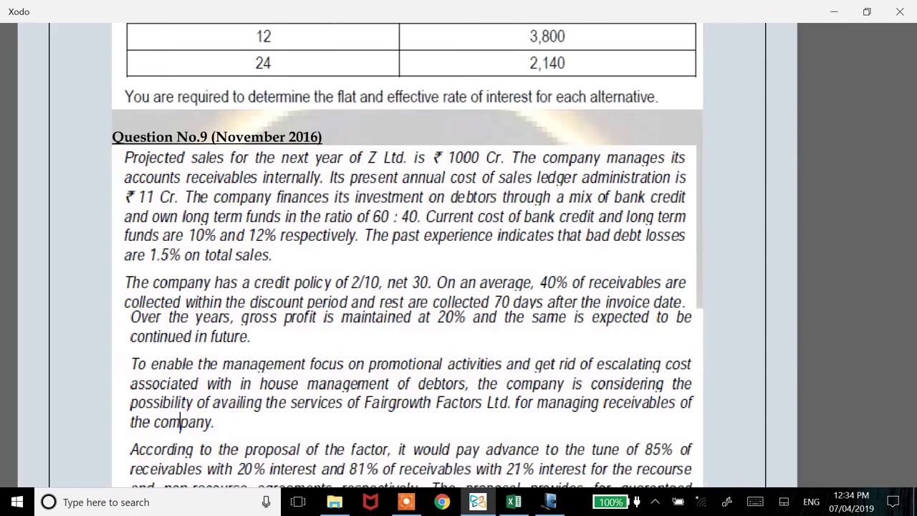
scroll(180, 422, "up", 5)
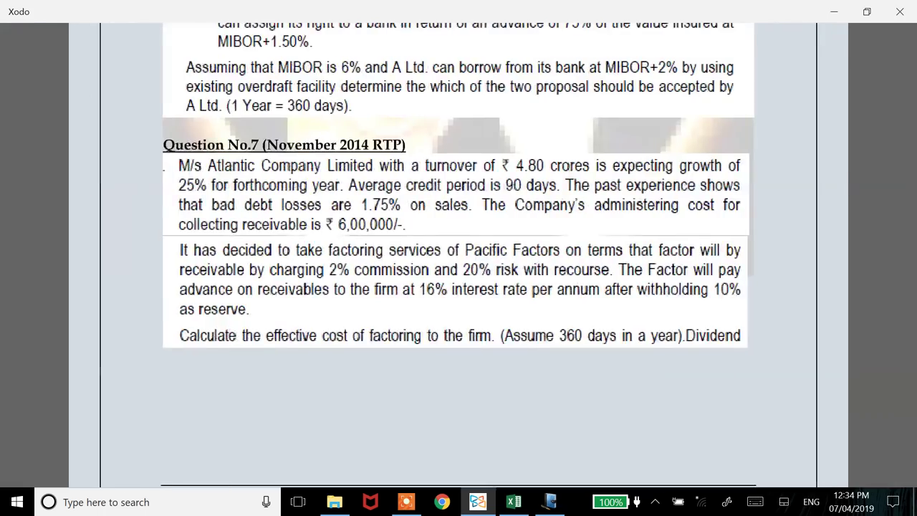
scroll(459, 258, "up", 10)
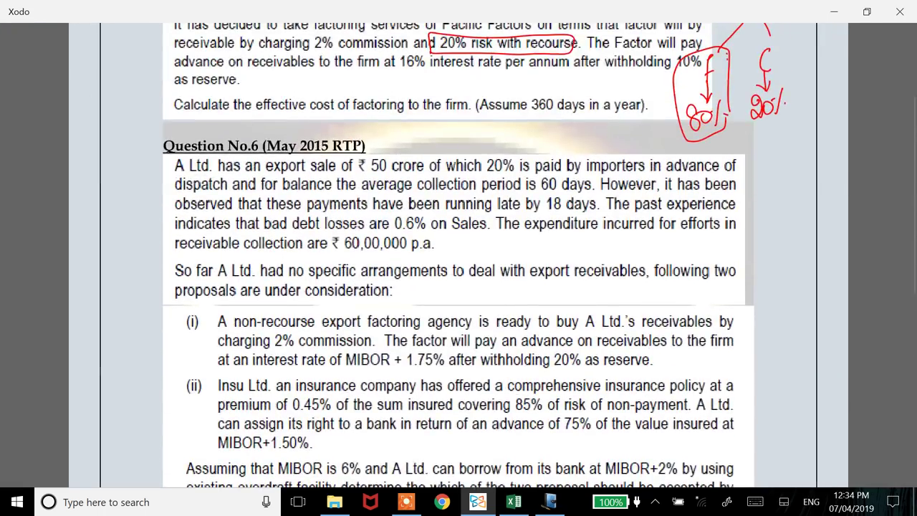
scroll(459, 258, "up", 8)
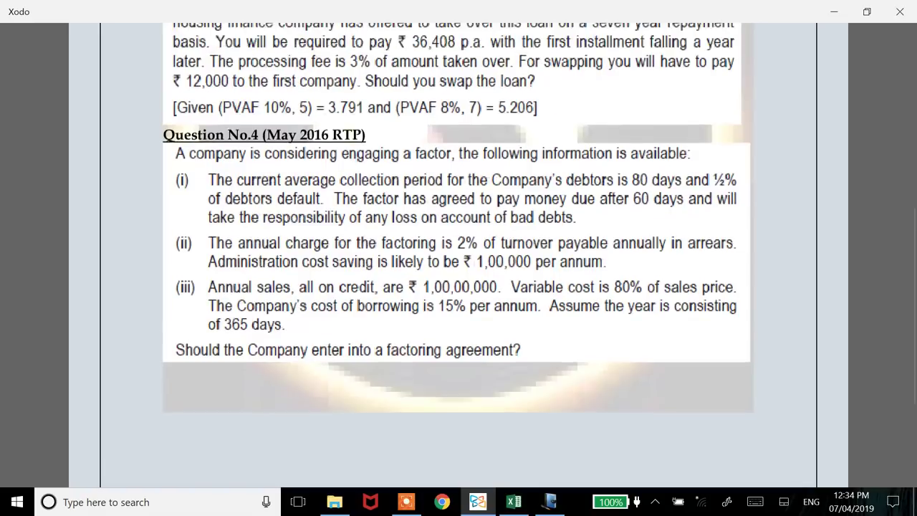
scroll(459, 258, "up", 6)
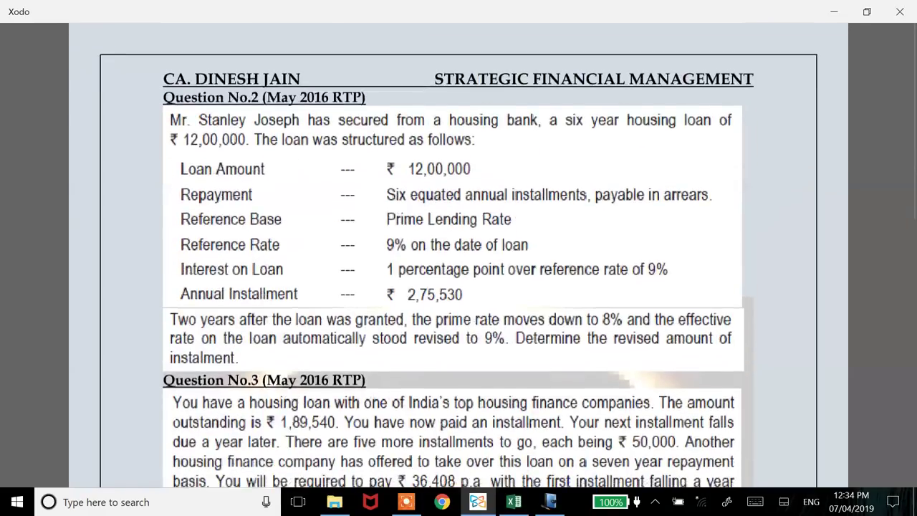
Go back to Question No.1 and, in ABC Ltd.'s forecasted statements, tick the turnover of 21,300 and circle the trade receivables of 3,500
scroll(458, 258, "up", 6)
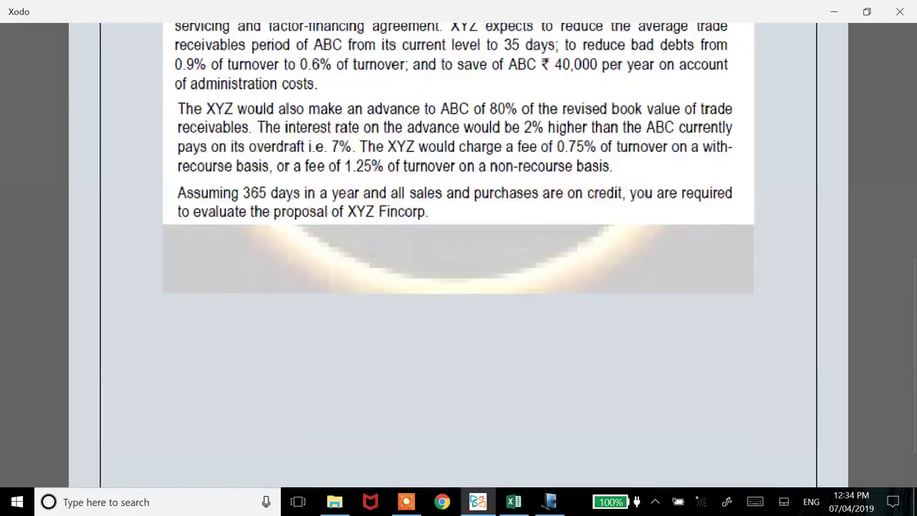
scroll(458, 258, "up", 4)
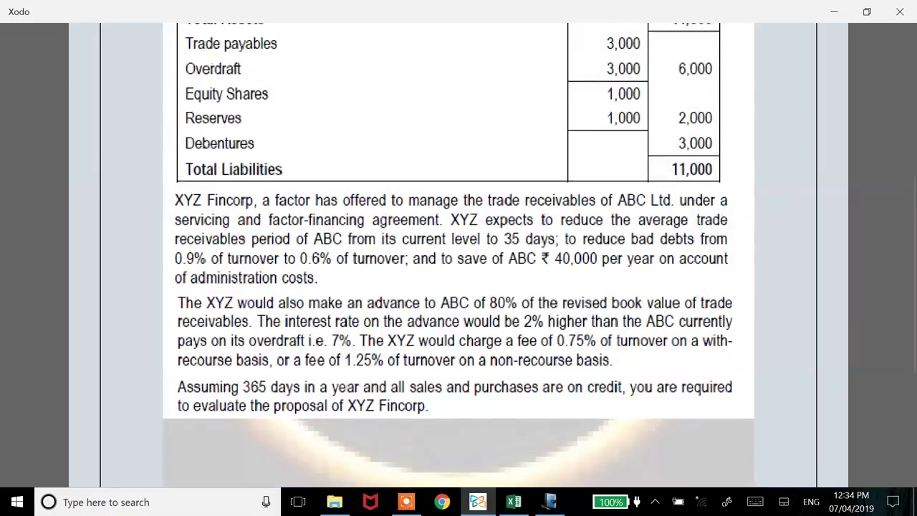
scroll(459, 258, "up", 5)
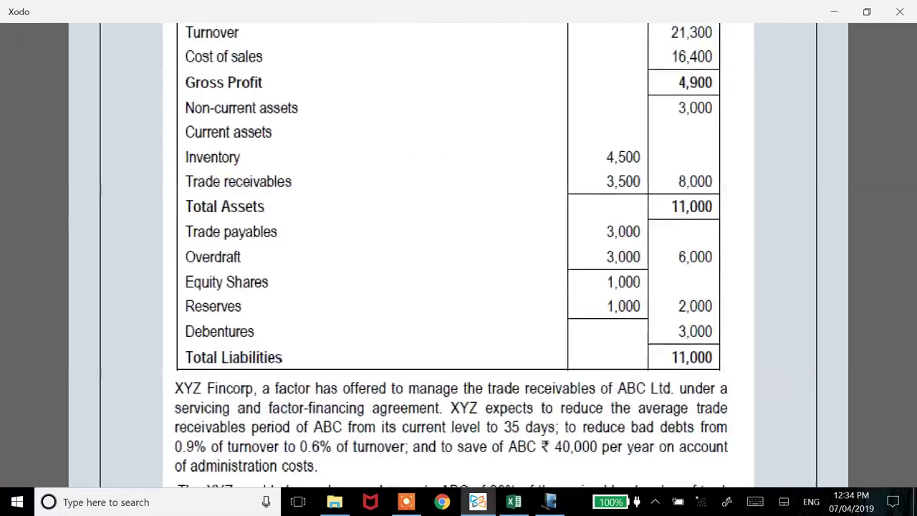
scroll(458, 258, "down", 1)
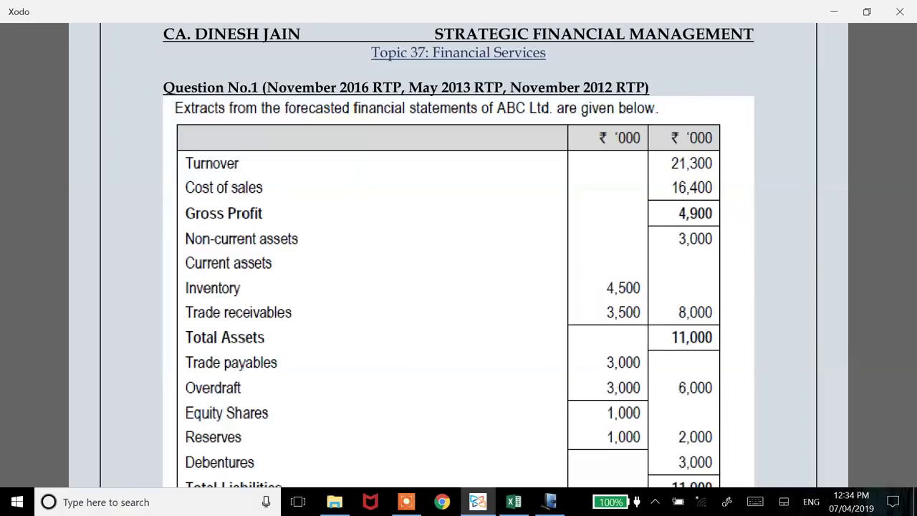
scroll(458, 258, "down", 1)
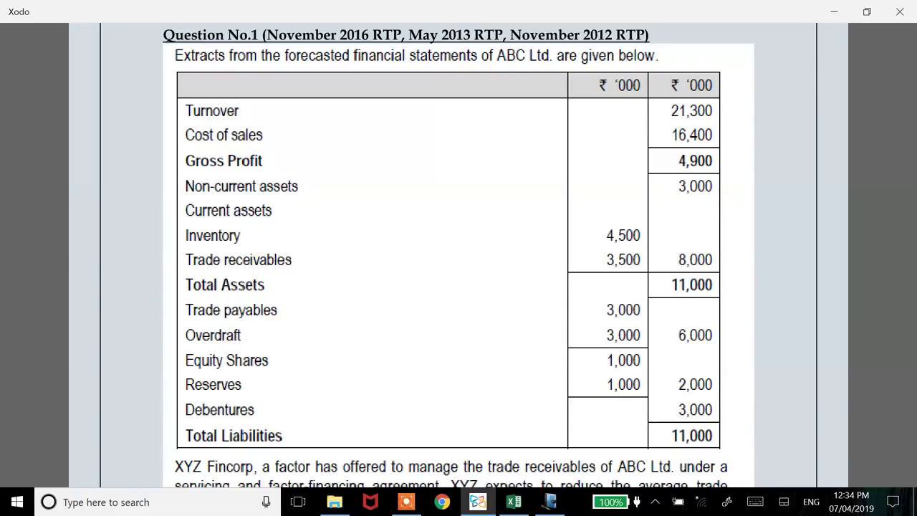
scroll(458, 257, "down", 1)
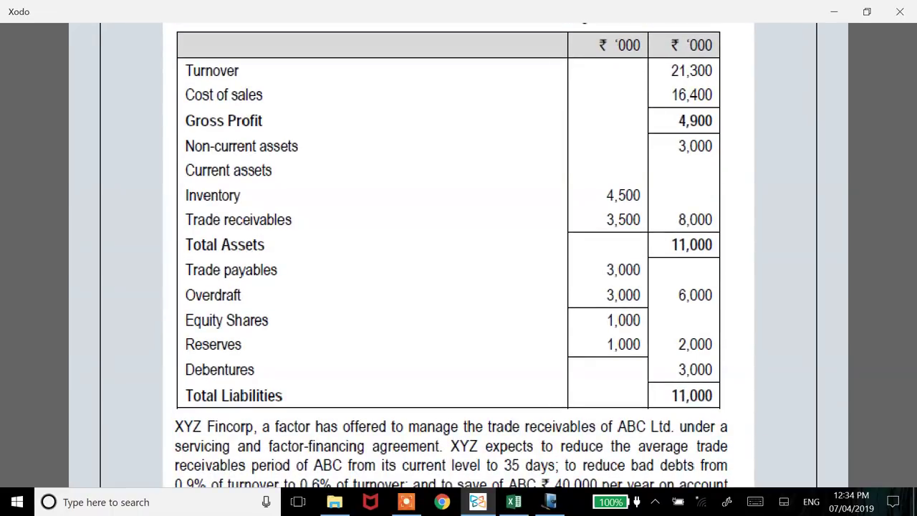
mouse_move(714, 63)
left_mouse_down()
mouse_move(716, 72)
mouse_move(738, 66)
left_mouse_up()
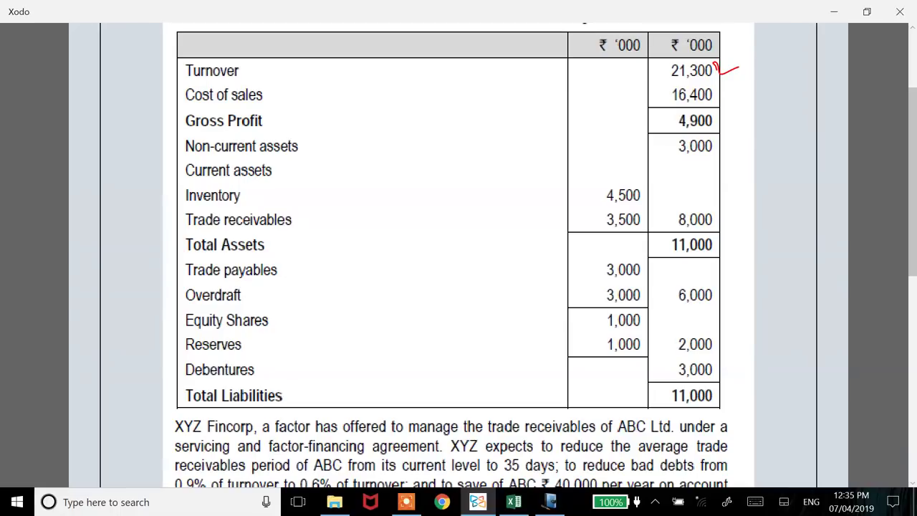
scroll(459, 256, "down", 1)
mouse_move(647, 195)
left_mouse_down()
mouse_move(625, 223)
mouse_move(649, 192)
left_mouse_up()
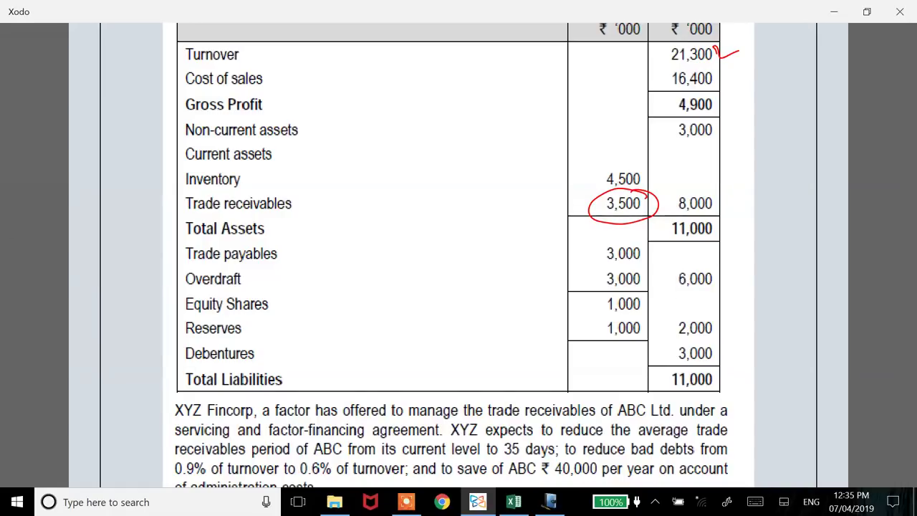
Underline the words on reducing the receivables period from its current level and box "35 days" in the XYZ Fincorp paragraph
scroll(458, 256, "down", 3)
scroll(458, 256, "down", 3)
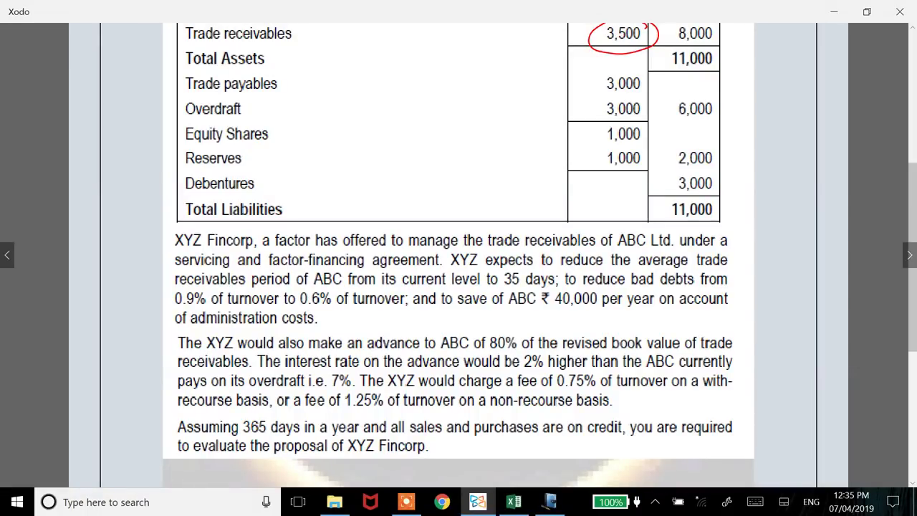
mouse_move(347, 286)
left_mouse_down()
mouse_move(539, 287)
mouse_move(557, 271)
mouse_move(489, 284)
left_mouse_up()
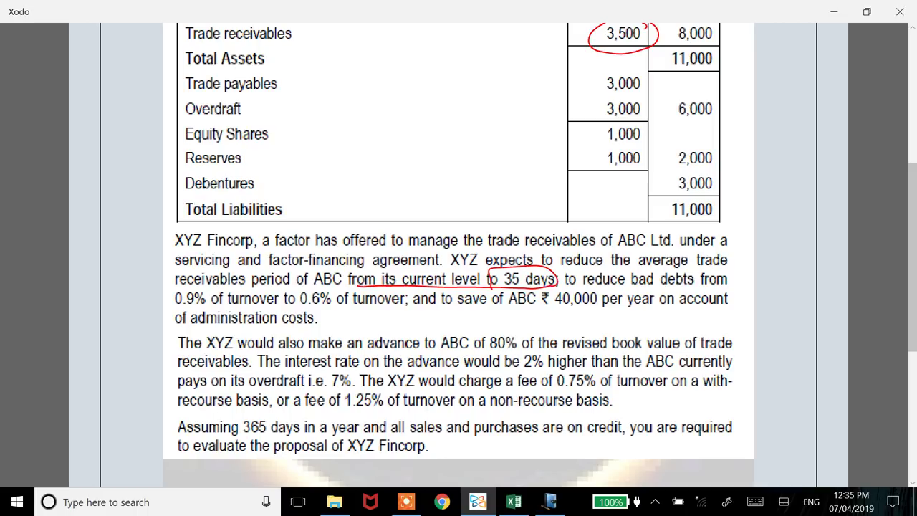
Handwrite the fraction 21300 × 35 over 365 in red in the margin beside the financial statements
scroll(459, 257, "up", 5)
mouse_move(755, 159)
left_mouse_down()
mouse_move(751, 188)
mouse_move(769, 194)
mouse_move(788, 164)
left_mouse_up()
left_click_drag(800, 162, 816, 184)
mouse_move(815, 162)
left_mouse_down()
mouse_move(804, 186)
mouse_move(844, 187)
left_mouse_up()
scroll(459, 257, "down", 5)
scroll(459, 256, "up", 3)
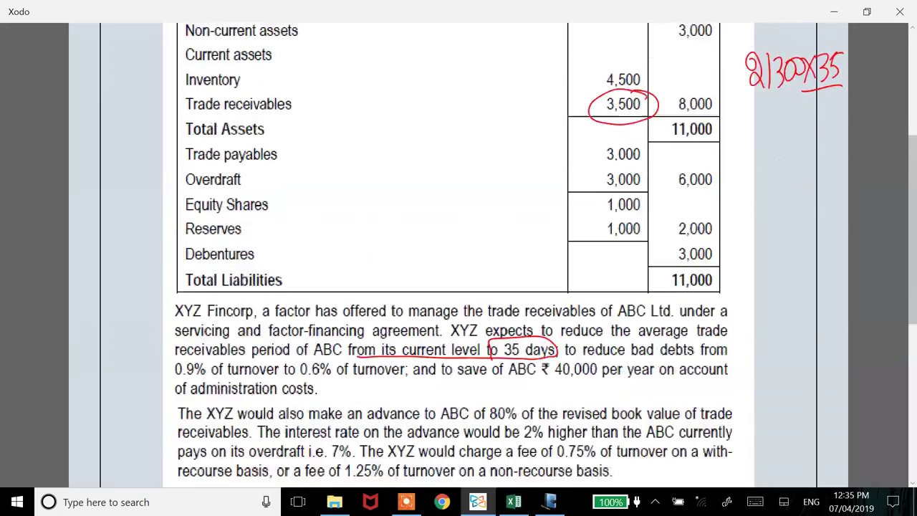
mouse_move(797, 123)
left_mouse_down()
mouse_move(798, 151)
mouse_move(815, 137)
left_mouse_up()
left_click_drag(828, 117, 825, 147)
left_click_drag(829, 119, 840, 117)
Handwrite the revised receivables figure 2042 in red below the fraction in the margin
mouse_move(760, 179)
left_mouse_down()
mouse_move(765, 206)
mouse_move(776, 204)
left_mouse_up()
mouse_move(788, 178)
left_mouse_down()
mouse_move(779, 185)
mouse_move(788, 192)
left_mouse_up()
left_click_drag(792, 169, 804, 194)
mouse_move(798, 180)
left_mouse_down()
mouse_move(796, 208)
mouse_move(812, 187)
mouse_move(820, 197)
left_mouse_up()
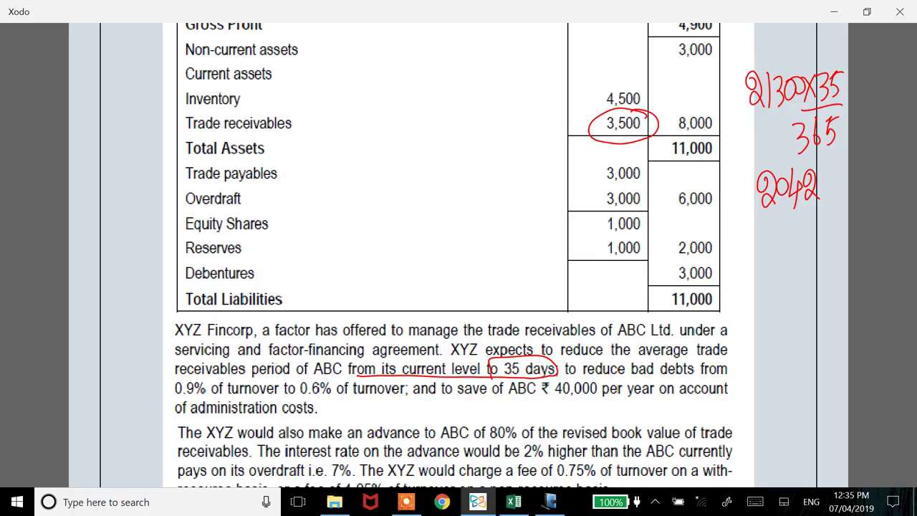
Switch to the SFM_revision_may_2019.xlsx workbook in Excel and add a new blank worksheet enlarged for reading
key("alt+Tab")
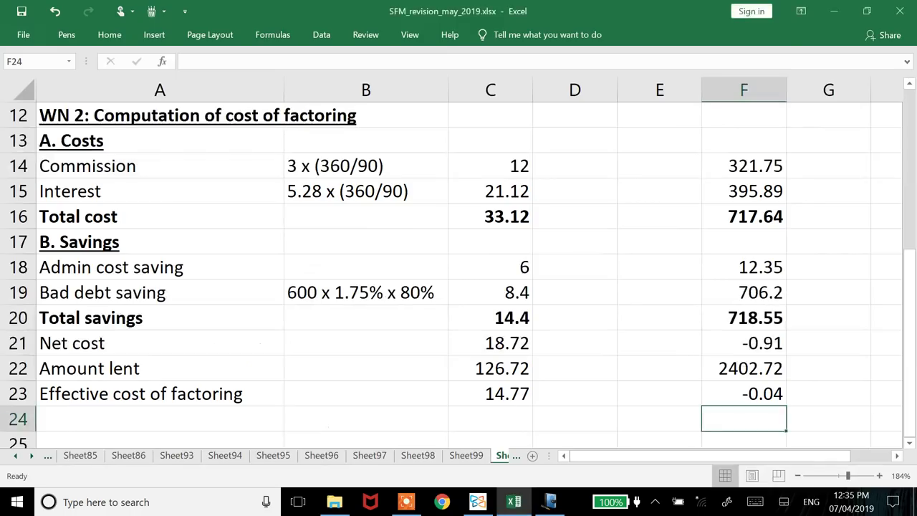
left_click(574, 394)
left_click(574, 438)
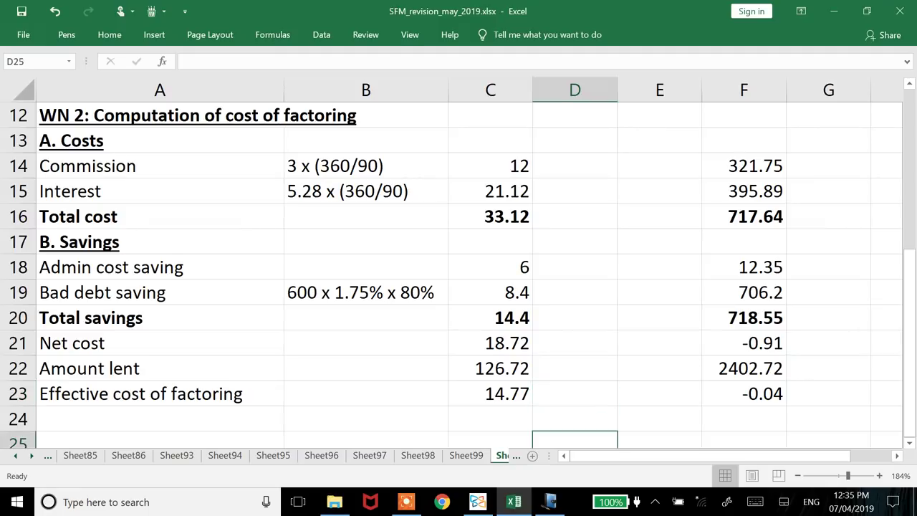
left_click(532, 455)
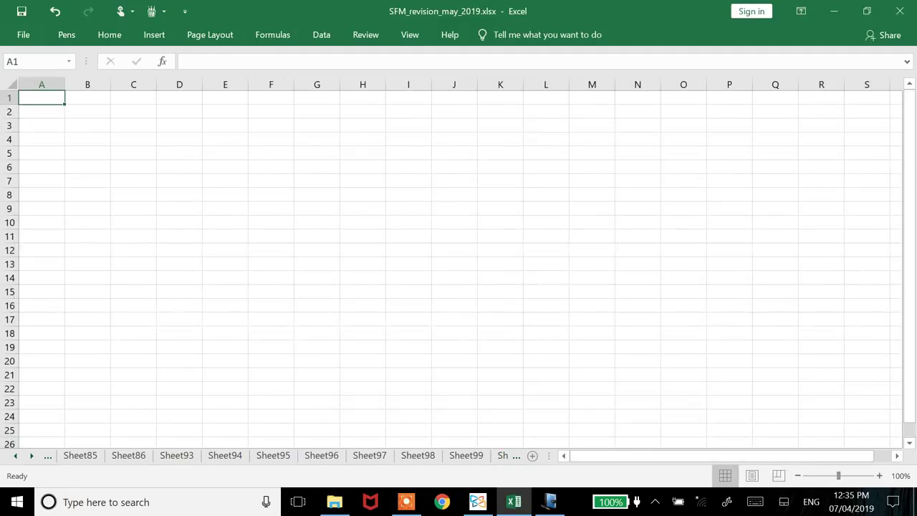
scroll(459, 272, "up", 5)
Enter the heading "WN 1: Cost benefit analysis" in cell A1 and make it bold and underlined
type("WN ")
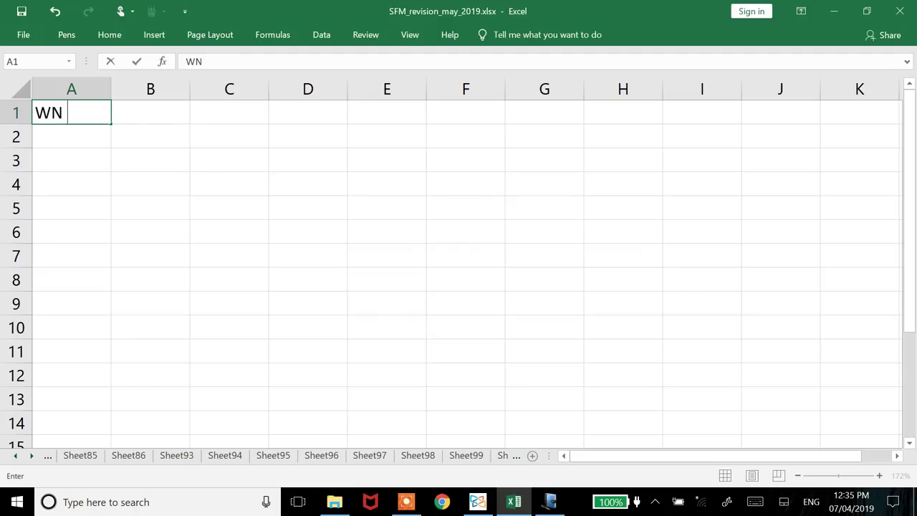
type("1: Cost be")
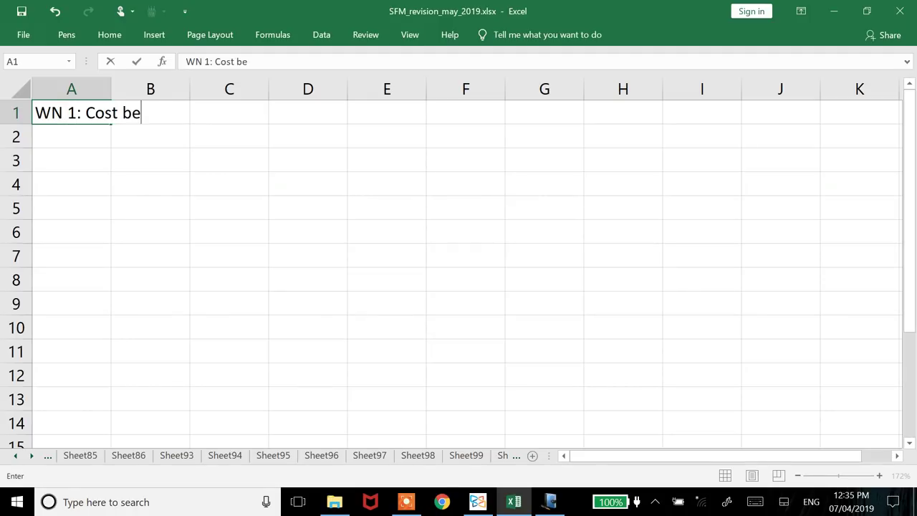
type("nefit analysis")
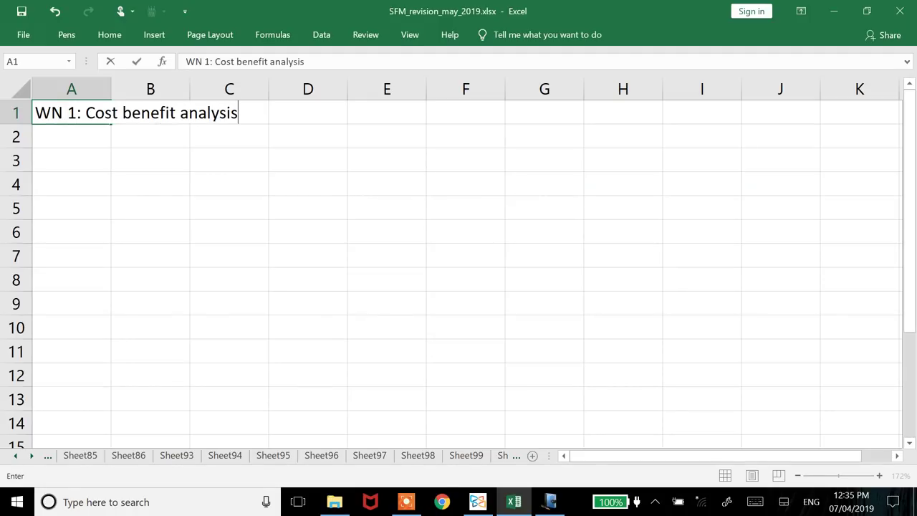
key("Return")
left_click(71, 112)
key("ctrl+b")
key("ctrl+u")
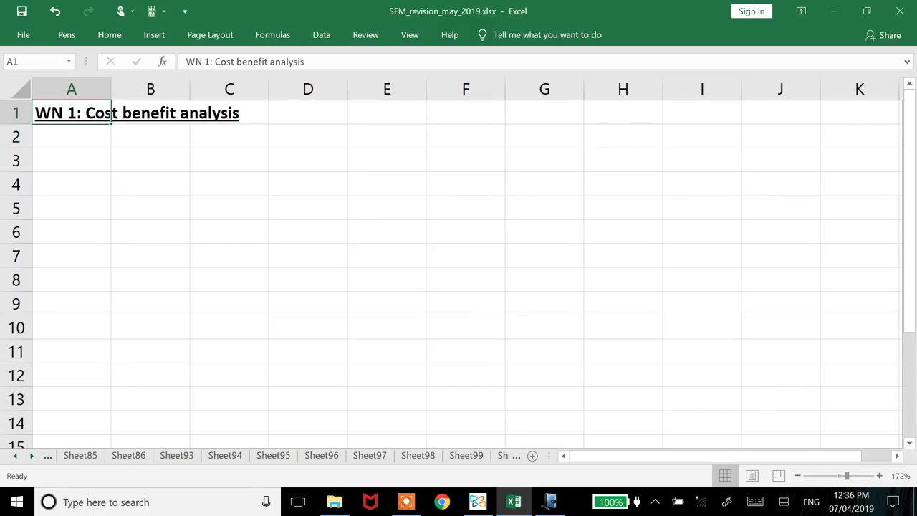
Enter the column heading "Particulars" in cell A2 and fit column A to its width
left_click(71, 136)
type("Particulars")
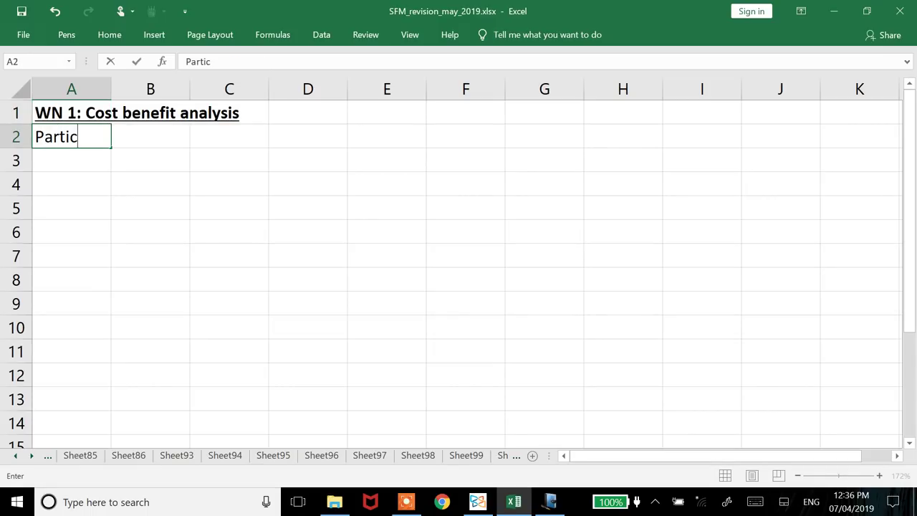
key("Return")
left_click(71, 136)
double_click(111, 88)
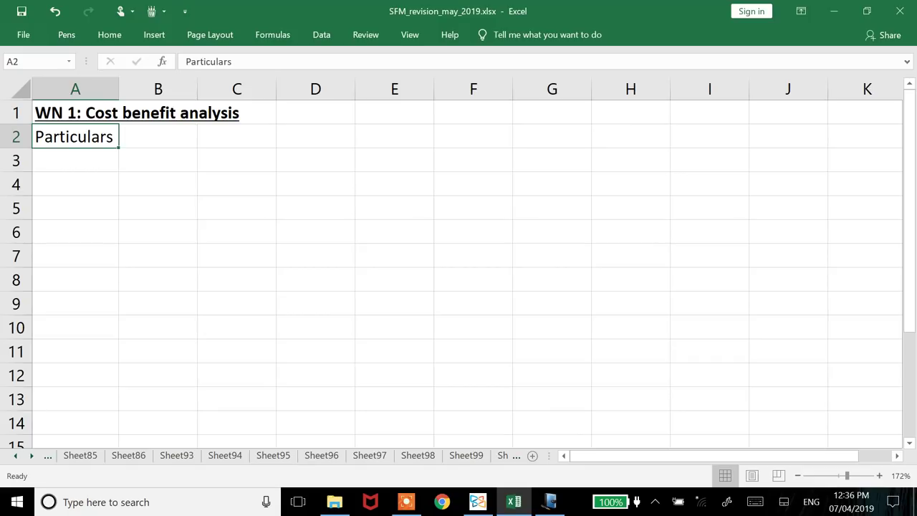
Enter "Calculation" in cell B2 with column B fitted to it, and "Amount" in cell C2
left_click(158, 136)
type("Calculation")
key("ctrl+Return")
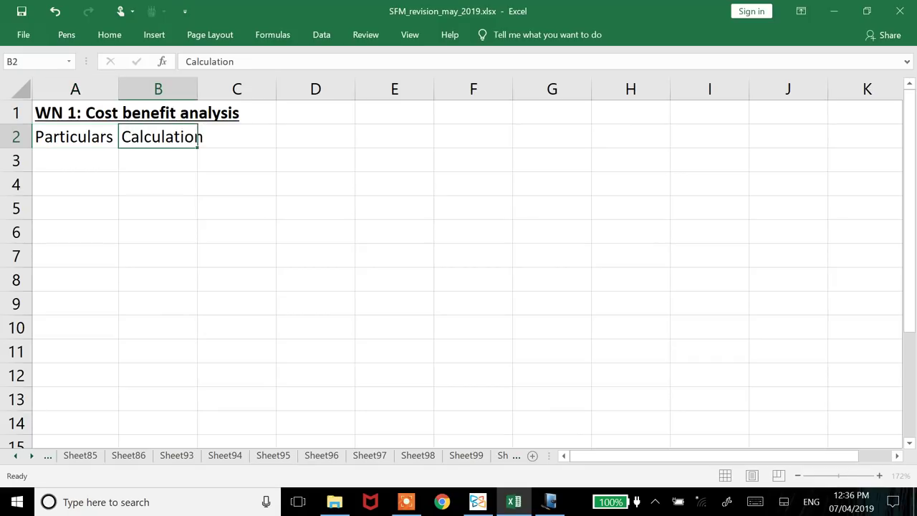
double_click(197, 89)
left_click(247, 136)
type("A")
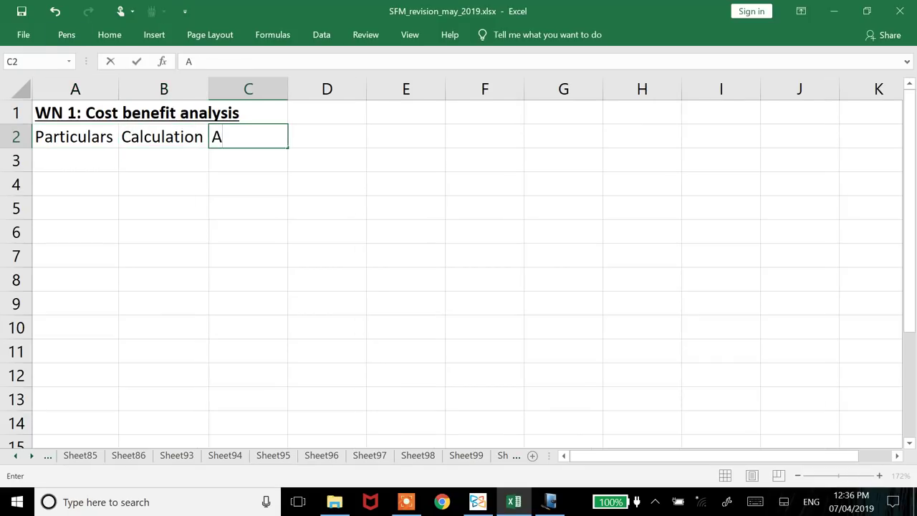
type("mount")
key("Return")
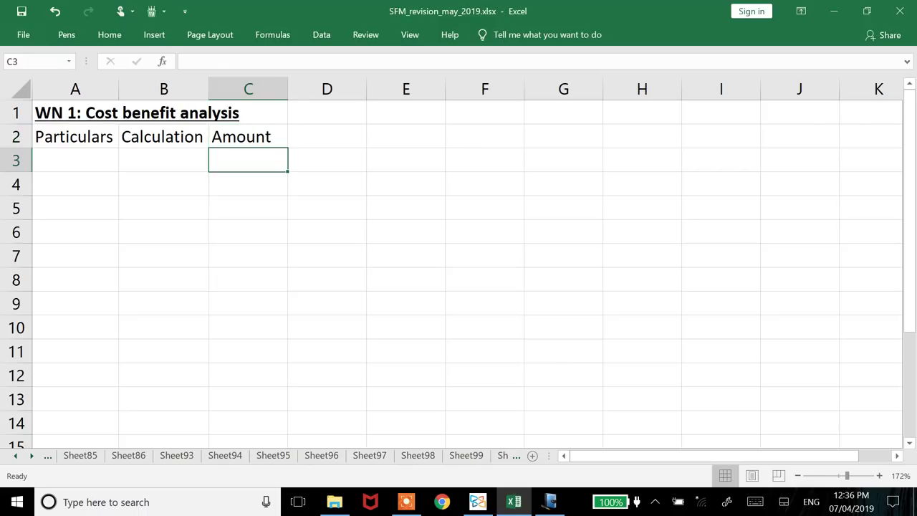
Enter the subheading "A. Benefits" in cell A3 and make it bold and underlined
left_click(163, 160)
left_click(75, 159)
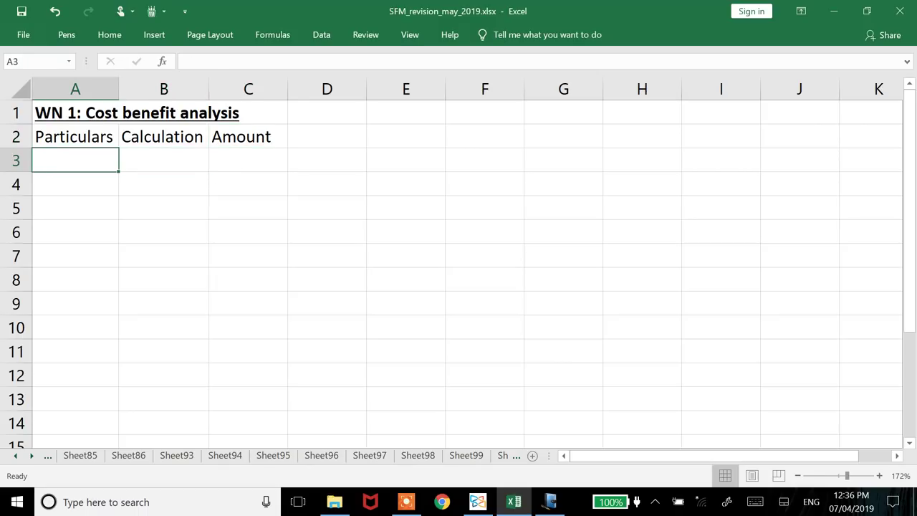
type("A.")
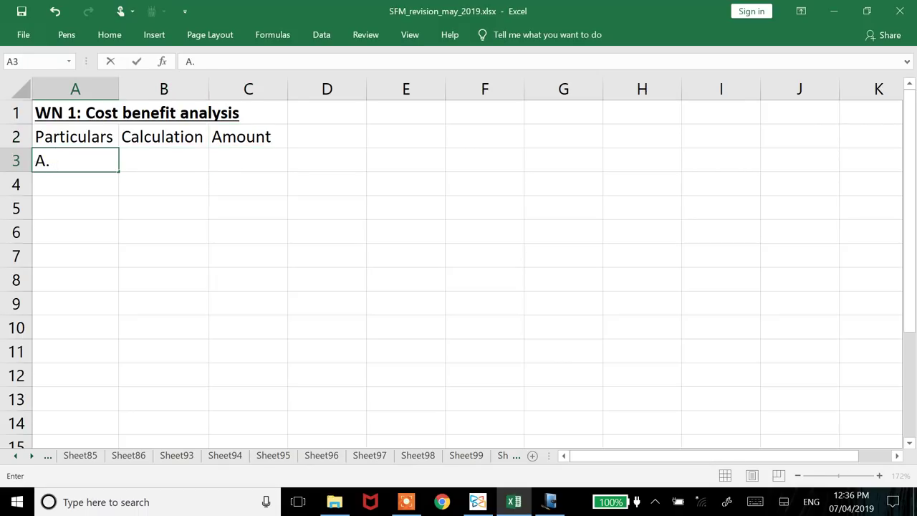
type(" Benefits")
key("Return")
key("Up")
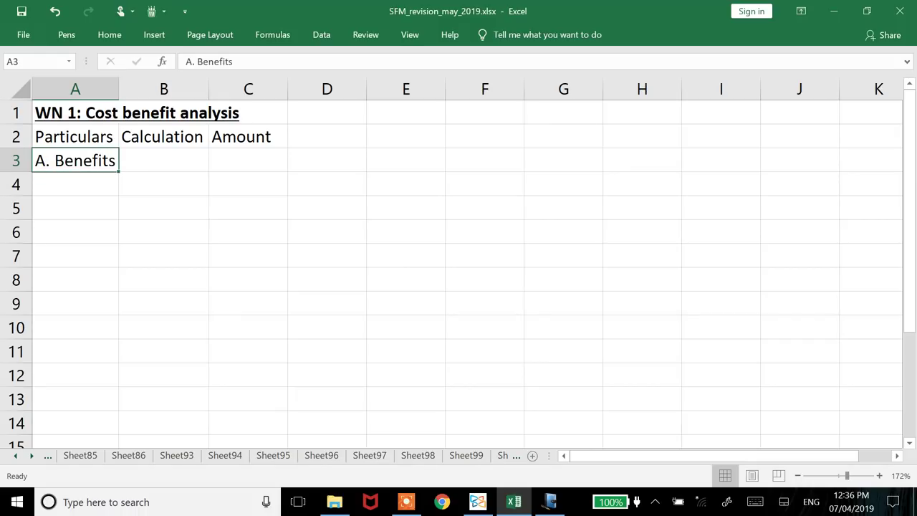
key("ctrl+b")
key("ctrl+u")
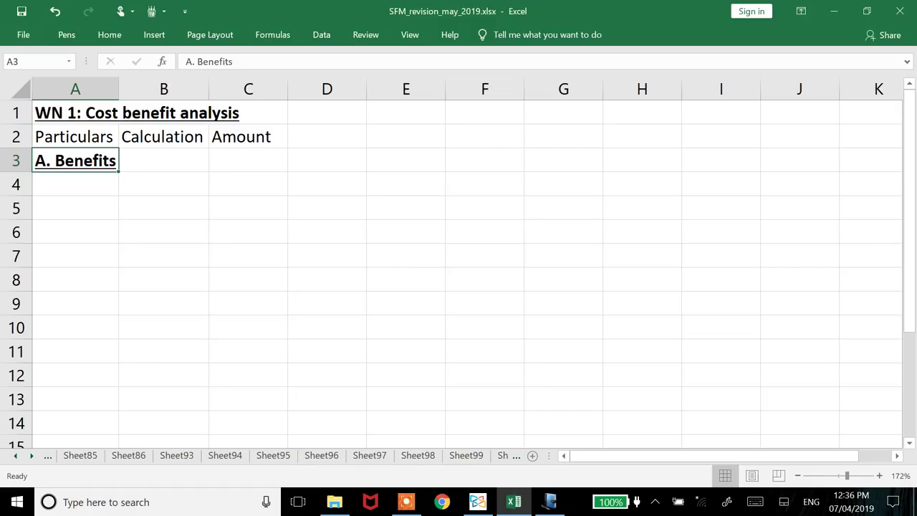
Enter the subheading "B. Costs" in cell A9, leaving rows for the benefits above it, and make it bold and underlined
key("Down")
key("Down")
key("Down")
key("Down")
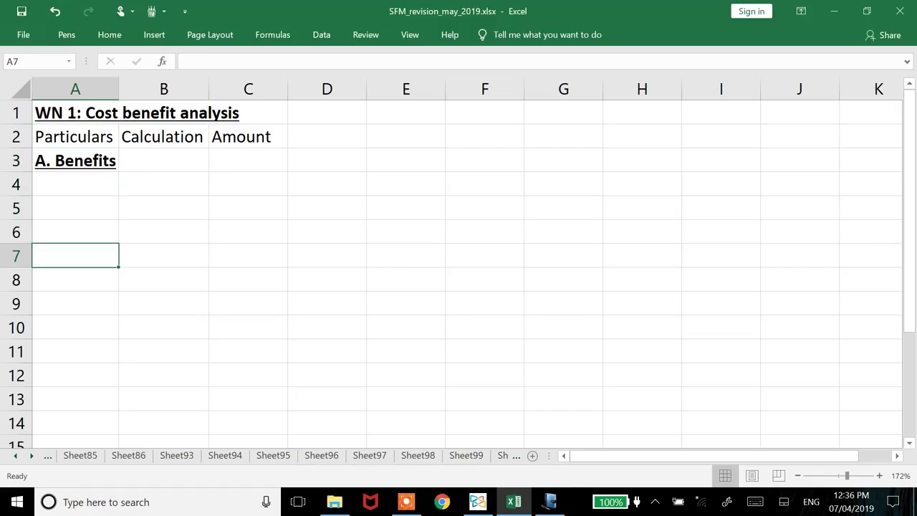
key("Down")
key("Down")
type("B. Cst")
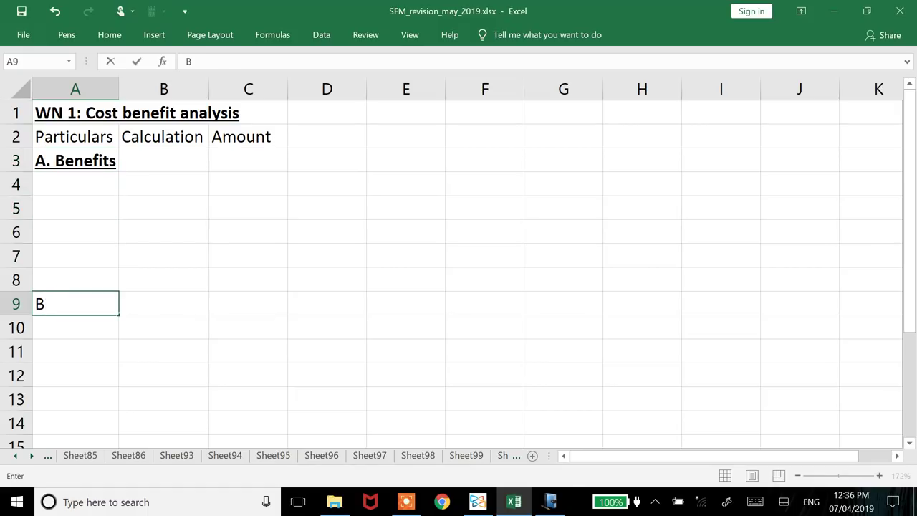
key("BackSpace")
key("BackSpace")
type("osts")
key("Return")
key("Up")
key("ctrl+b")
key("ctrl+u")
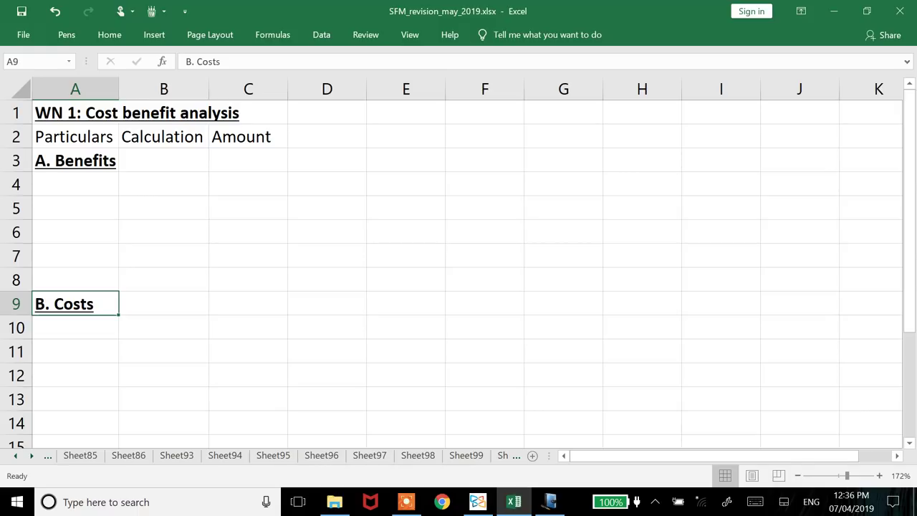
Switch back to Question No.1 in Xodo and reread ABC Ltd.'s figures and the savings offered by XYZ Fincorp
key("Up")
key("Up")
key("Up")
key("alt+Tab")
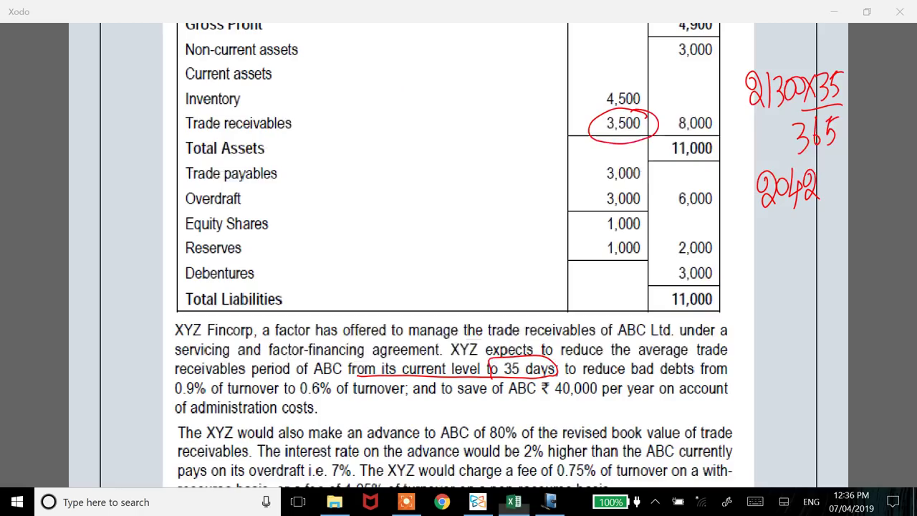
scroll(458, 287, "up", 1)
scroll(459, 286, "up", 2)
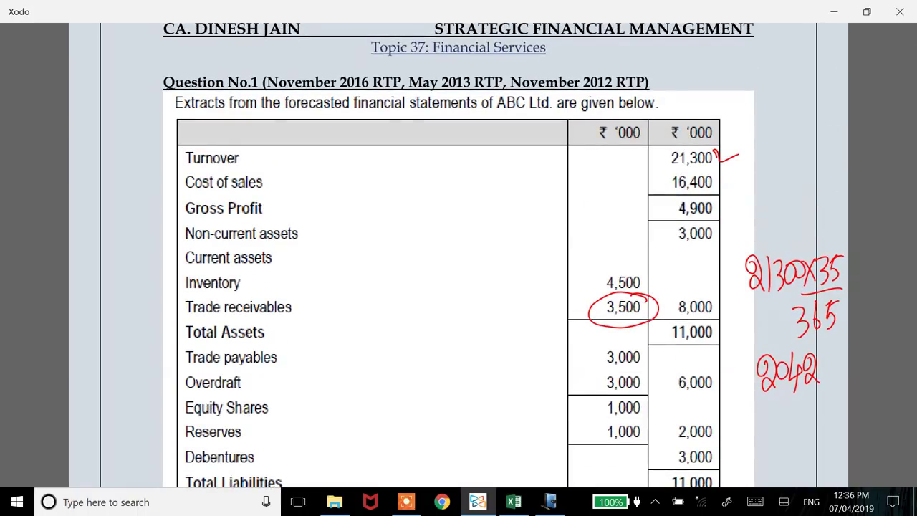
scroll(459, 286, "down", 2)
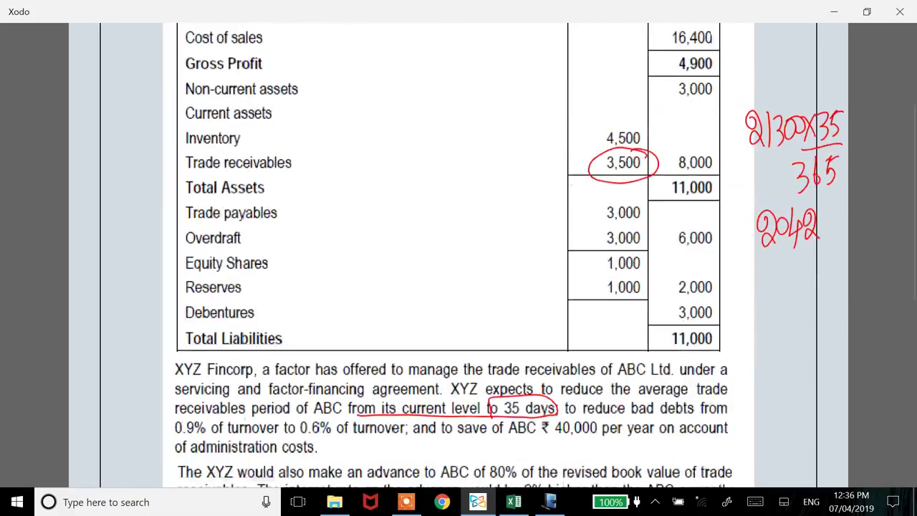
scroll(458, 286, "down", 1)
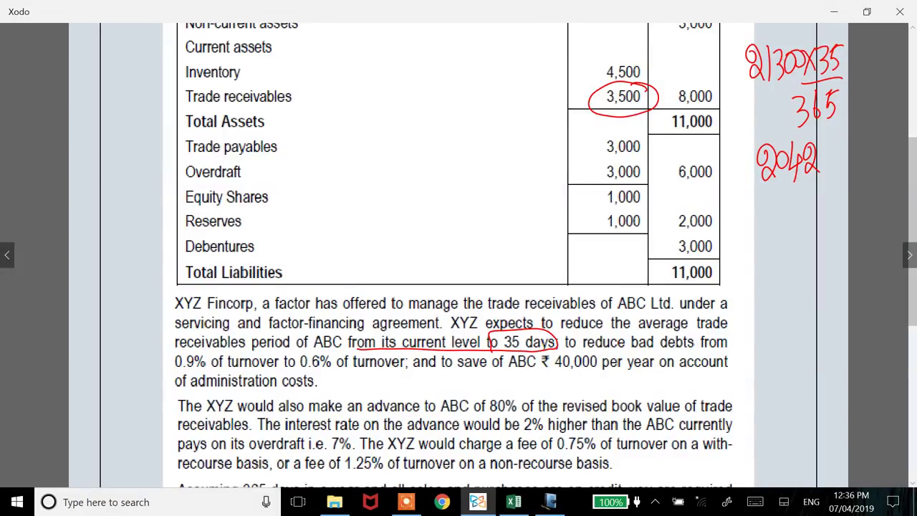
Circle the "35 days" receivables period in Question No.1 once more
mouse_move(517, 328)
left_mouse_down()
mouse_move(493, 344)
mouse_move(542, 353)
mouse_move(534, 330)
left_mouse_up()
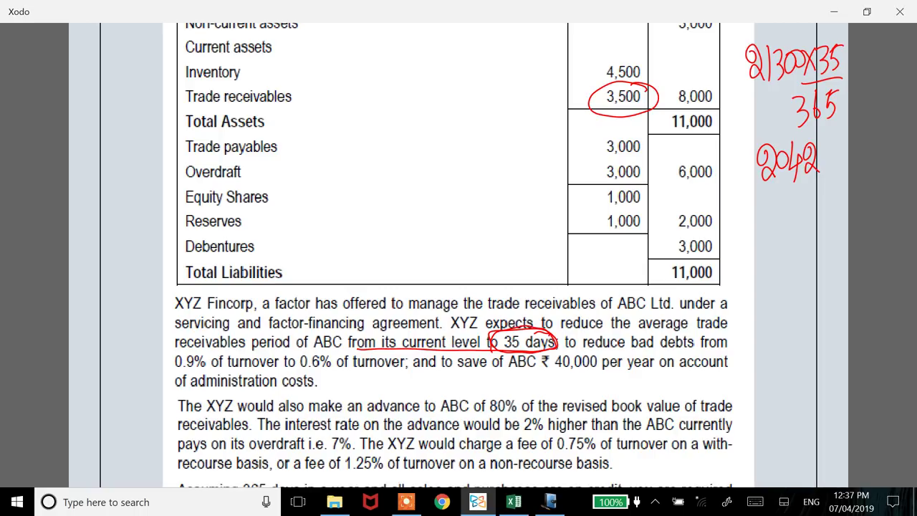
Switch to Excel and enter the heading "Note 1: Computation of reduction in receiables" in cell G1, bold and underlined
key("alt+Tab")
key("Right")
key("Right")
key("Right")
key("Right")
key("Right")
key("Right")
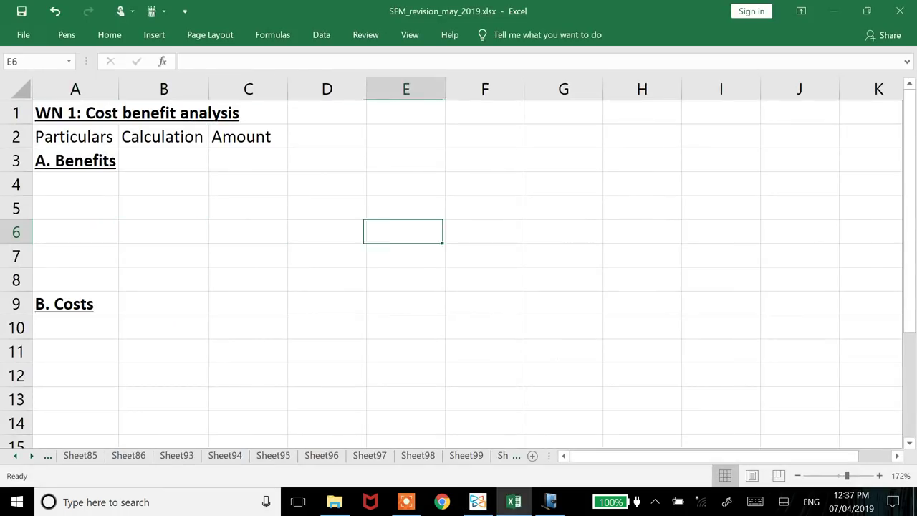
key("Up")
key("Up")
key("Up")
key("Up")
key("Up")
type("Note 1")
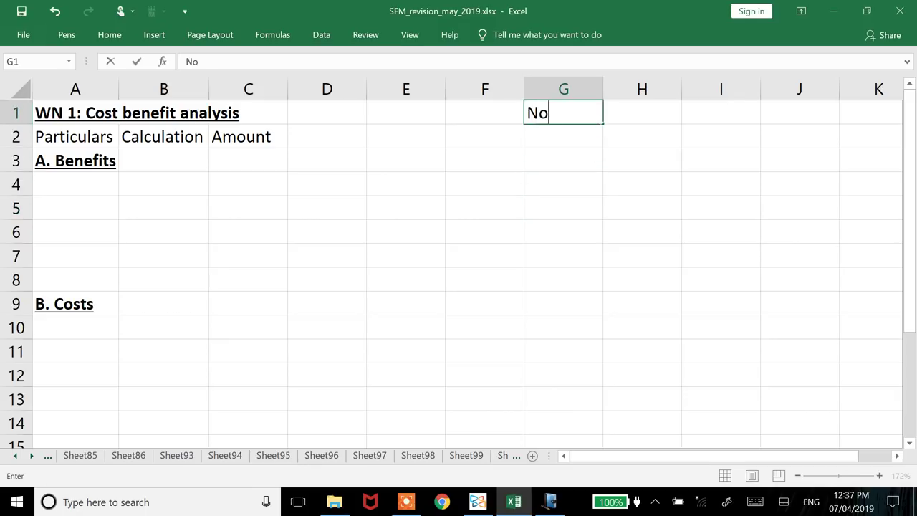
type("omp")
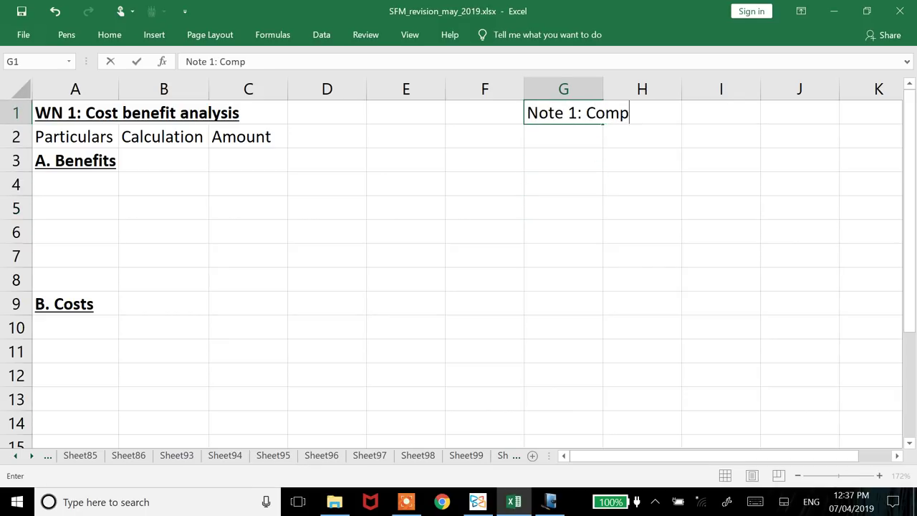
type("utation of redu")
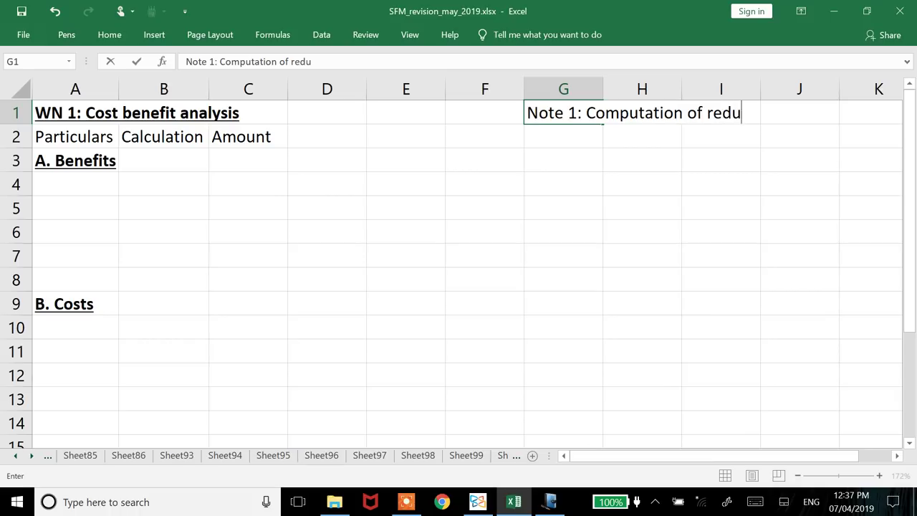
type("ction in receiables")
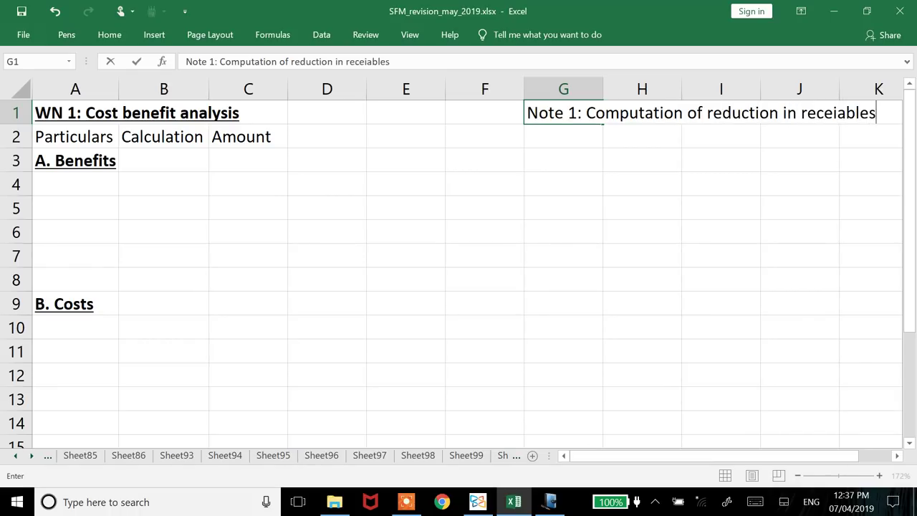
key("Return")
left_click(563, 112)
key("ctrl+b")
key("ctrl+u")
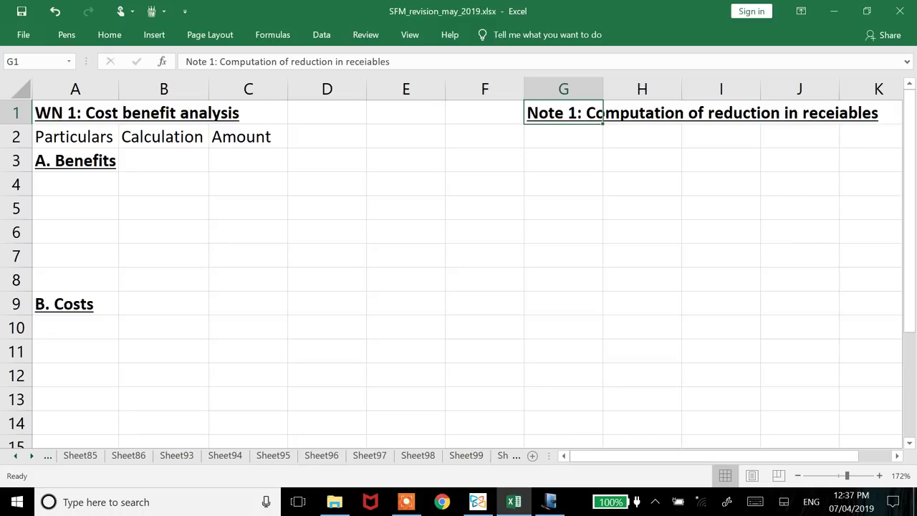
Enter the column heading "Particulars" in cell G2 and fit column G to it
left_click(563, 136)
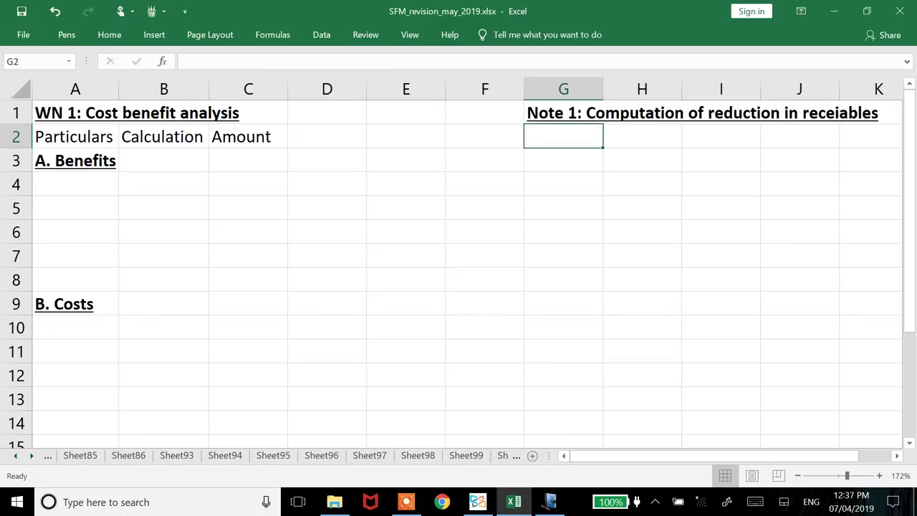
type("Particulars")
key("Return")
left_click(563, 136)
key("alt+h")
key("o")
key("i")
Enter "Calculation" in cell H2 and "Amount" in cell I2, with column H fitted to its heading
left_click(642, 136)
type("Calcu")
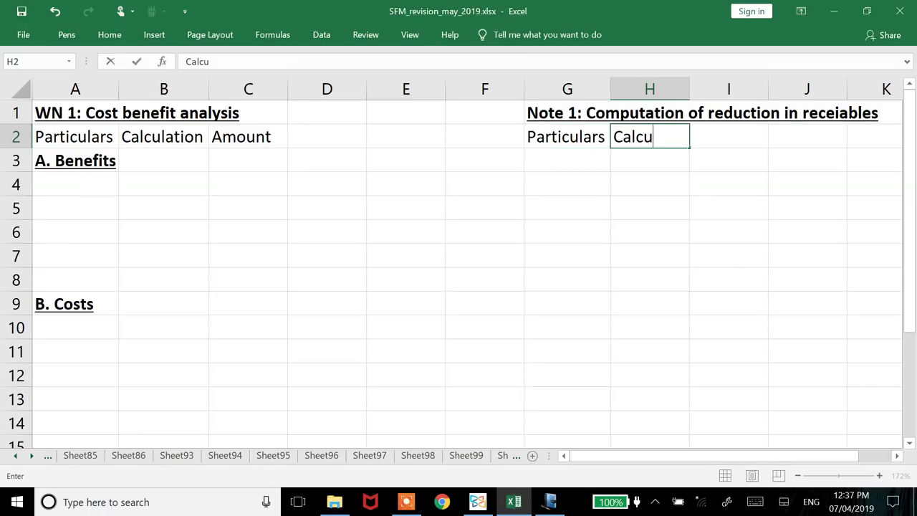
type("lation")
key("Tab")
type("Amoun")
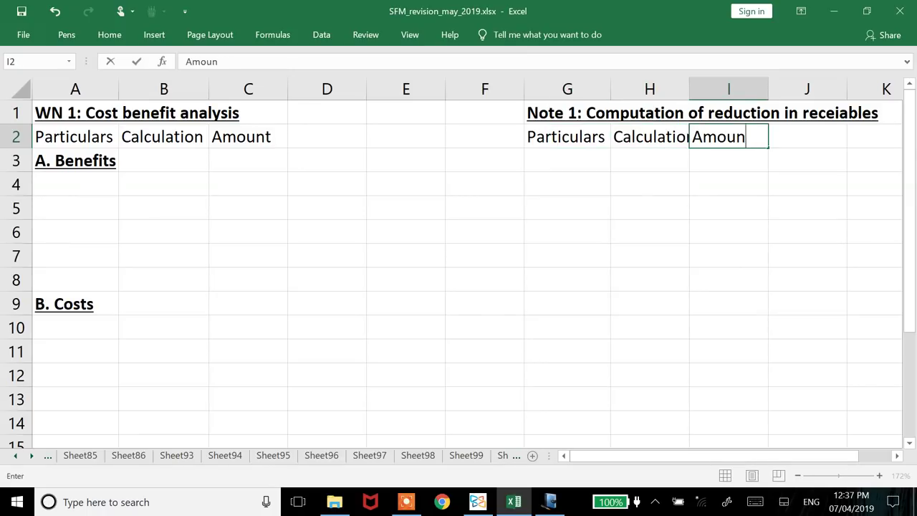
type("t")
key("Return")
left_click(649, 137)
key("alt+h")
key("o")
key("i")
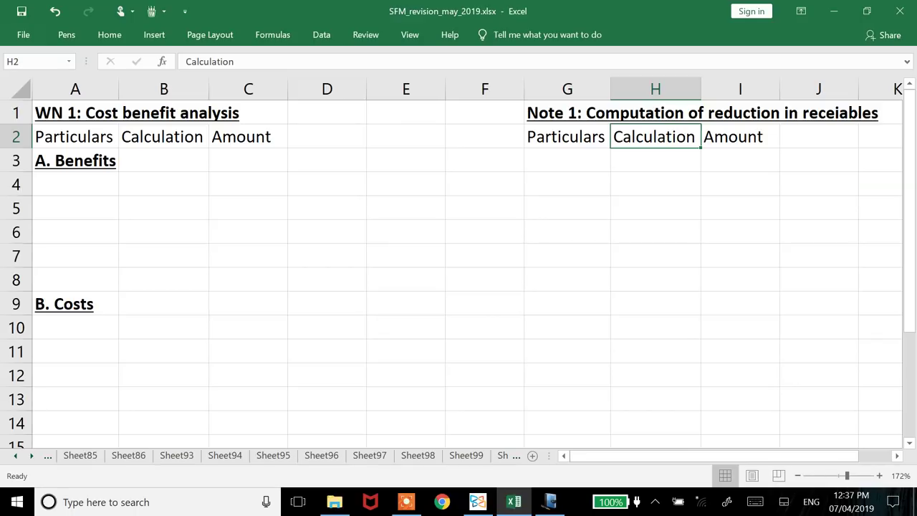
Switch to Question No.1 in Xodo and check ABC Ltd.'s trade receivables and the terms of XYZ Fincorp's proposal
key("alt+Tab")
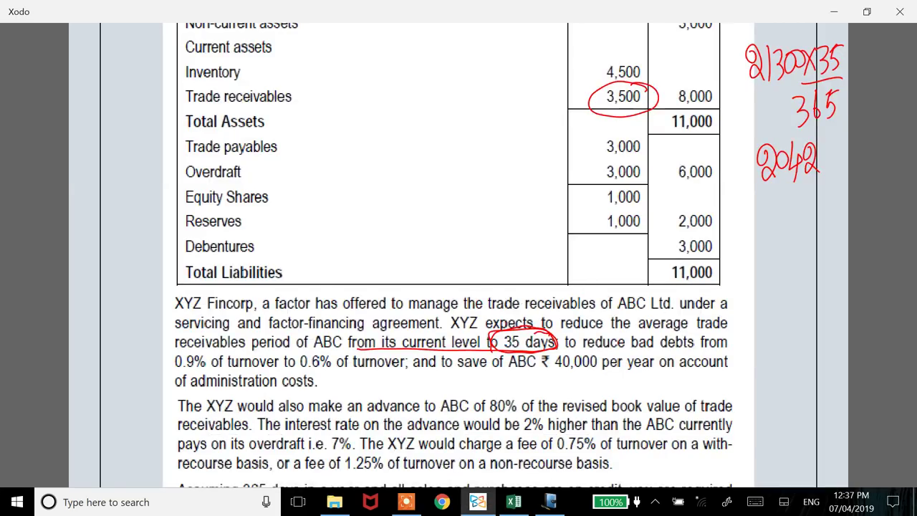
scroll(510, 256, "down", 1)
scroll(509, 256, "down", 2)
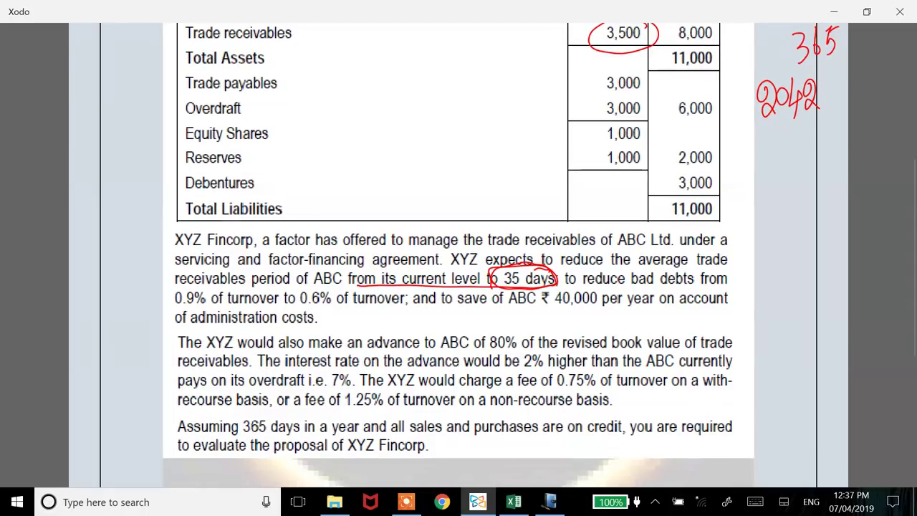
Switch back to Excel, enter "1. Existing receivables" in cell G3 and fit column G to it
key("alt+Tab")
left_click(566, 136)
left_click(566, 160)
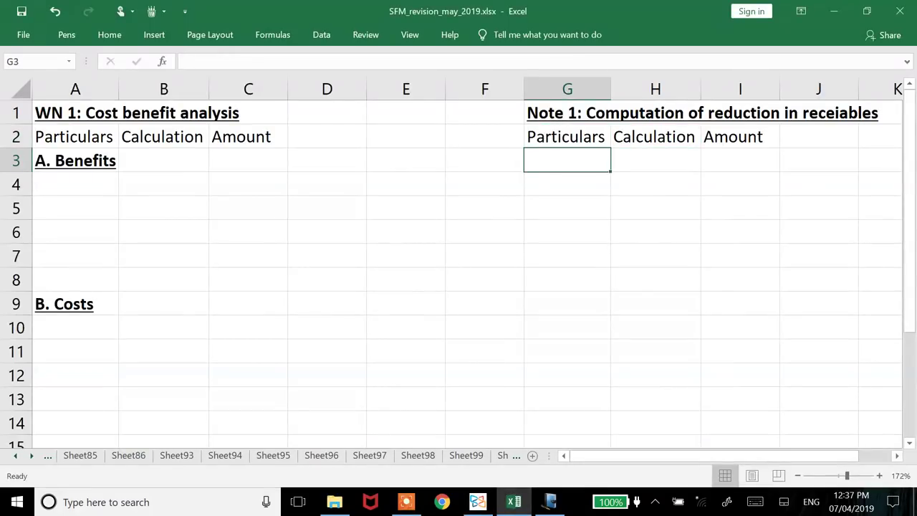
type("1. Existing re")
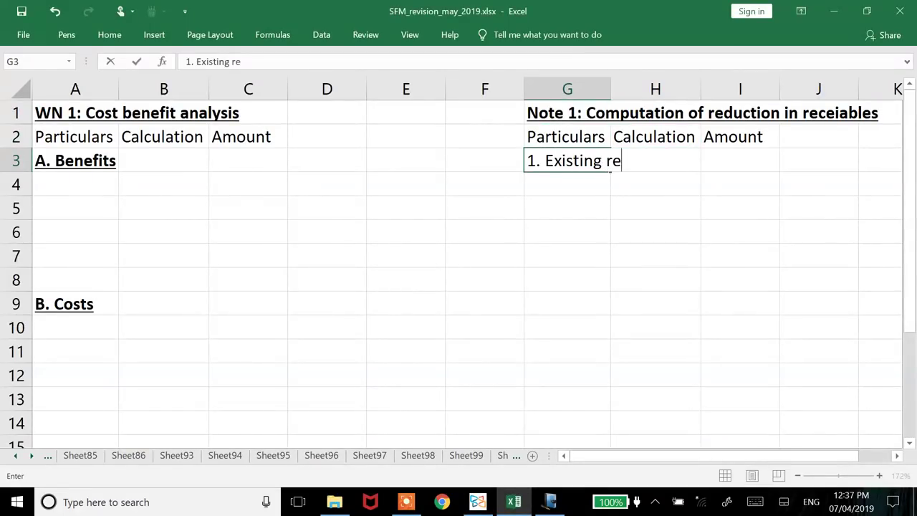
type("ceivables")
key("Return")
key("Up")
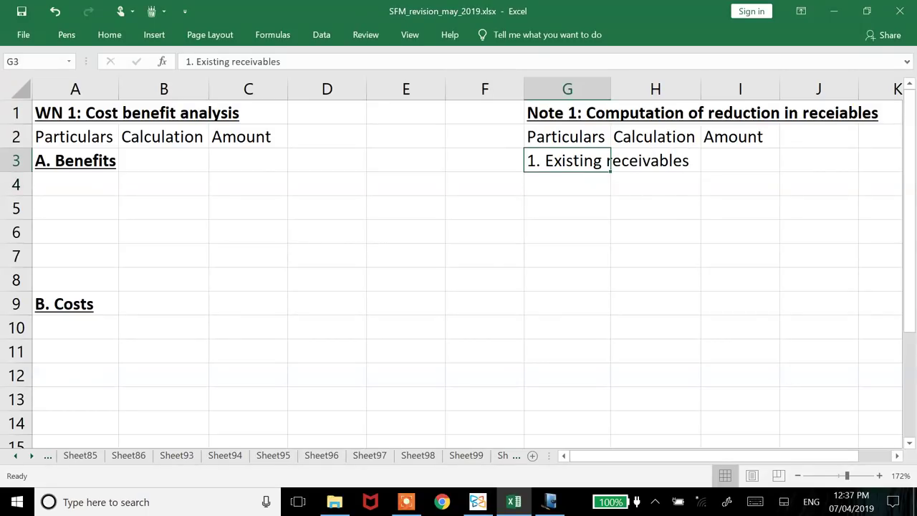
key("alt+h")
key("o")
key("i")
Enter 3500 as the existing receivables amount in cell I3
left_click(824, 161)
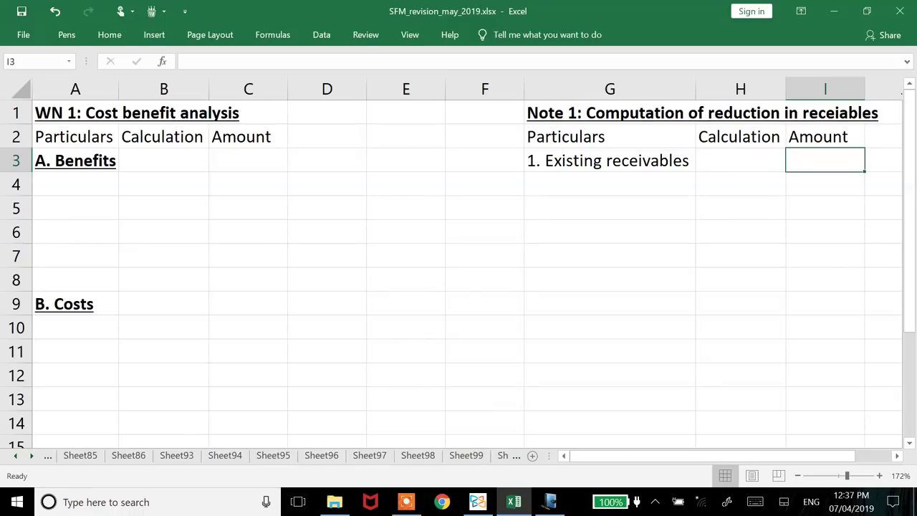
type("3500")
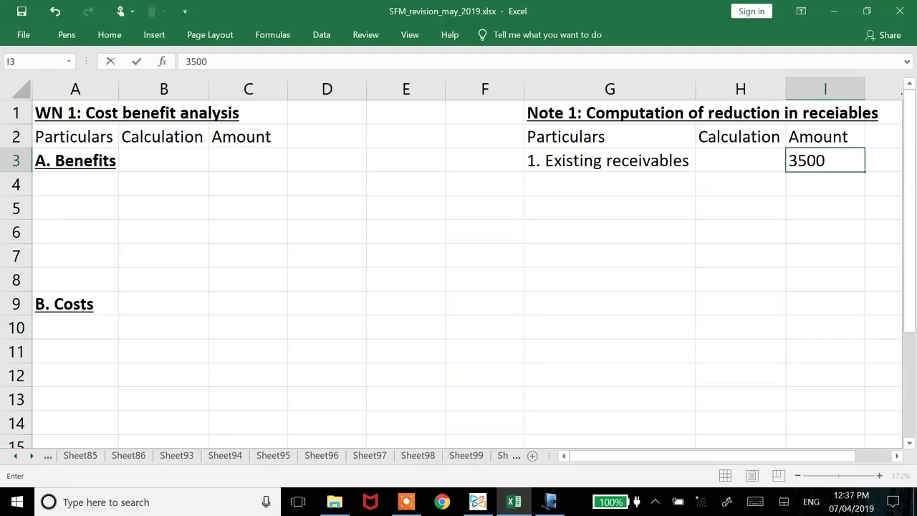
key("Return")
Enter "2. Less: Revised recaibles" in cell G4 and fit column G to it
left_click(610, 184)
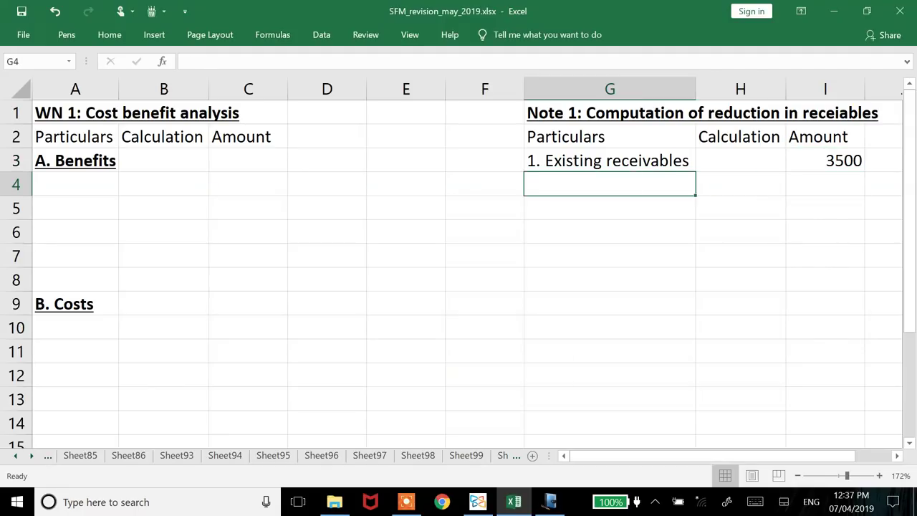
type("2. ")
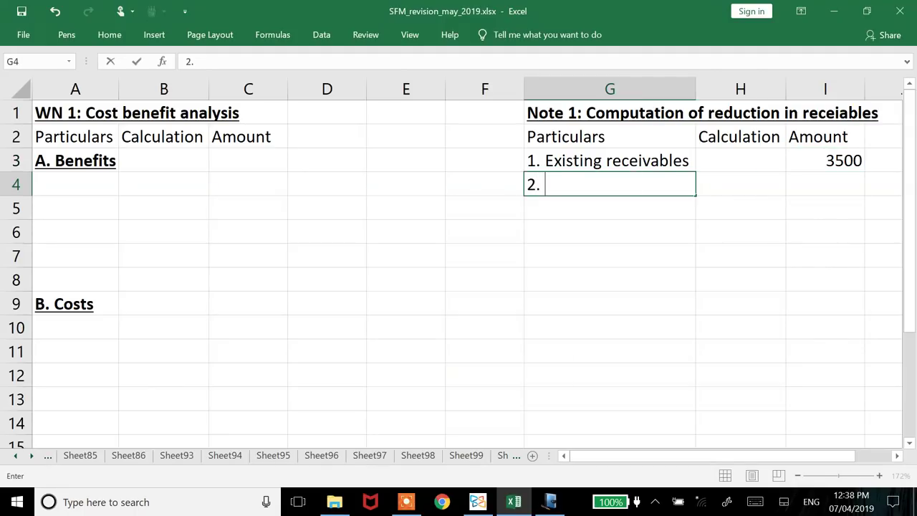
type("Less: REvised")
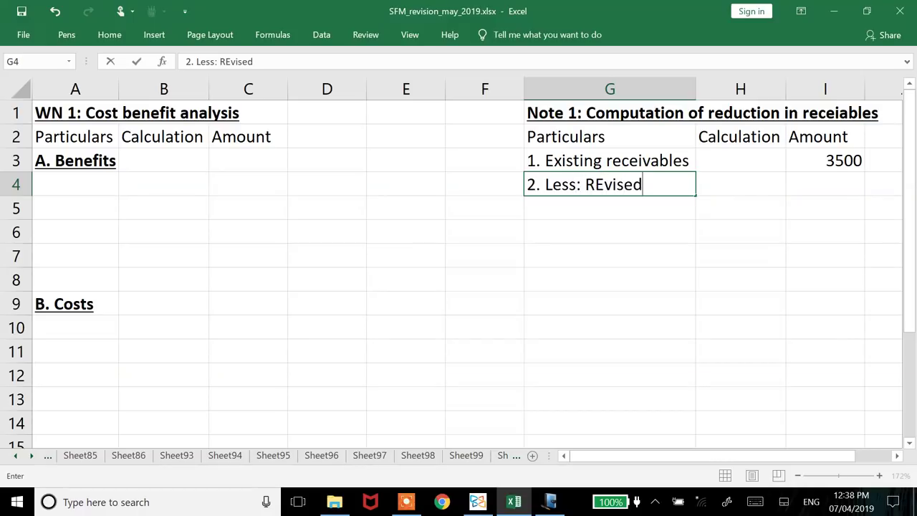
type(" recaibles")
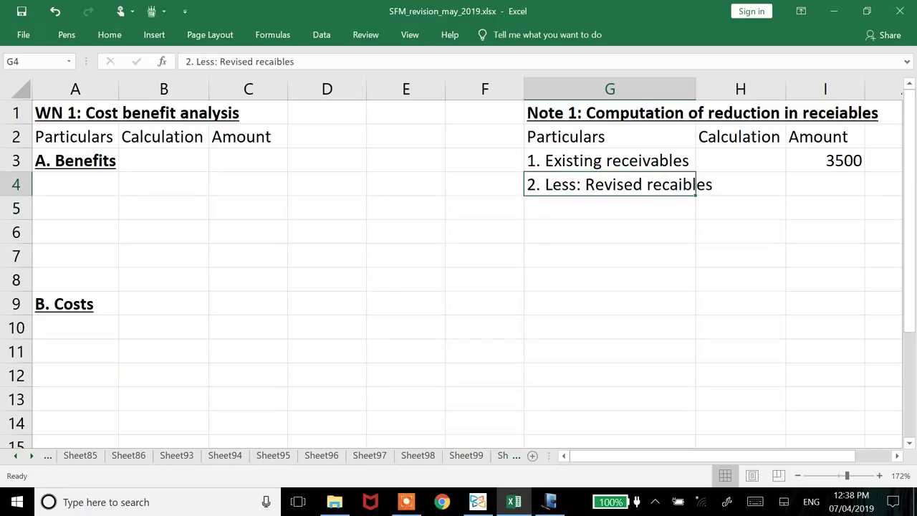
key("Tab")
Change the Note 1 amount heading in cell I2 to "Amount (in '000)"
key("Right")
key("Right")
key("Up")
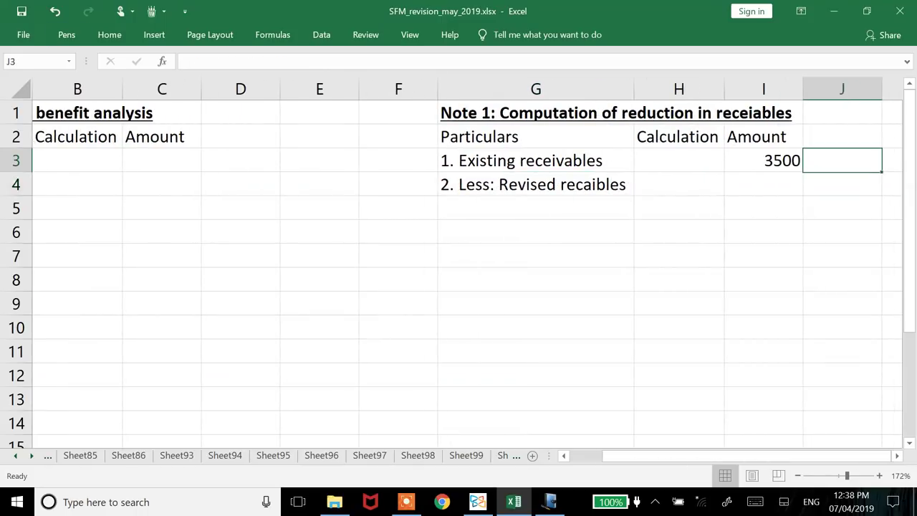
key("Up")
key("Left")
key("F2")
type("(in")
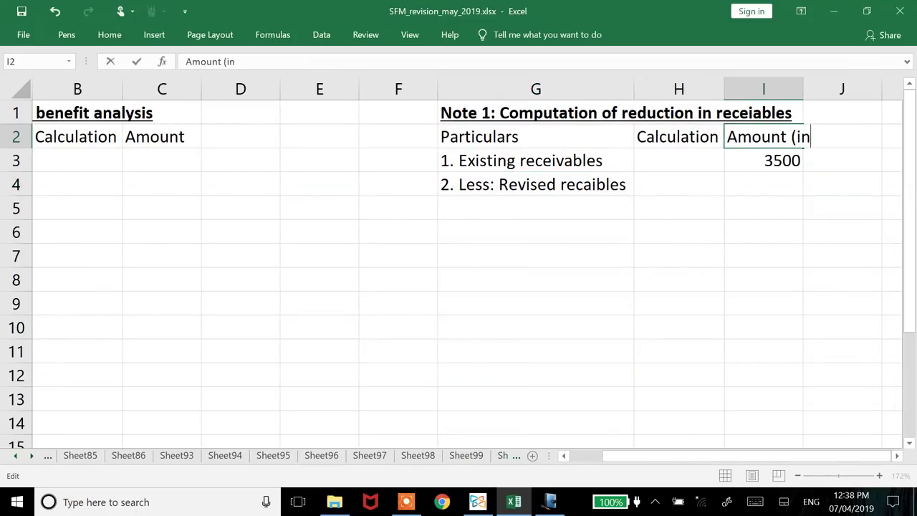
type(" '000)")
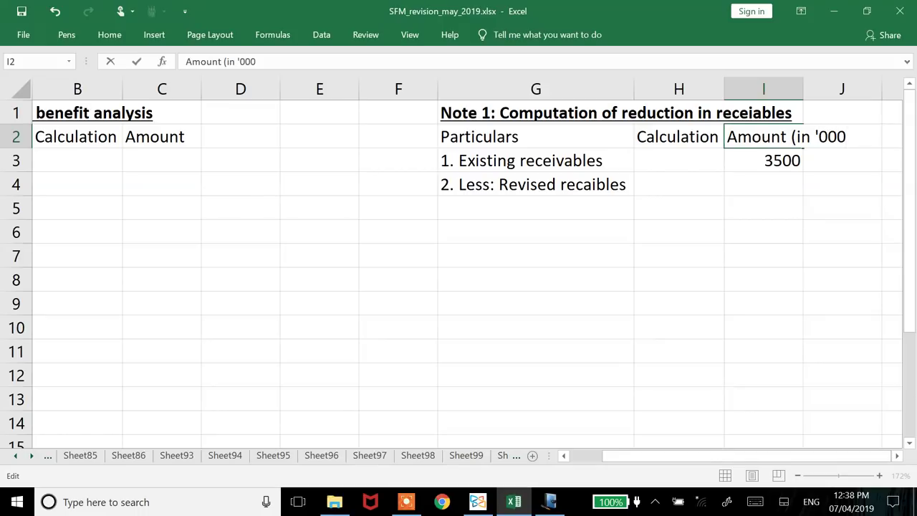
key("Return")
Enter the revised receivables calculation "21300 x 35/365" as text in cell H4 and fit column H to it
key("Down")
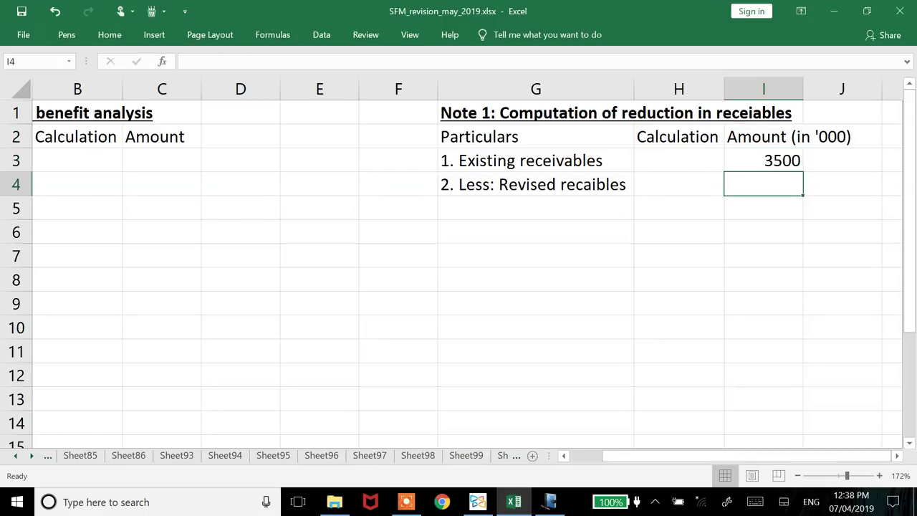
left_click(679, 184)
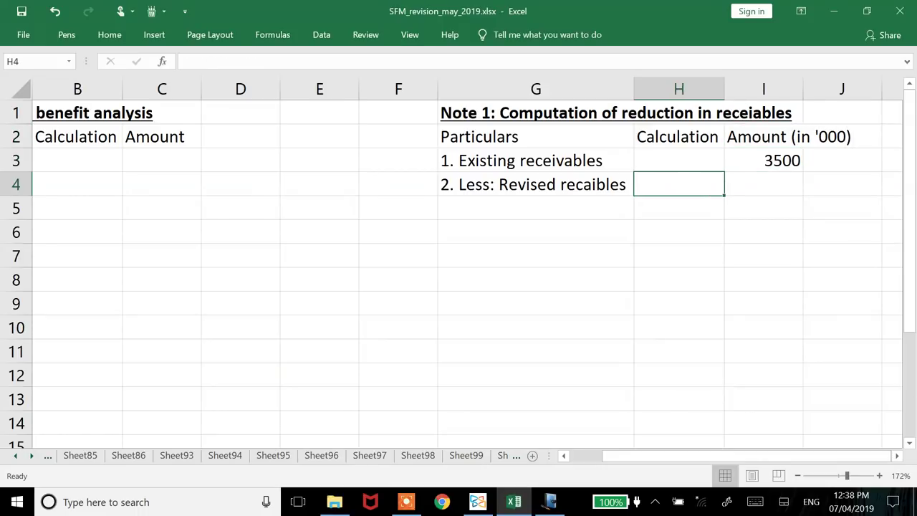
type("21")
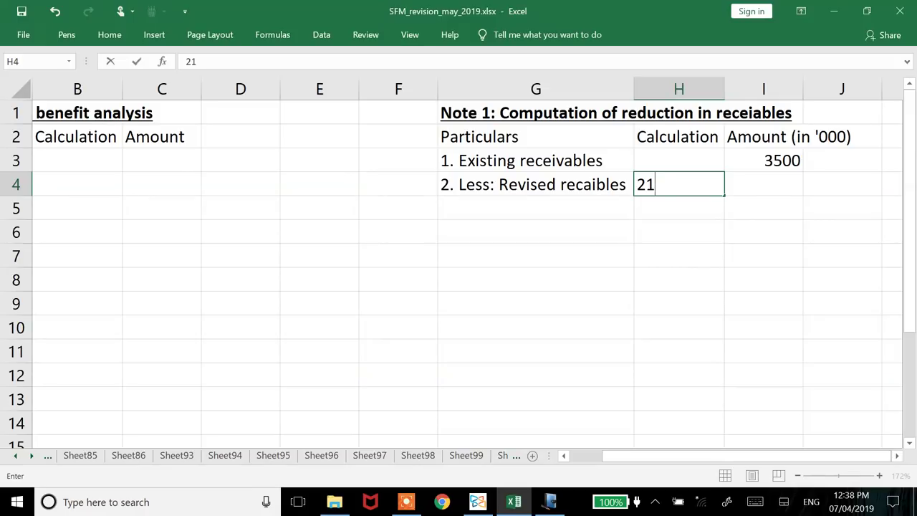
type("300 x")
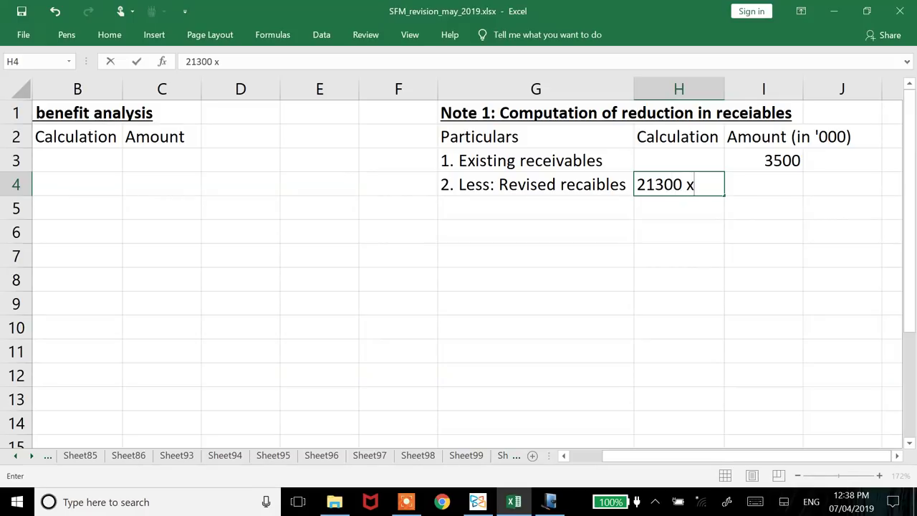
type(" 35/365")
key("Return")
key("Up")
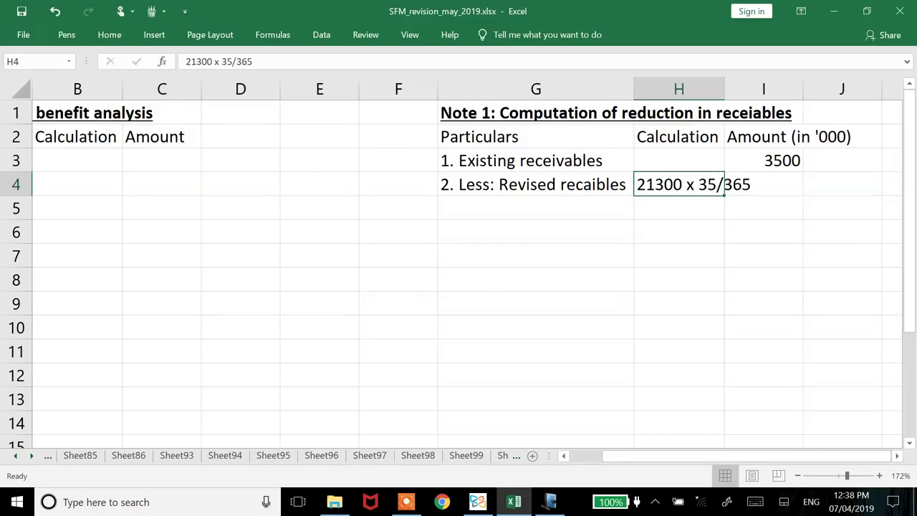
double_click(725, 88)
Enter the revised receivables in cell I4 as the negative amount -ROUND(21300*35/365,2)
key("Right")
key("Right")
key("Right")
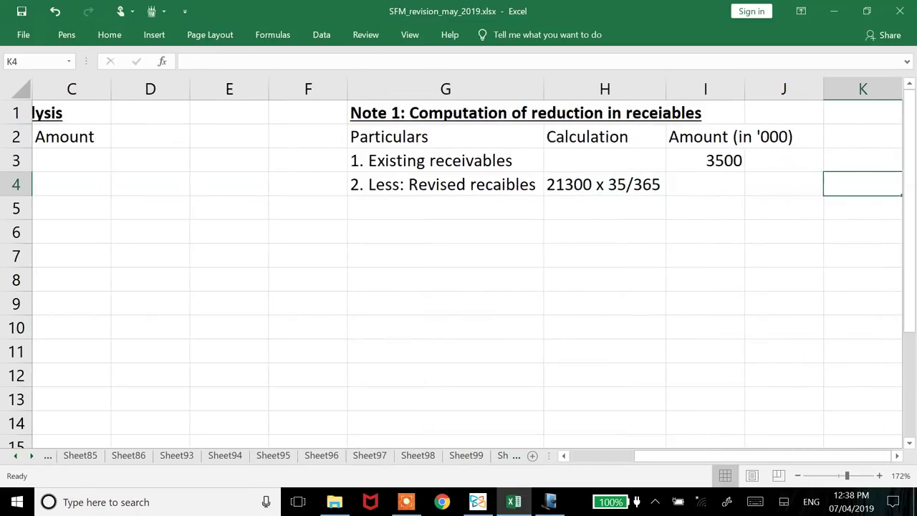
key("Left")
key("Left")
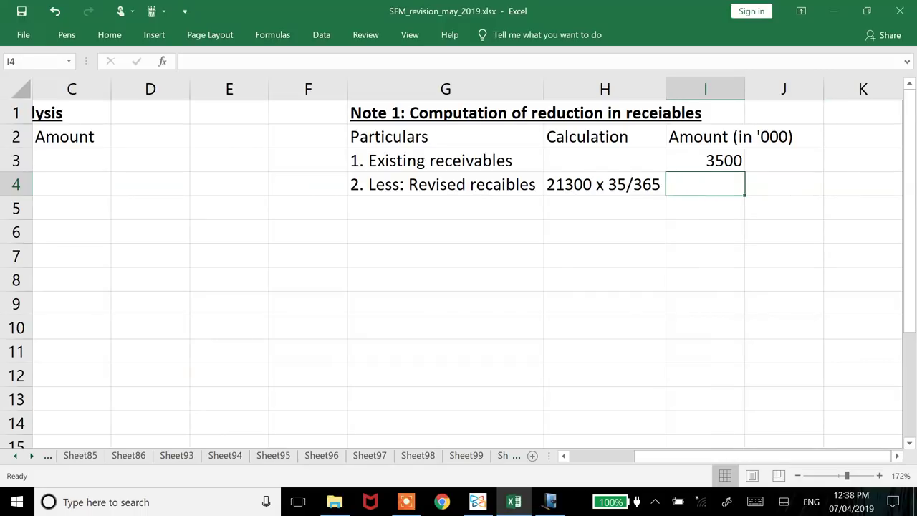
type("-round")
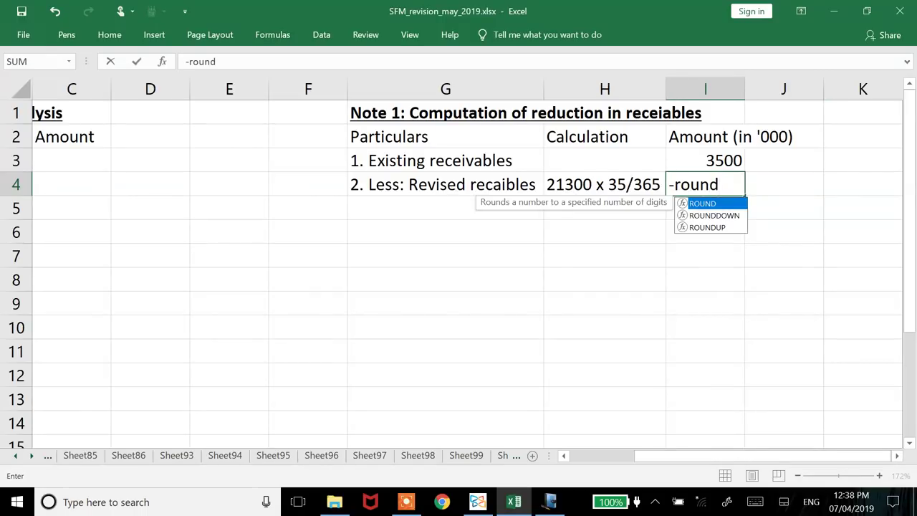
type("(21300*35")
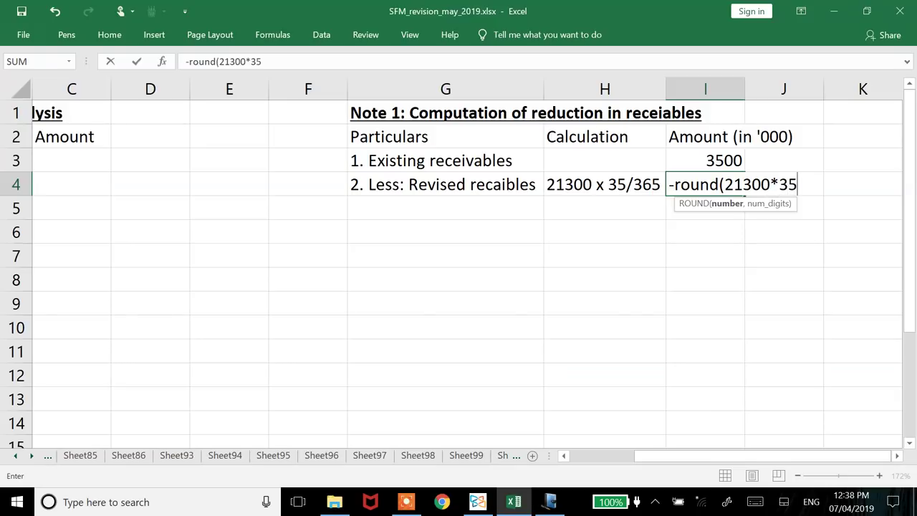
type("/365,2)")
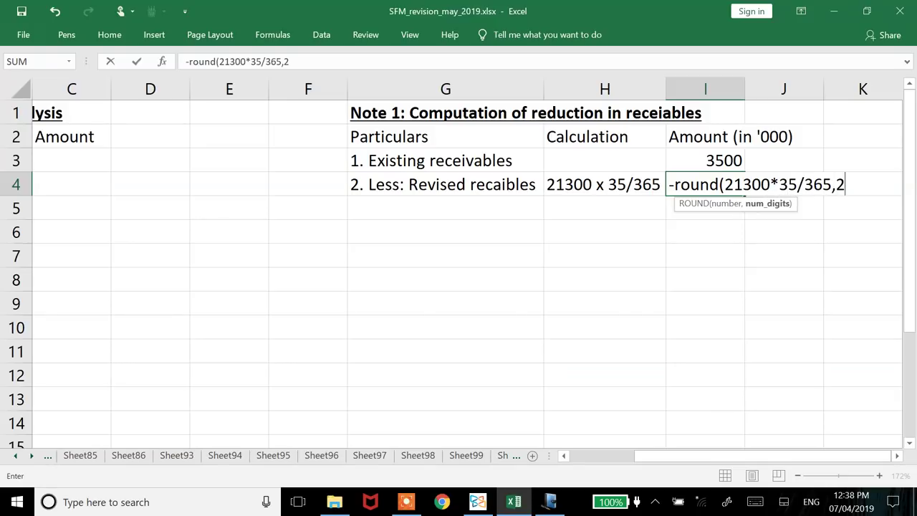
key("Return")
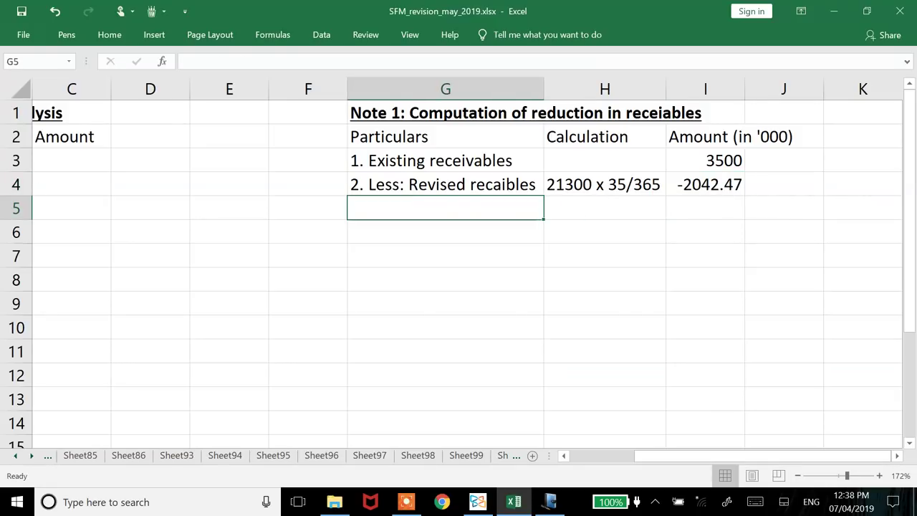
Enter "3. Reduction in receivables" in cell G5, and consult the factoring question in Xodo before returning to Excel
type("3. Reduction in rece")
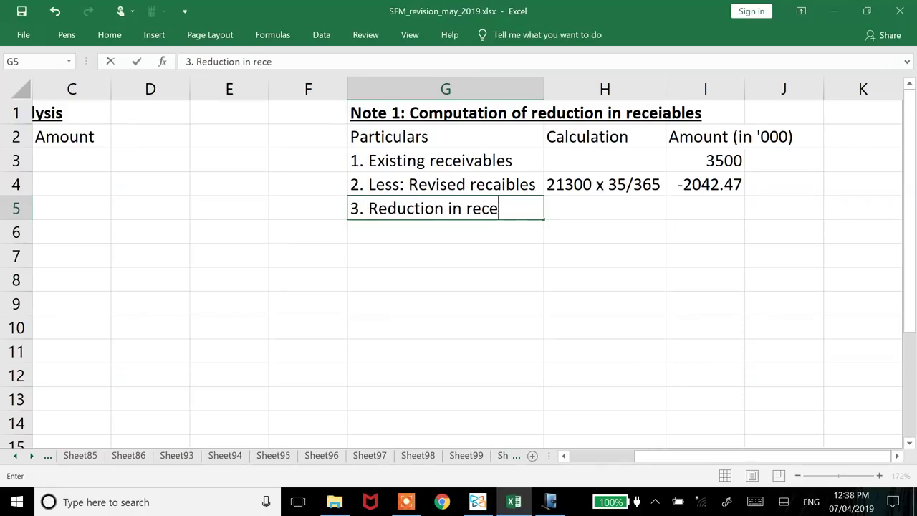
type("ivables")
key("Return")
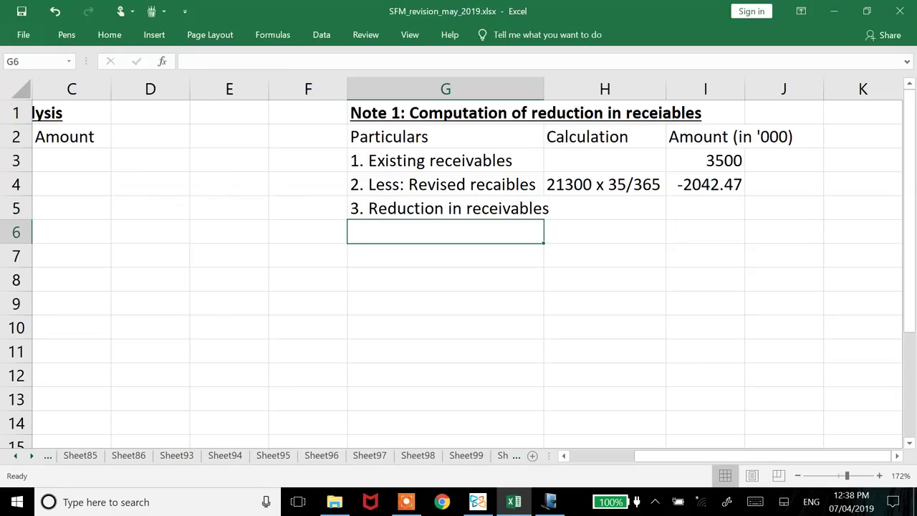
key("alt+Tab")
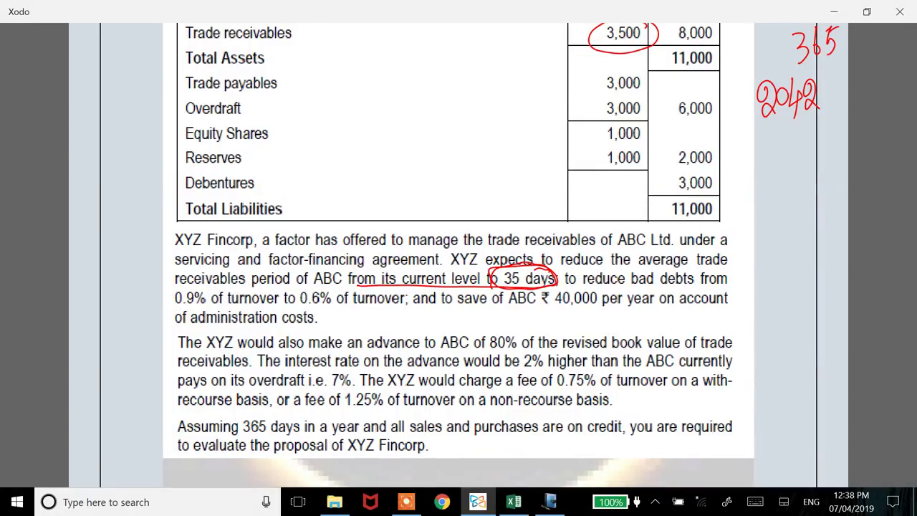
key("alt+Tab")
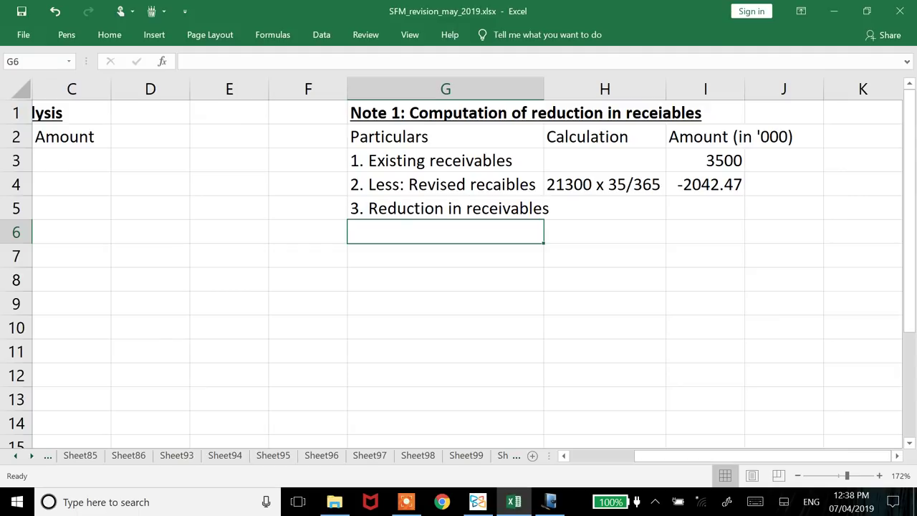
key("alt+Tab")
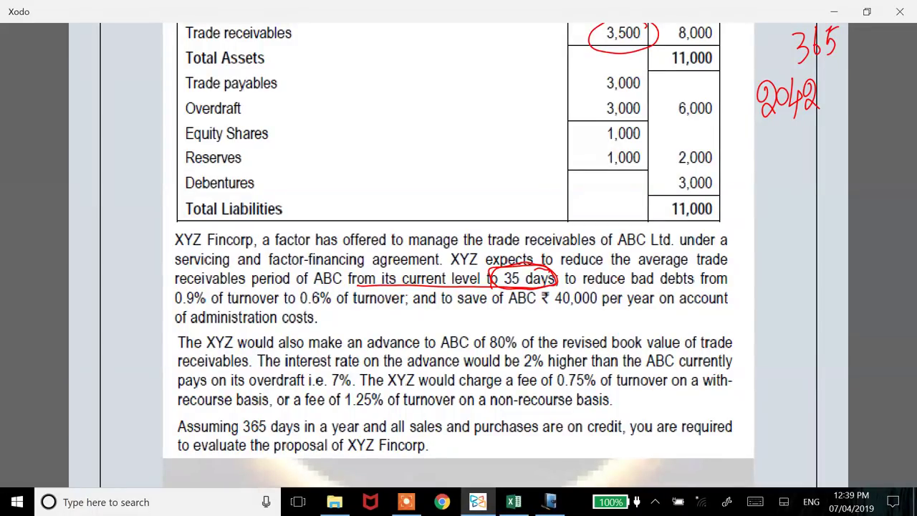
key("alt+Tab")
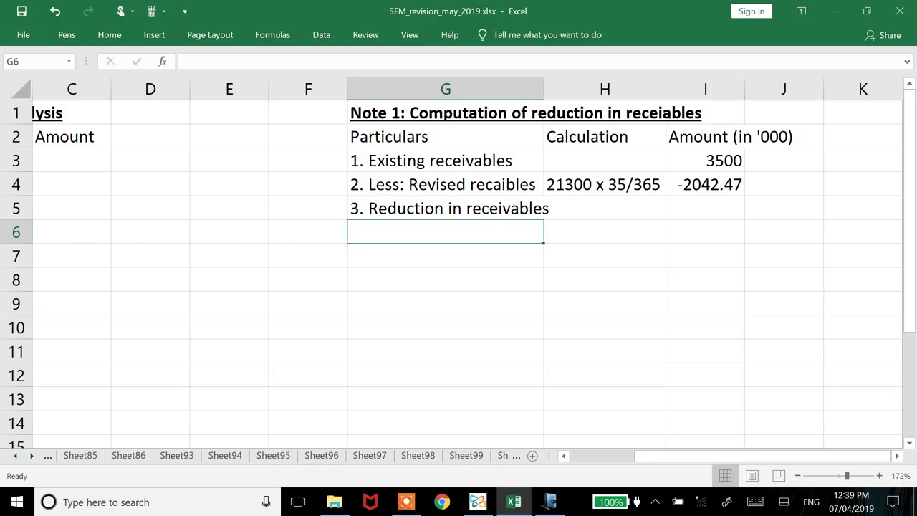
Compute the reduction in receivables in cell I5 with the formula =I3+I4
left_click(446, 208)
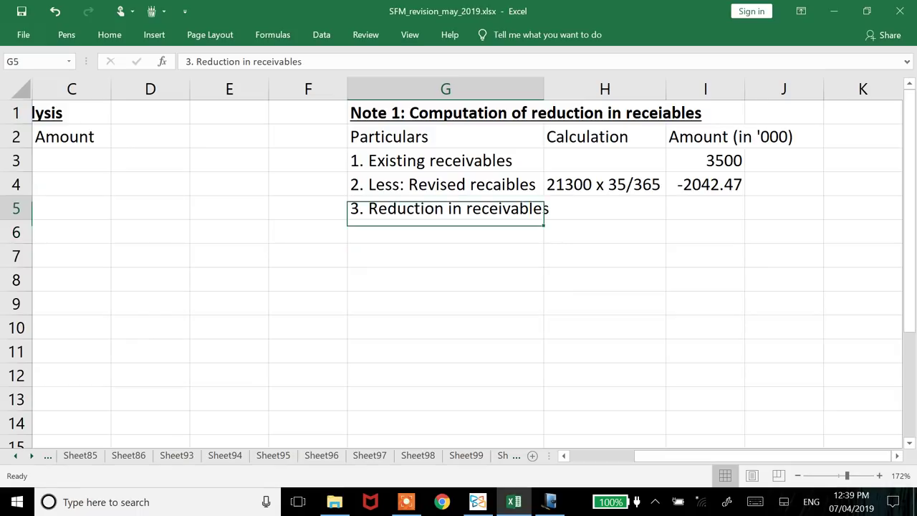
left_click(705, 208)
type("=")
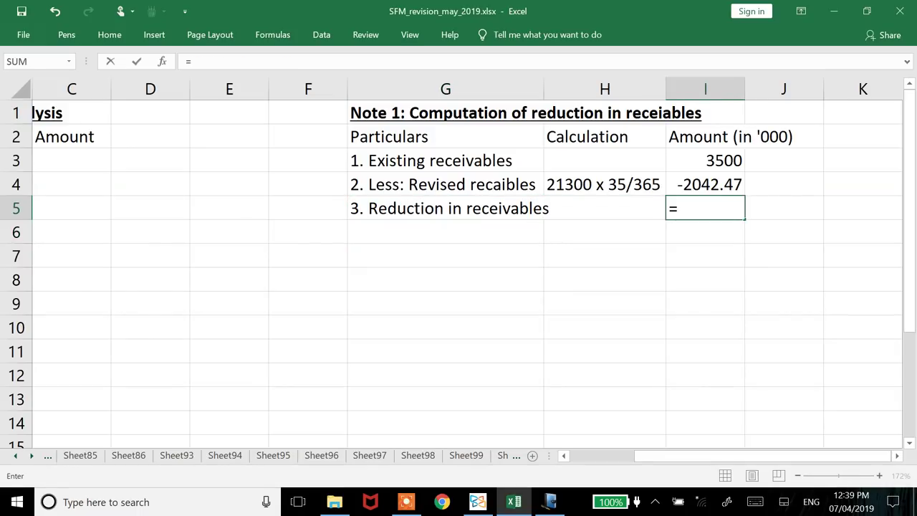
key("Up")
key("Up")
type("+")
key("Up")
key("Return")
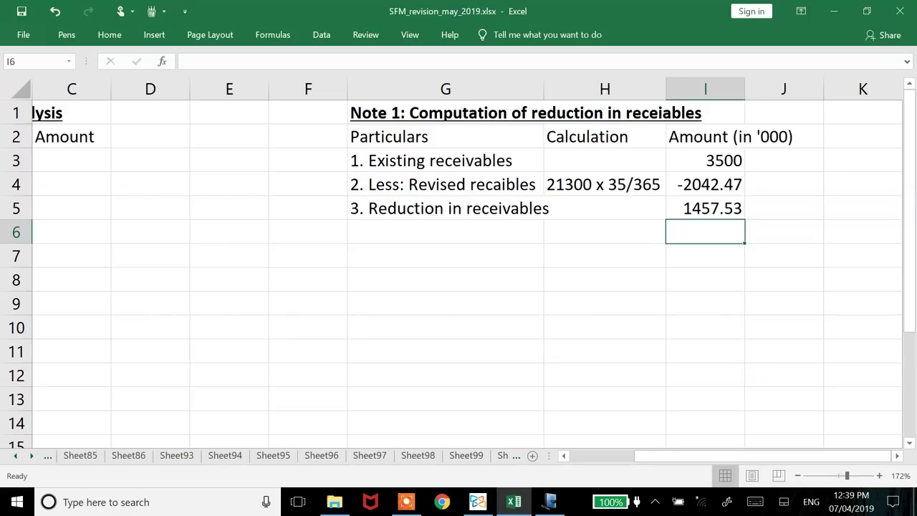
left_click(705, 208)
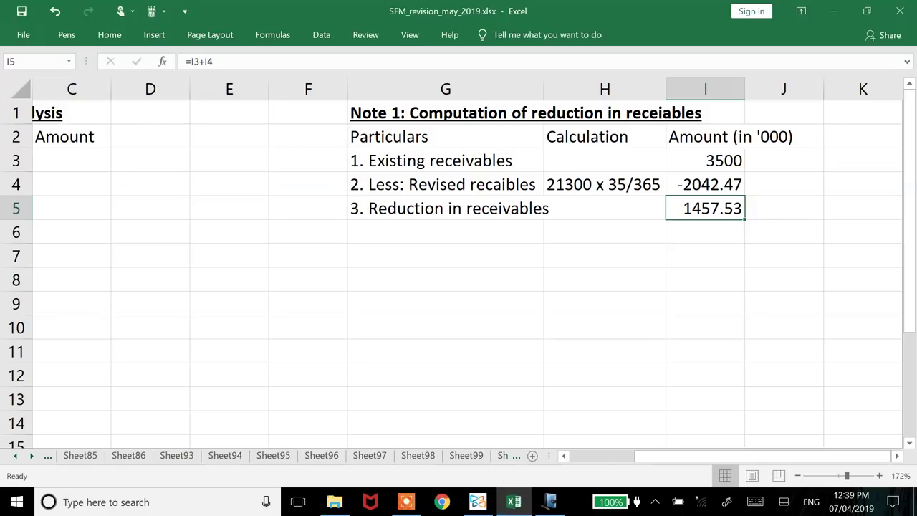
left_click(446, 208)
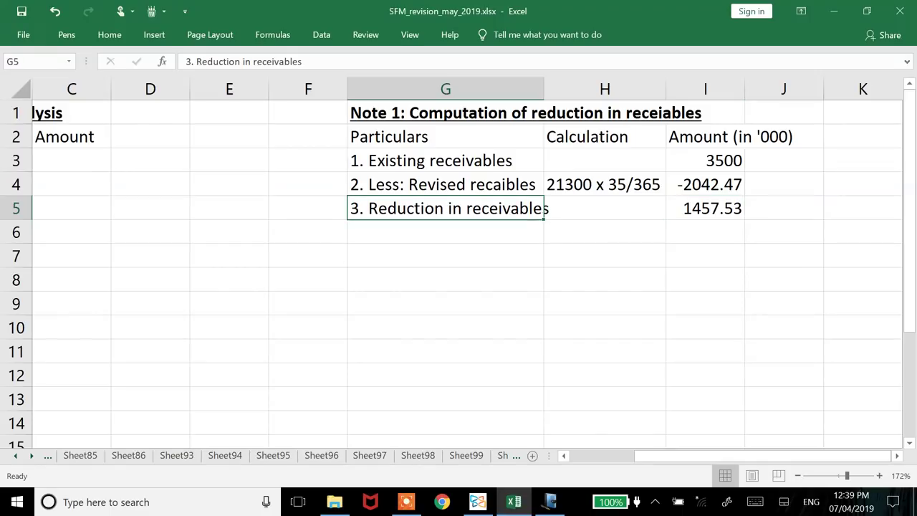
Switch to the question in Xodo, underline the sentence about the interest rate on the advance and circle the 7% overdraft rate
key("alt+Tab")
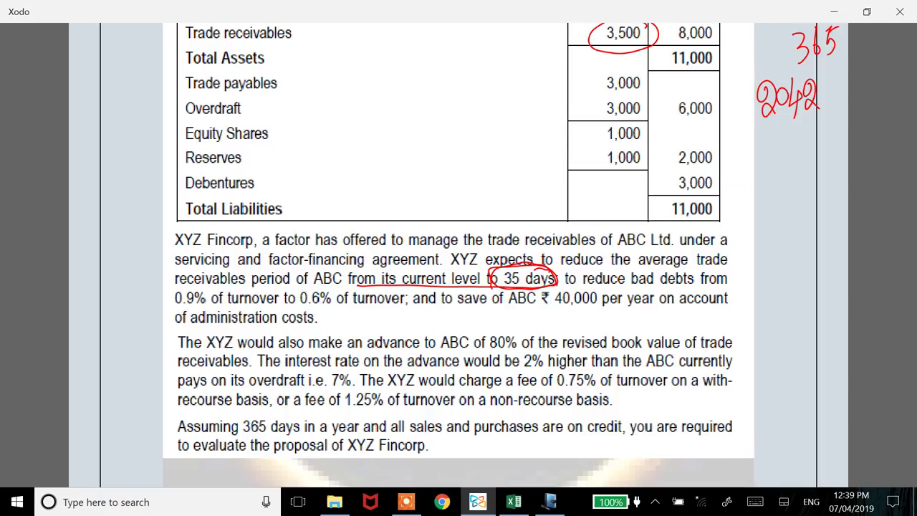
scroll(458, 241, "down", 2)
scroll(459, 251, "up", 1)
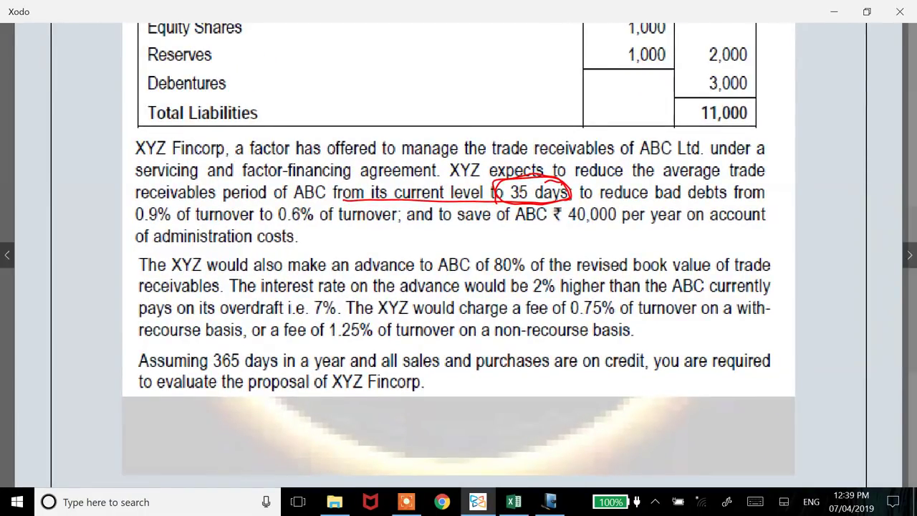
left_click_drag(244, 297, 772, 295)
mouse_move(155, 320)
left_mouse_down()
mouse_move(352, 309)
mouse_move(301, 318)
mouse_move(334, 315)
left_mouse_up()
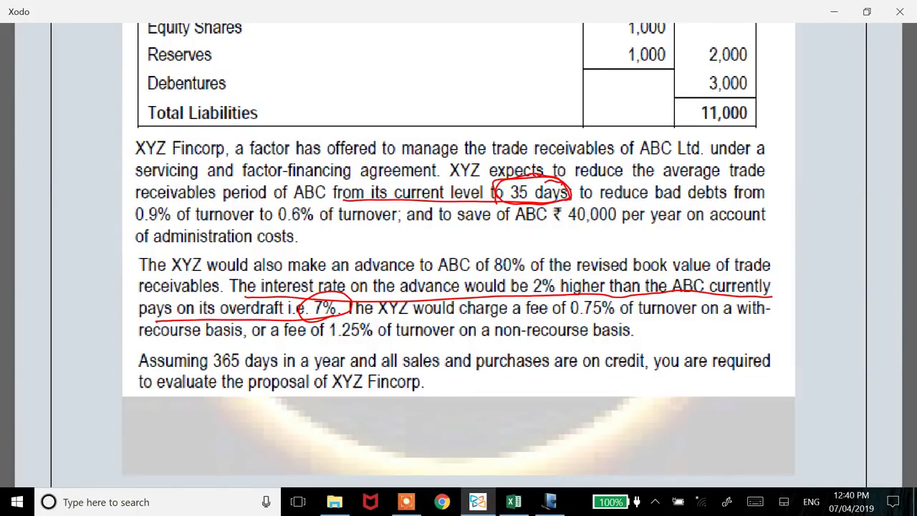
Switch back to Excel, enter "1. Saving in interest" under Benefits in cell A4 and fit column A to it
key("alt+Tab")
key("Home")
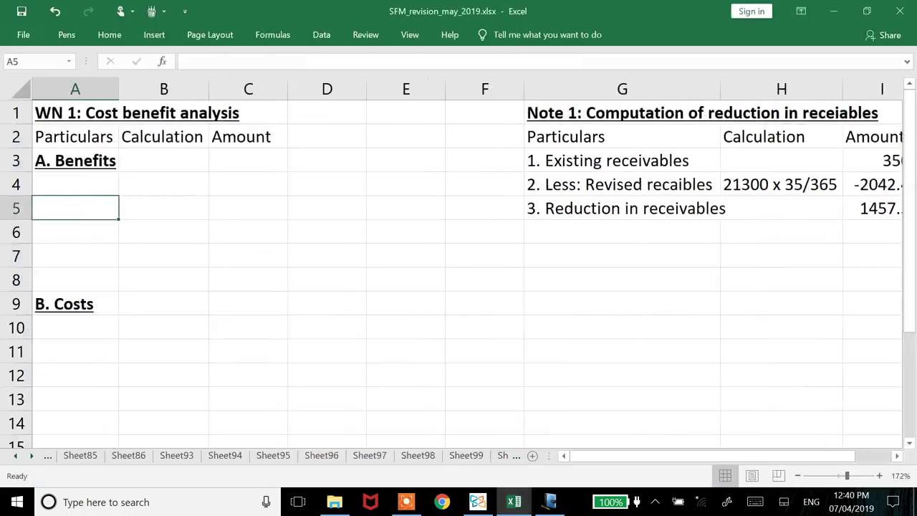
key("Up")
type("1. S")
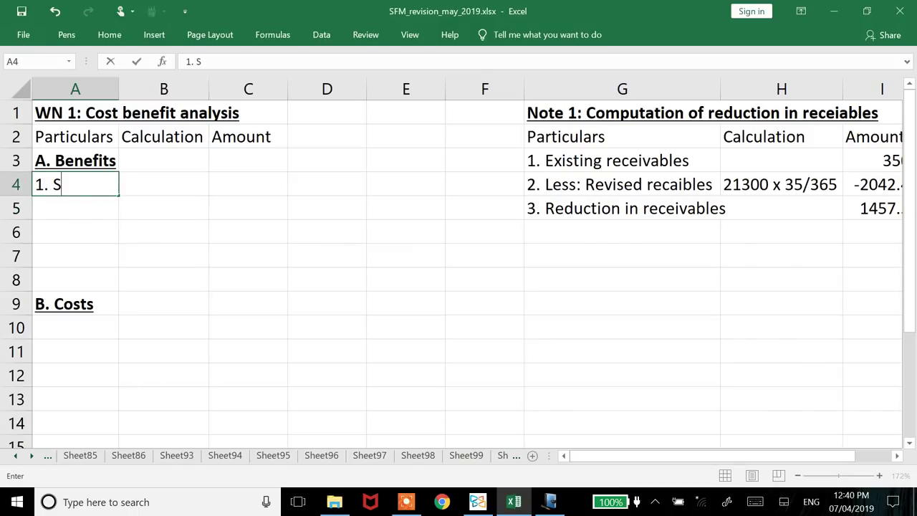
type("aving in interest")
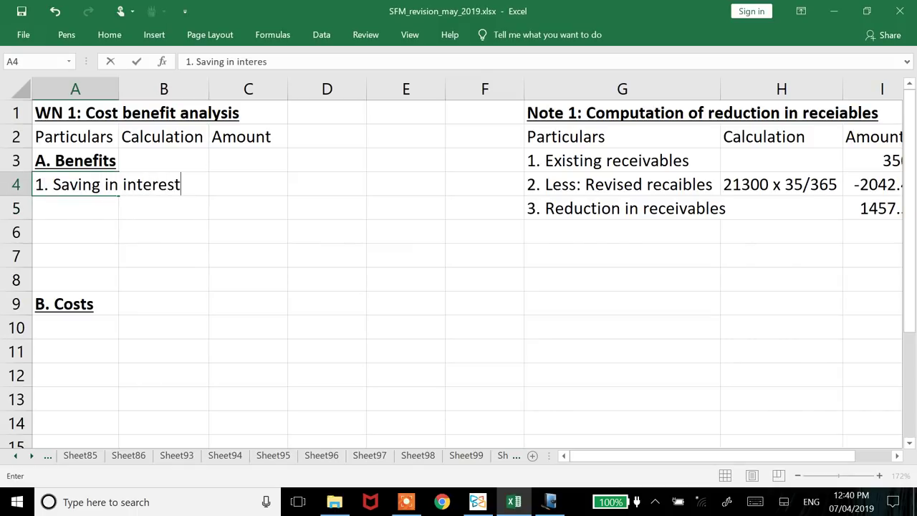
key("Return")
key("Up")
key("alt+h")
key("o")
key("i")
Enter the interest saving calculation "1457.53 x 7%" as text in cell B4, using the Note 1 reduction, and fit column B to it
key("Right")
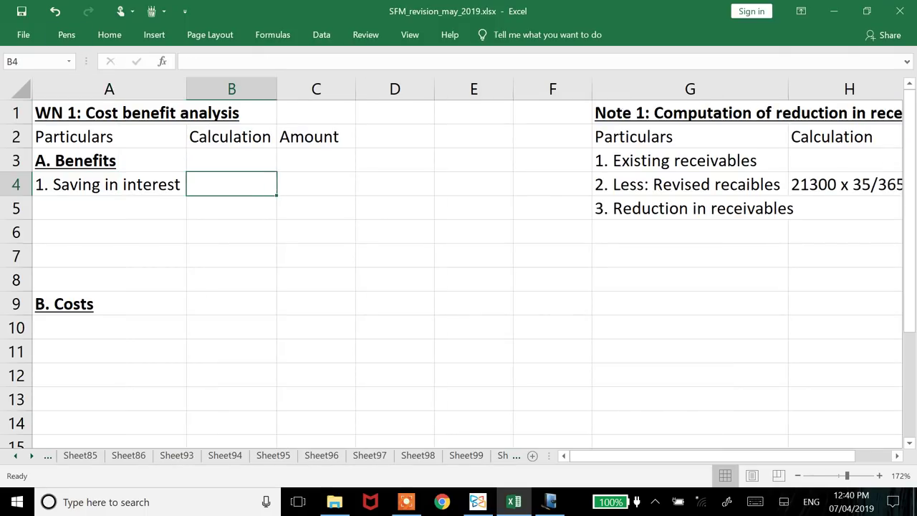
key("Right")
key("Right")
key("Right")
key("Right")
key("Right")
key("Right")
key("Right")
key("Right")
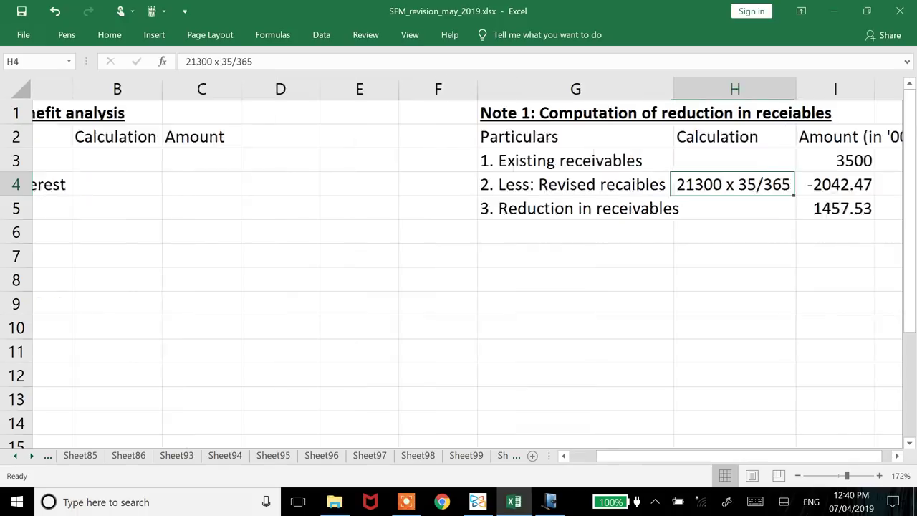
key("Home")
key("Right")
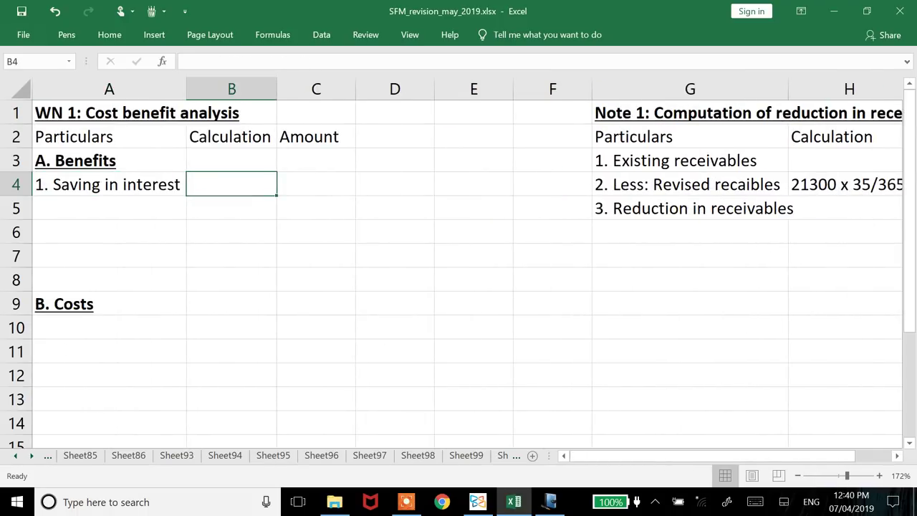
type("1457.5")
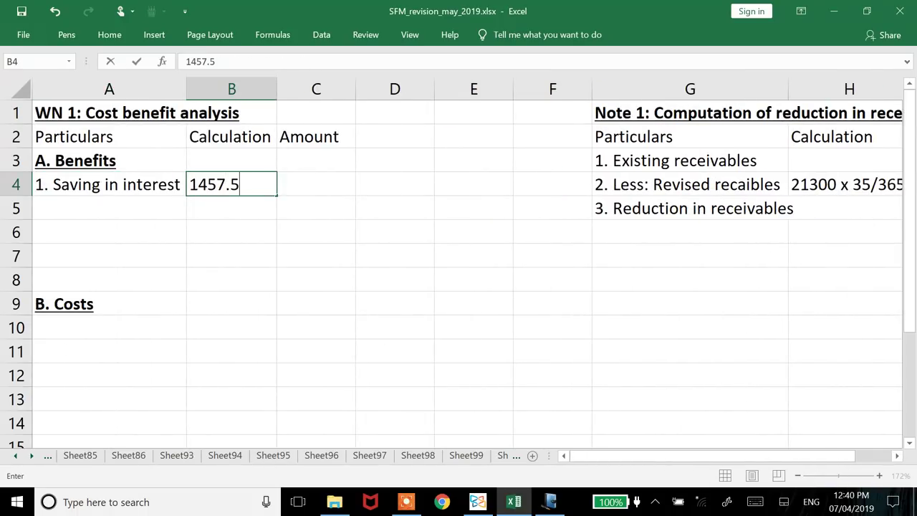
type("3 x 7%")
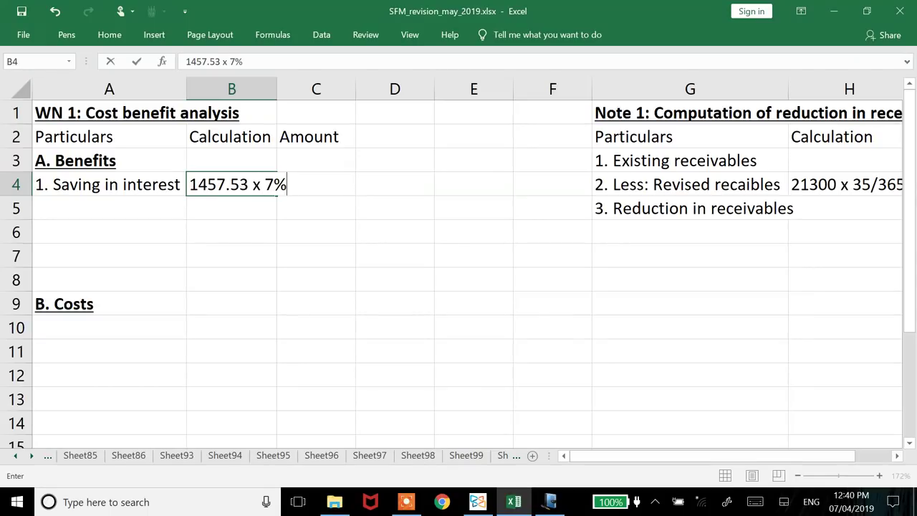
key("Return")
key("Up")
Compute the interest saving in cell C4 with the formula =ROUND(1457.53*7%,2)
key("Right")
key("Right")
key("Right")
key("Right")
key("Right")
key("Right")
key("Right")
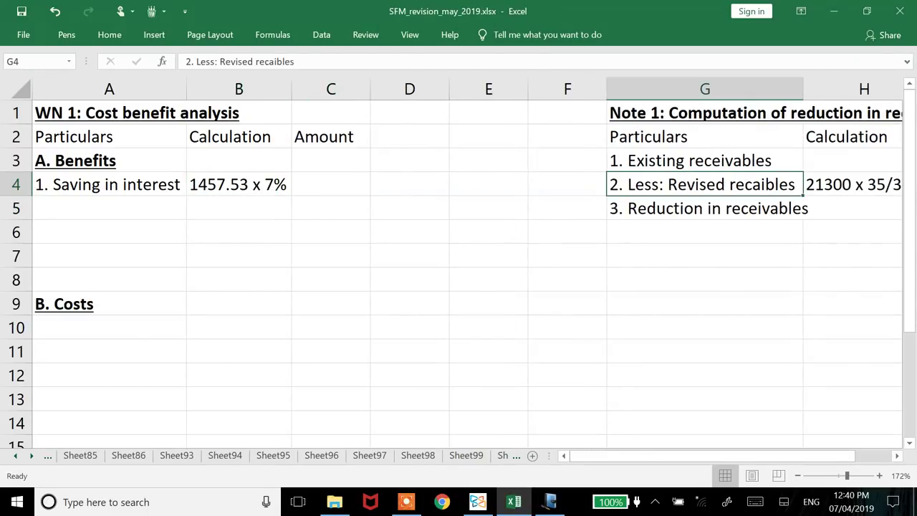
key("ctrl+Left")
key("ctrl+Left")
key("Left")
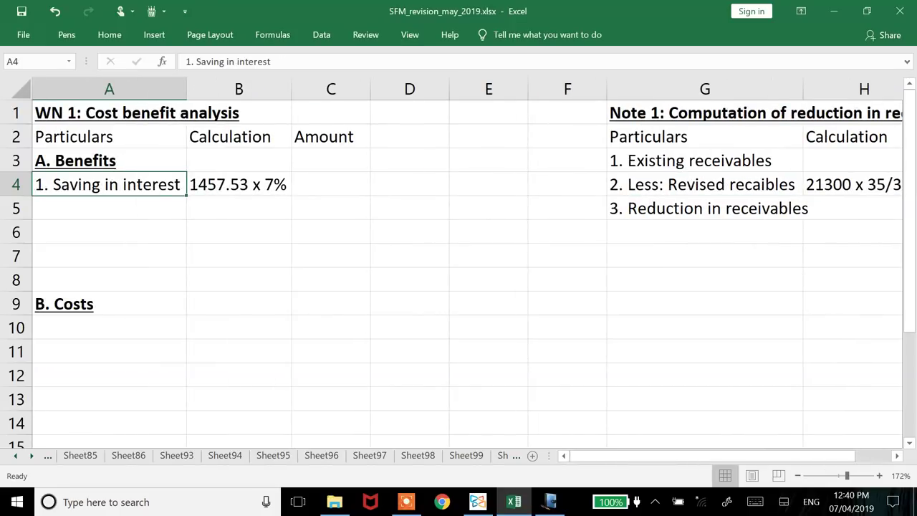
key("Right")
key("Right")
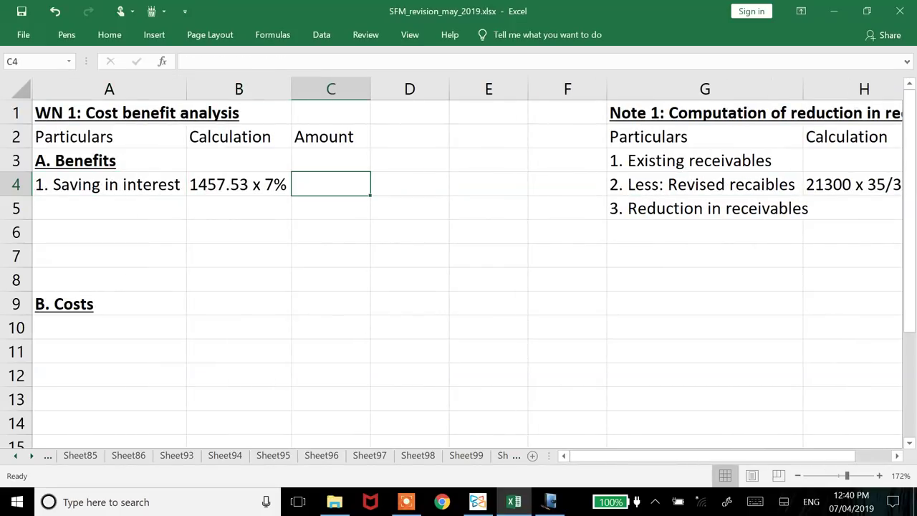
type("=roun")
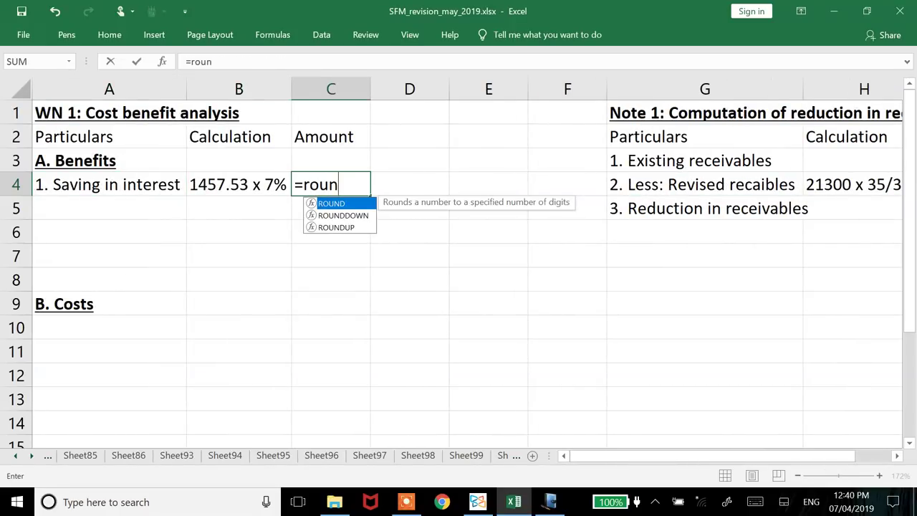
type("d(1457.")
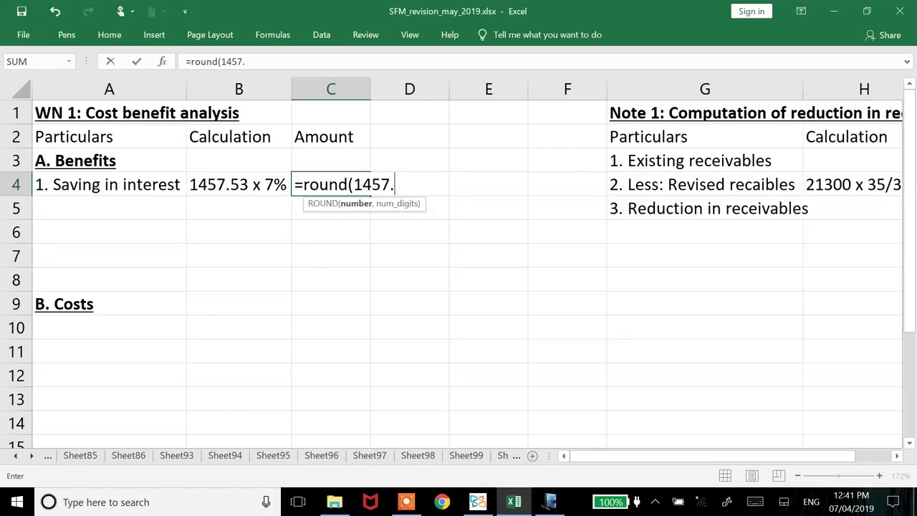
type("53*7%,2)")
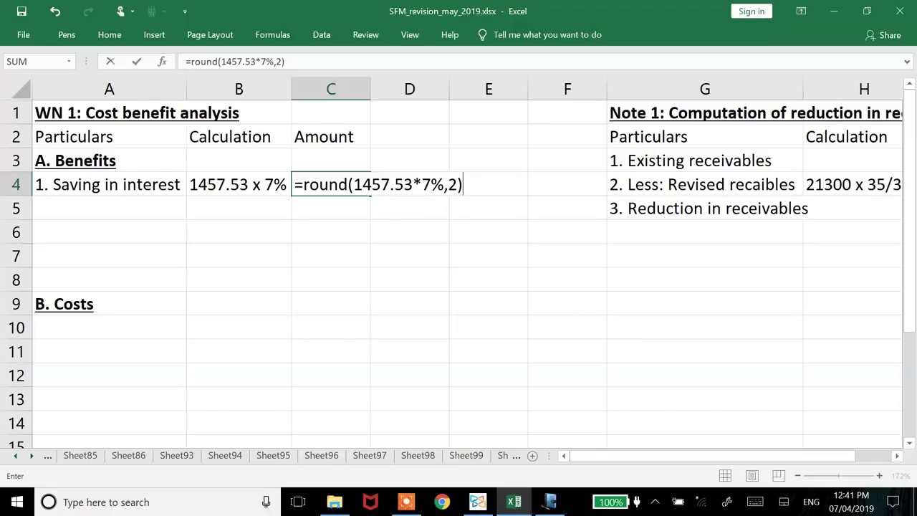
key("Return")
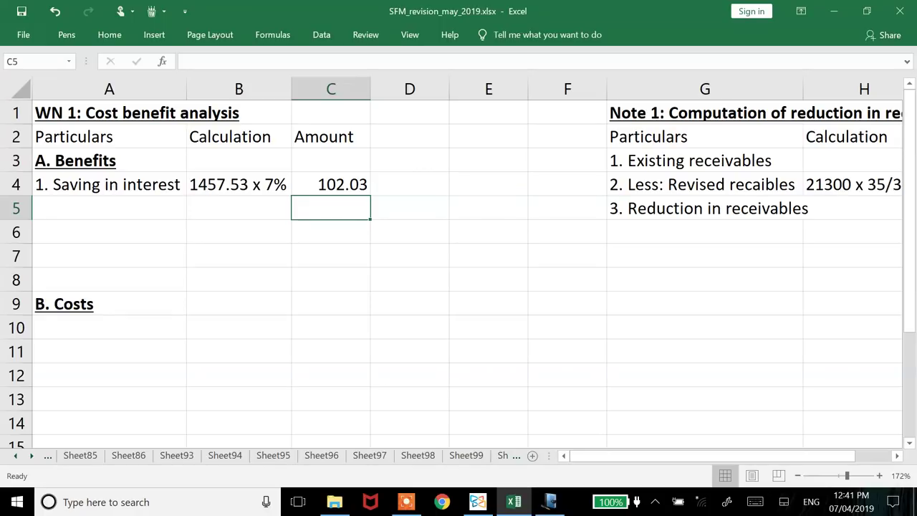
Switch to the question in Xodo and underline the bad debt reduction from 0.9% to 0.6% and the with-recourse and non-recourse fee terms
key("alt+Tab")
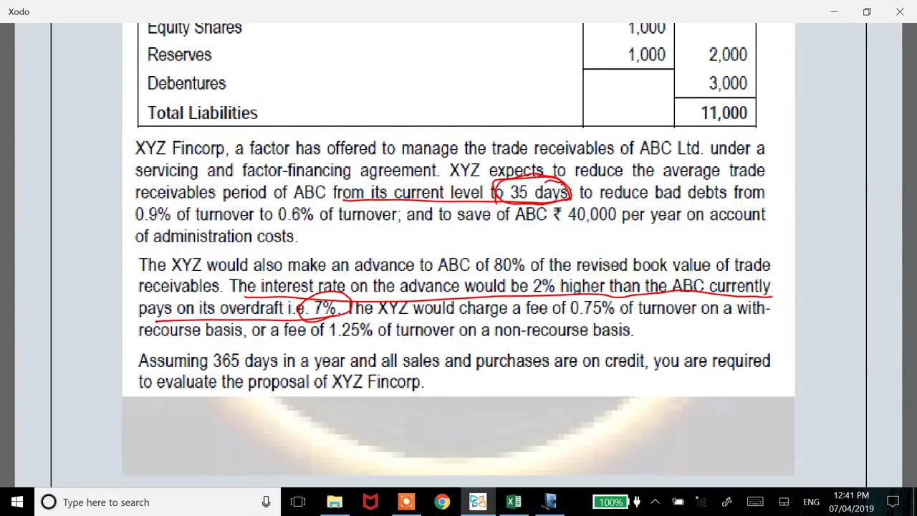
left_click_drag(573, 200, 793, 203)
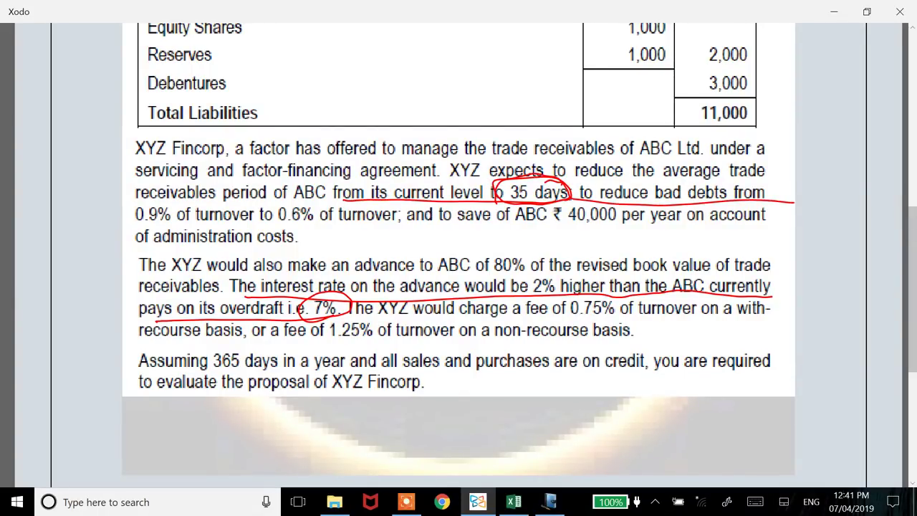
left_click_drag(136, 222, 406, 225)
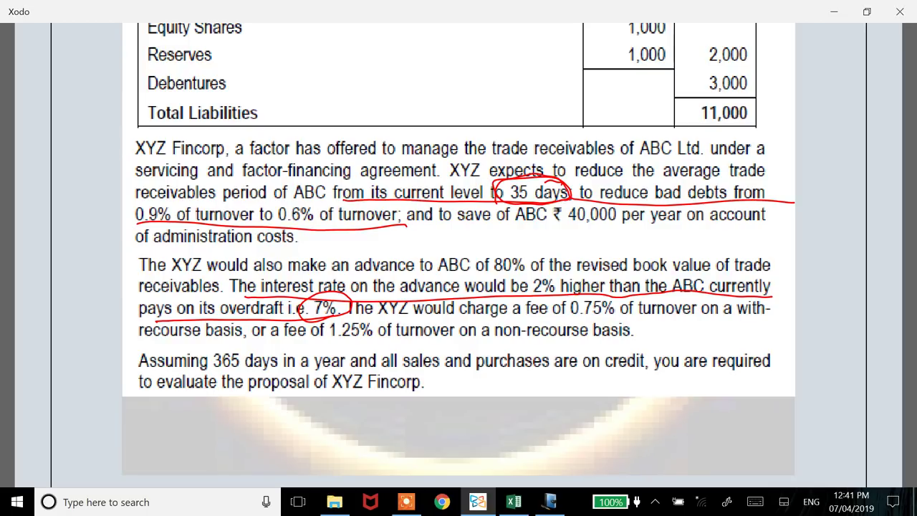
left_click_drag(414, 319, 781, 324)
left_click_drag(140, 342, 249, 344)
left_click_drag(458, 341, 651, 344)
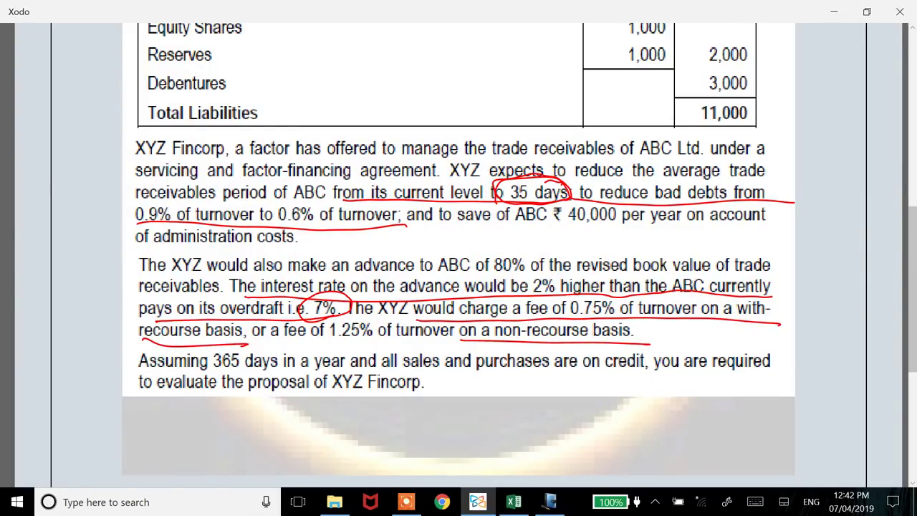
Switch back to Excel, replace the heading in cell C2 with "With recourse" and fit column C to it
key("alt+Tab")
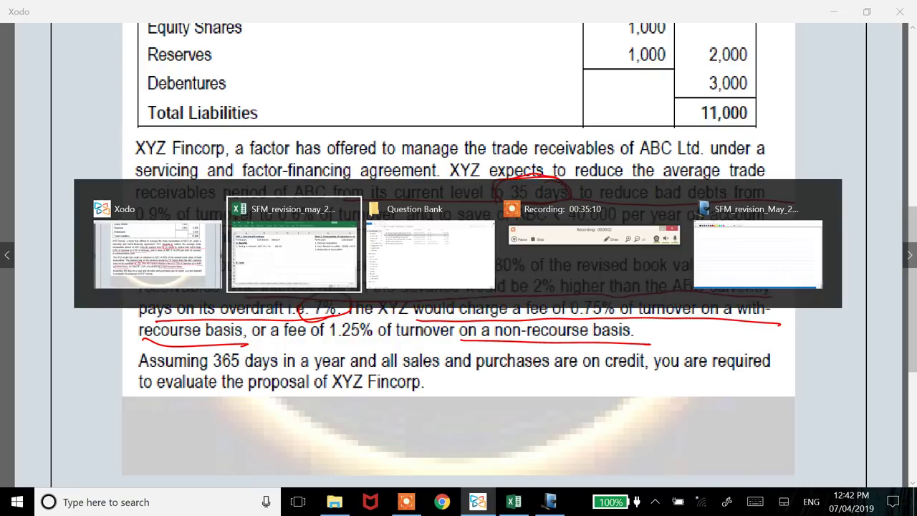
left_click(330, 160)
left_click(331, 136)
type("Wi")
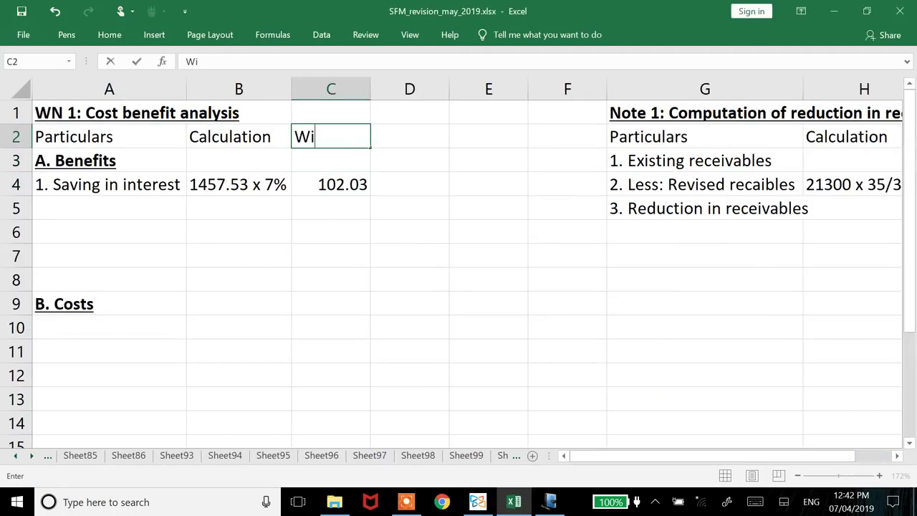
type("th recourse")
key("Return")
left_click(330, 136)
key("alt+h")
key("o")
key("i")
Enter the heading "Without recourse" in cell D2 and fit column D to it
left_click(443, 136)
type("Wi")
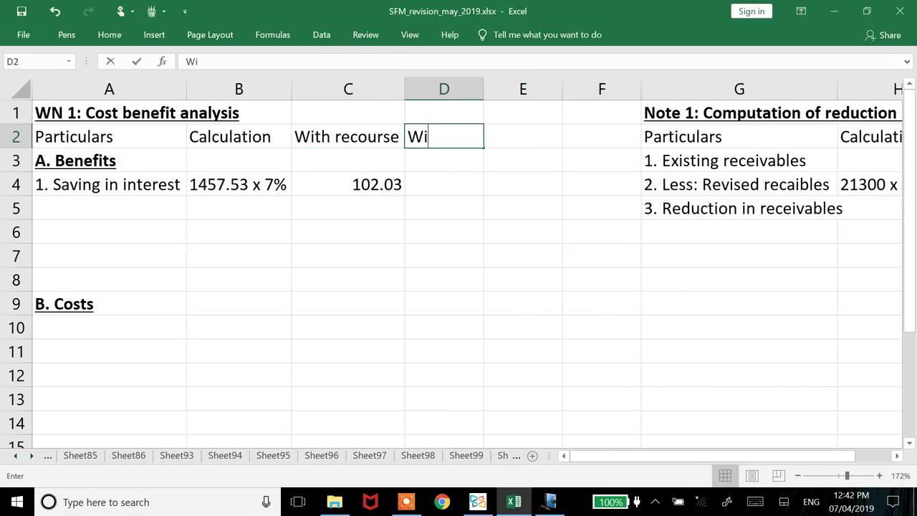
type("thout recourse")
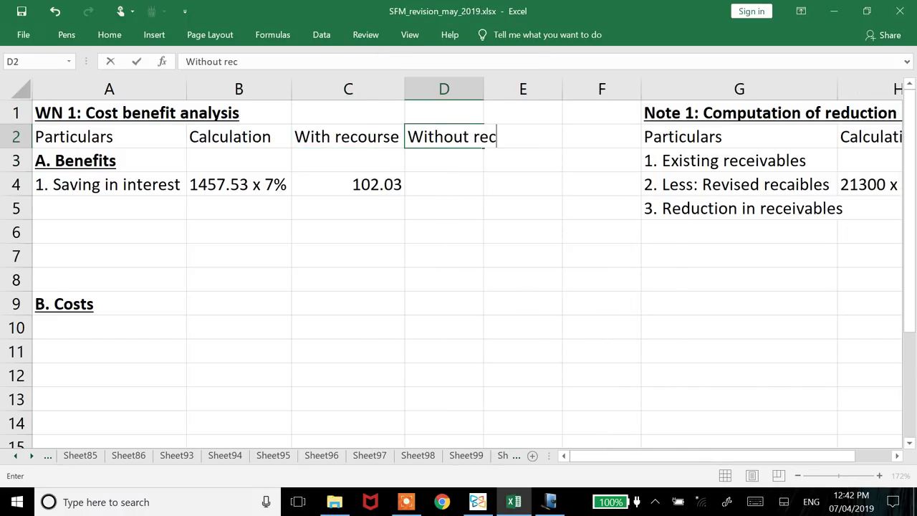
key("ctrl+Return")
key("alt+h")
key("o")
key("i")
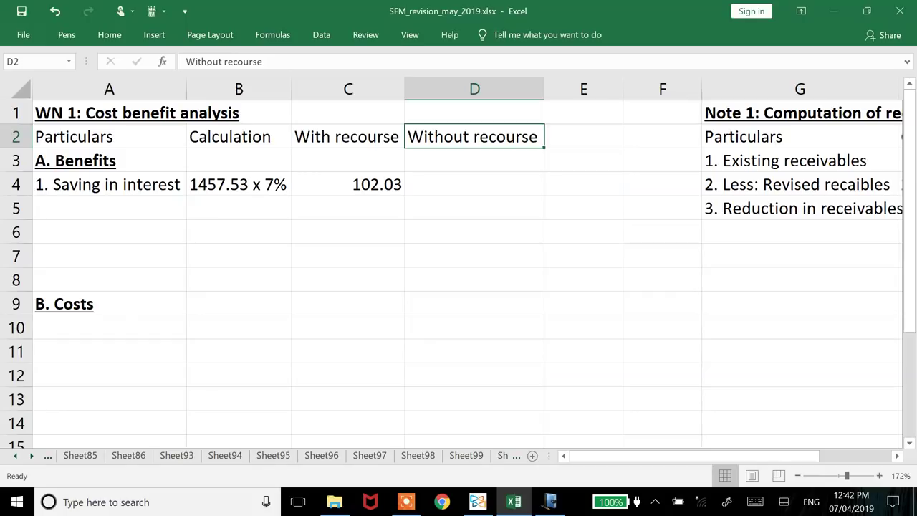
Switch to the question in Xodo and circle the 0.75% with-recourse fee and the 1.25% non-recourse fee
key("alt+Tab")
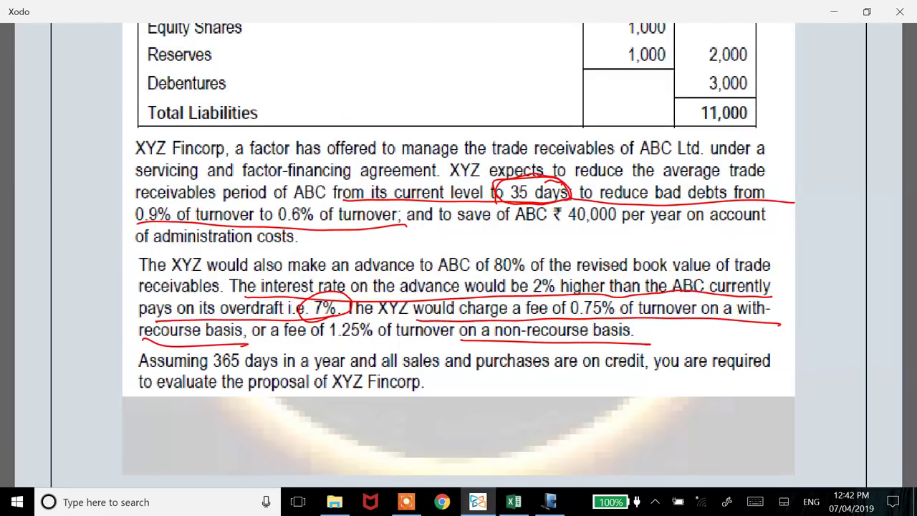
mouse_move(609, 294)
left_mouse_down()
mouse_move(553, 294)
mouse_move(632, 301)
left_mouse_up()
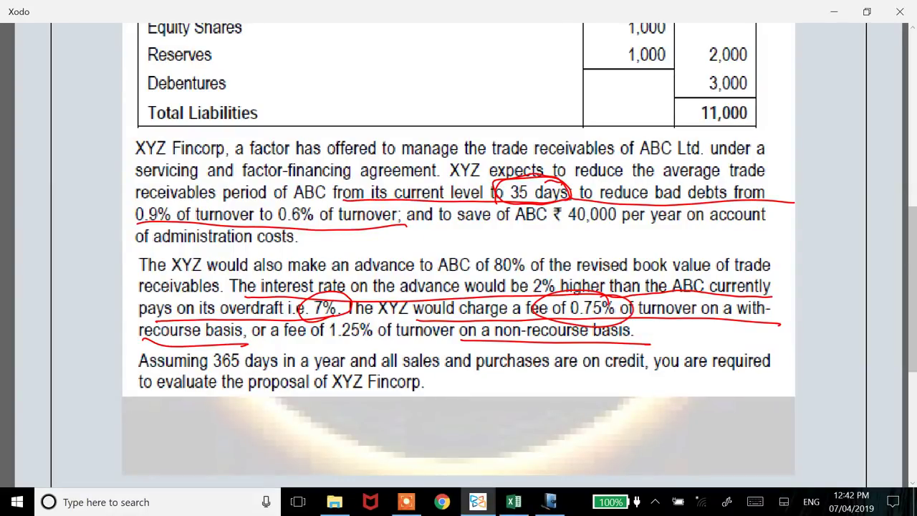
mouse_move(362, 316)
left_mouse_down()
mouse_move(340, 350)
mouse_move(379, 318)
left_mouse_up()
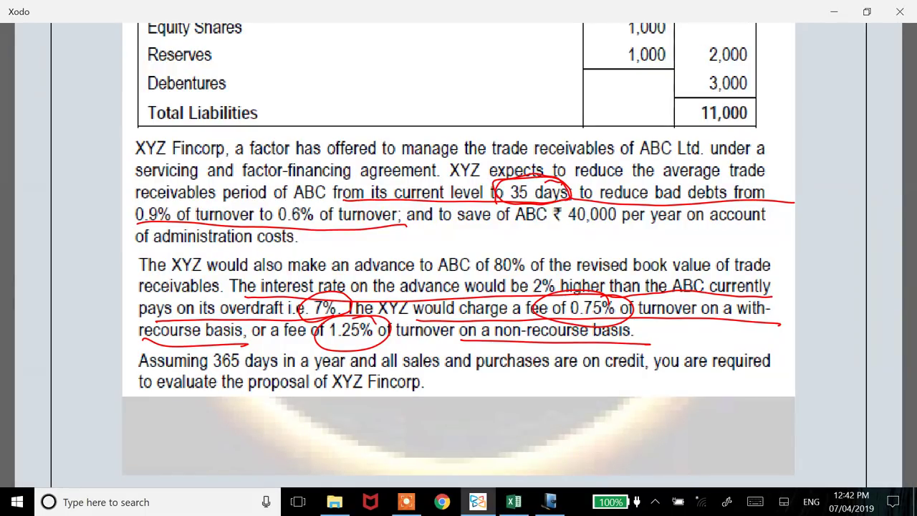
Switch back to Excel and enter "2. Saving in bad debt" under Benefits in cell A5
key("alt+Tab")
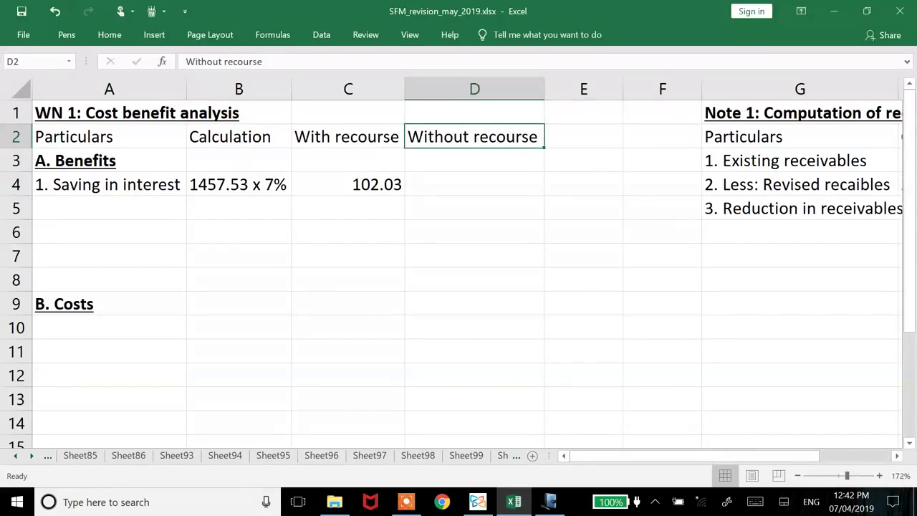
key("Down")
key("Down")
key("Down")
key("Left")
key("Left")
key("Left")
type("2. Saving in bad ")
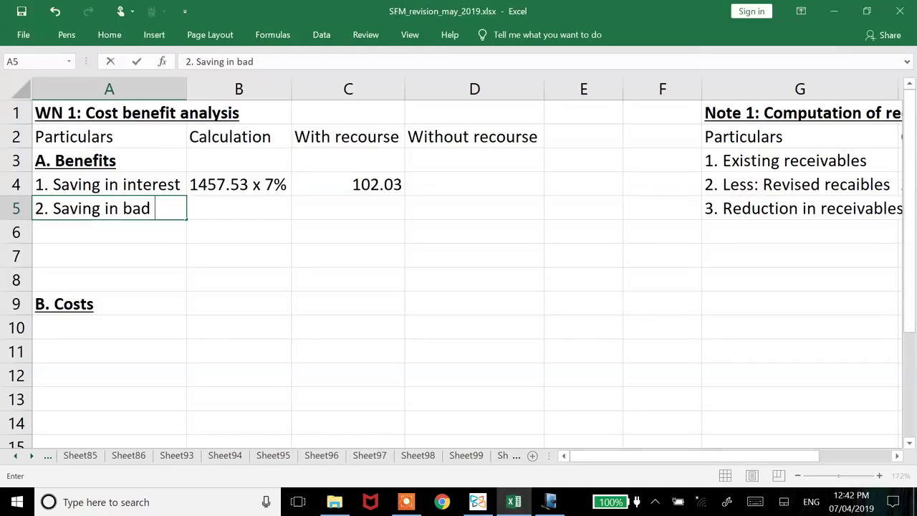
type("debt")
key("Return")
Compute the with-recourse bad debt saving in cell C5 with the formula =21300*0.3%
key("Up")
key("Right")
key("Right")
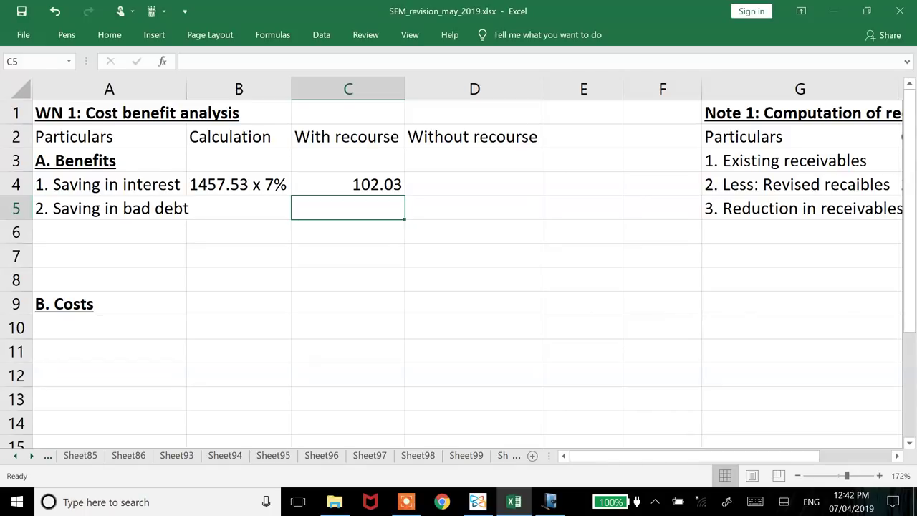
type("=21300")
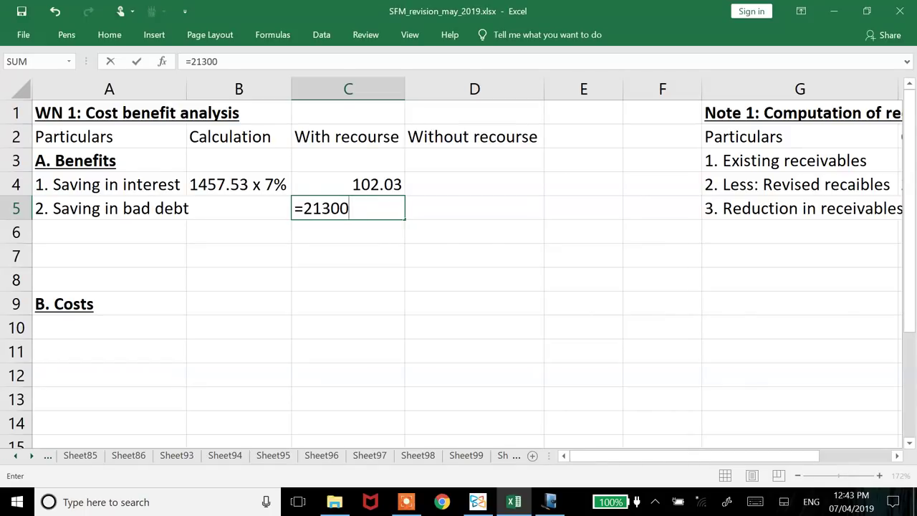
type("*0.3%")
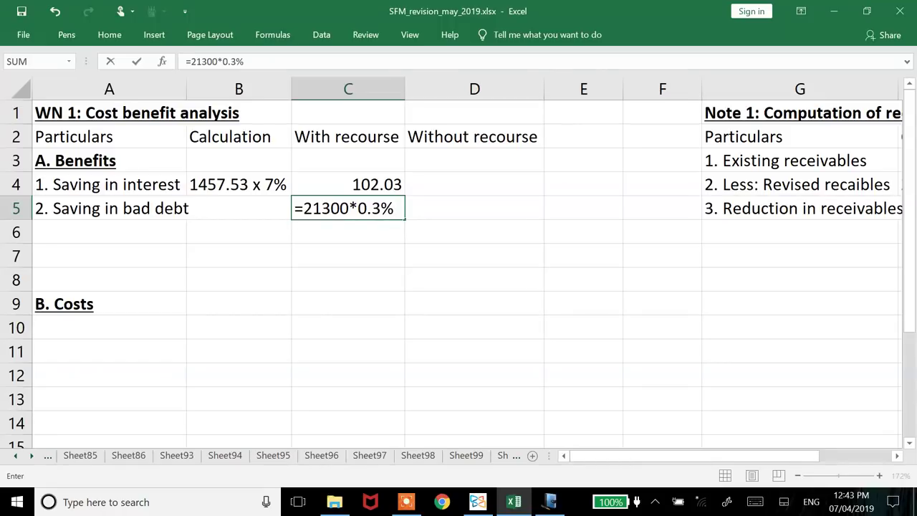
left_click(474, 231)
Compute the without-recourse bad debt saving in cell D5 with the formula =21300*0.9%
left_click(474, 208)
type("=213")
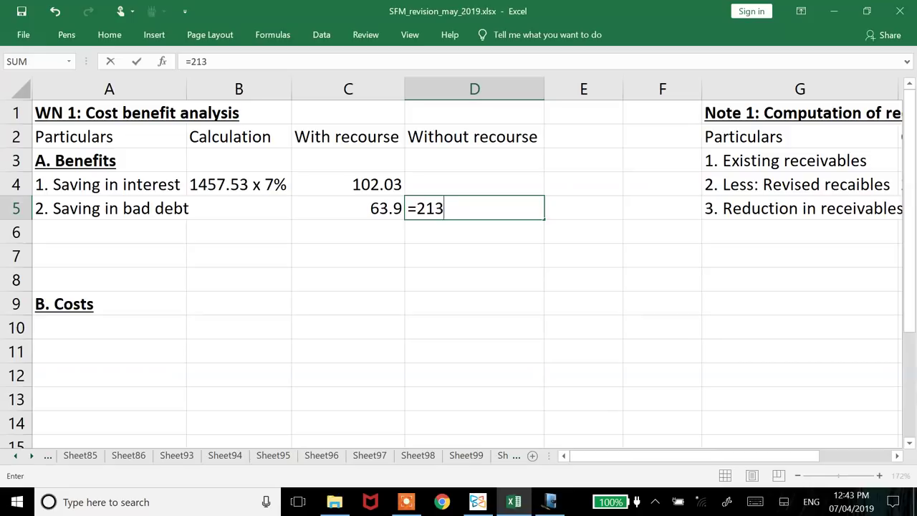
type("00*0")
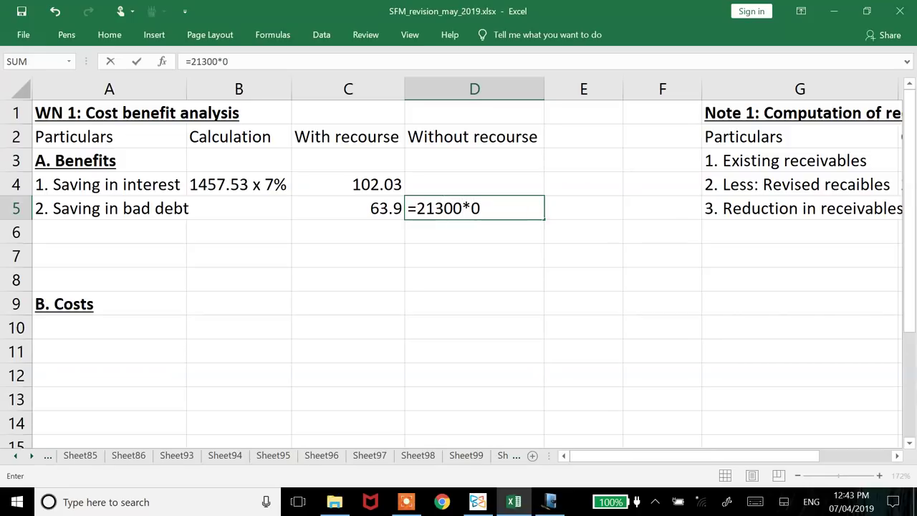
type(".9%")
key("Return")
key("Left")
key("Left")
key("Left")
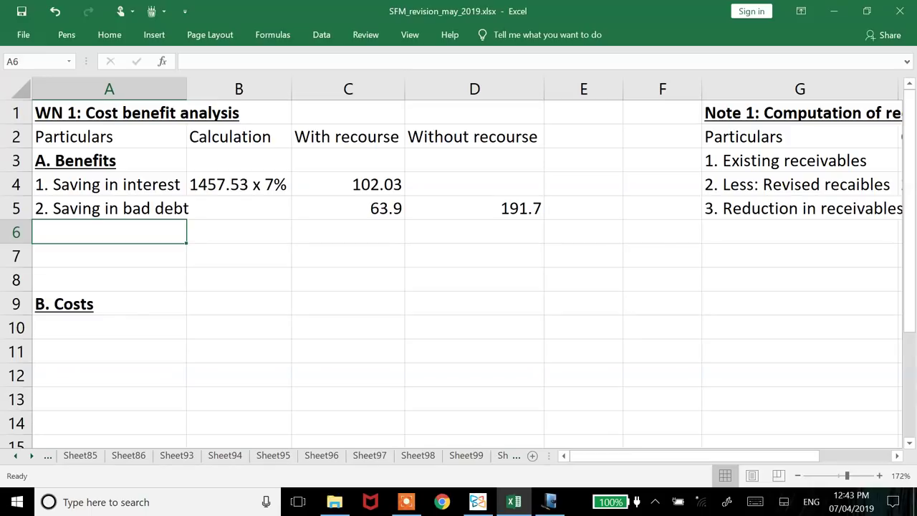
Check the question in Xodo, enter "3. Saving in admin cost" in cell A6 in Excel and fit column A to it
key("alt+Tab")
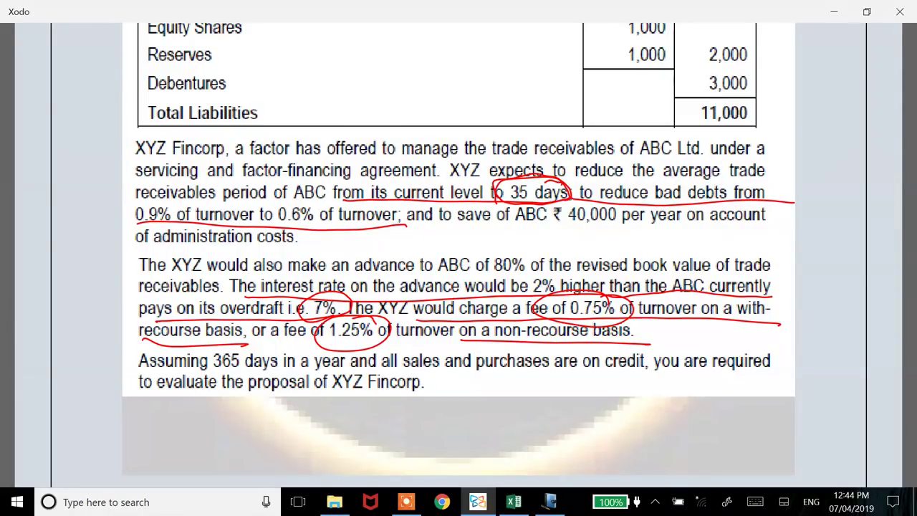
key("alt+Tab")
type("3. S")
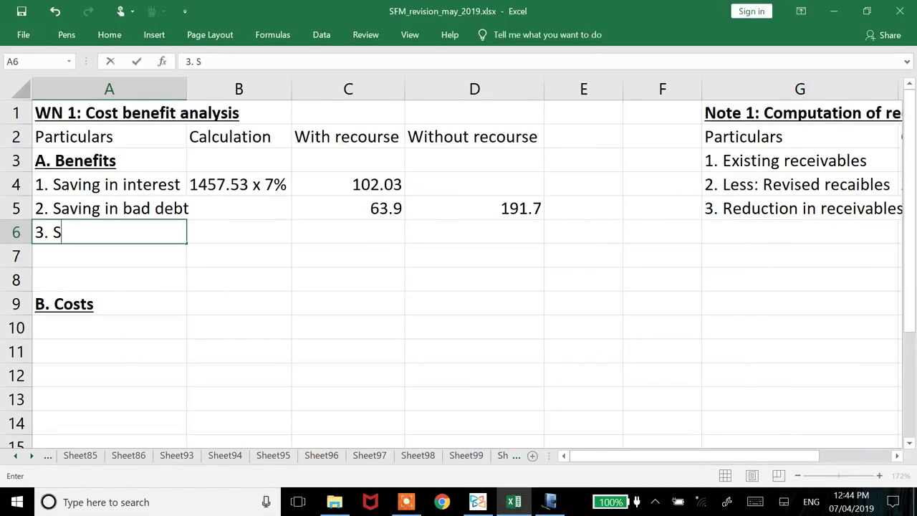
type("aviing")
key("BackSpace")
key("BackSpace")
key("BackSpace")
type("in")
key("BackSpace")
key("BackSpace")
type("ng in admin cos")
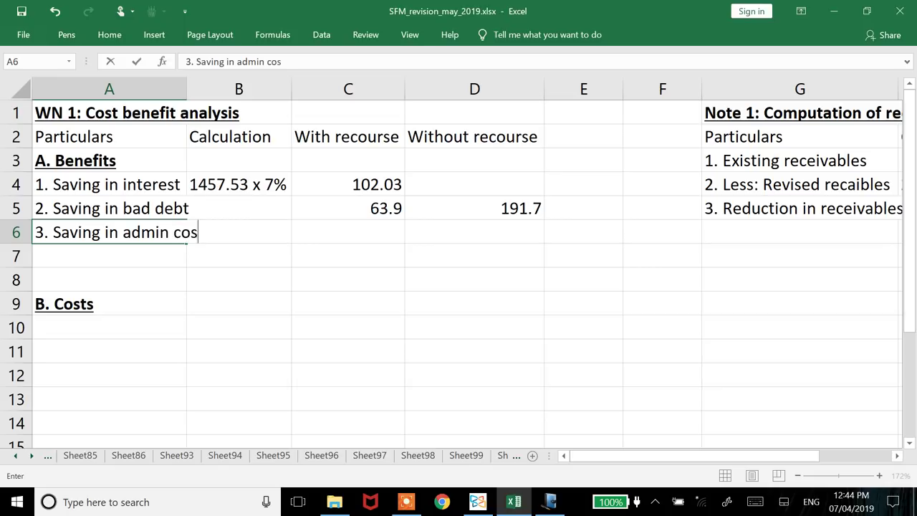
type("t")
key("Return")
key("Up")
key("alt+h")
key("o")
key("i")
Enter the admin cost saving of 40 in cell C6, rechecking the question, and copy it across to D6
key("Right")
key("Right")
key("alt+Tab")
key("alt+Tab")
type("5")
key("BackSpace")
type("40")
key("Right")
key("ctrl+r")
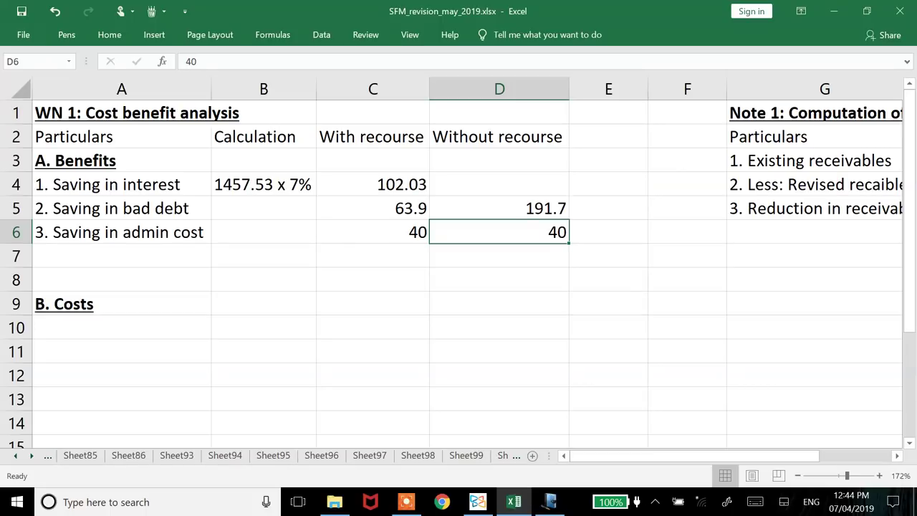
Switch to the question in Xodo, circle the words "2% higher than the ABC currently" and return to Excel
key("alt+Tab")
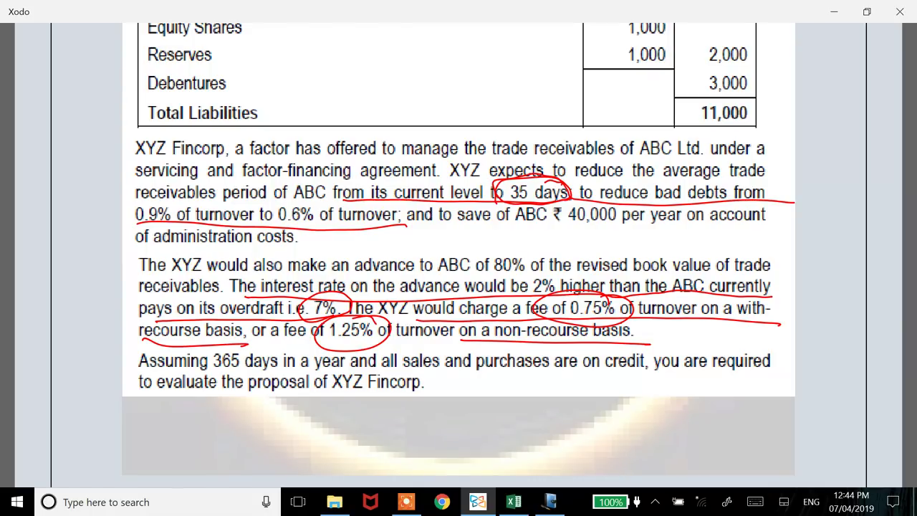
mouse_move(559, 267)
left_mouse_down()
mouse_move(534, 289)
mouse_move(788, 298)
mouse_move(566, 265)
left_mouse_up()
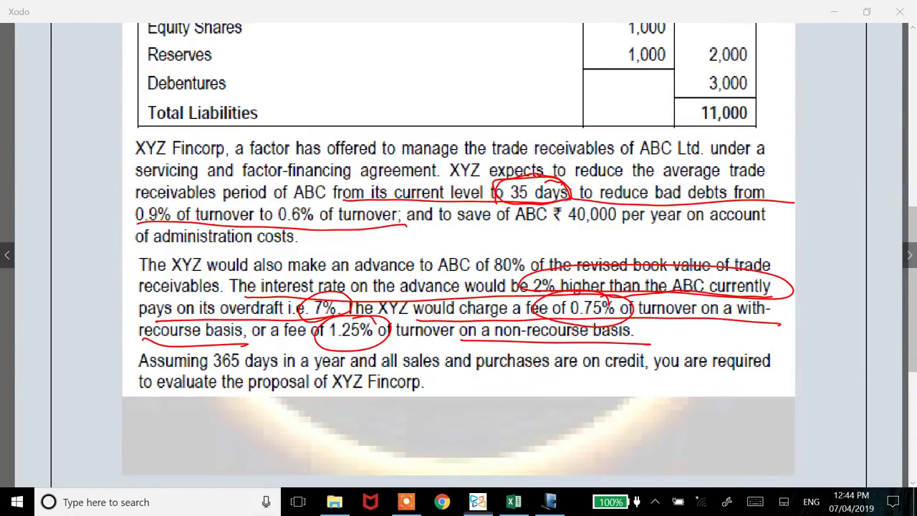
key("alt+Tab")
Compute 7% interest on the existing receivables beside Note 1 in cell K3 with the formula =I3*7%
key("Right")
key("Right")
key("Right")
key("Right")
key("Right")
key("Up")
key("Up")
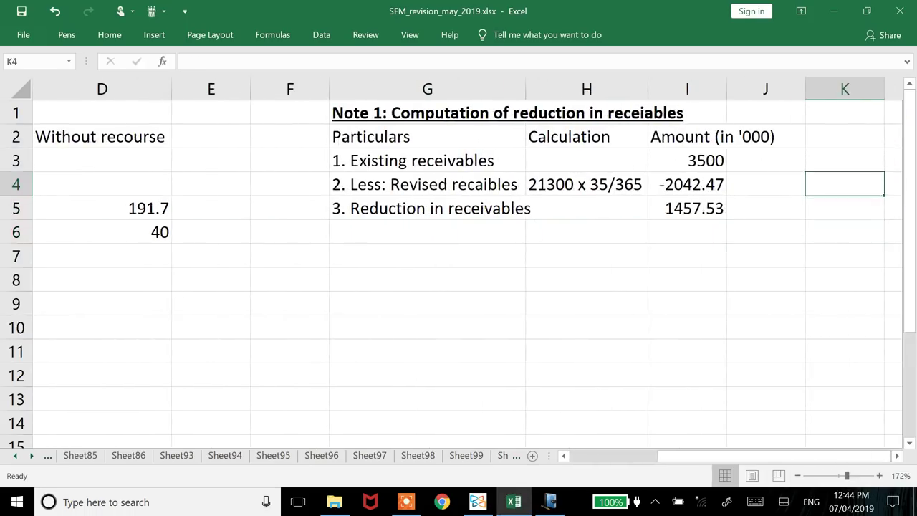
key("Right")
key("Right")
key("Left")
key("Left")
key("Up")
type("=")
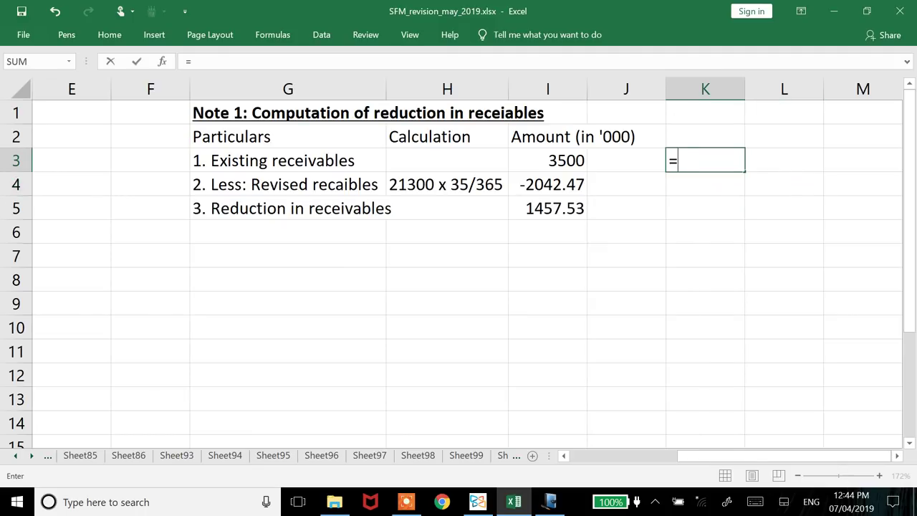
key("Left")
key("Left")
type("*7%")
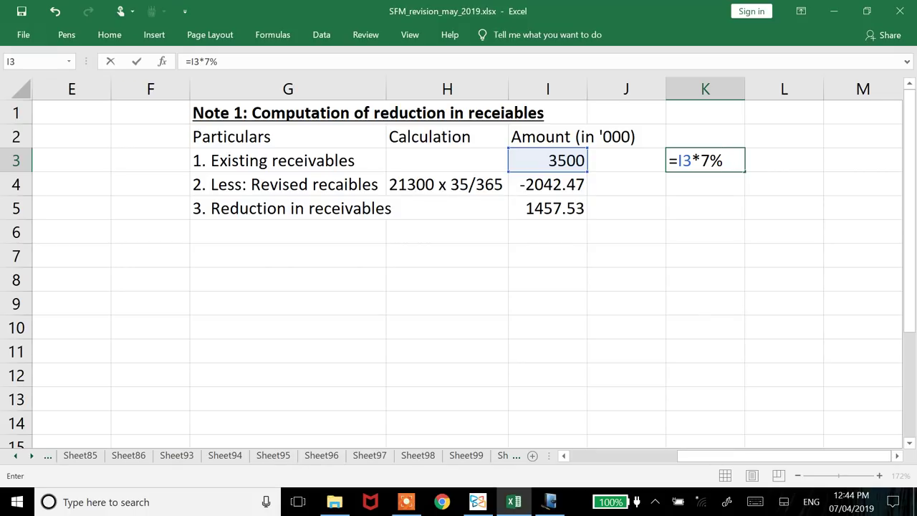
key("Return")
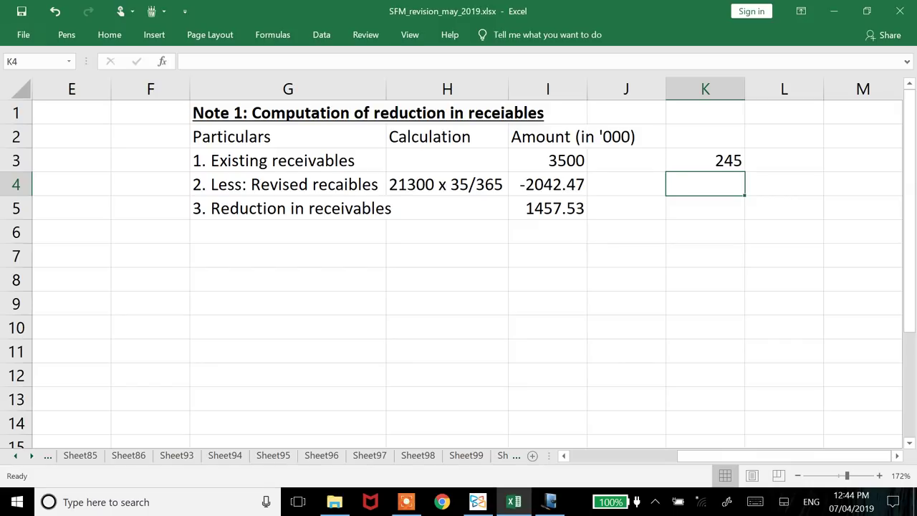
Compute the interest on the revised receivables in cell K4 with the formula =(I4*80%*9%)+(I4*0.2*7%)
type("=(")
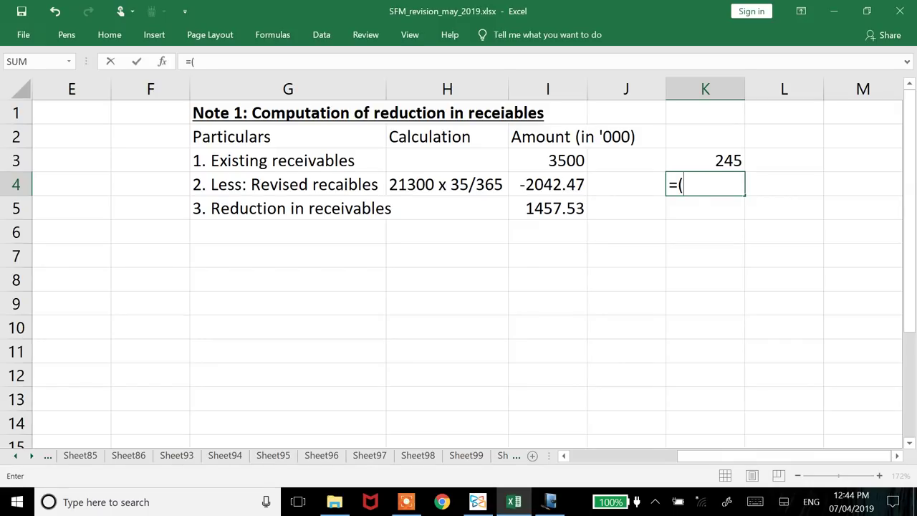
key("Left")
key("Left")
type("*80")
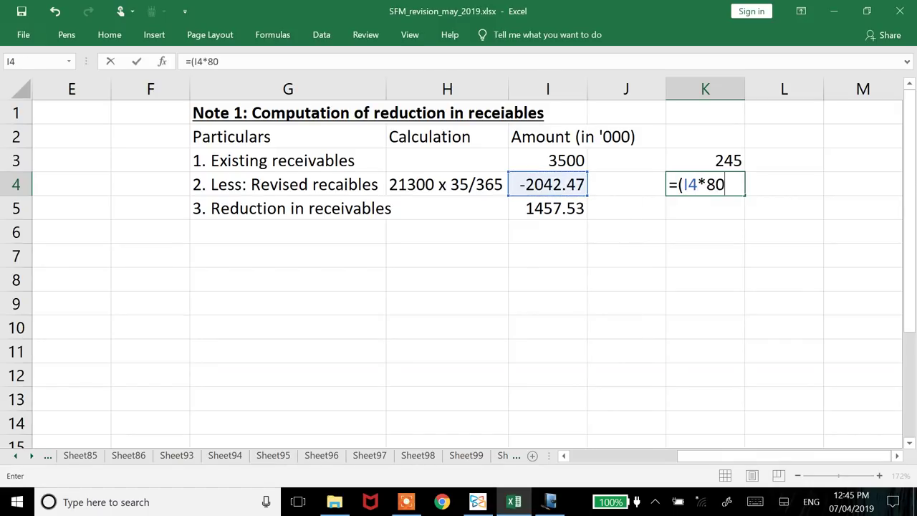
type("%*9%")
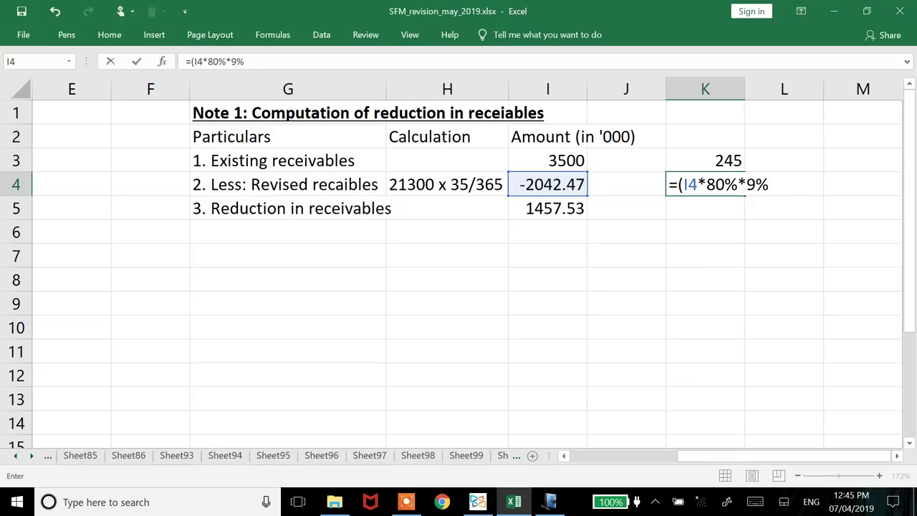
type(")+(")
key("Left")
key("Left")
type("*0.2*7%")
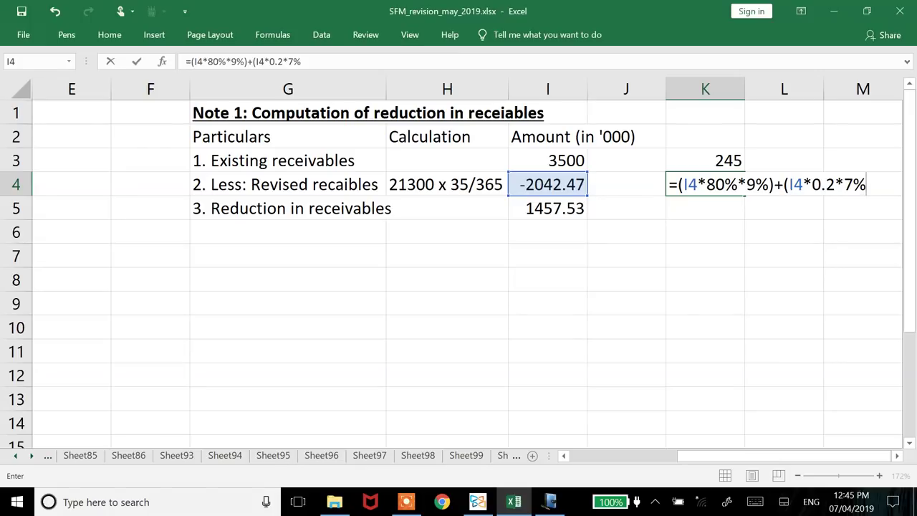
type(")")
key("Return")
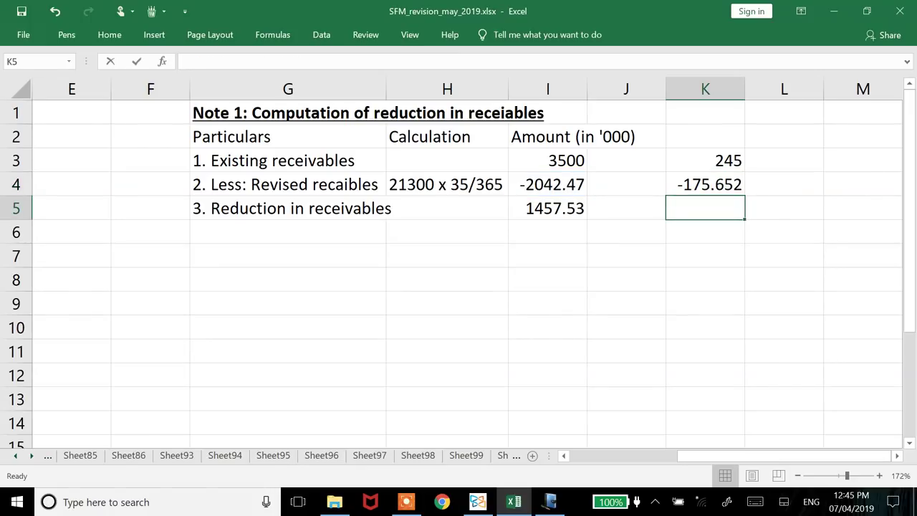
Compute the net interest saving in cell K5 with the formula =K3+K4
type("=")
key("Up")
key("Up")
type("+")
key("Up")
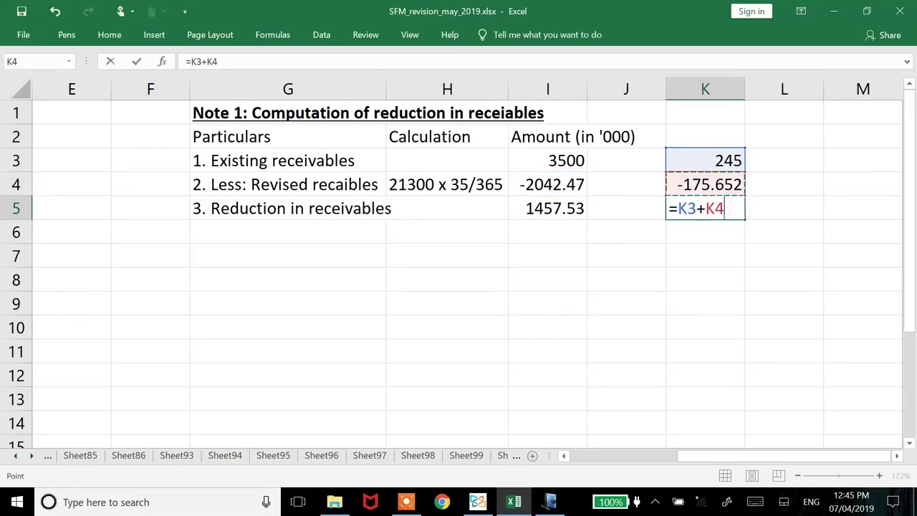
key("Return")
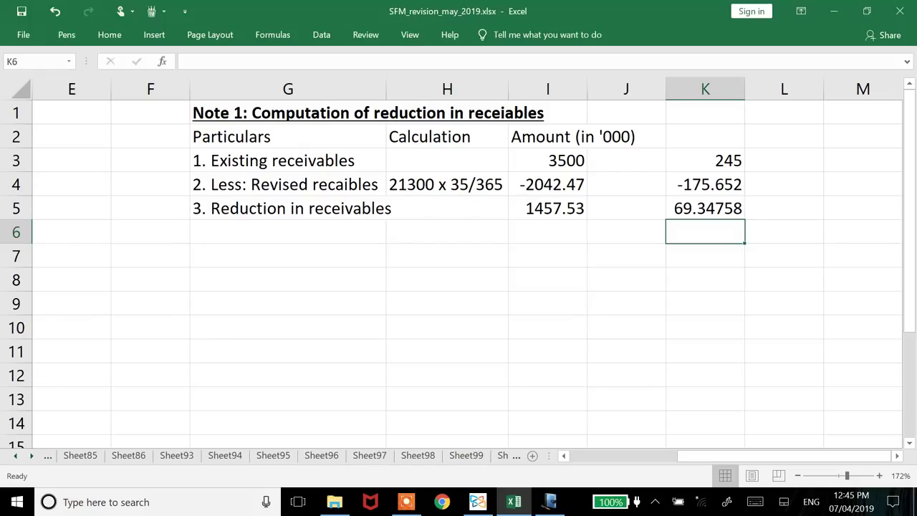
Review the formulas behind the existing and revised receivables figures in Note 1
key("Up")
key("Up")
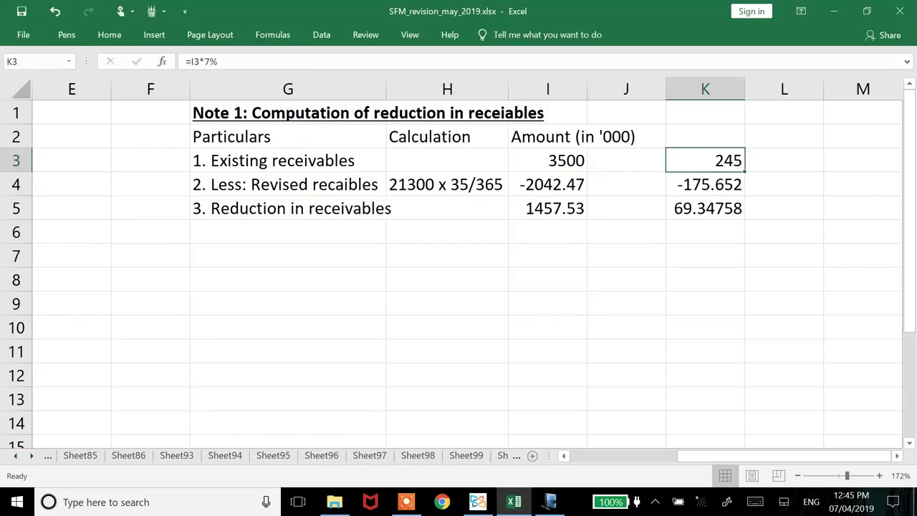
key("Left")
key("Left")
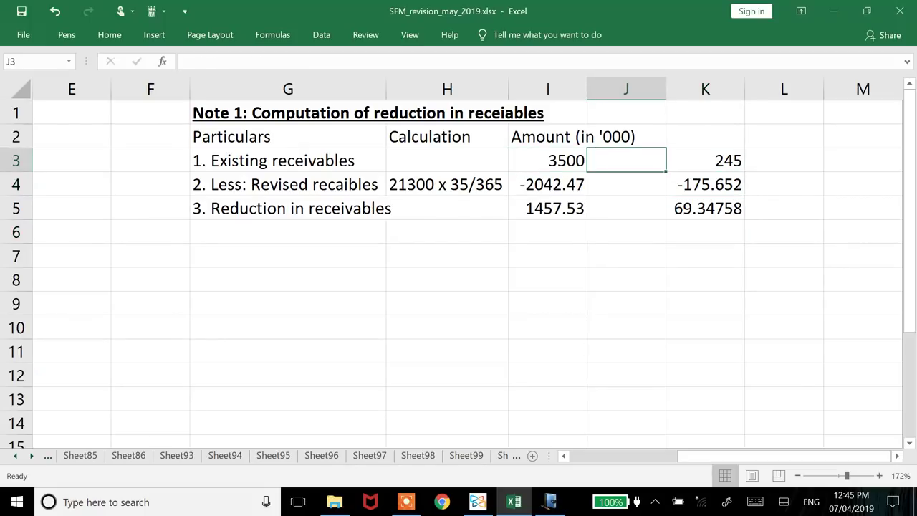
left_click(626, 184)
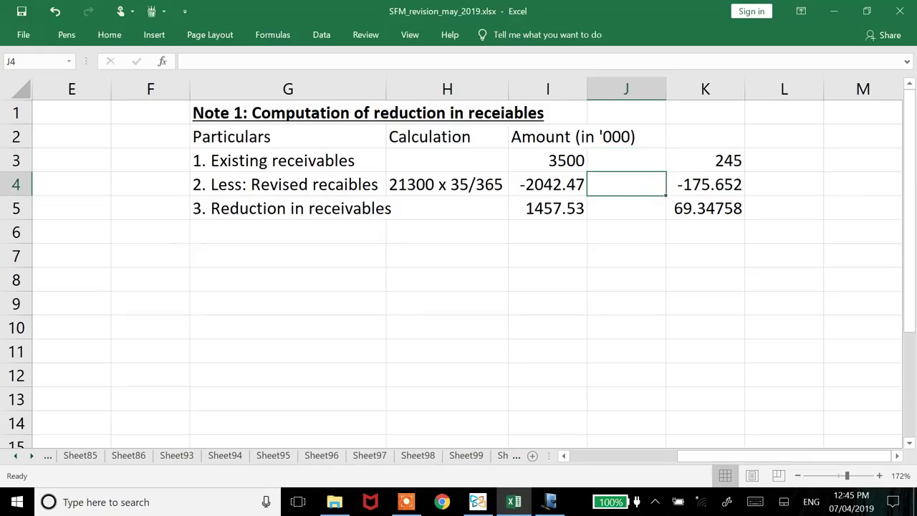
left_click(547, 185)
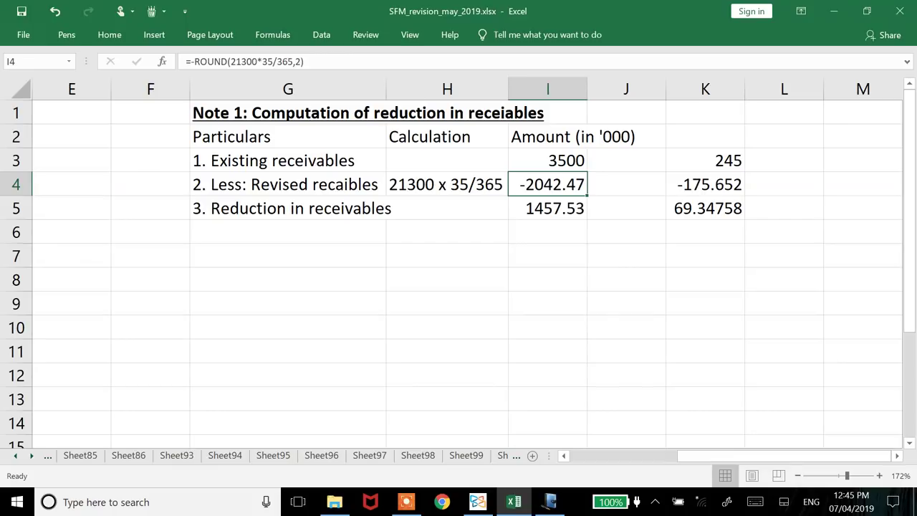
Enter "1. Extra cost on amount lent by factor" in A10, under the B. Costs heading
key("Left")
key("Left")
key("Left")
key("Left")
key("Left")
key("Left")
key("Left")
key("Left")
key("Down")
key("Down")
key("Down")
key("Down")
key("Down")
key("Down")
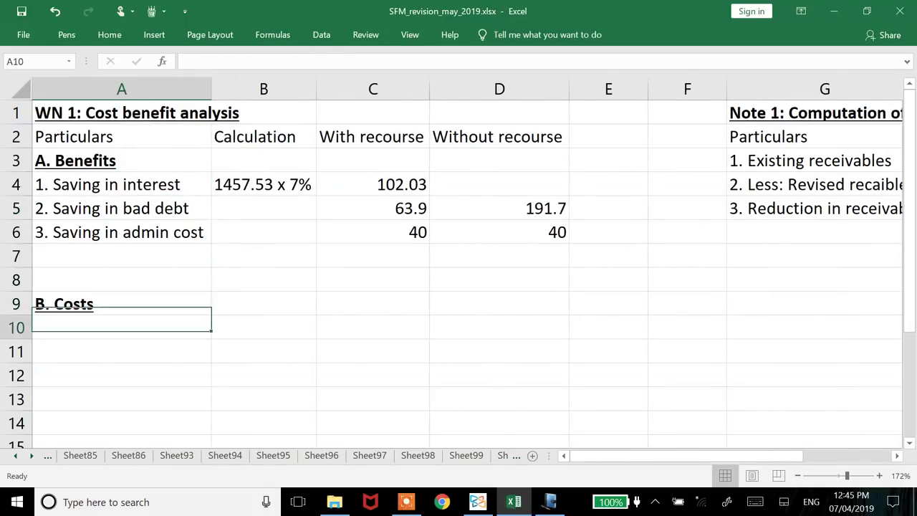
type("1. Extra cost on amount lent by factor")
key("Return")
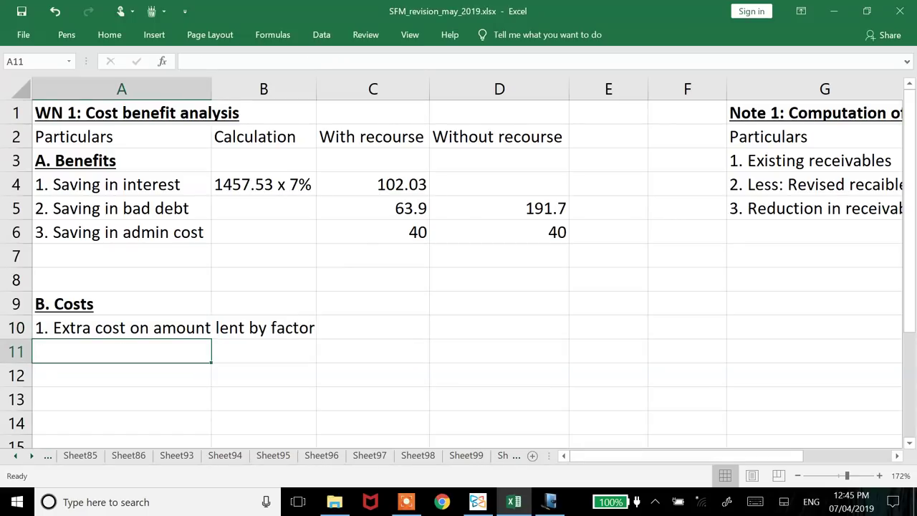
AutoFit column A to the extra cost label in A10
key("Down")
key("Down")
key("Down")
key("Down")
key("Down")
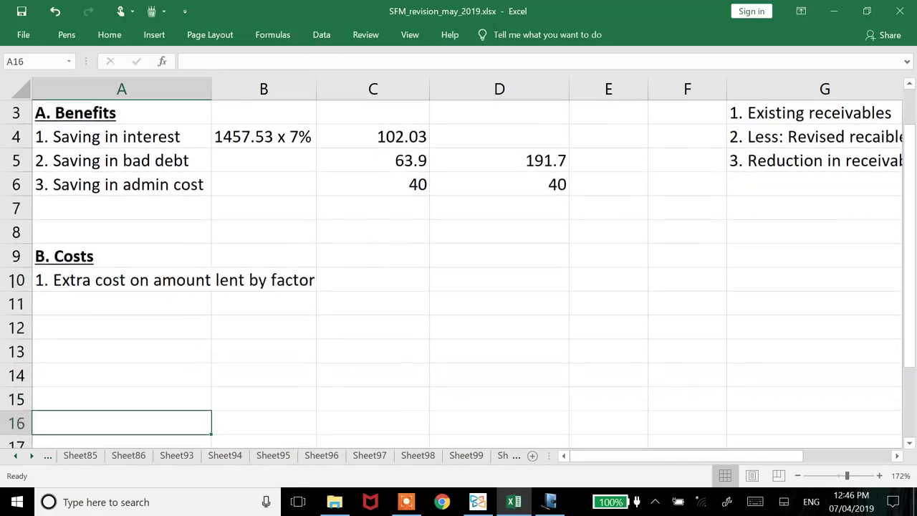
key("ctrl+Up")
key("alt+h")
key("o")
key("i")
Enter the calculation text "(2042.47 x 80% x 2%)" in B10 and AutoFit column B to it
key("Right")
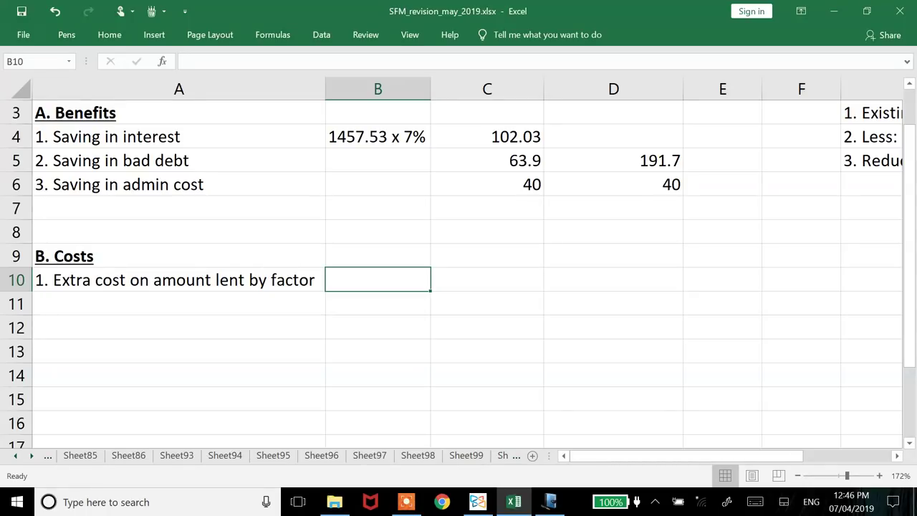
type("(20")
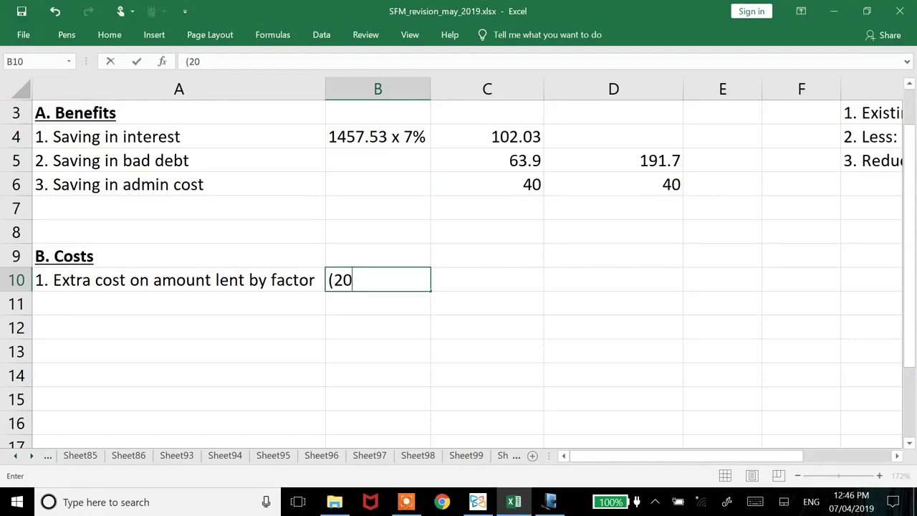
type("42.47 x 80% x 2%)")
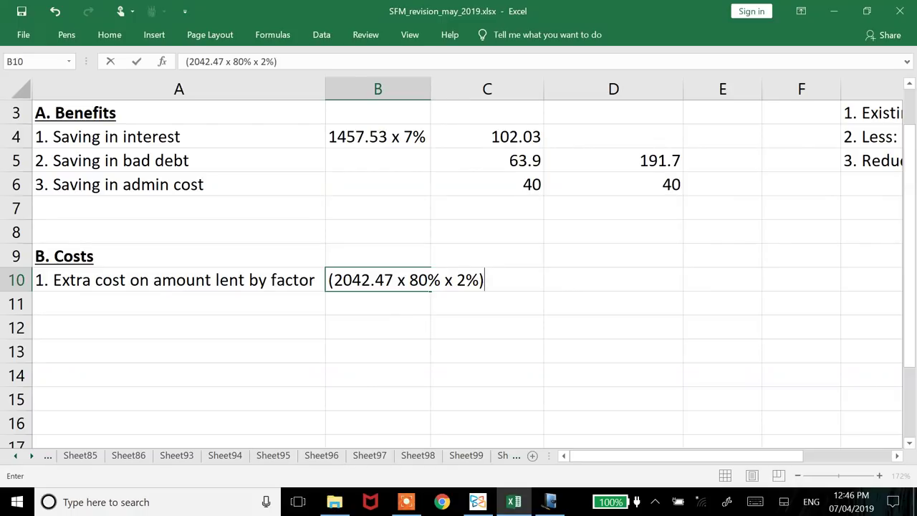
key("Return")
key("Up")
key("alt+o")
key("c")
key("a")
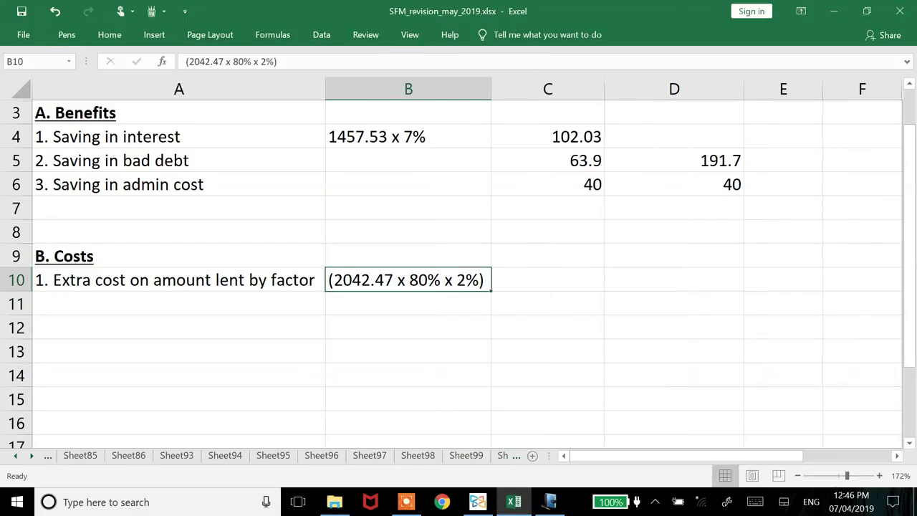
Enter =ROUND(2042.47*80%*2%,2) as the with-recourse extra cost in C10
left_click(548, 280)
type("=round(2042.47*80%*2%,2")
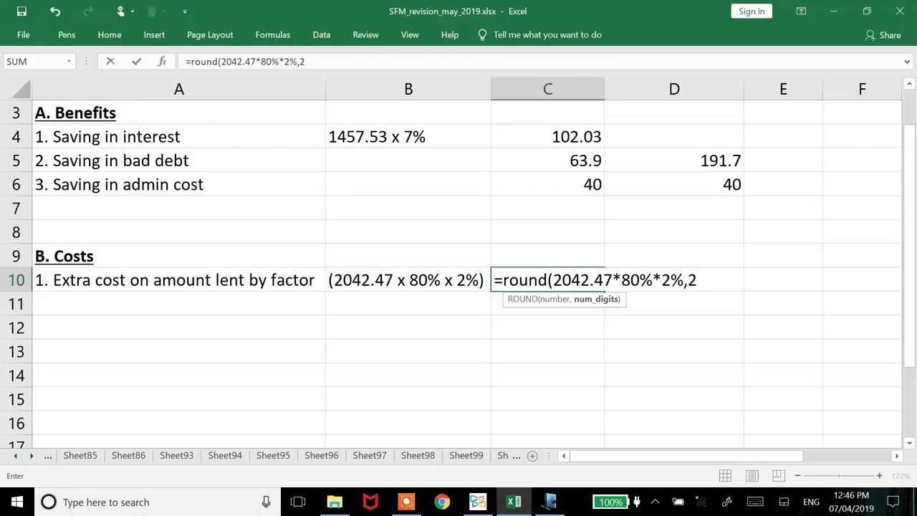
type(")")
key("Return")
left_click(673, 279)
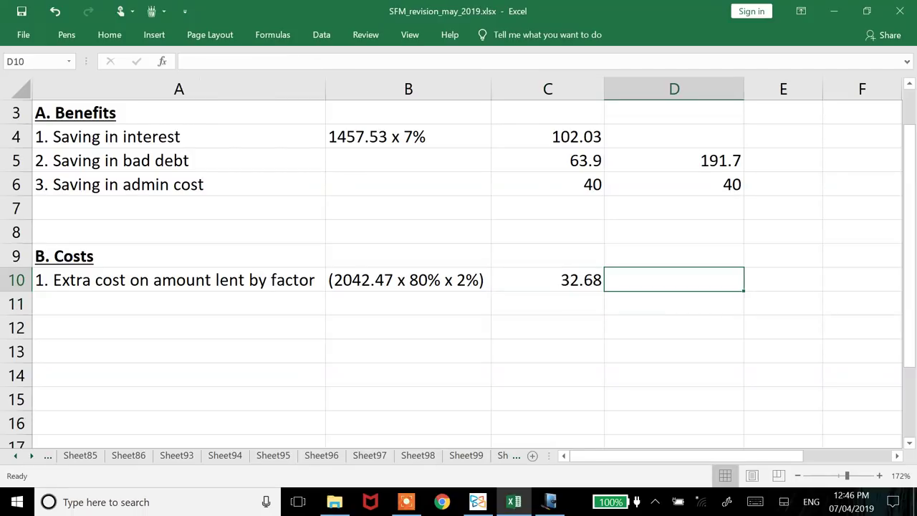
type("=")
key("Up")
key("Up")
key("Up")
key("Up")
key("Up")
key("Up")
key("Left")
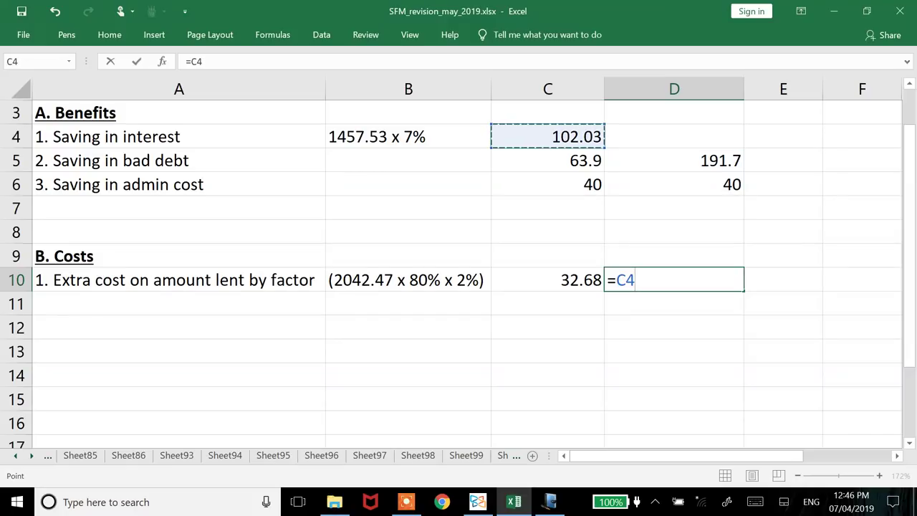
key("Escape")
Copy the with-recourse extra cost from C10 into the without-recourse cell D10
key("Left")
key("ctrl+c")
key("Right")
key("Return")
Compute the interest saving minus the extra factor cost in F10 with =C4-C10
key("Right")
key("Right")
type("=")
key("Up")
key("Up")
key("Up")
key("Up")
key("Up")
key("Up")
key("Left")
key("Left")
key("Left")
type("-")
key("Left")
key("Left")
key("Left")
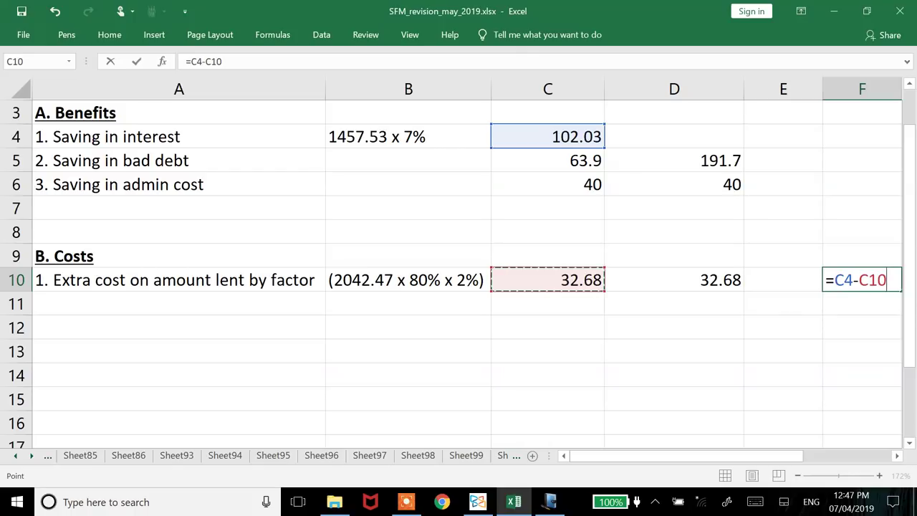
key("Return")
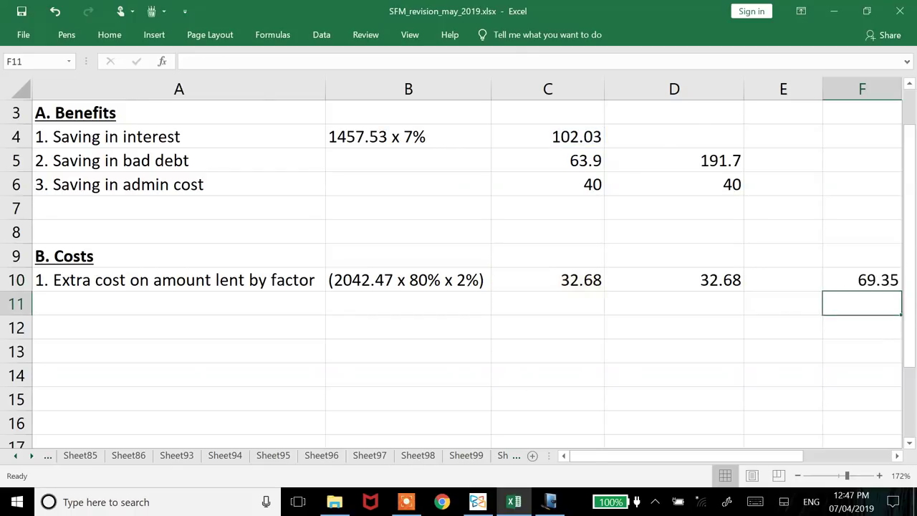
Compare the net interest check with the calculations in K3:K5 beside Note 1
key("Right")
key("Up")
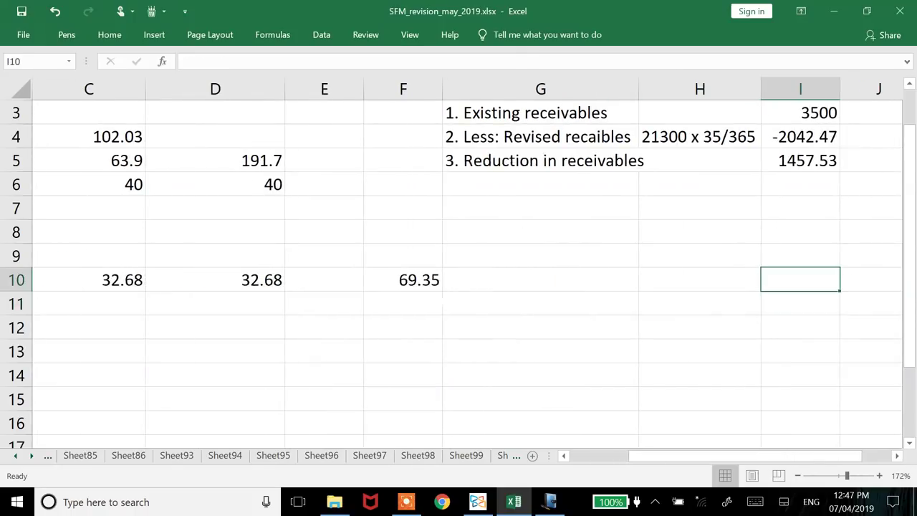
key("Right")
key("Right")
key("Up")
key("Up")
key("Up")
key("Up")
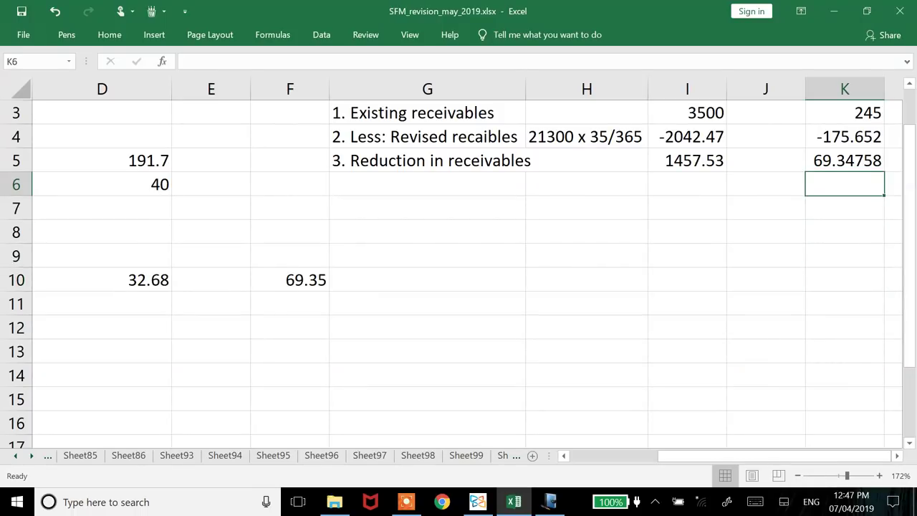
key("Up")
key("Up")
key("Up")
key("Up")
key("Down")
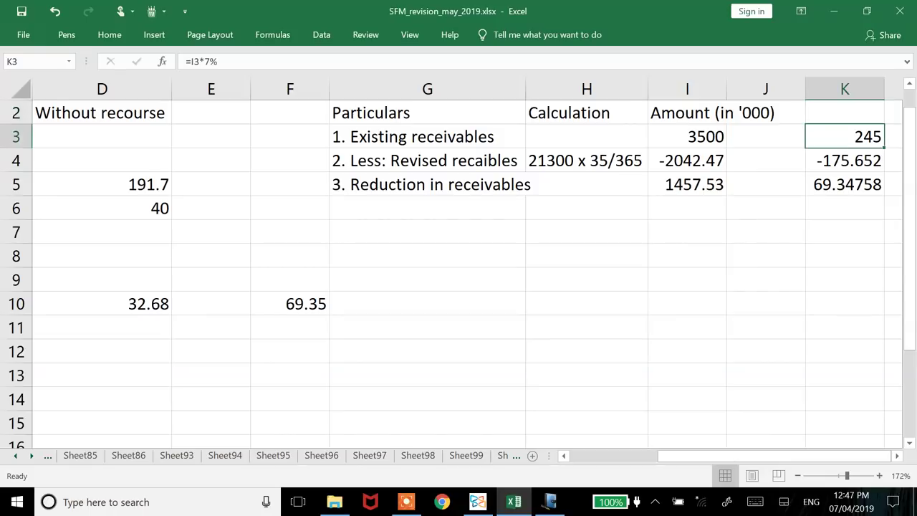
key("Down")
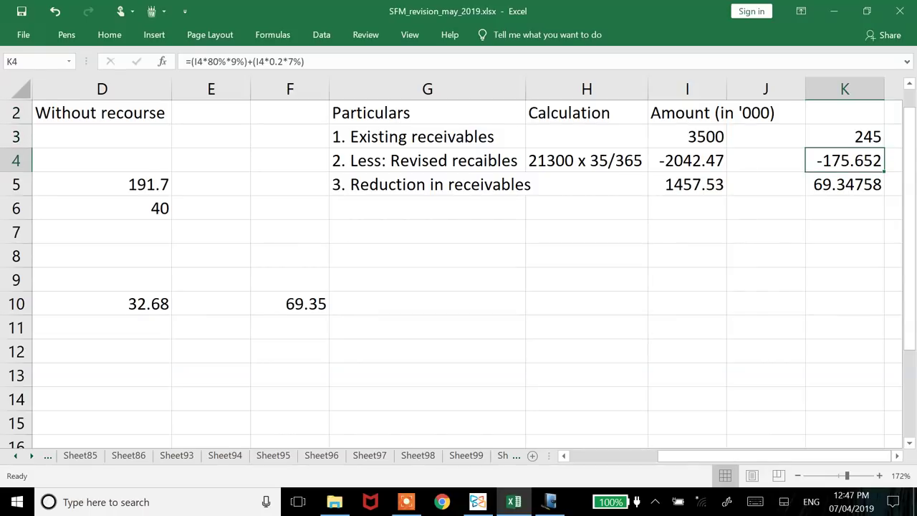
key("Down")
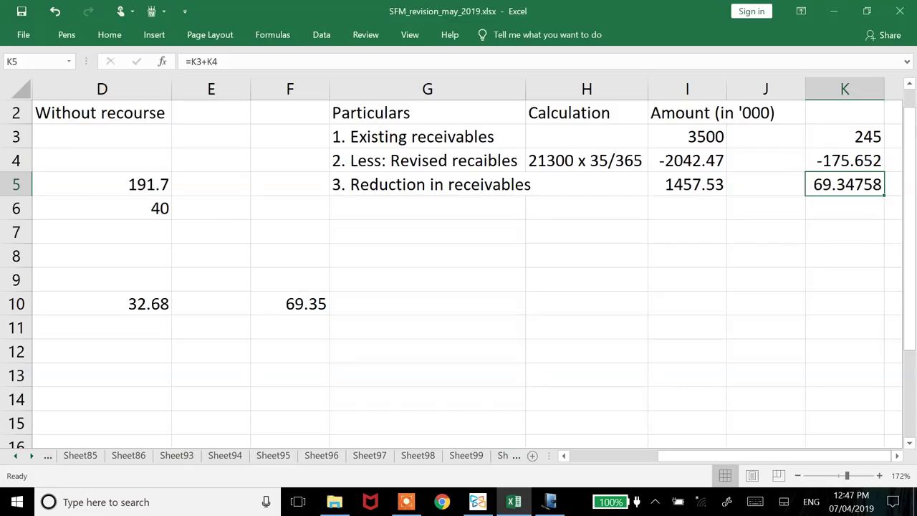
key("Up")
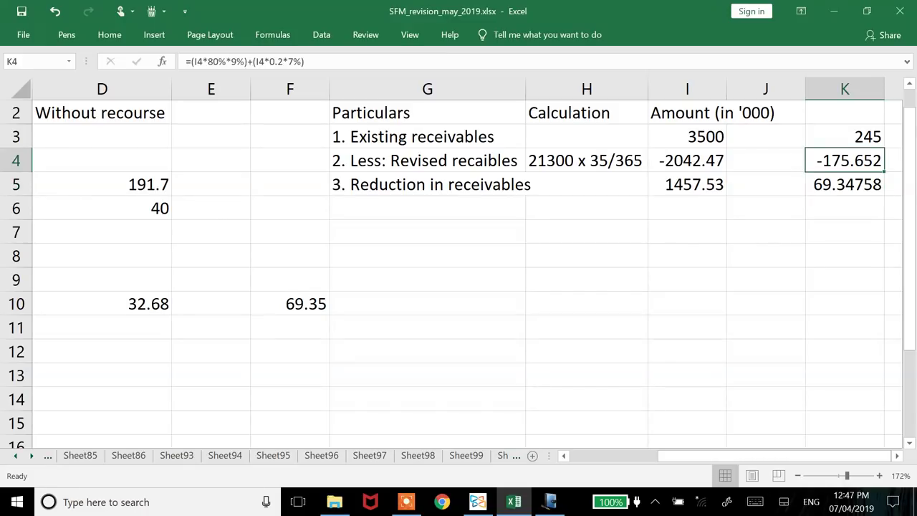
key("Up")
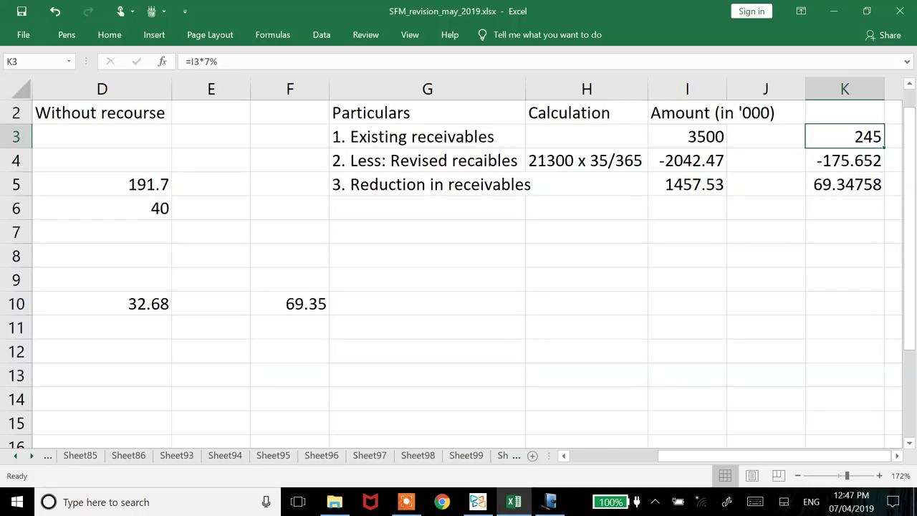
key("Down")
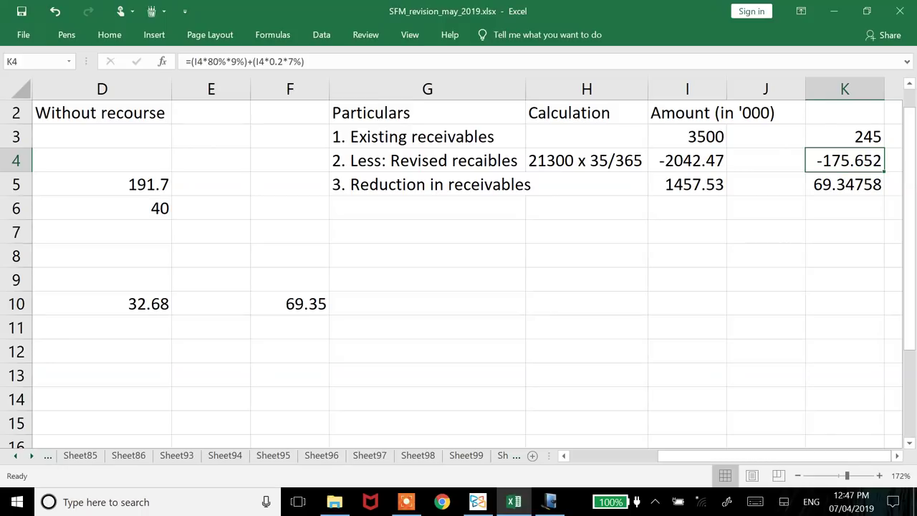
key("Down")
Return to the cost benefit table and check the factor's fee terms in the question open in Xodo
key("Left")
key("Home")
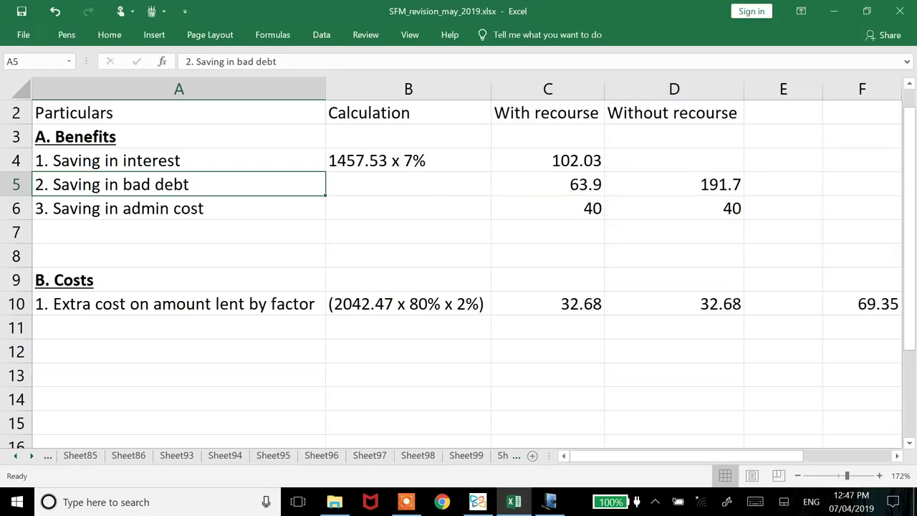
key("Down")
key("Down")
key("Down")
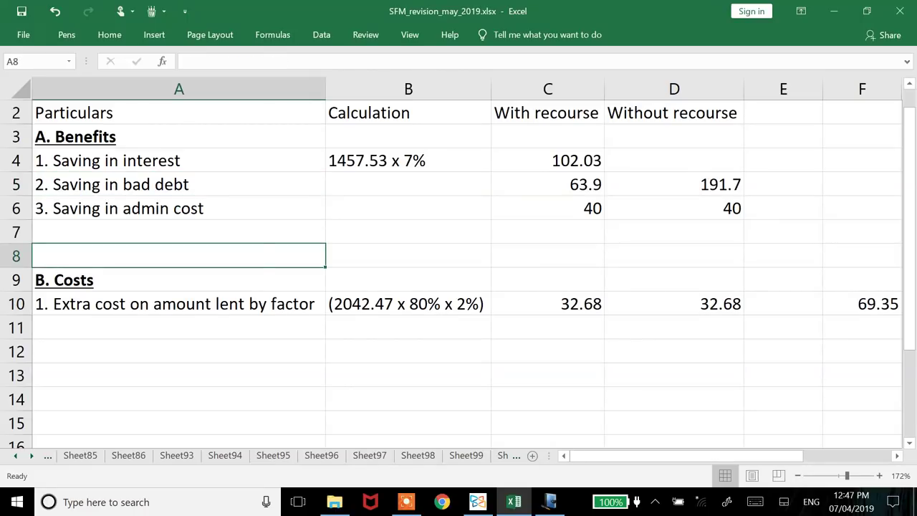
key("Right")
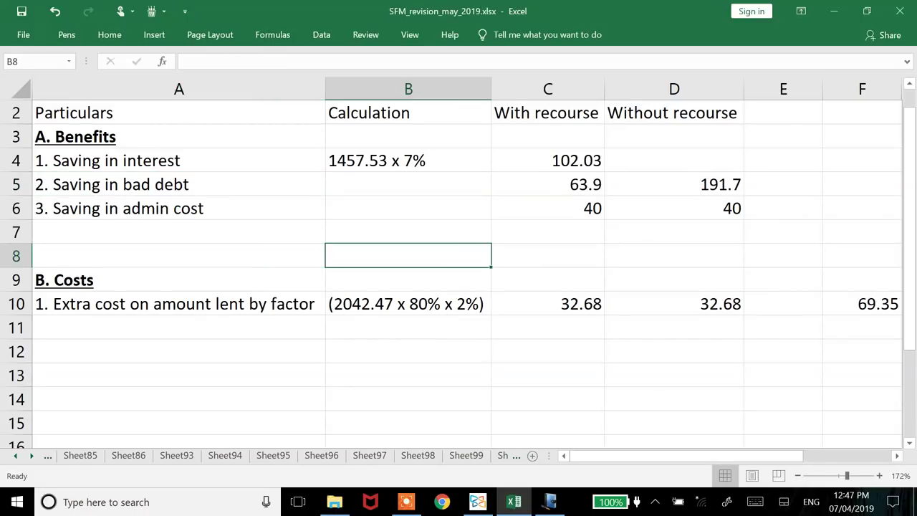
key("alt+Tab")
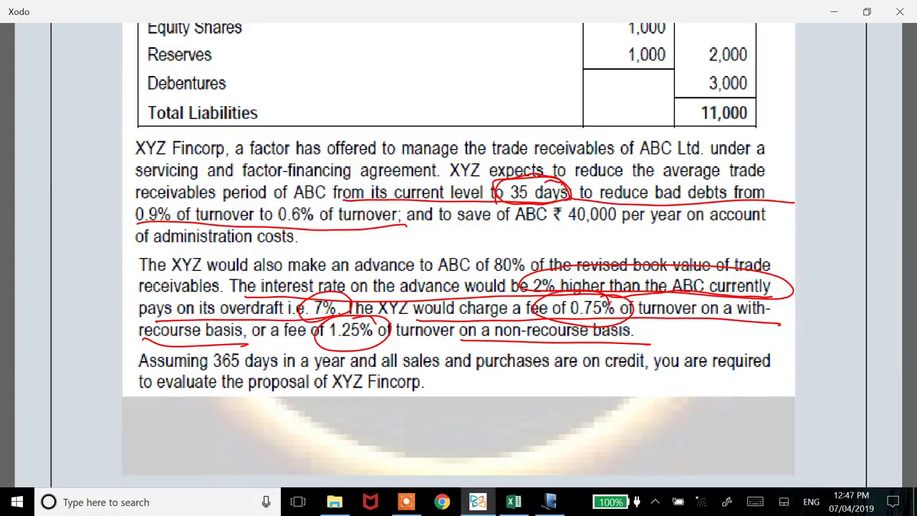
key("alt+Tab")
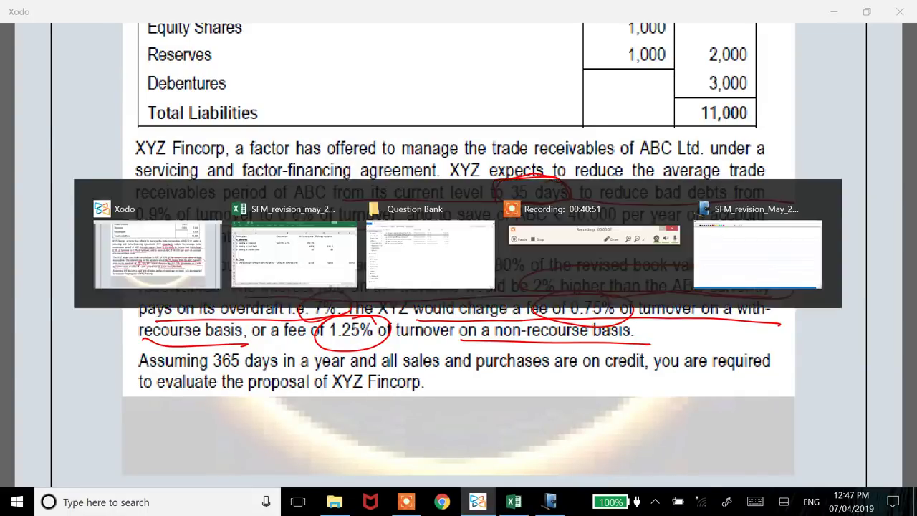
Enter "2. Factor commission" in A11 as the second cost item
key("Down")
key("Down")
key("Down")
key("Left")
type("2.")
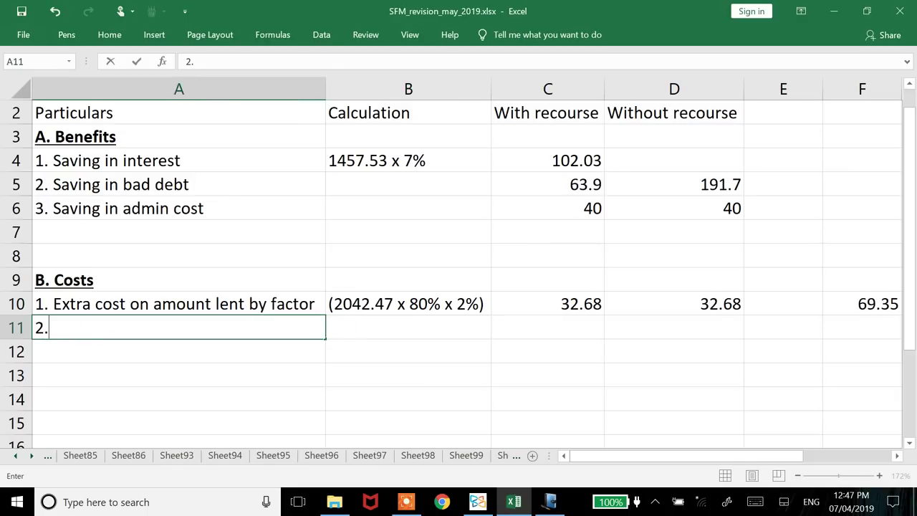
type(" Factor commission")
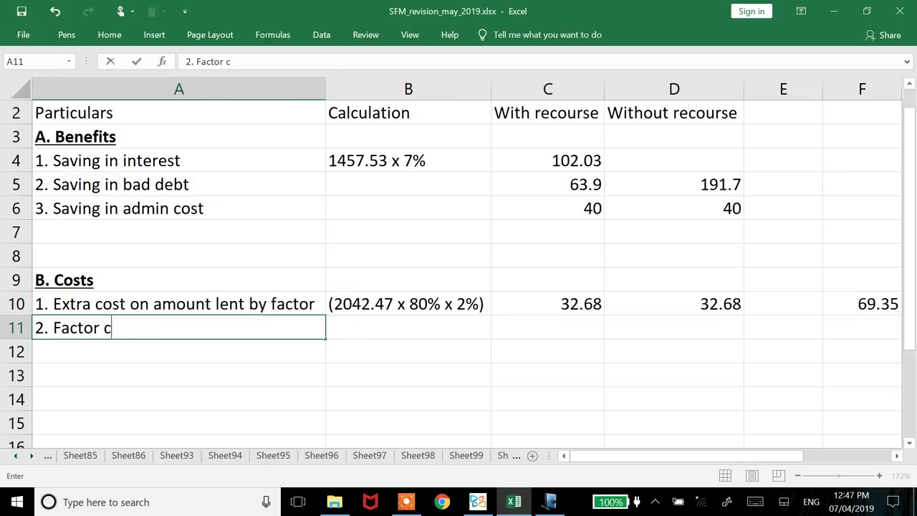
key("ctrl+Return")
Clear the net interest check calculation from F10 and G10
key("Down")
key("Right")
key("Right")
key("Right")
key("Right")
key("Right")
key("Up")
key("Up")
key("shift+Right")
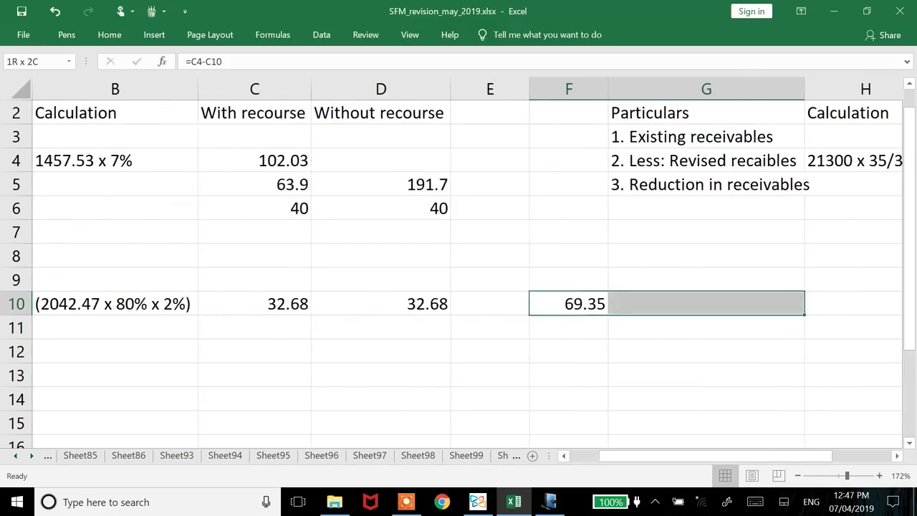
key("Delete")
Review the cost benefit table from the Particulars heading through the with-recourse and without-recourse columns down to the factor commission row
key("Left")
key("Left")
key("Home")
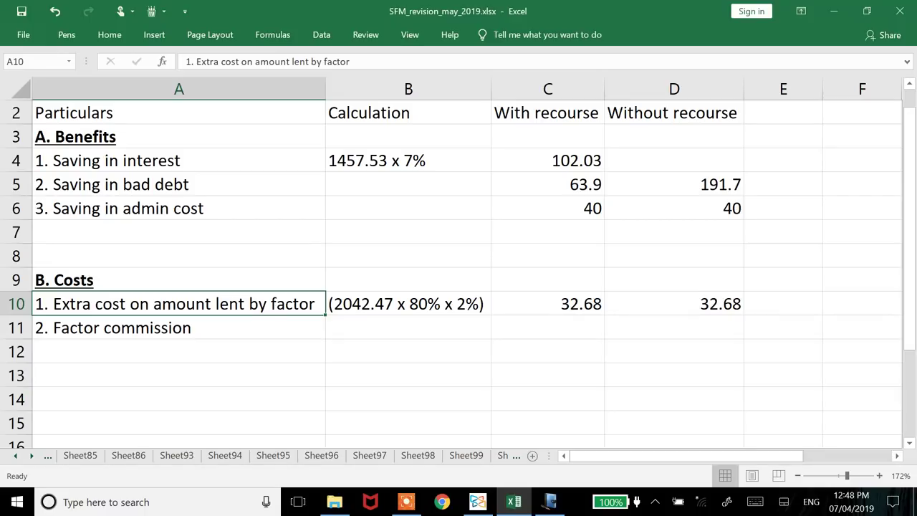
key("Up")
key("Up")
key("Up")
key("Up")
key("Up")
key("Up")
key("Up")
key("Up")
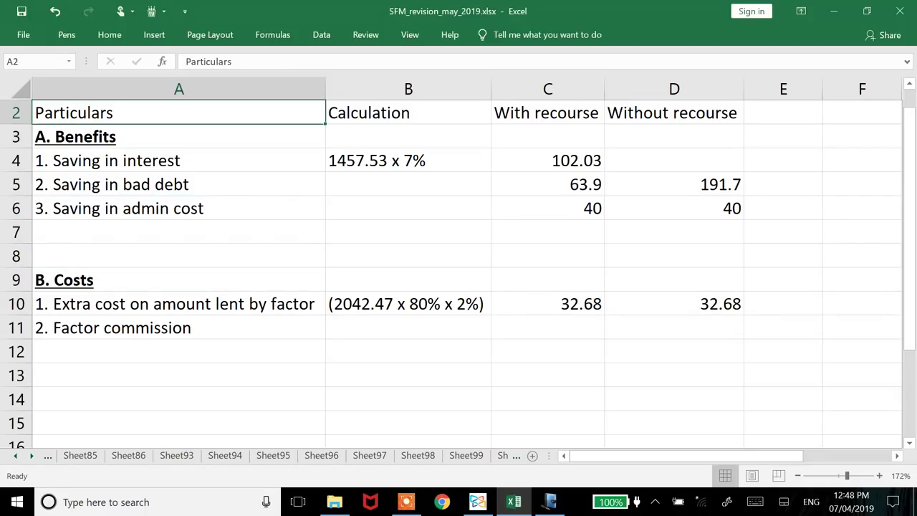
key("ctrl+shift+Right")
key("shift+Down")
key("shift+Down")
key("shift+Down")
key("shift+Down")
key("shift+Down")
key("shift+Down")
key("shift+Down")
key("shift+Down")
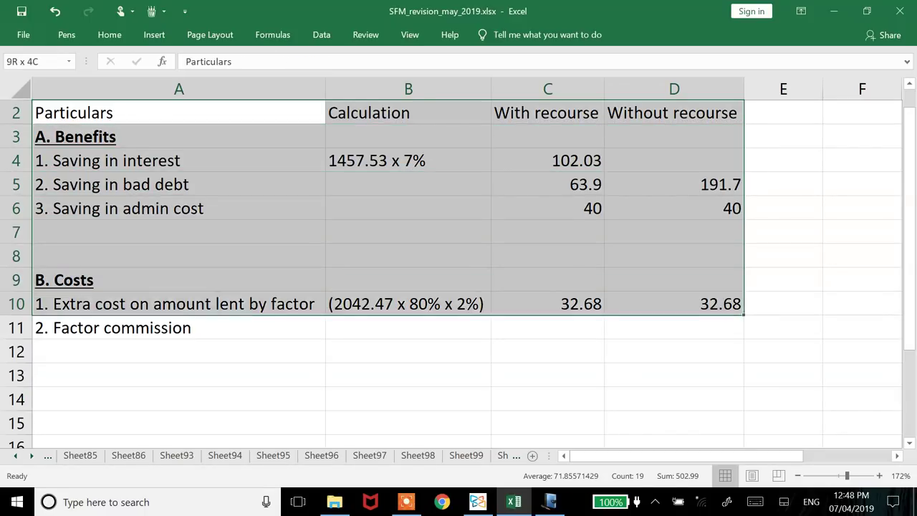
key("shift+Down")
key("shift+Down")
key("Right")
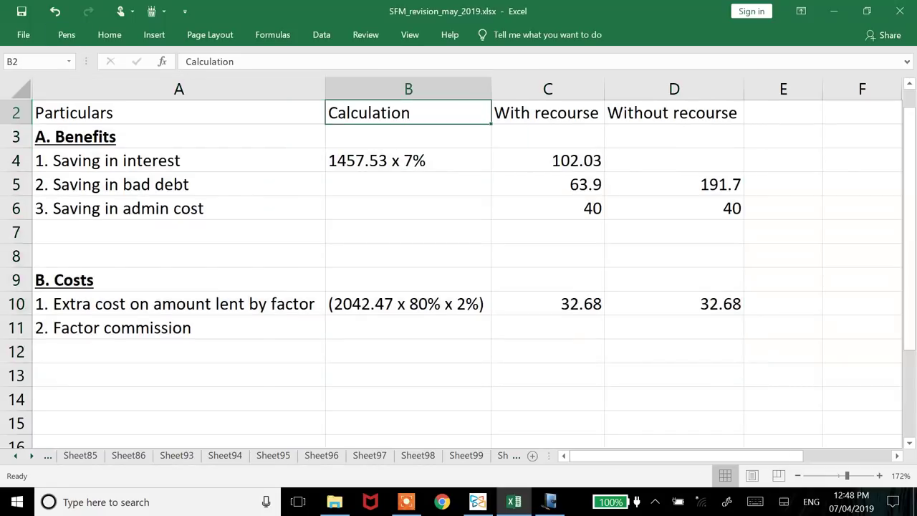
Switch to Xodo and check the fee rates and turnover needed for the factor commission row
key("Down")
key("Down")
key("Down")
key("Down")
key("Down")
key("Down")
key("Down")
key("Down")
key("Down")
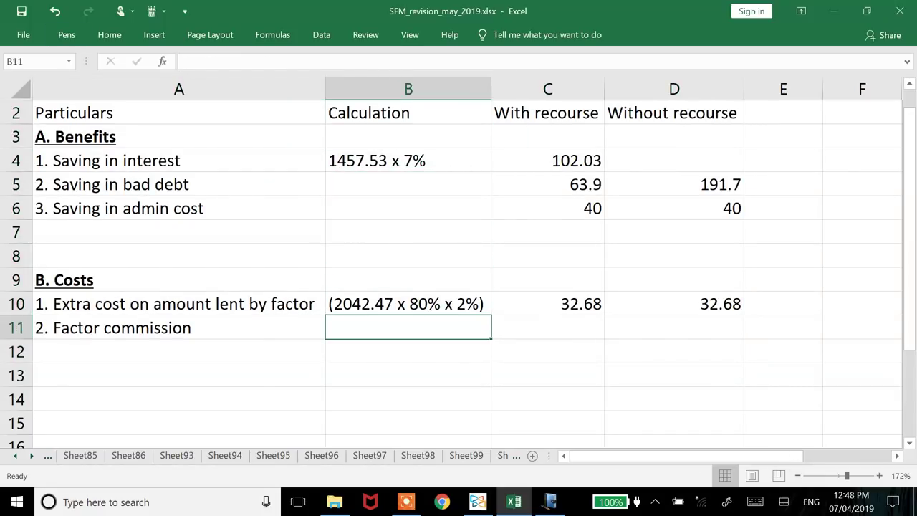
key("alt+Tab")
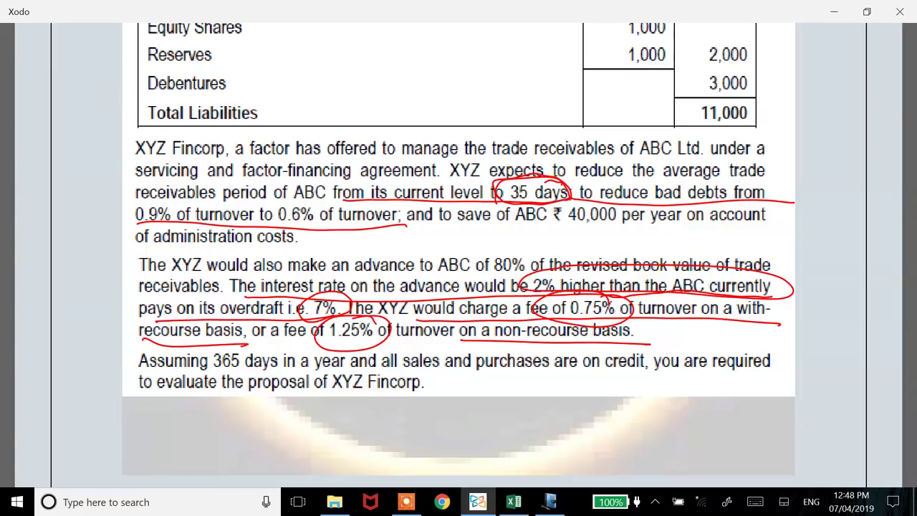
scroll(459, 258, "up", 5)
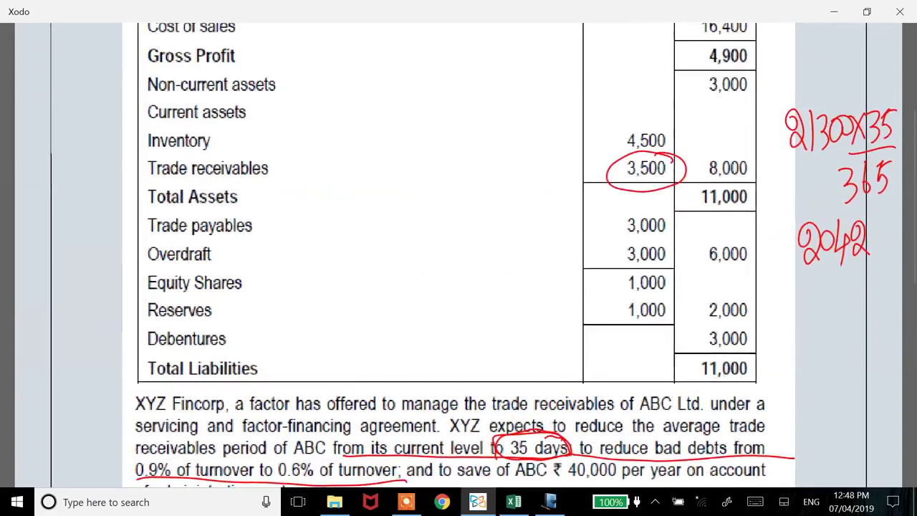
Return to the Excel worksheet and calculate the with-recourse factor commission in C11 as =21300*0.75%
key("alt+Tab")
type("=21")
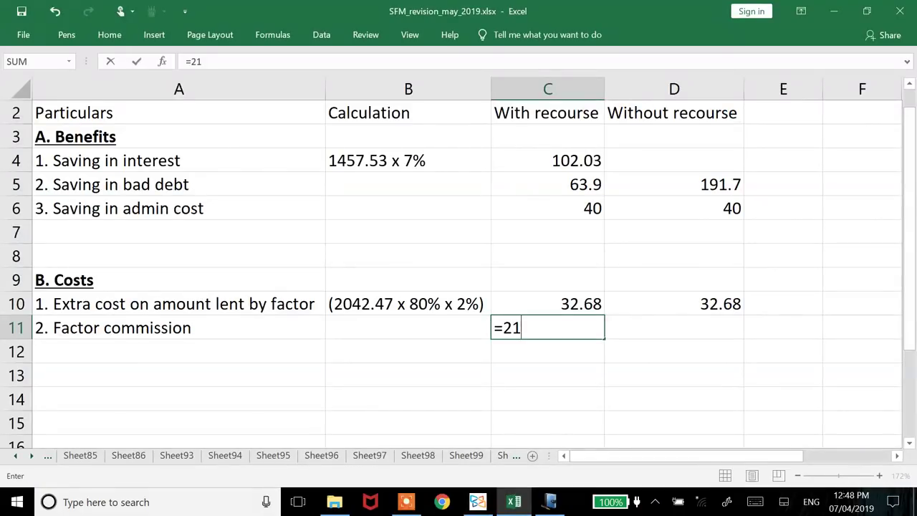
type("300*0.")
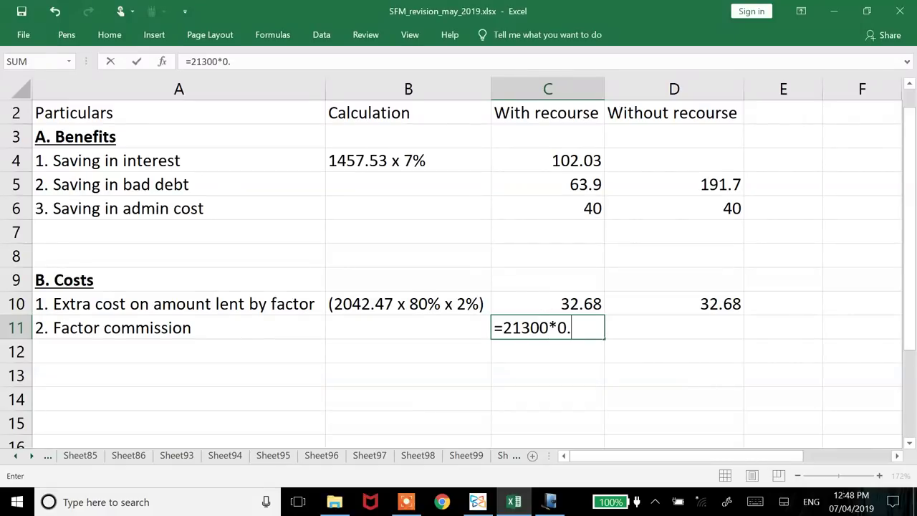
type("75%")
key("Return")
Calculate the without-recourse factor commission in D11 as =21300*1.25%
key("Right")
key("Up")
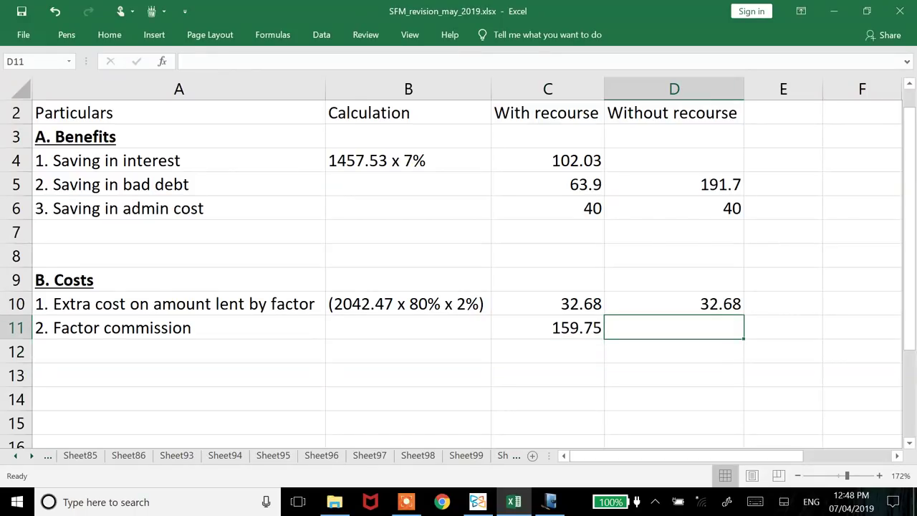
type("=21300*")
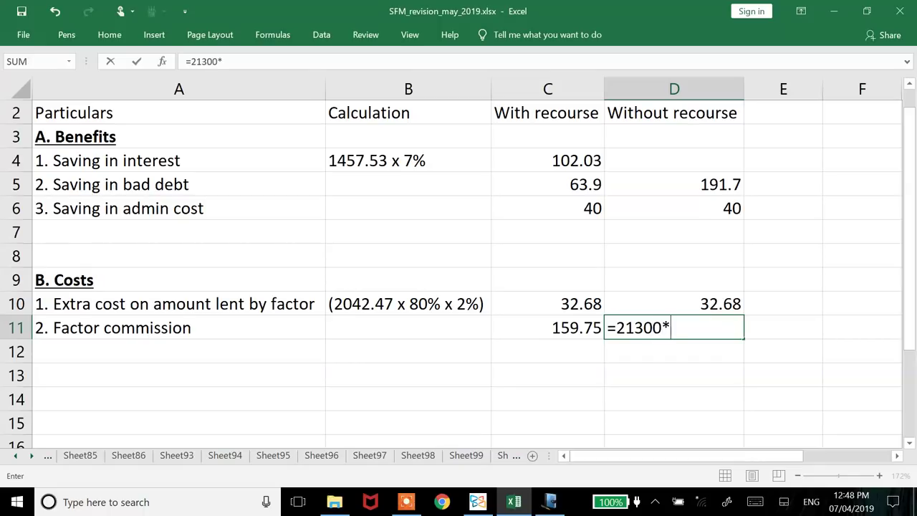
type("1.25%")
key("Return")
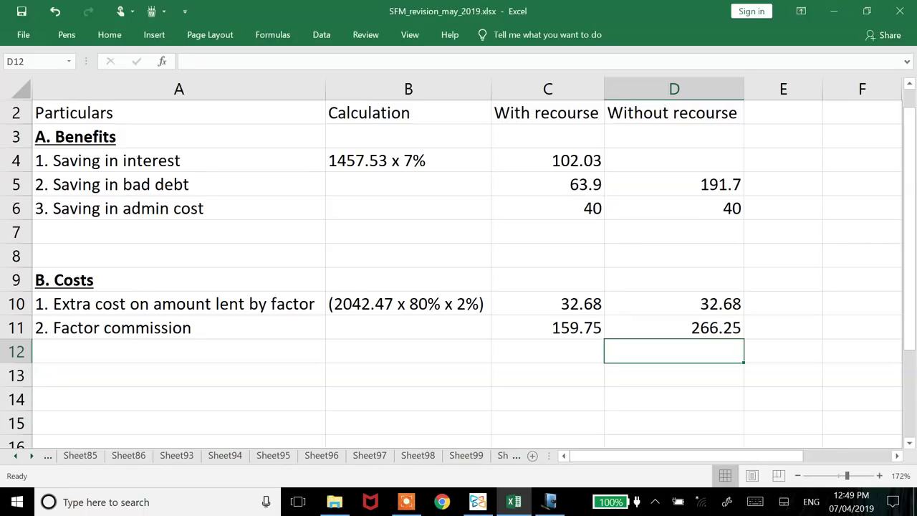
Label A7 "Total benefit" beneath the three saving items
key("Left")
key("Up")
key("Up")
key("Up")
key("Up")
key("Up")
key("Left")
key("Left")
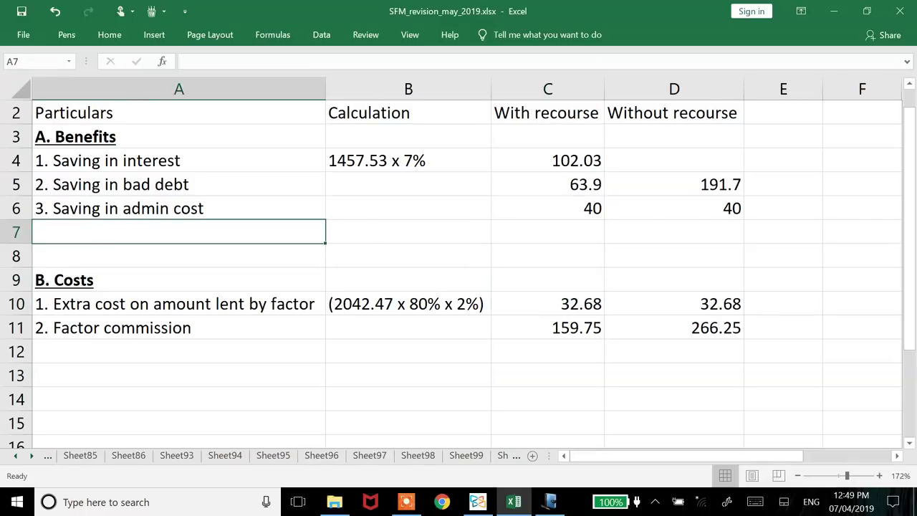
type("Total benefit")
key("Return")
Label A12 "Total cost" beneath the factor commission item
key("Down")
key("Down")
key("Down")
key("Down")
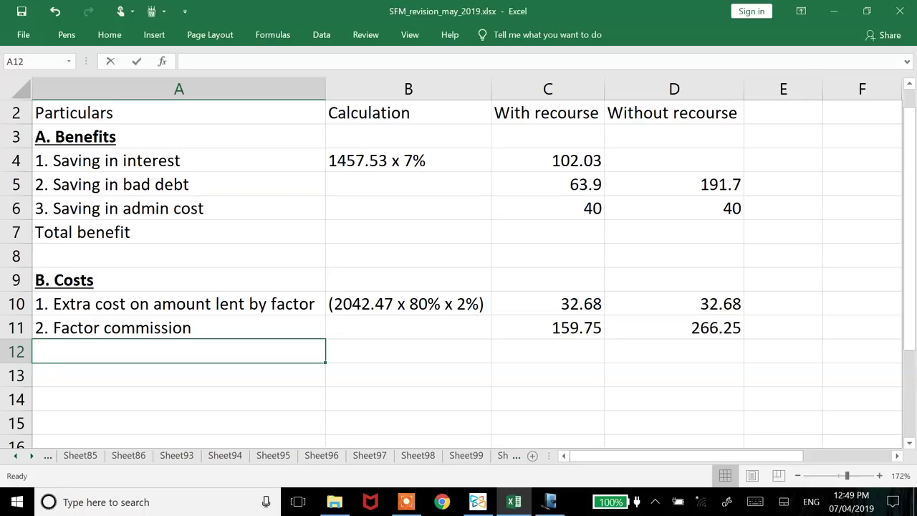
type("Totla")
key("BackSpace")
key("BackSpace")
type("al cow")
key("BackSpace")
type("st")
key("Return")
Total the with-recourse benefits in C7 with =SUM(C4:C6)
left_click(179, 279)
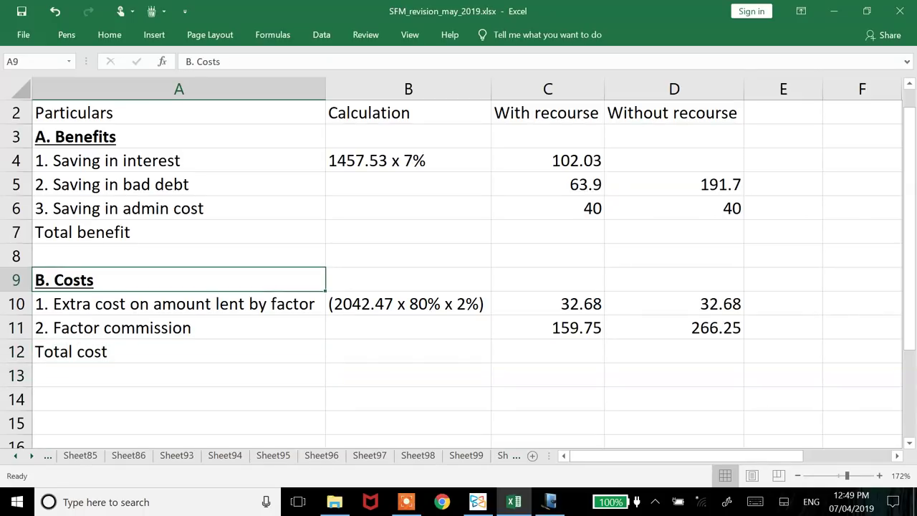
key("Up")
key("Up")
key("Right")
key("Right")
type("=sum")
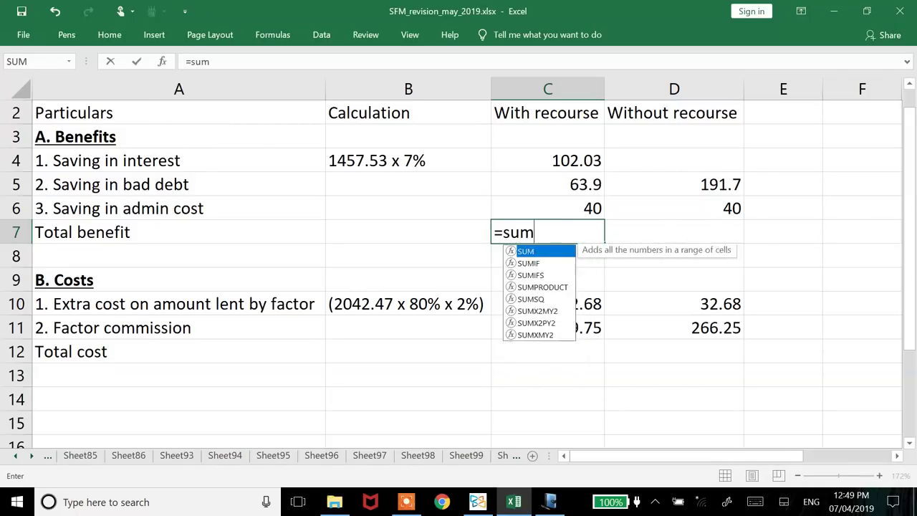
type("(")
key("Up")
key("shift+Up")
key("shift+Up")
type(")")
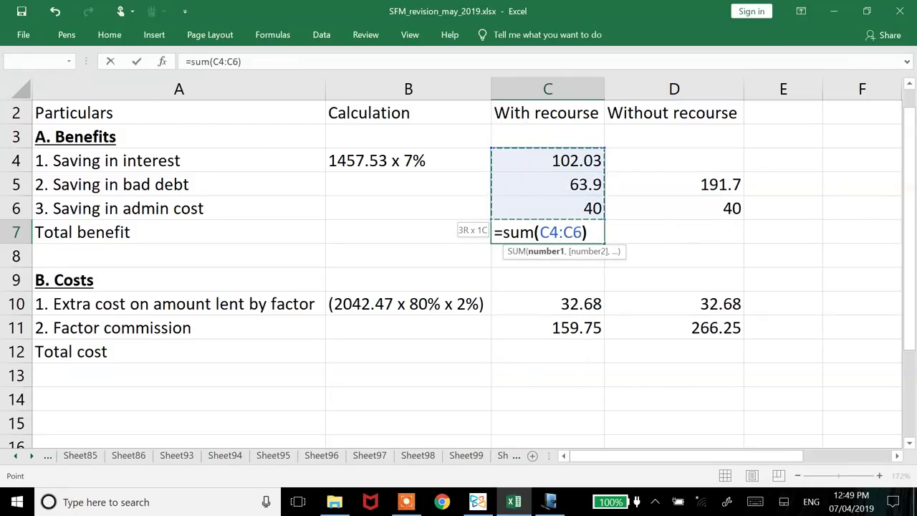
key("Return")
Copy the total benefit formula from C7 to the without-recourse column in D7
key("Up")
key("ctrl+c")
key("Right")
key("ctrl+v")
key("Escape")
Copy the total formulas in C7:D7 to the Total cost row at C12:D12
key("Left")
key("shift+Right")
key("ctrl+c")
key("Down")
key("Down")
key("Down")
key("Down")
key("Down")
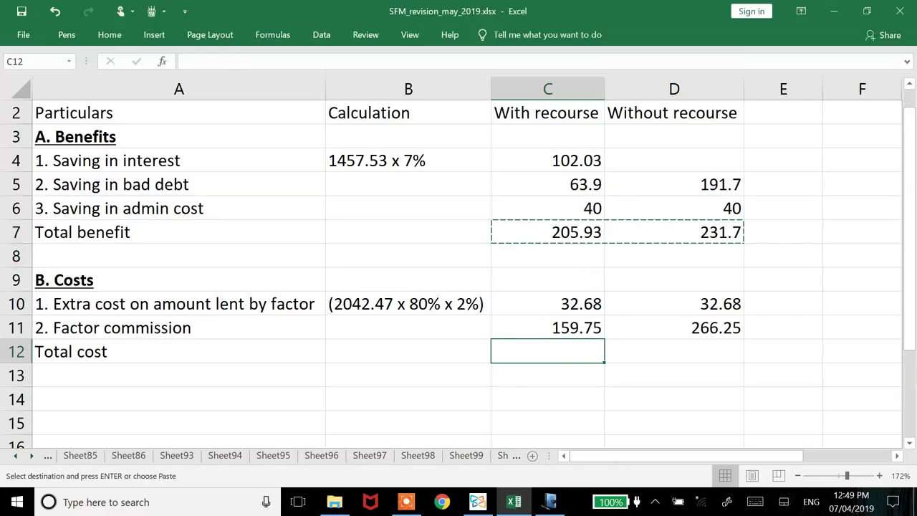
key("ctrl+v")
Label A13 "Net saving" below the Total cost row
key("Down")
key("Escape")
key("Left")
key("Left")
type("Net saving")
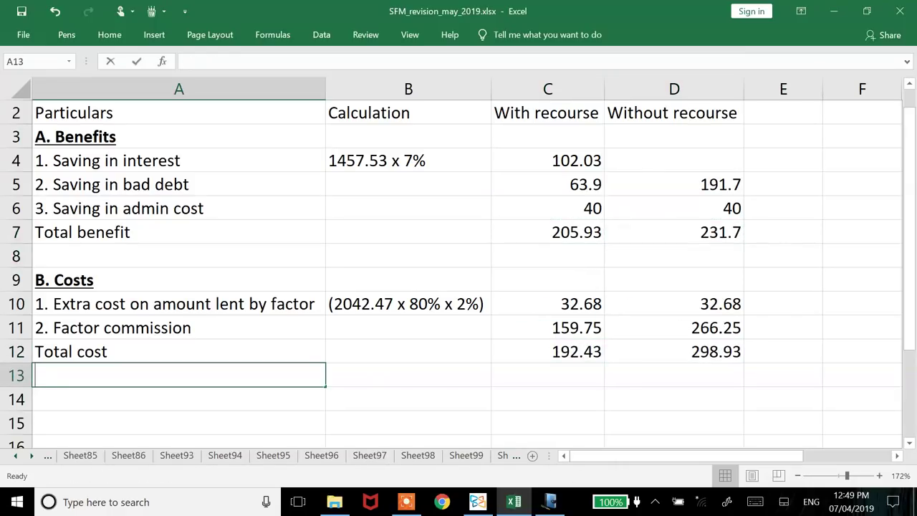
key("Return")
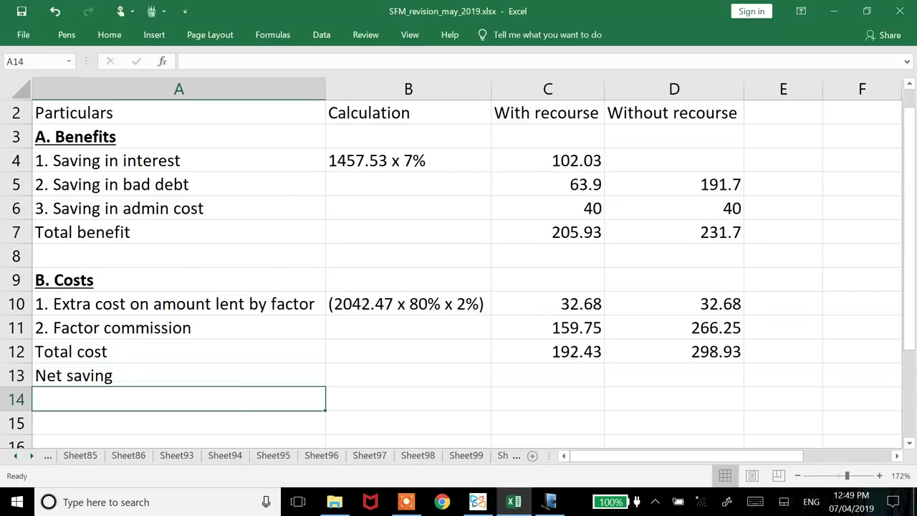
Fill the missing without-recourse interest saving in D4 with a reference to C4
key("Right")
key("Right")
key("Up")
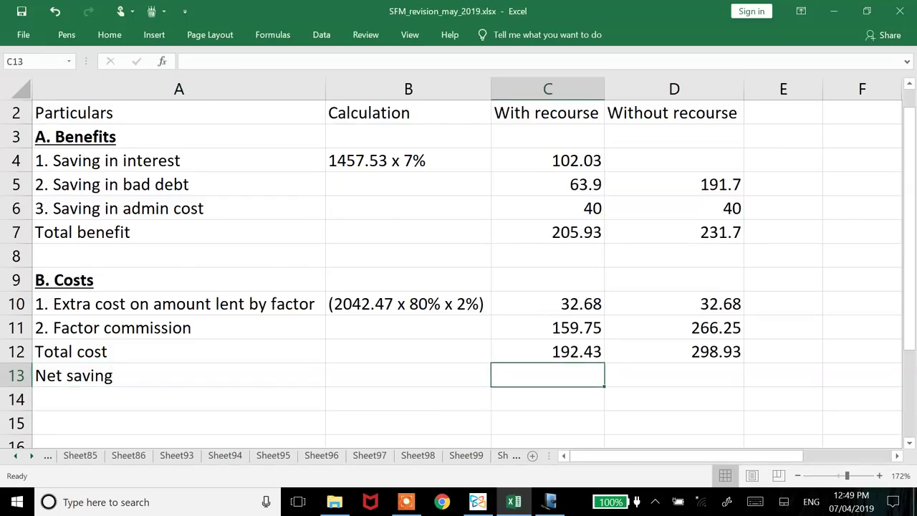
key("Up")
key("Up")
key("Up")
key("Up")
key("Up")
key("Up")
key("Up")
key("Up")
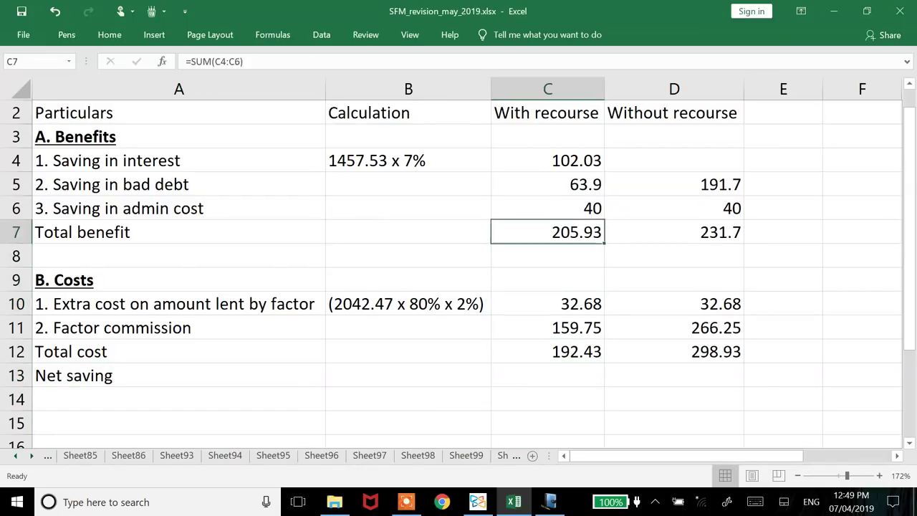
key("Right")
key("Up")
type("=")
key("Left")
key("Return")
Calculate the with-recourse net saving in C13 as =C7-C12
key("Down")
key("Down")
key("Down")
key("Down")
key("Down")
key("Down")
key("Down")
key("Left")
key("Down")
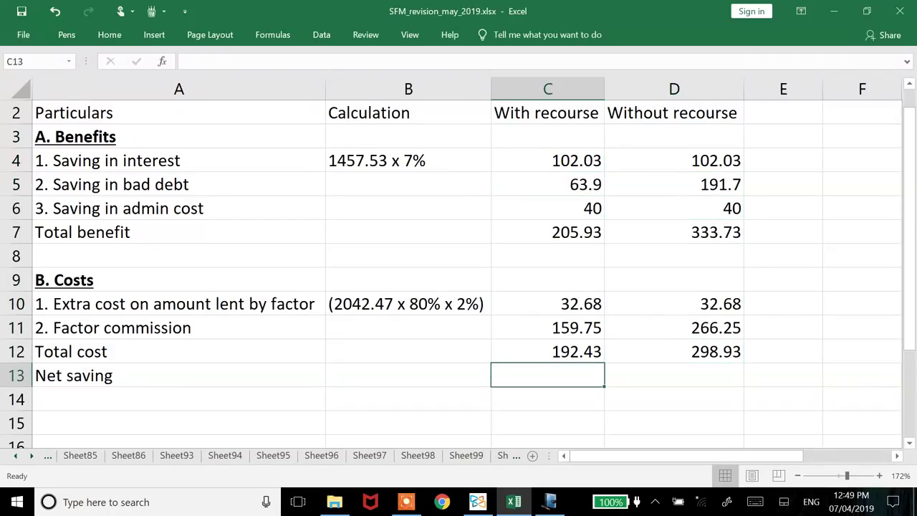
type("=")
key("Up")
key("Up")
key("Up")
key("Up")
key("Up")
key("Up")
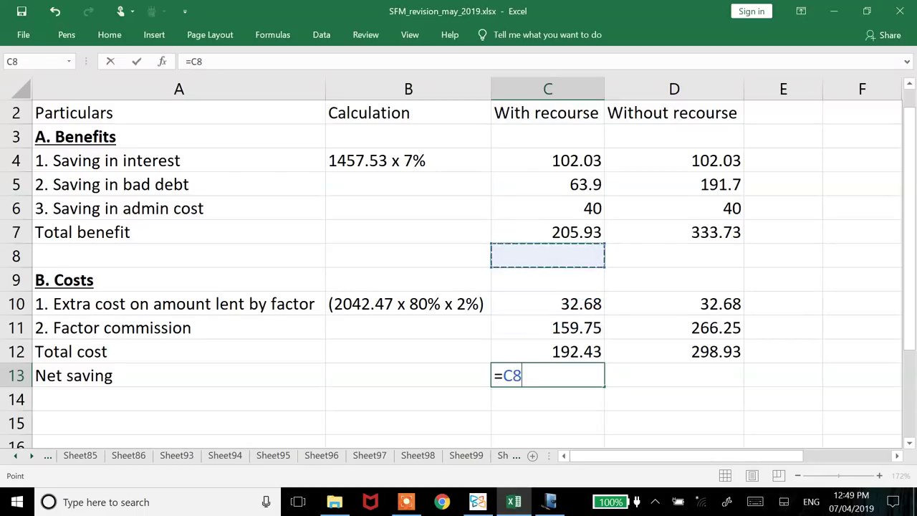
type("-")
key("Up")
key("Return")
Copy the net saving formula into D13 and make the Net saving row A13:D13 bold
key("Right")
key("Up")
key("ctrl+r")
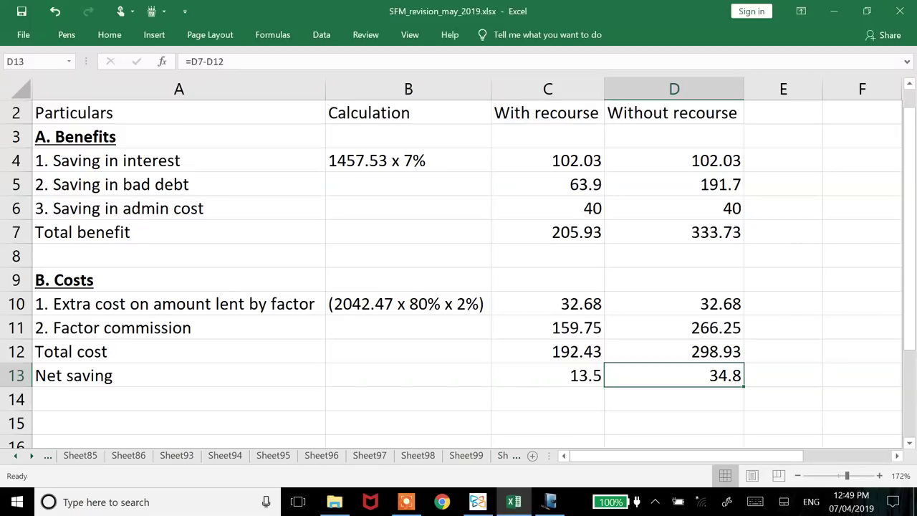
key("shift+Home")
key("ctrl+b")
key("Left")
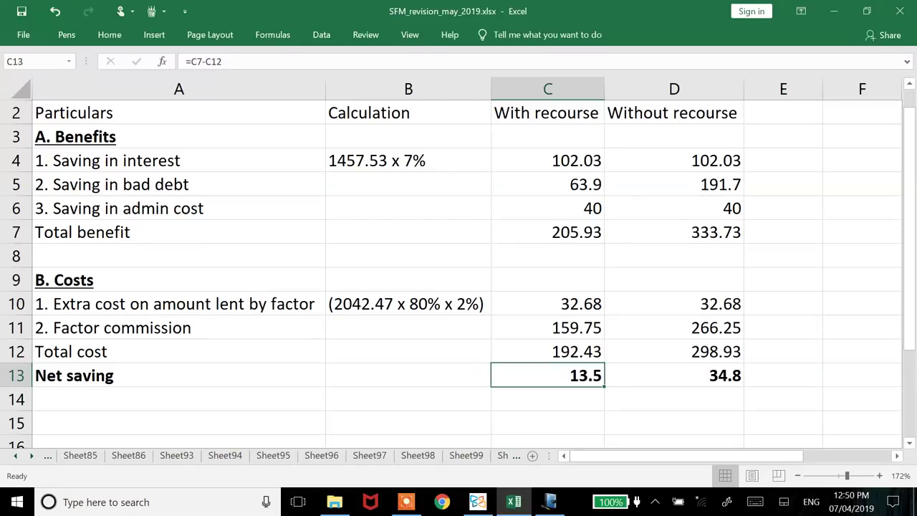
Switch to Xodo, go to Question No.15 (May 2018 (OLD)) and draw a tick mark beside its opening line
key("alt+Tab")
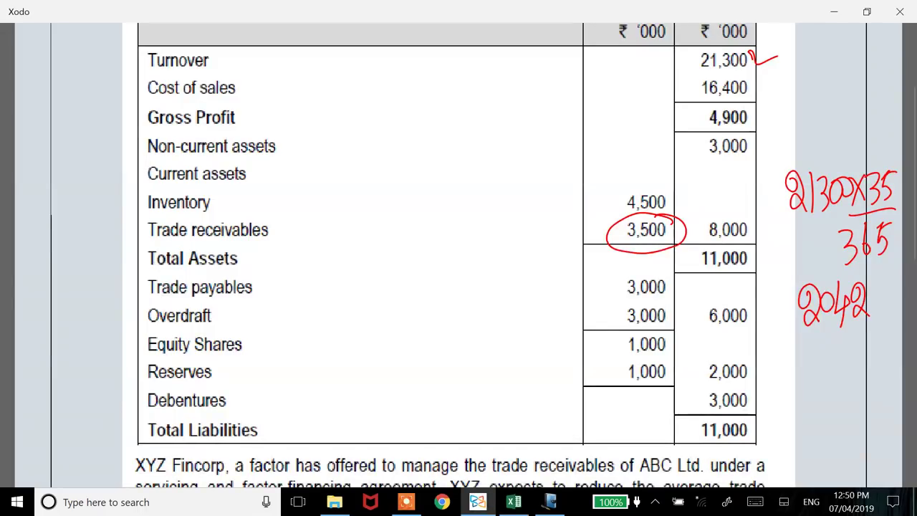
key("Right")
scroll(458, 287, "down", 10)
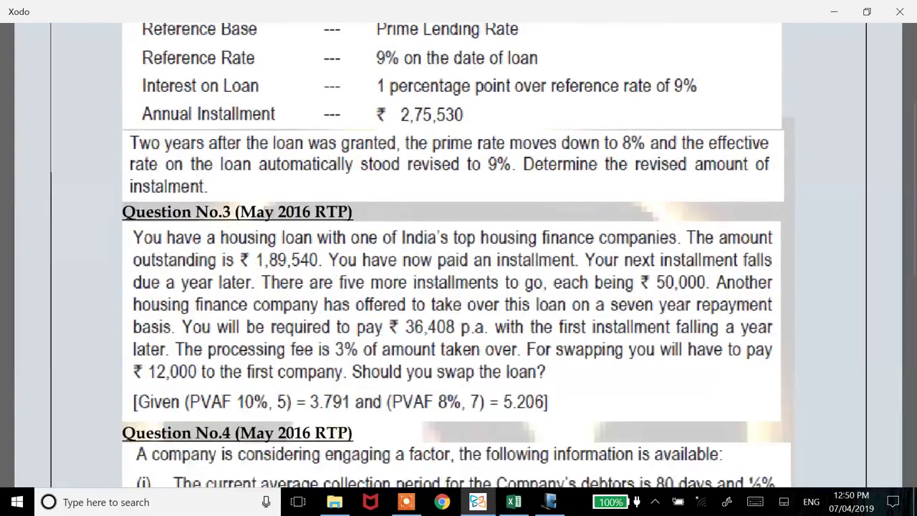
key("Right")
scroll(458, 286, "down", 10)
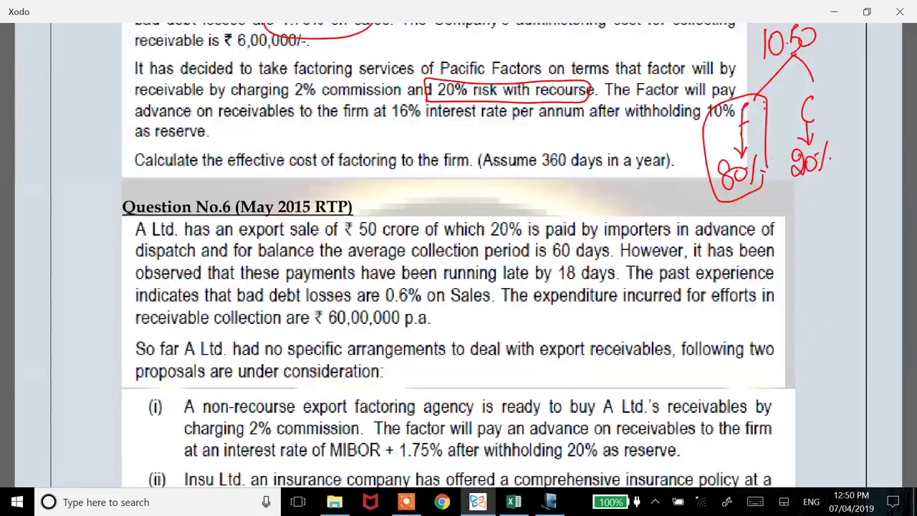
scroll(458, 287, "down", 10)
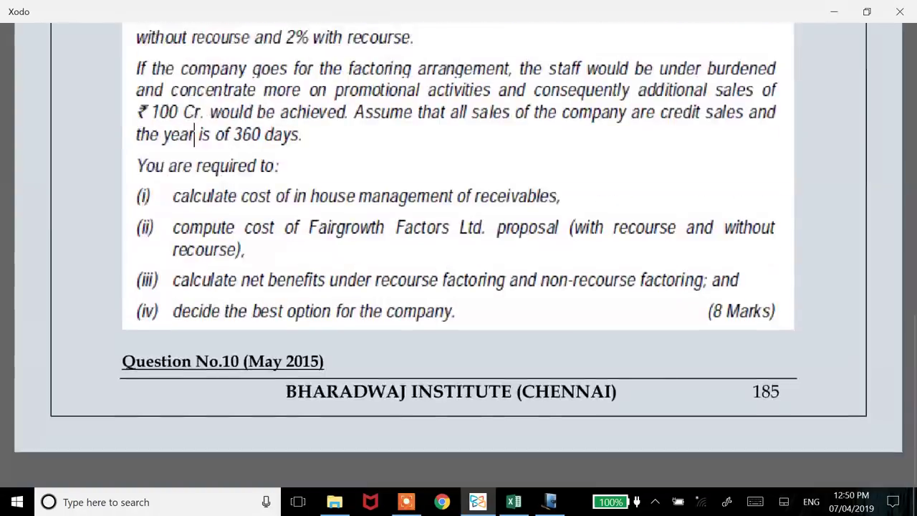
key("Right")
scroll(459, 286, "down", 10)
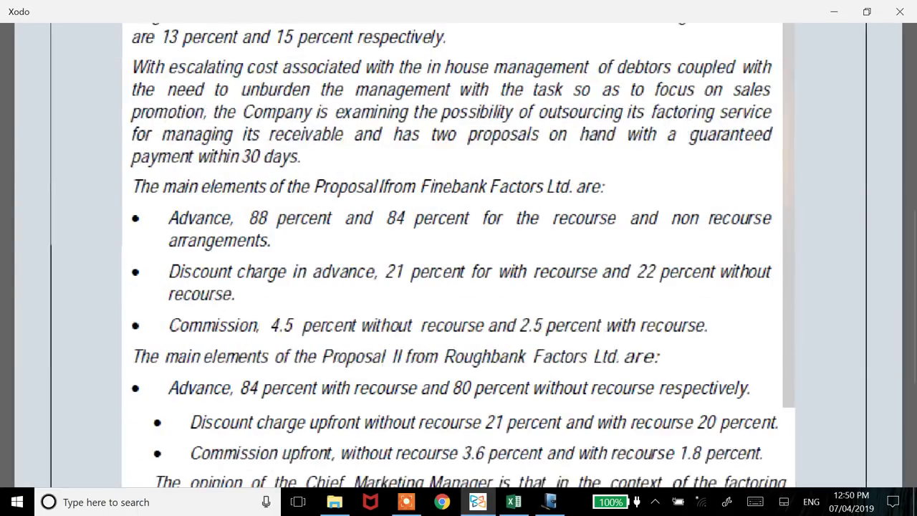
key("Right")
scroll(458, 287, "down", 10)
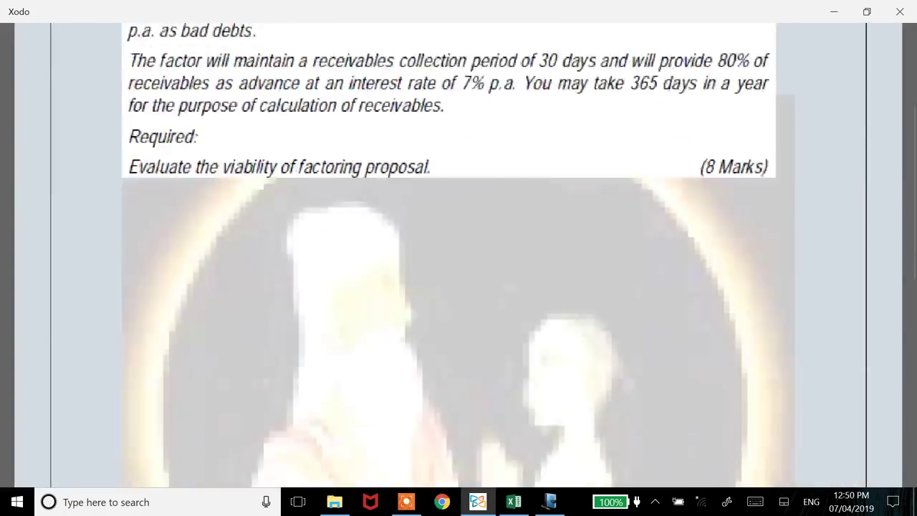
key("Right")
scroll(458, 287, "down", 10)
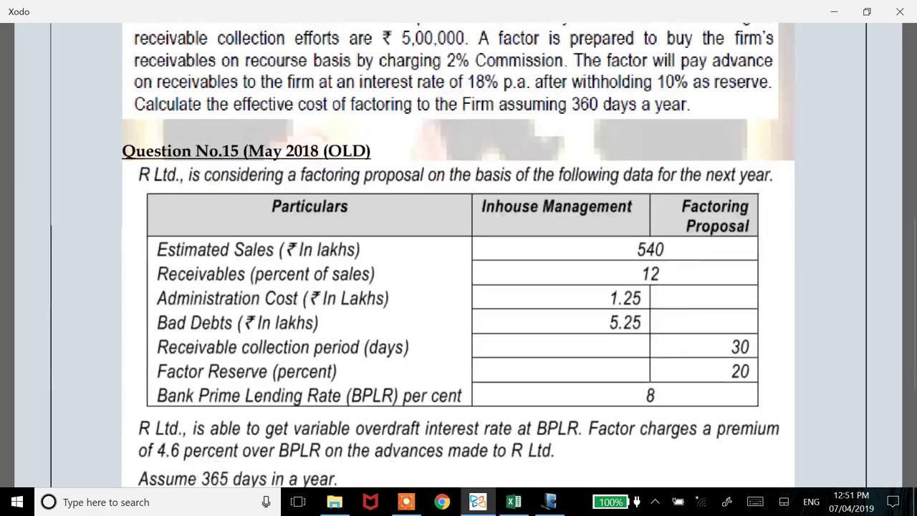
left_click_drag(120, 163, 203, 147)
scroll(459, 286, "down", 1)
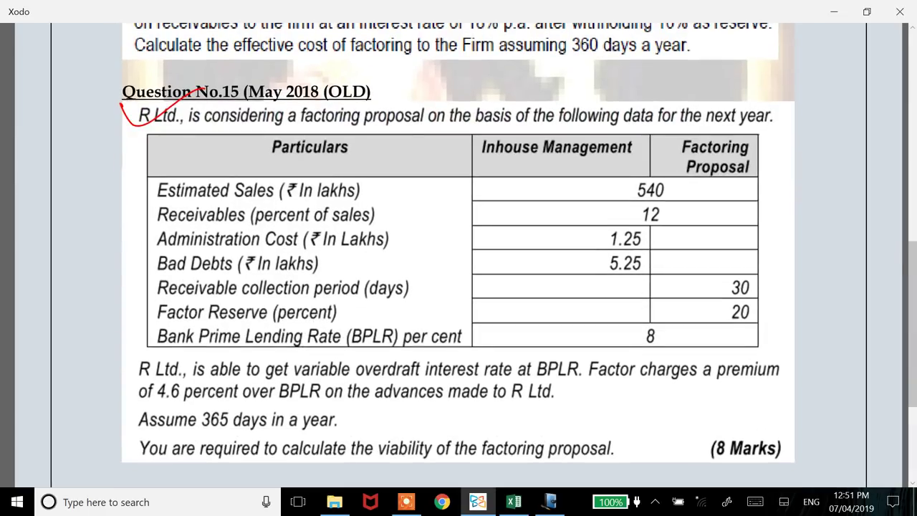
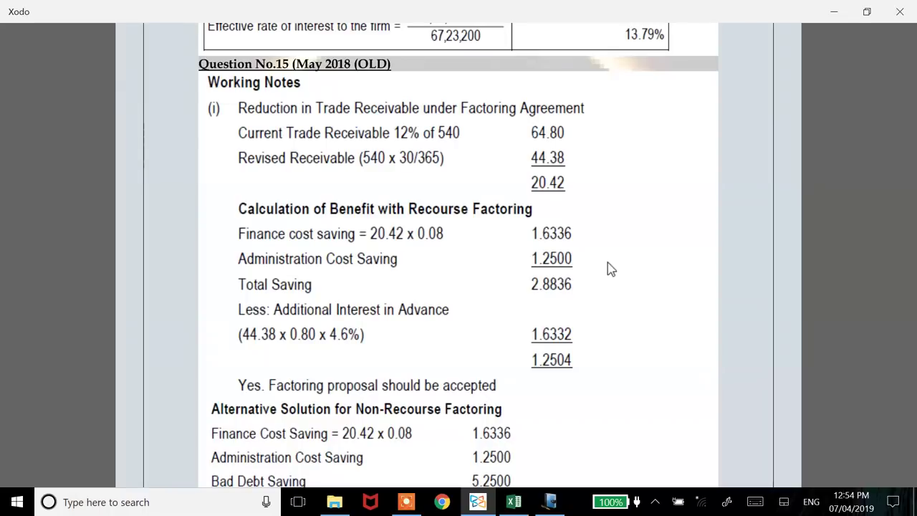
Return to the Question No.15 data, switch to Excel and calculate existing receivables in I3 as =540*12%
left_click_drag(607, 262, 608, 375)
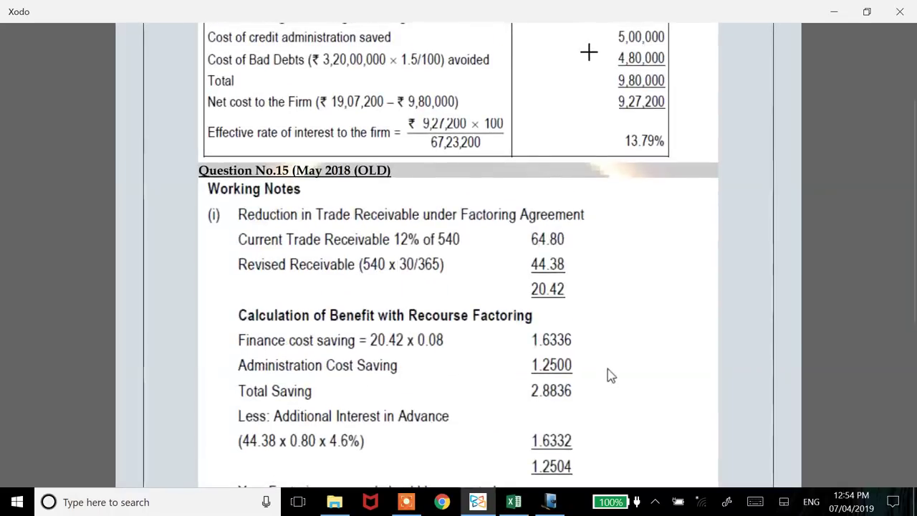
left_click(531, 72)
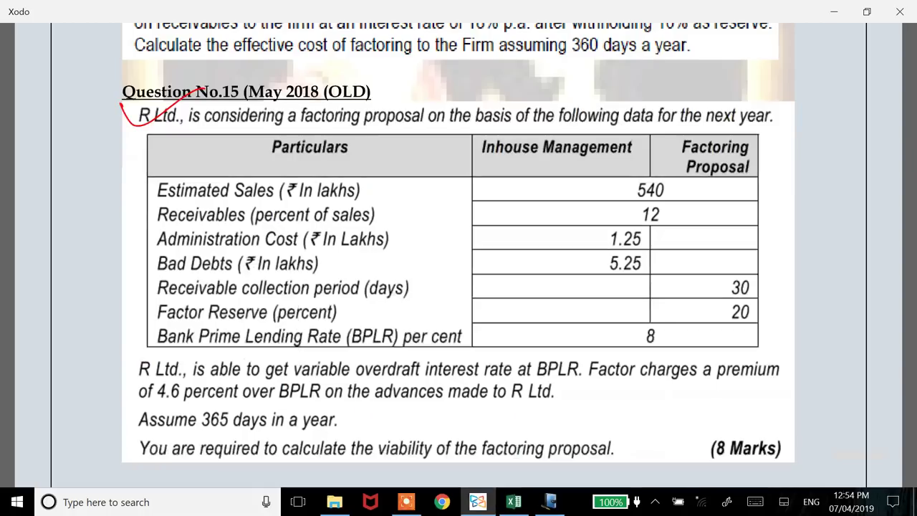
key("alt+Tab")
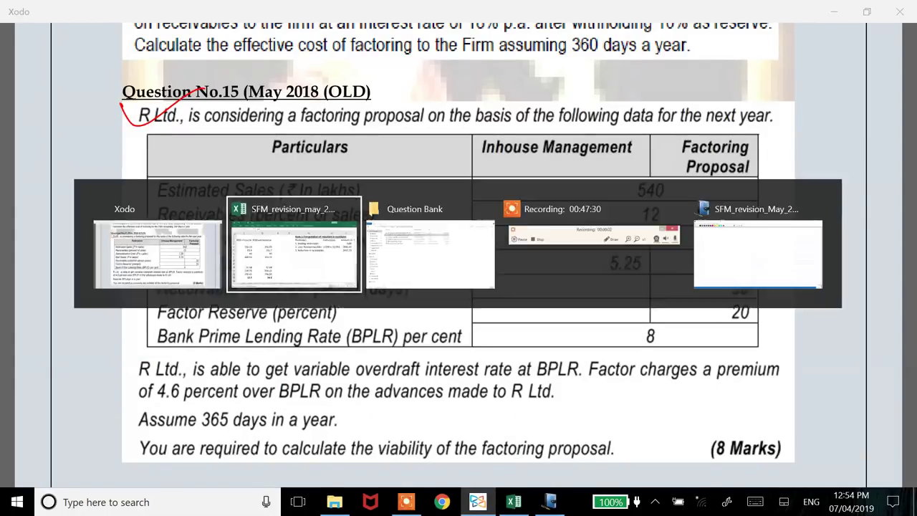
type("=540*12%")
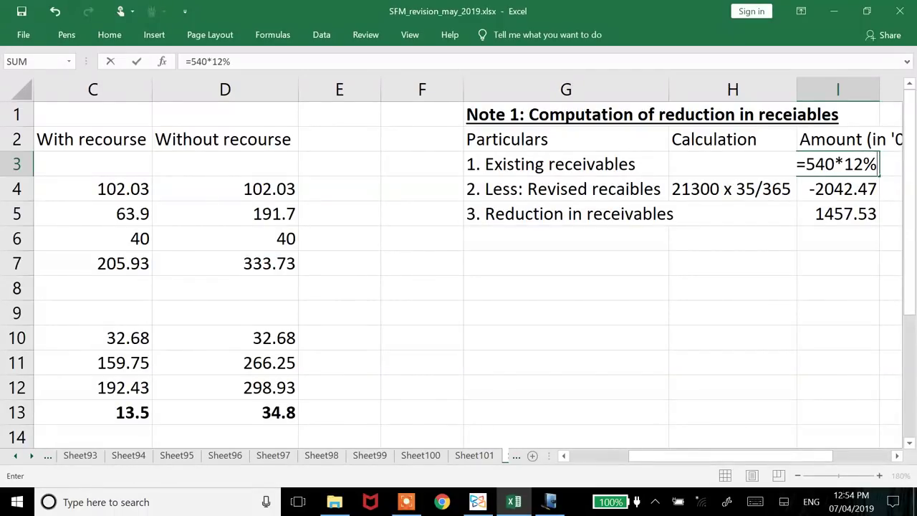
key("Return")
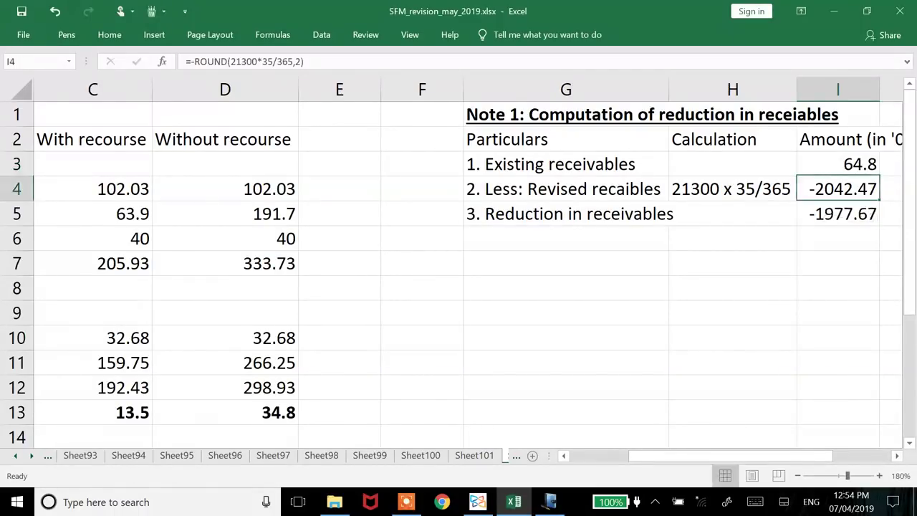
Replace the revised receivables calculation note in H4 with 540*35/365
key("alt+Tab")
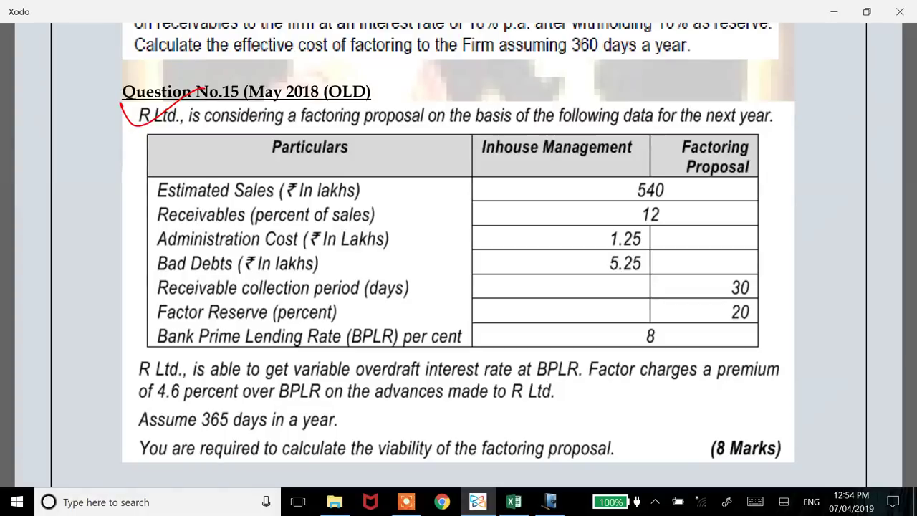
key("alt+Tab")
left_click(732, 189)
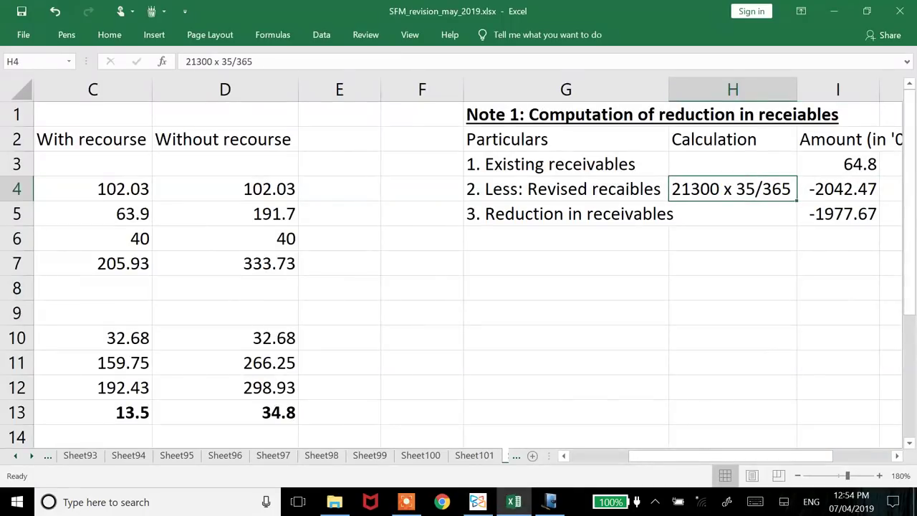
type("540*35/365")
key("Return")
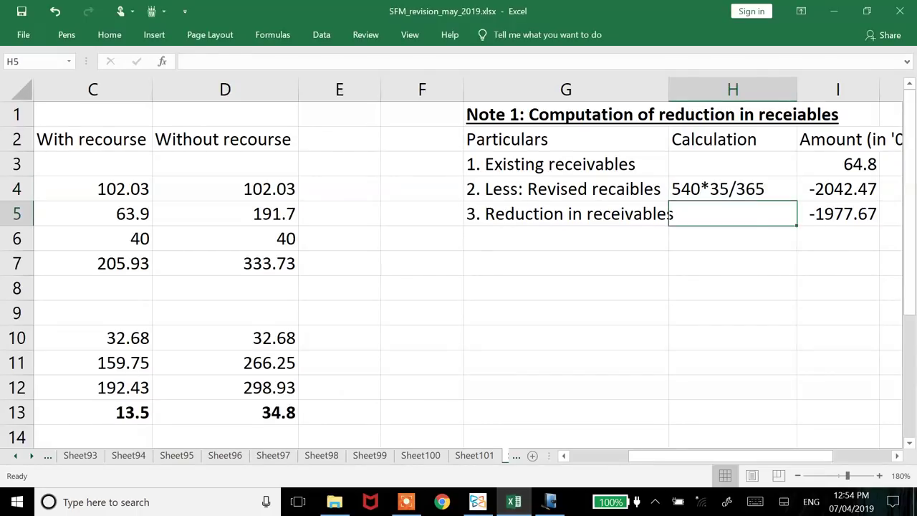
Calculate the revised receivables deduction in I4 as -round(540*35/365,2)
key("Right")
key("Up")
type("-540")
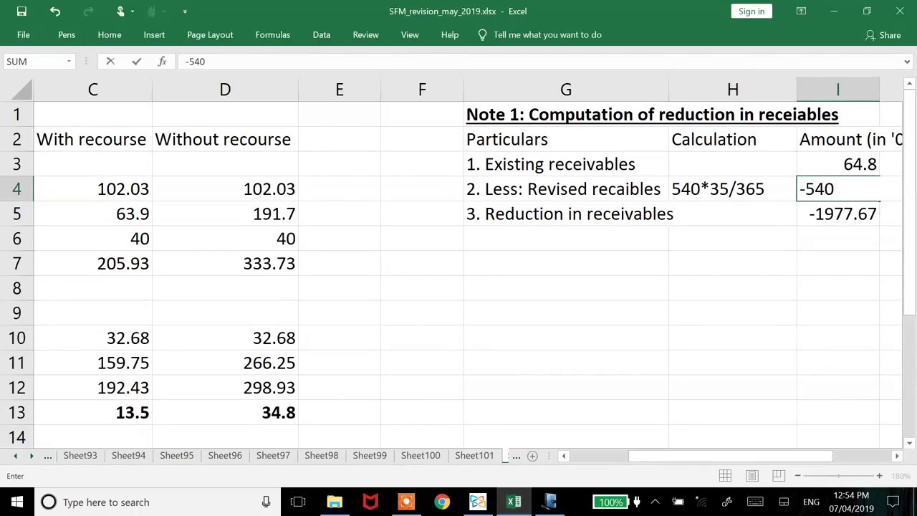
key("Escape")
type("-ro")
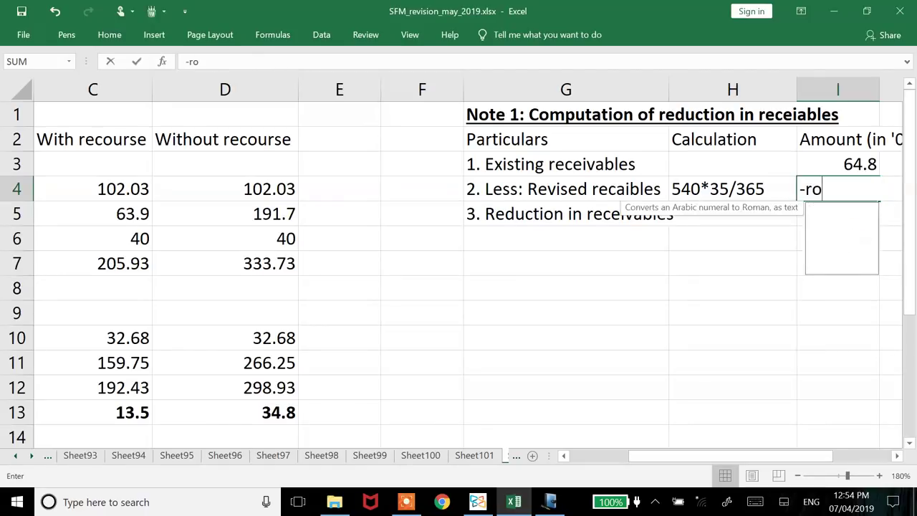
type("und(540*")
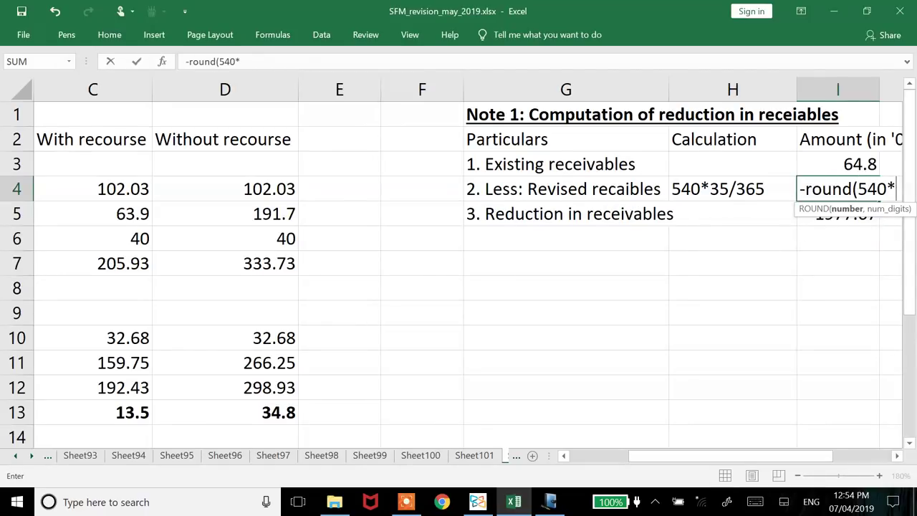
type("35/365,2)")
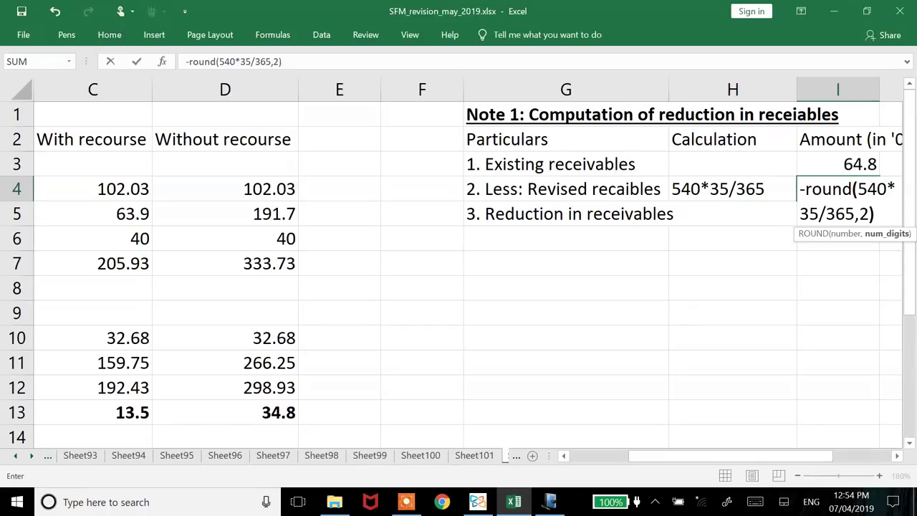
key("Return")
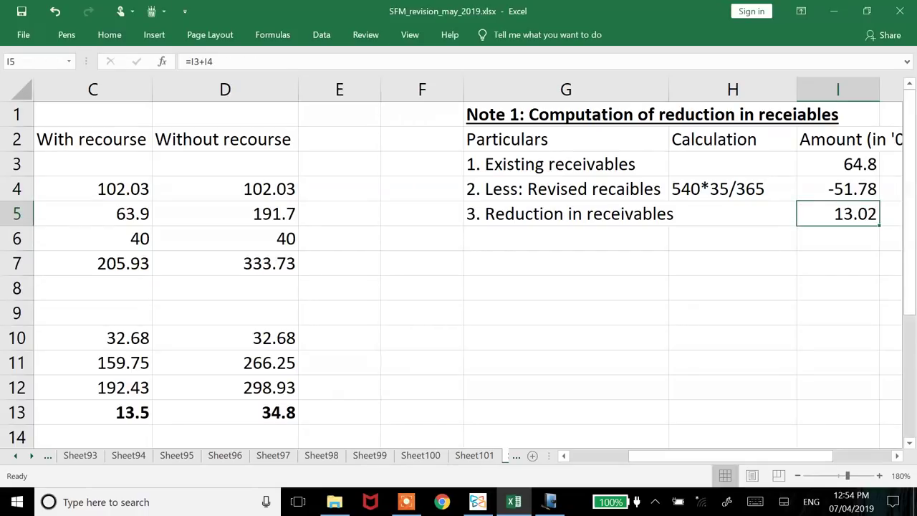
Review the labels, calculation note and amount formulas in Note 1 for the reduction in receivables
key("Left")
key("Left")
key("Left")
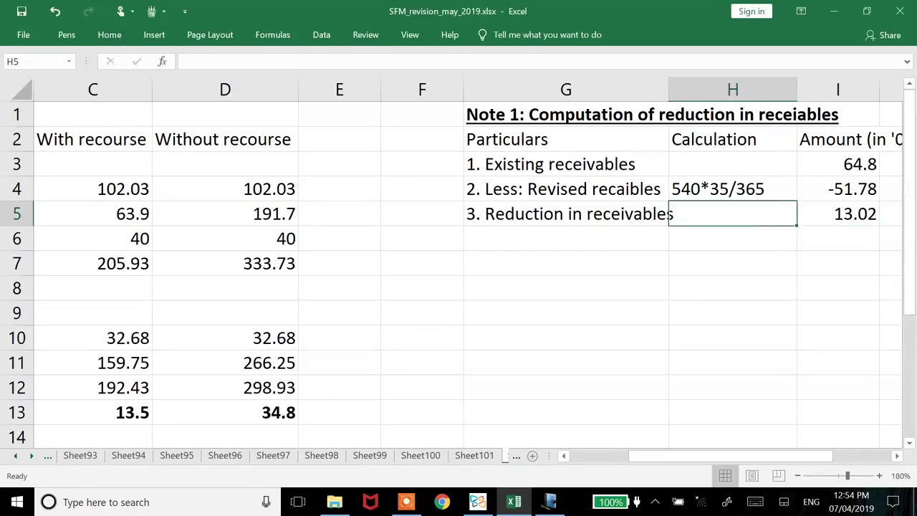
left_click(566, 213)
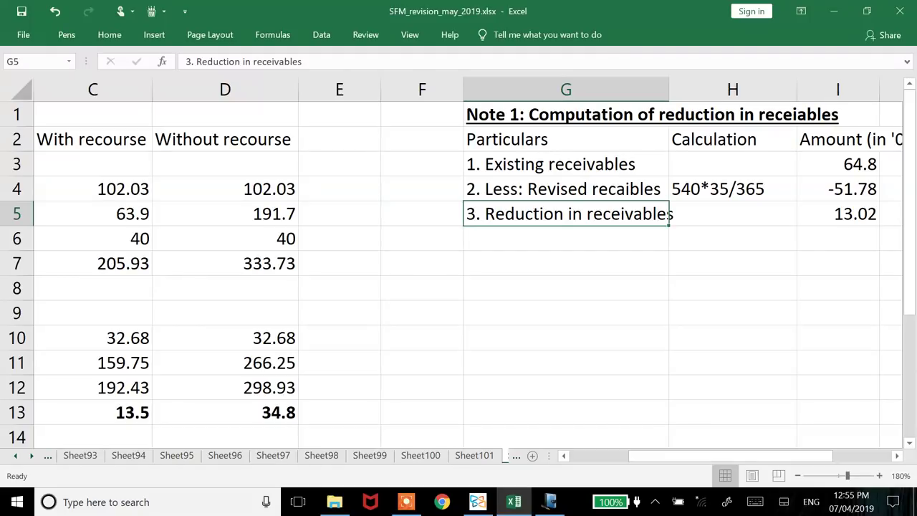
key("Right")
key("Right")
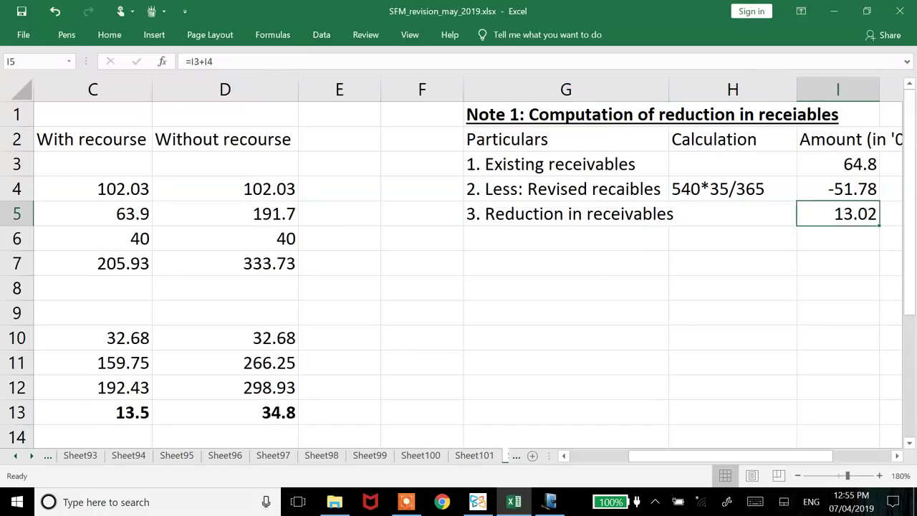
key("Right")
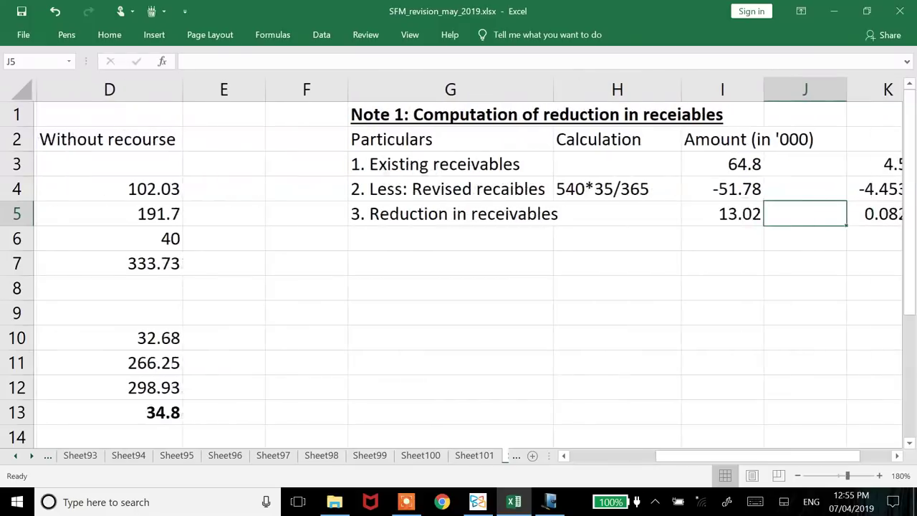
key("Up")
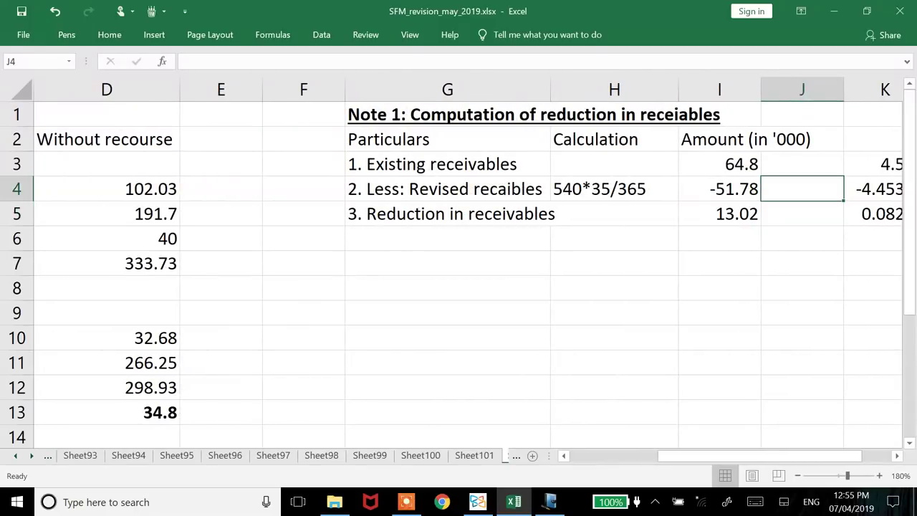
key("Left")
key("Left")
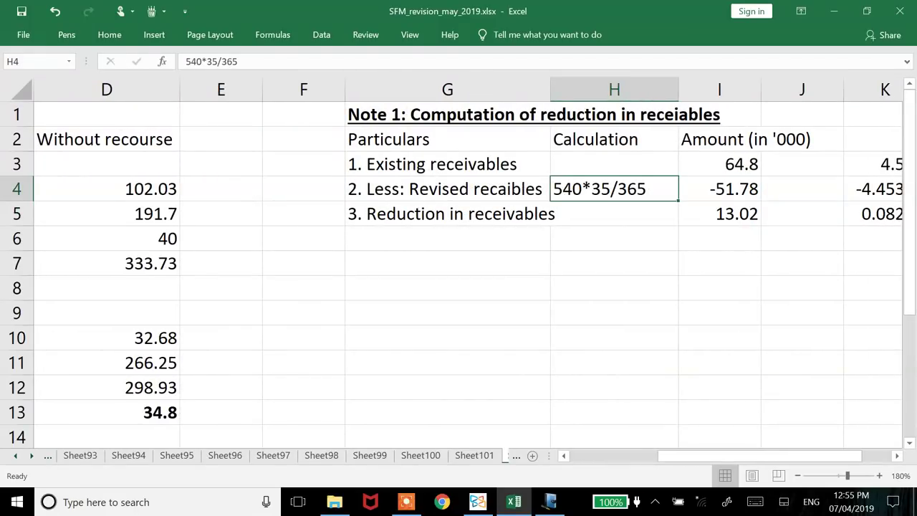
key("Right")
key("Up")
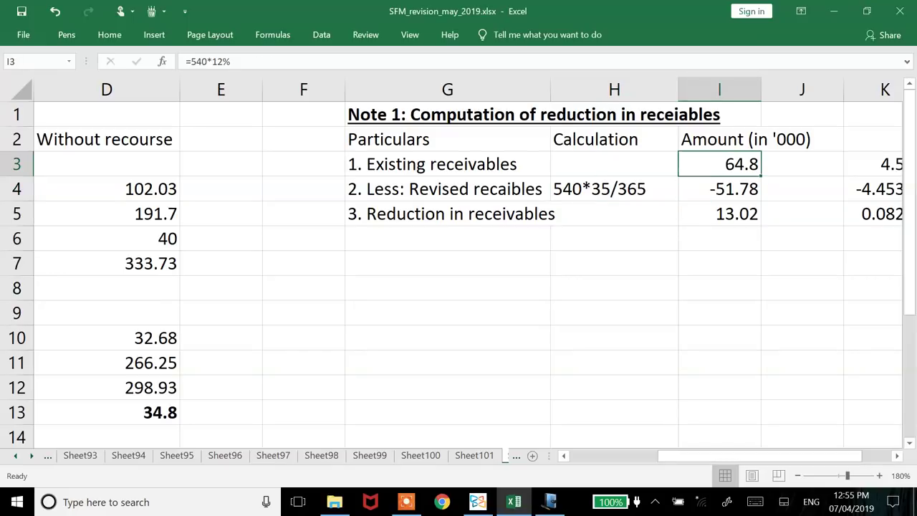
key("Down")
key("Down")
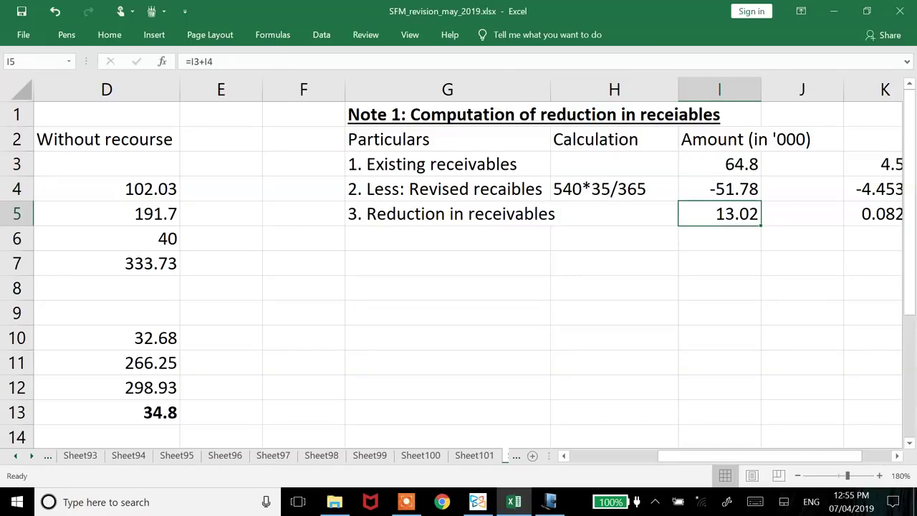
key("Up")
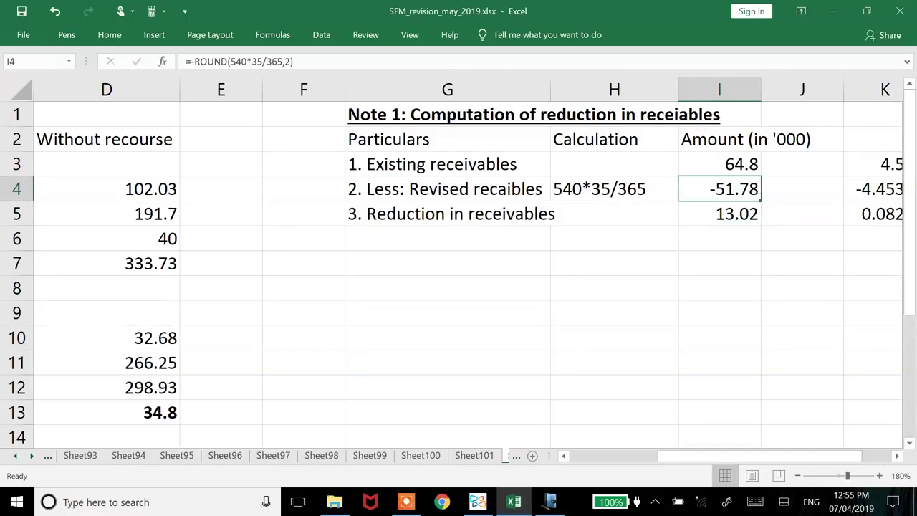
Check the collection period in the question and correct the calculation note in H4 to 540*30/365
key("Left")
key("alt+Tab")
key("alt+Tab")
key("F2")
key("Left")
key("Left")
key("Left")
key("BackSpace")
type("0")
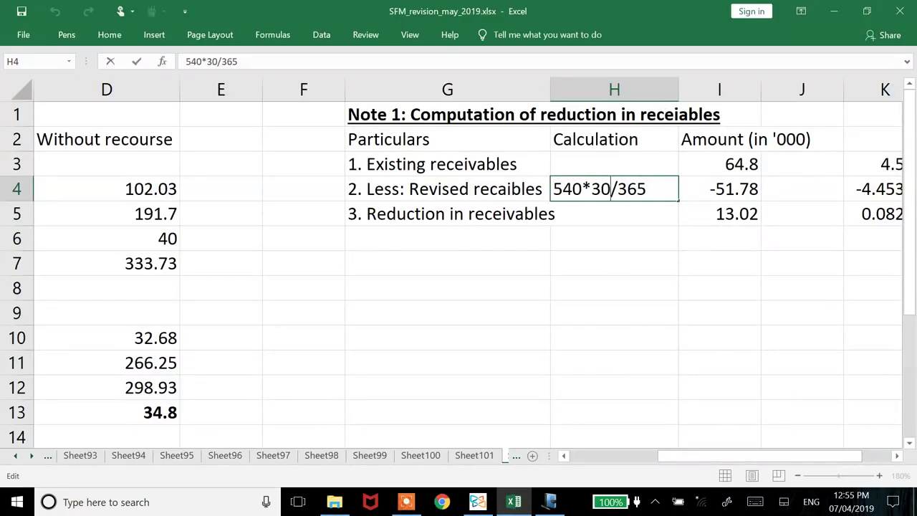
key("Return")
Correct the revised receivables formula in I4 to use 30 days instead of 35
key("Up")
key("Right")
key("F2")
key("Left")
key("Left")
key("Left")
key("Left")
key("Left")
key("Left")
key("Left")
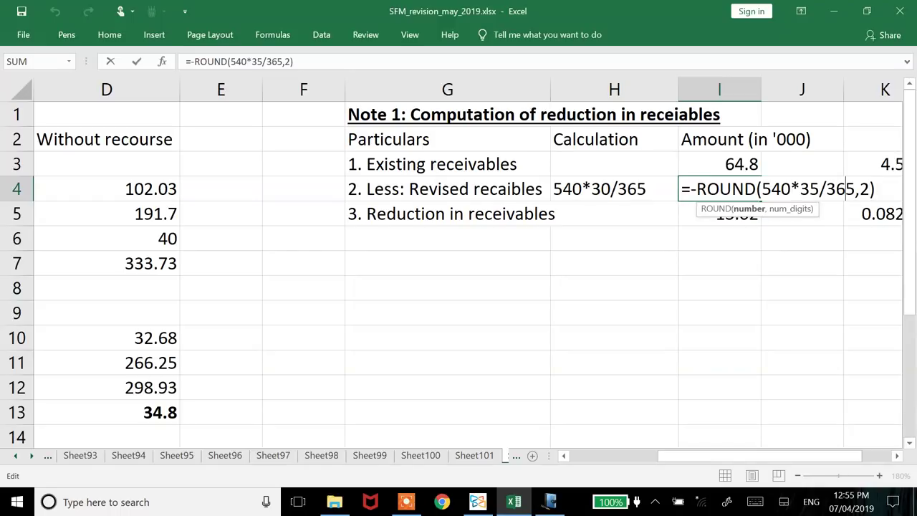
key("BackSpace")
type("0")
key("Return")
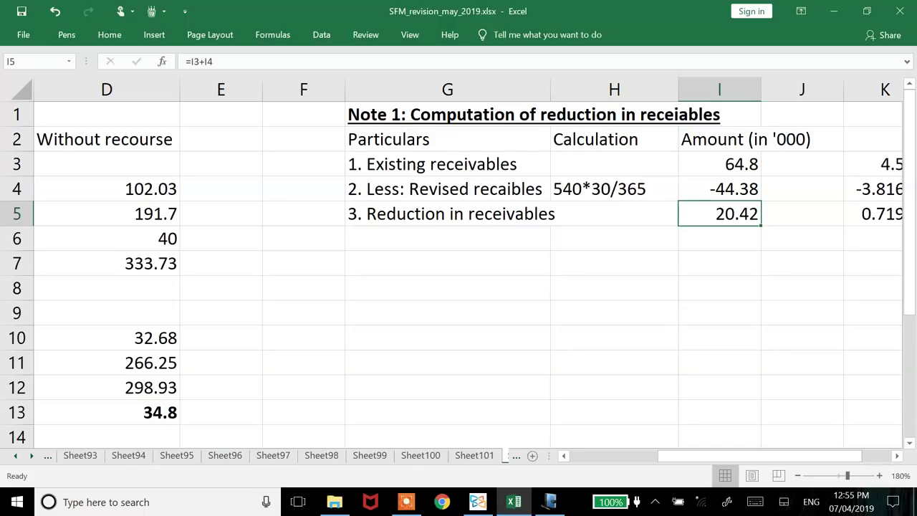
Set the Saving in interest calculation note in B4 to 20.42 x 8%, checking the lending rate in the question
left_click(447, 213)
key("Up")
key("Up")
key("Up")
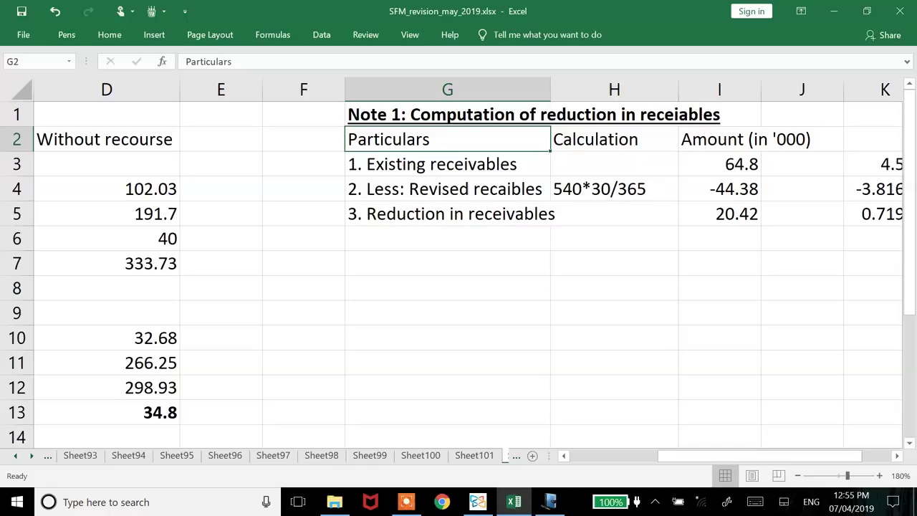
left_click(106, 139)
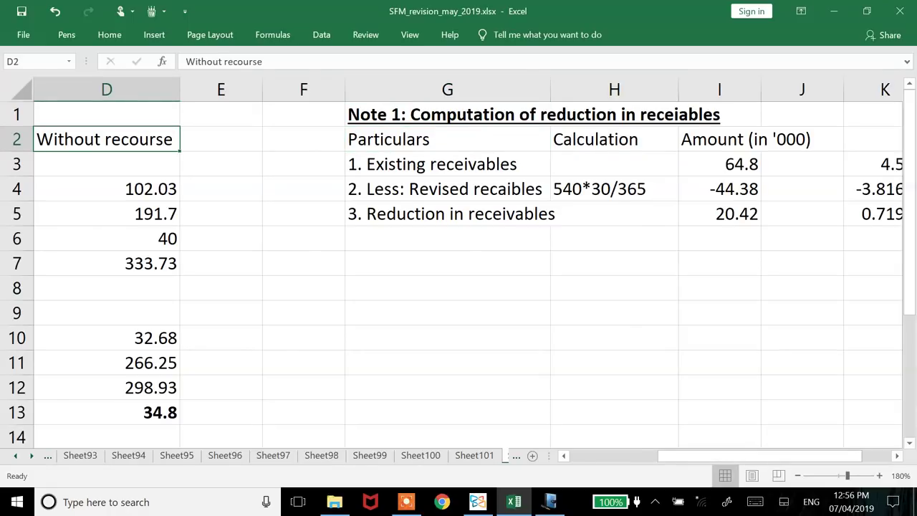
key("Home")
key("Down")
key("Down")
key("Right")
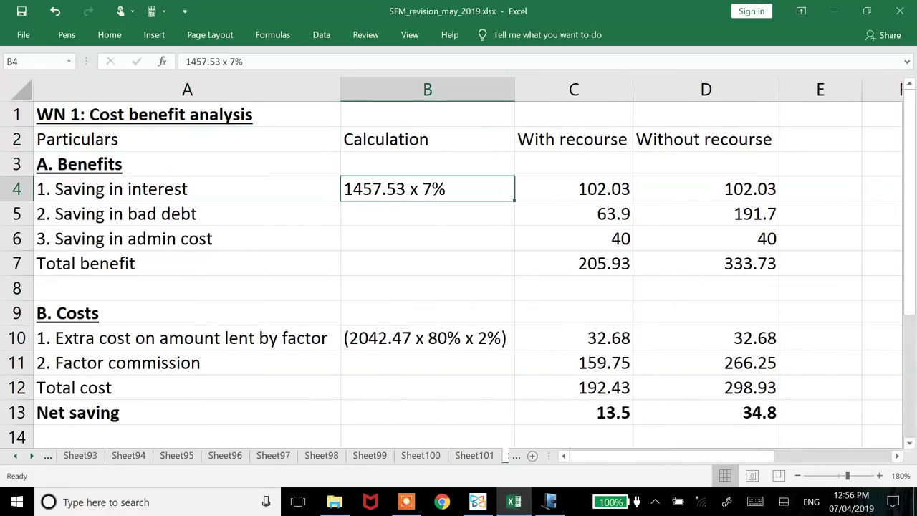
type("20.42 x")
key("alt+Tab")
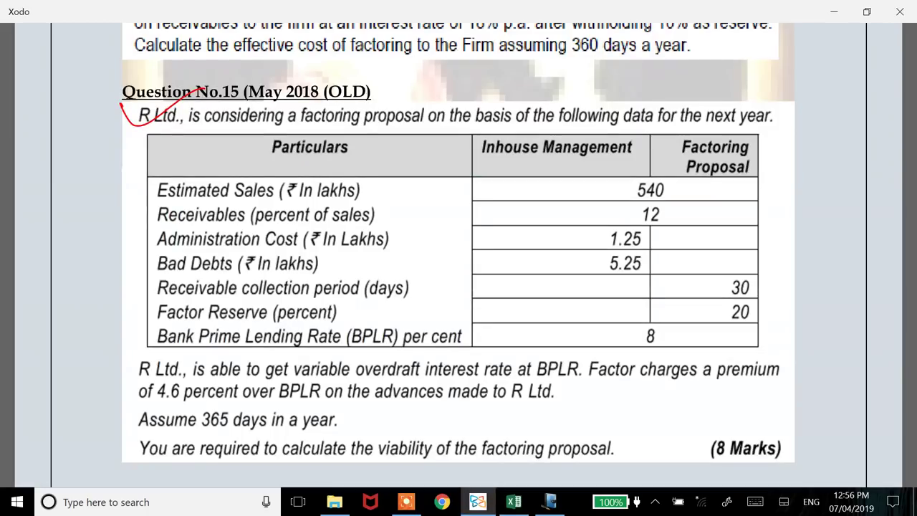
key("alt+Tab")
type("8%")
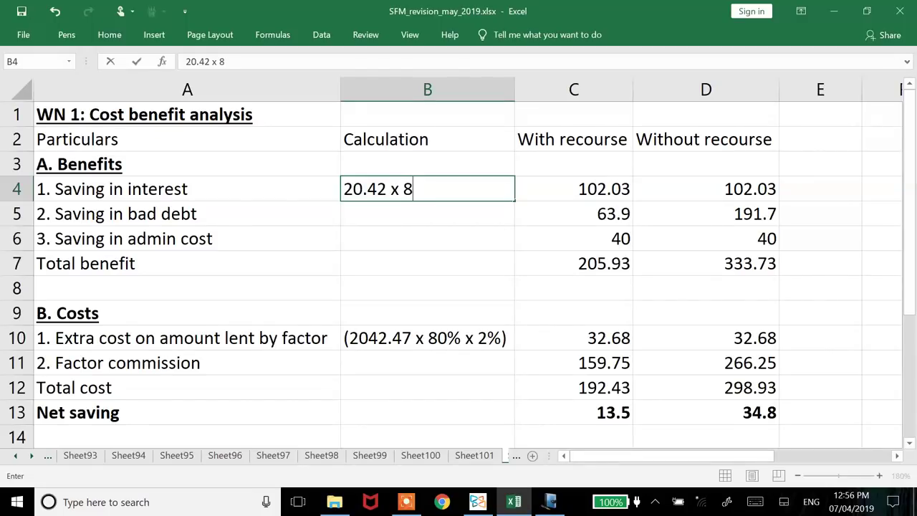
key("Return")
Replace the with-recourse interest saving formula in C4 with =20.42*8%
left_click(573, 188)
key("F2")
key("BackSpace")
key("BackSpace")
key("BackSpace")
key("BackSpace")
key("BackSpace")
key("BackSpace")
key("BackSpace")
key("BackSpace")
key("BackSpace")
key("BackSpace")
key("BackSpace")
key("BackSpace")
key("BackSpace")
key("BackSpace")
key("BackSpace")
key("BackSpace")
key("BackSpace")
key("BackSpace")
key("BackSpace")
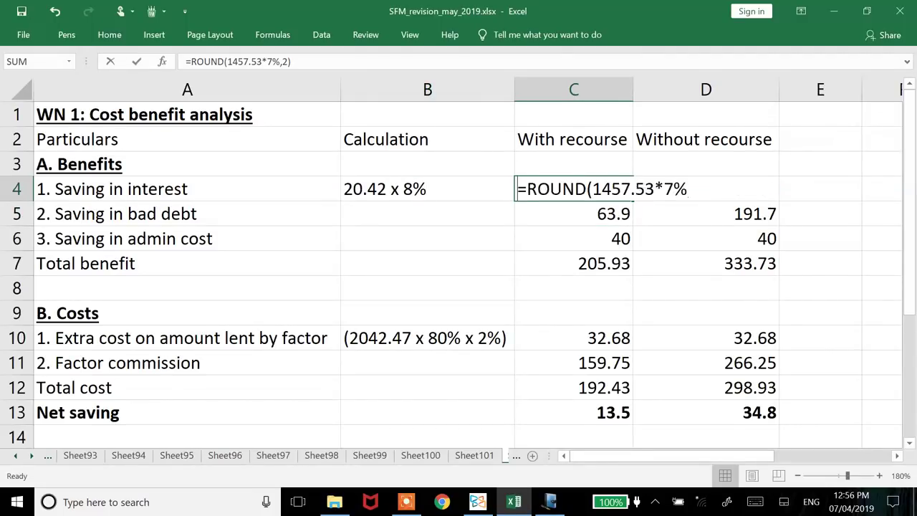
type("20.42*")
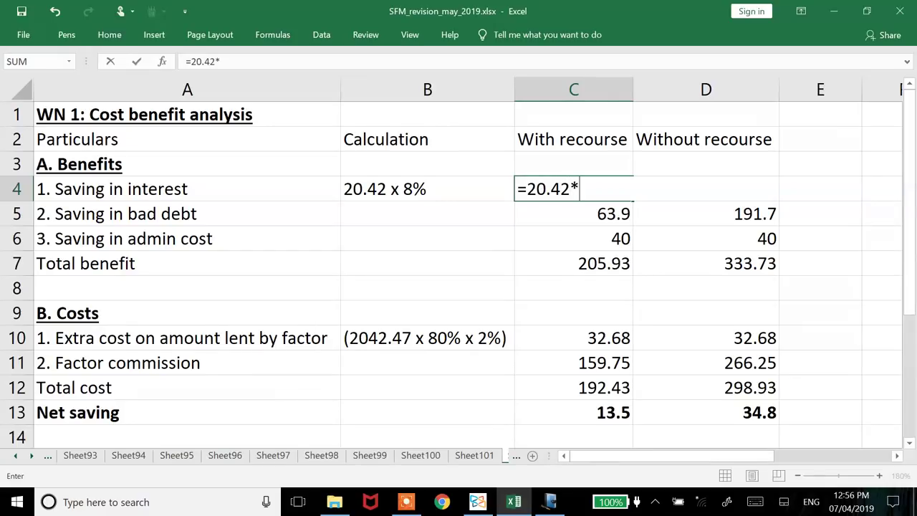
type("8%")
key("Return")
Copy the interest saving formula from C4 into the without-recourse cell D4
left_click(573, 188)
key("ctrl+c")
key("Right")
key("Return")
Check the bad debt data in the question and set the with-recourse saving in bad debt in C5 to 0
key("alt+Tab")
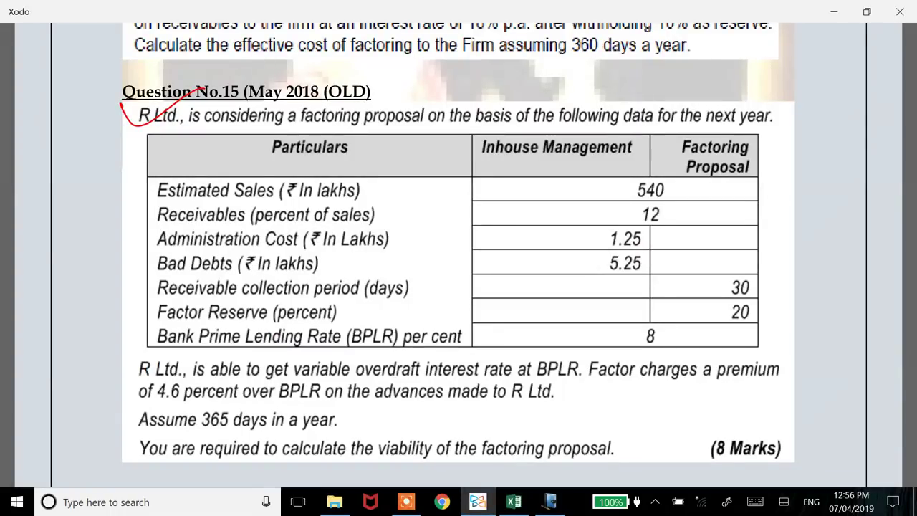
key("alt+Tab")
key("Down")
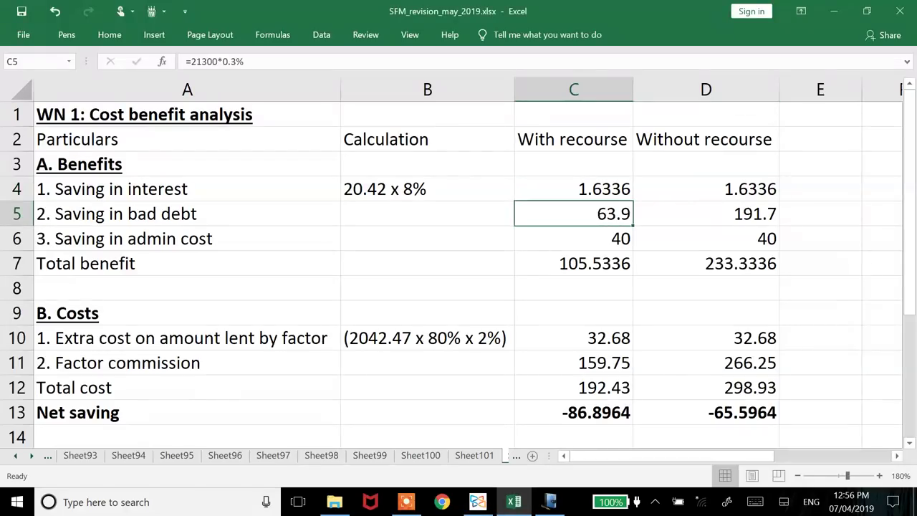
type("0")
key("Right")
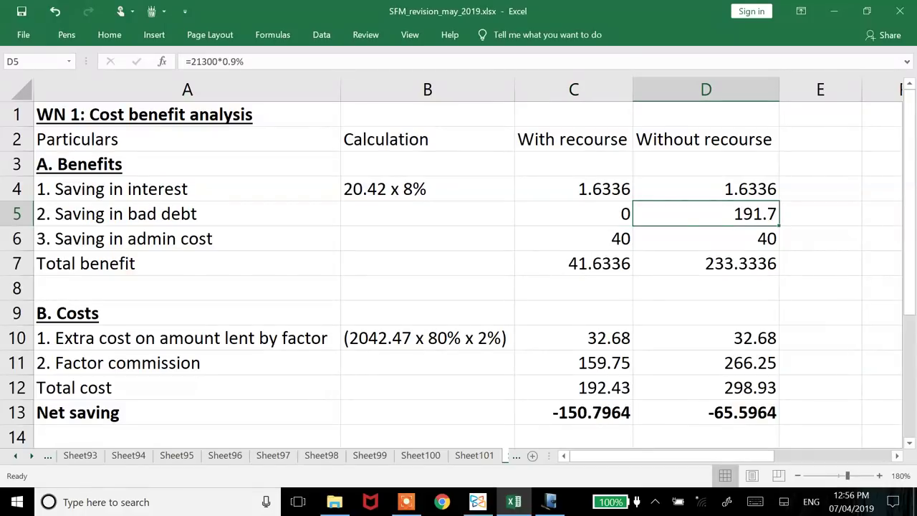
Set the without-recourse saving in bad debt in D5 to 5.25
type("5.25")
key("Return")
key("Left")
Check the administration cost in the question, set the saving in admin cost in C6 to 1.25 and copy it to D6
key("alt+Tab")
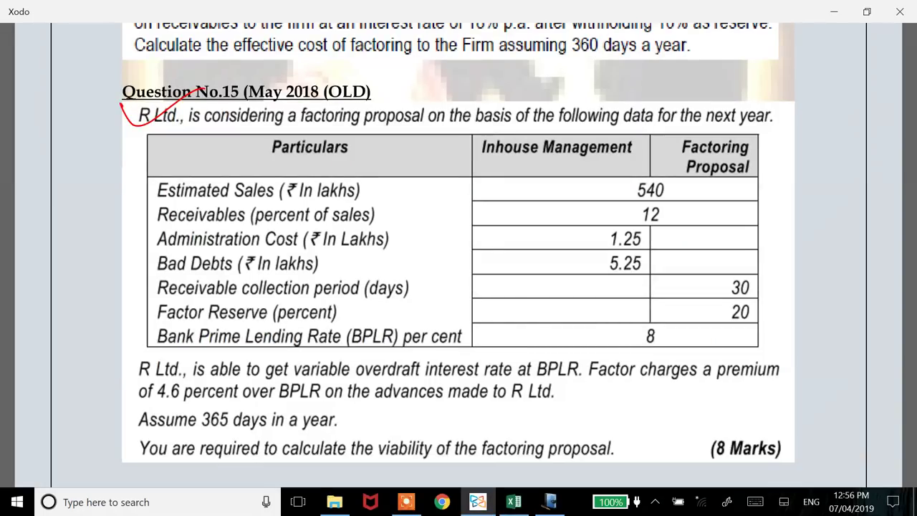
key("alt+Tab")
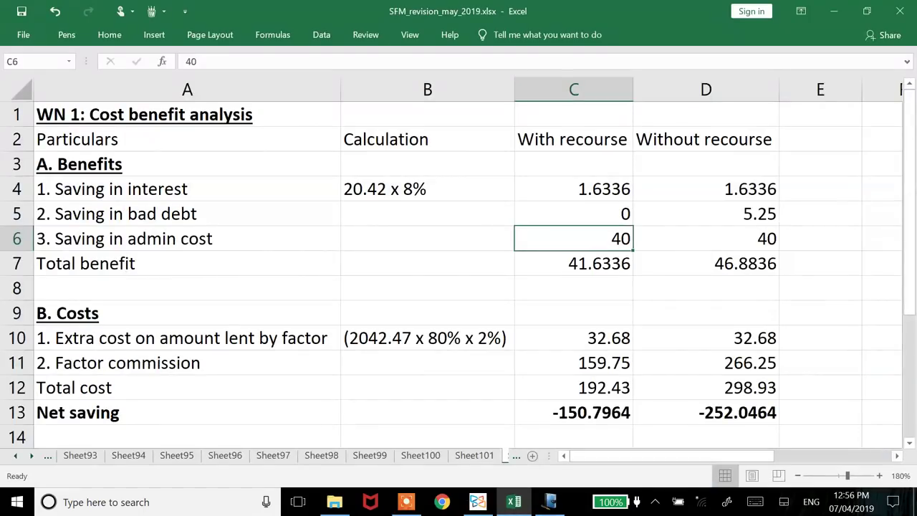
key("F2")
key("Escape")
type("1.25")
key("Return")
key("Up")
key("ctrl+c")
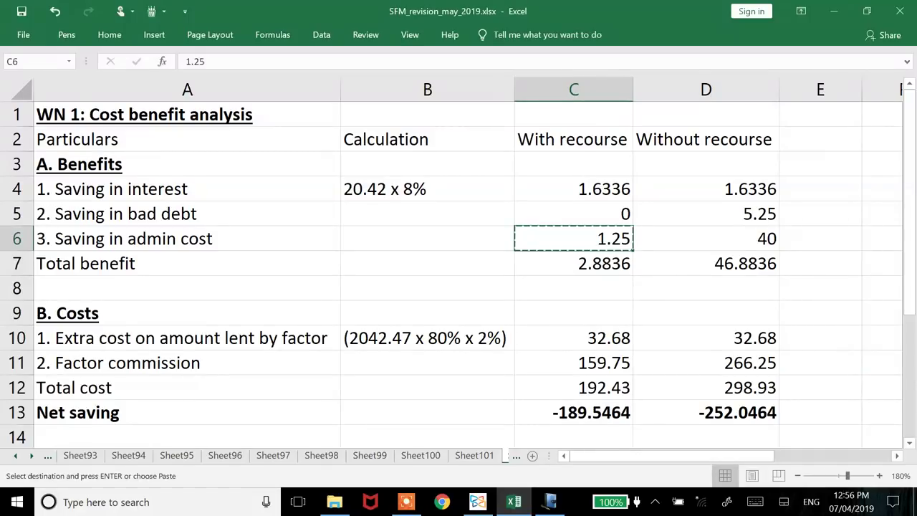
key("Right")
key("Return")
Look up the factor reserve and premium in the question in Xodo and the revised receivables in the Excel Note 1
key("Down")
key("Down")
key("Down")
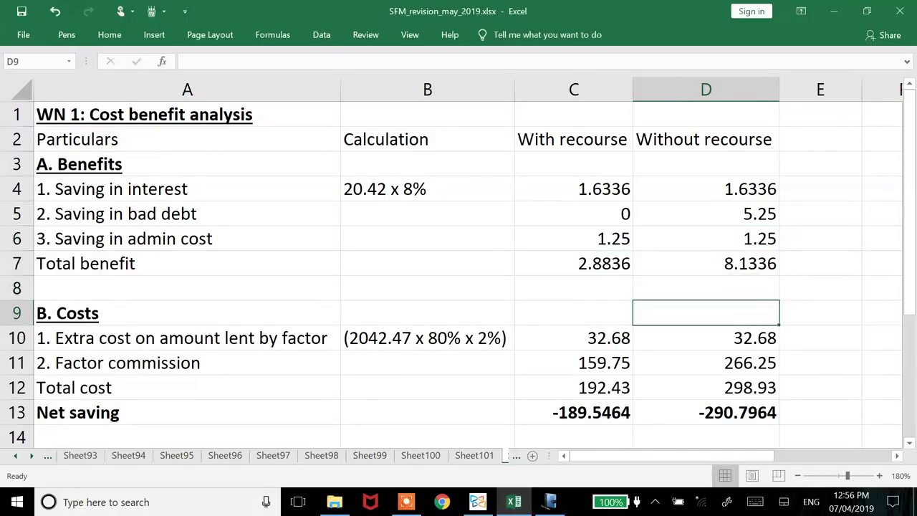
key("Left")
left_click(427, 337)
key("alt+Tab")
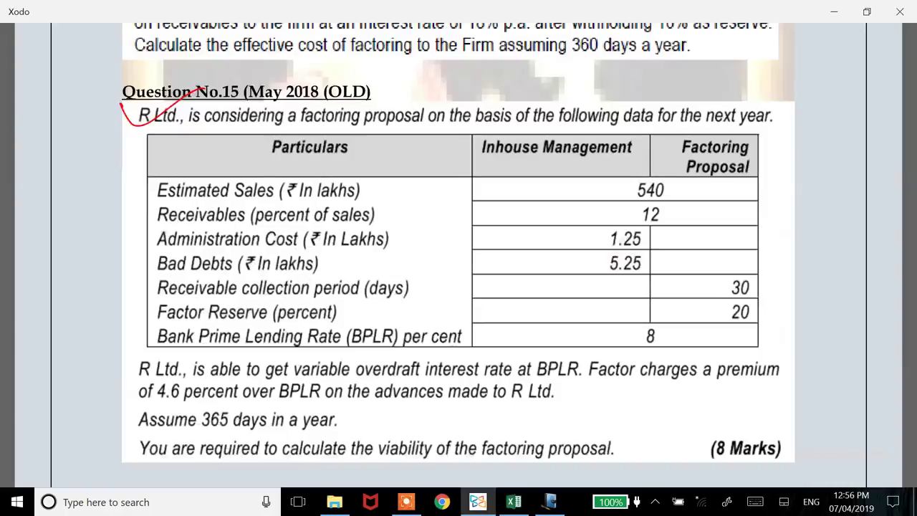
key("alt+Tab")
left_click(573, 337)
key("Right")
key("Right")
key("Right")
key("Right")
key("Right")
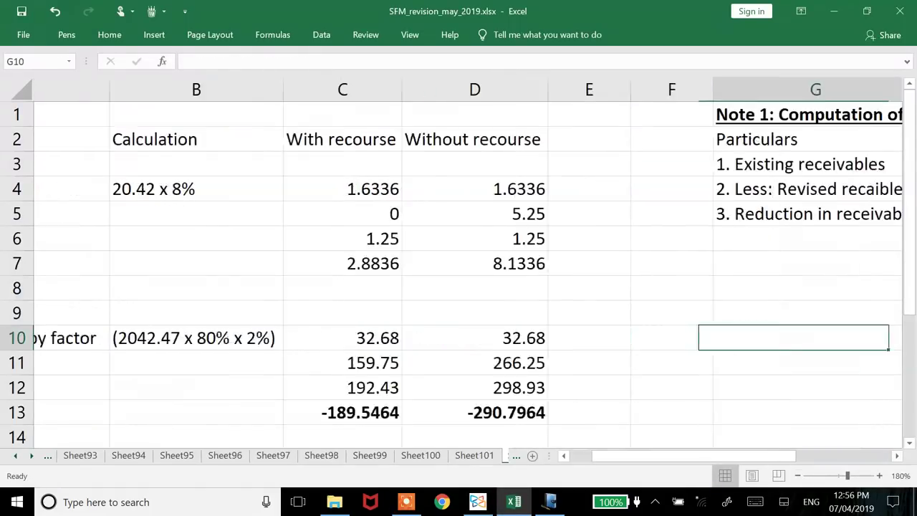
key("alt+Tab")
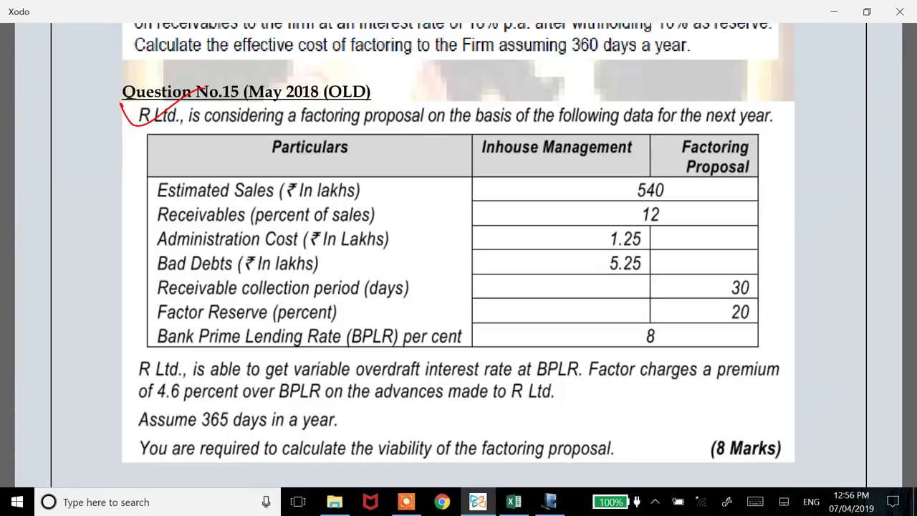
key("alt+Tab")
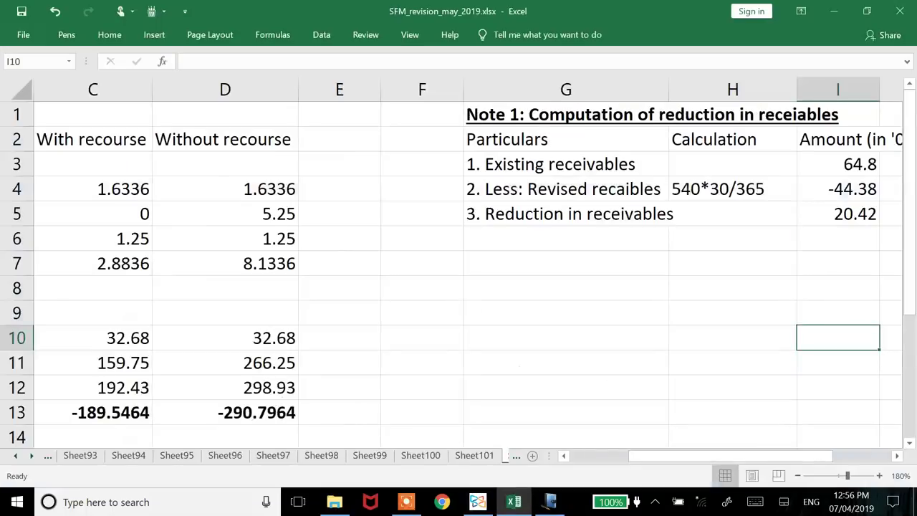
key("Right")
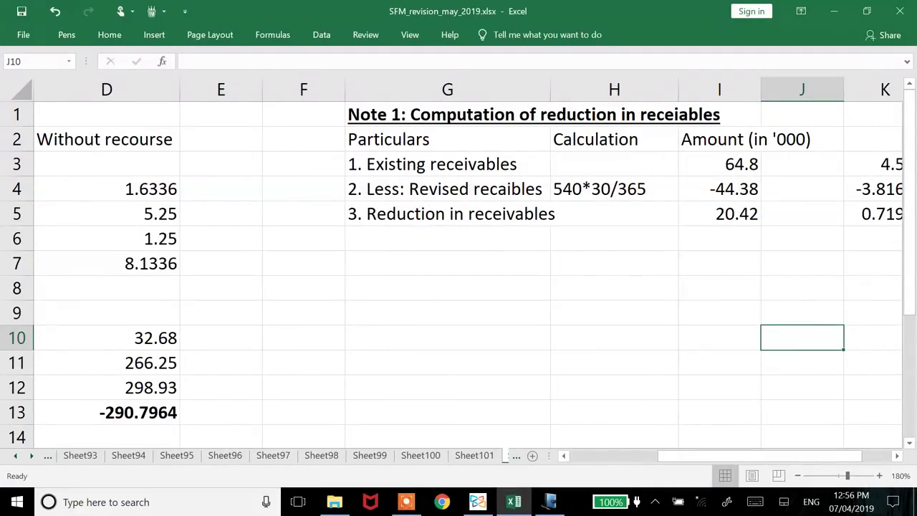
Replace the calculation note for extra cost on amount lent by factor in B10 with (44.38
key("Home")
key("Right")
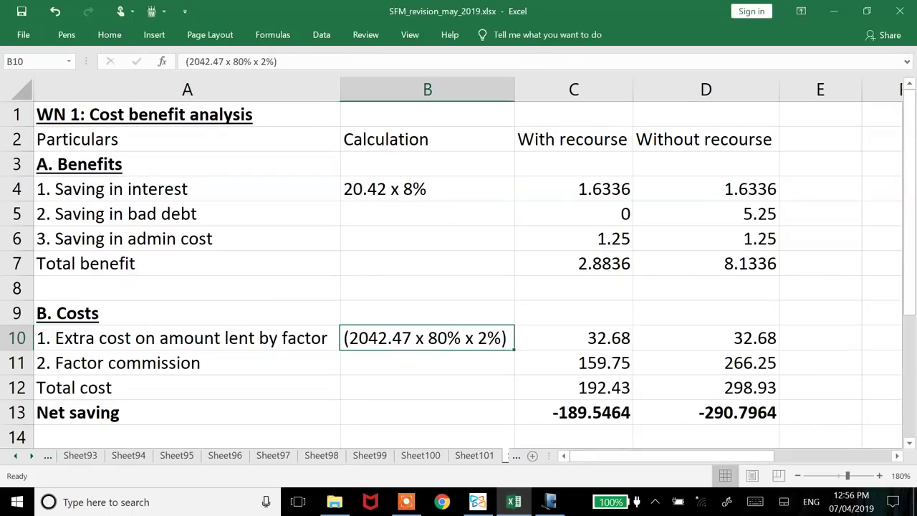
type("(44")
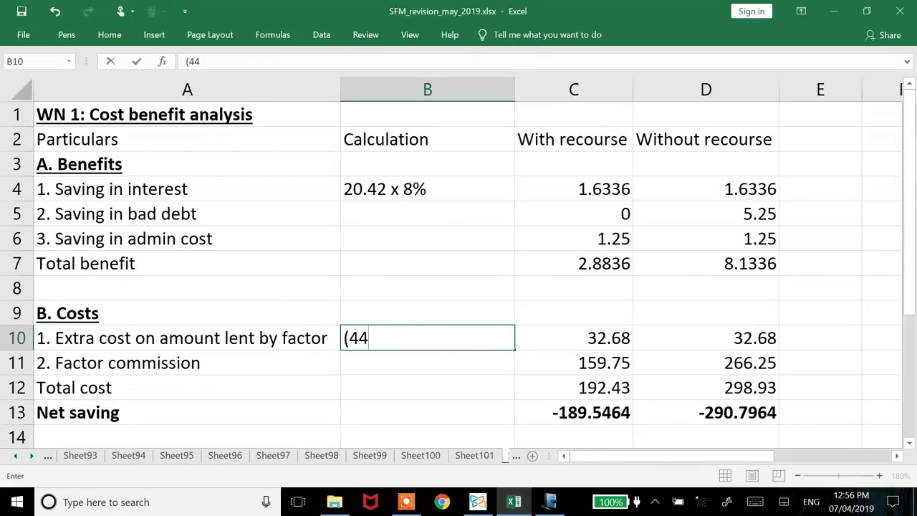
type(".38")
key("Return")
Recheck the revised receivables amount in the Note 1 computation and return to the calculation note in B10
key("Right")
key("Right")
key("Right")
key("Right")
key("Right")
key("Right")
key("Right")
key("Right")
key("Right")
key("Right")
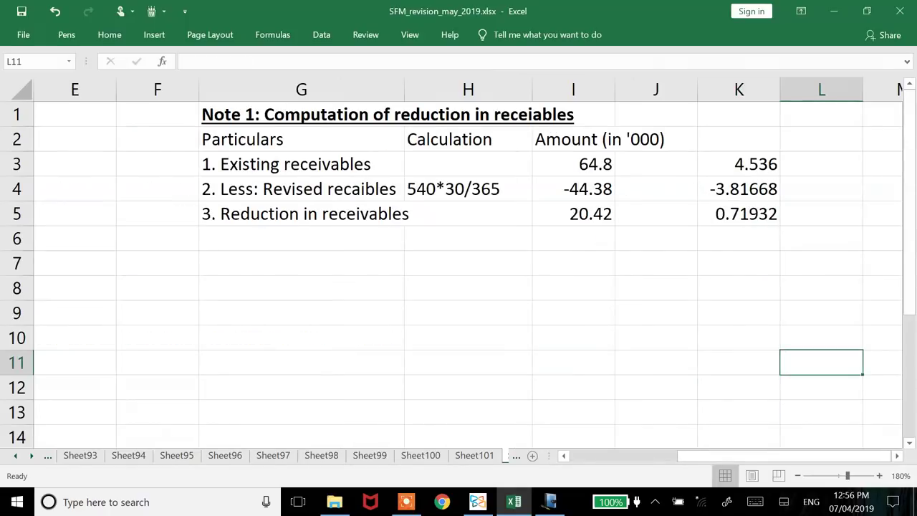
key("Left")
key("Left")
key("Left")
key("Left")
key("Left")
key("Left")
key("Left")
key("Left")
key("Left")
key("Left")
key("Left")
key("Right")
key("Up")
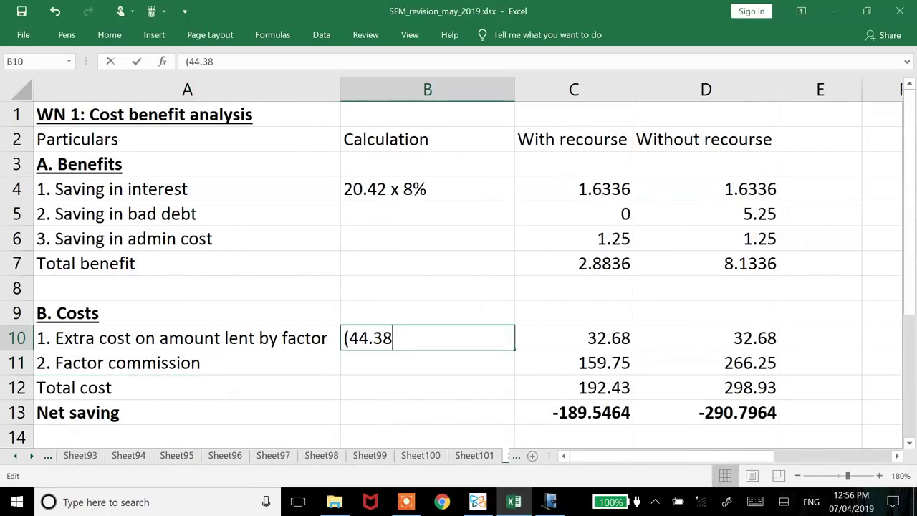
Complete the extra cost calculation note in B10 so it reads (44.38 x 80% x 4.6%)
key("F2")
type("x 80")
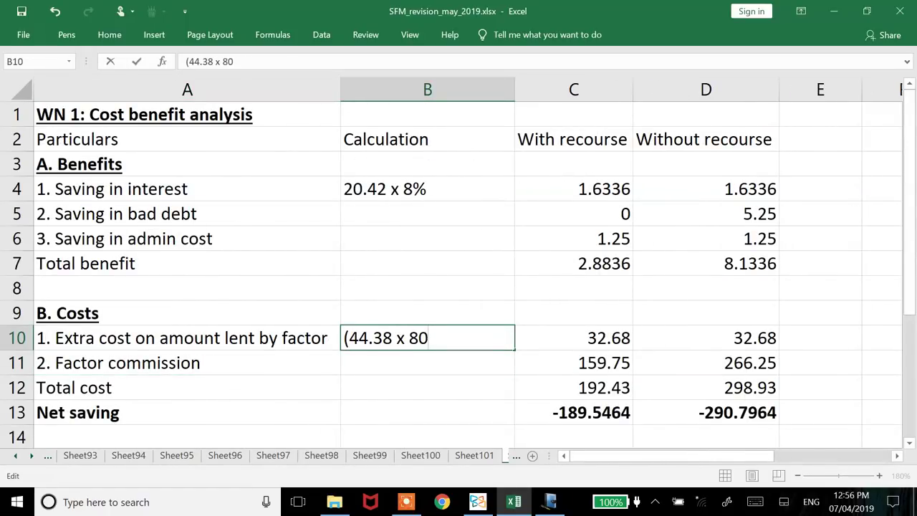
type("% x ")
type("4")
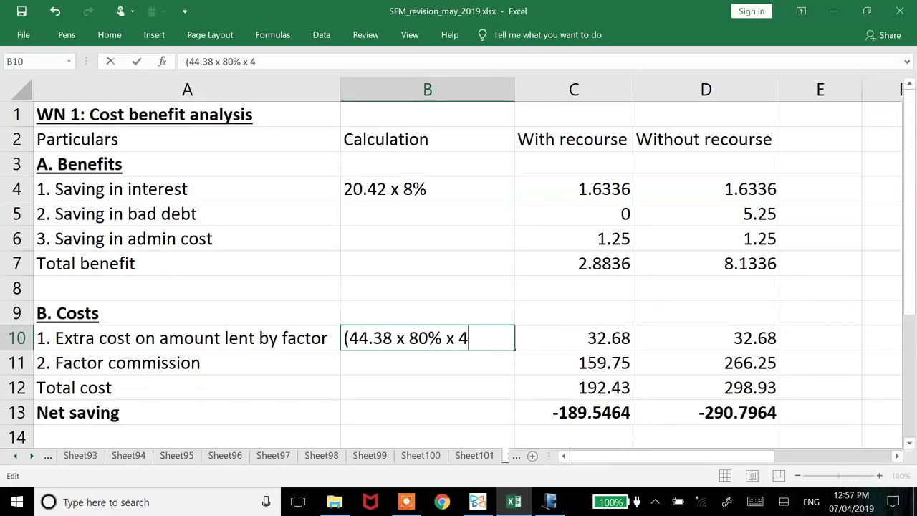
type(".6%)")
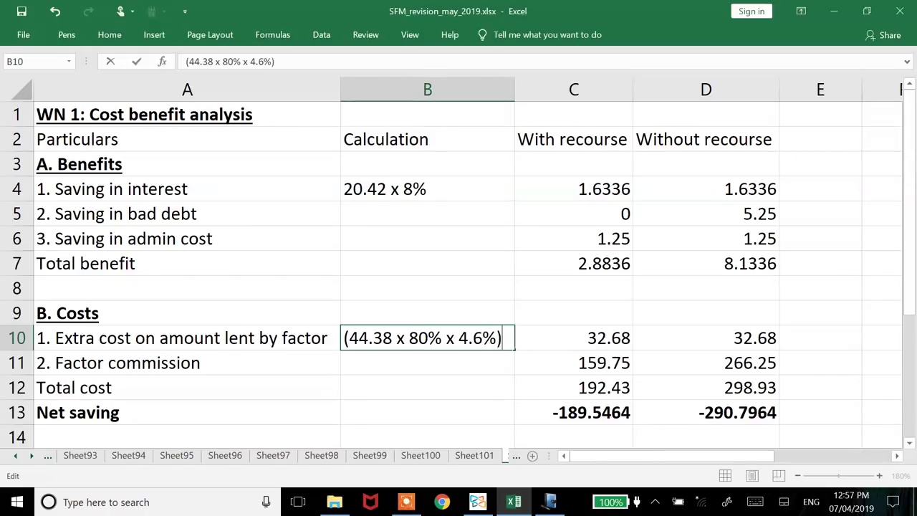
key("Return")
Set the factor commission to 0 in both the with-recourse cell C11 and the without-recourse cell D11
left_click(573, 362)
type("0")
key("Tab")
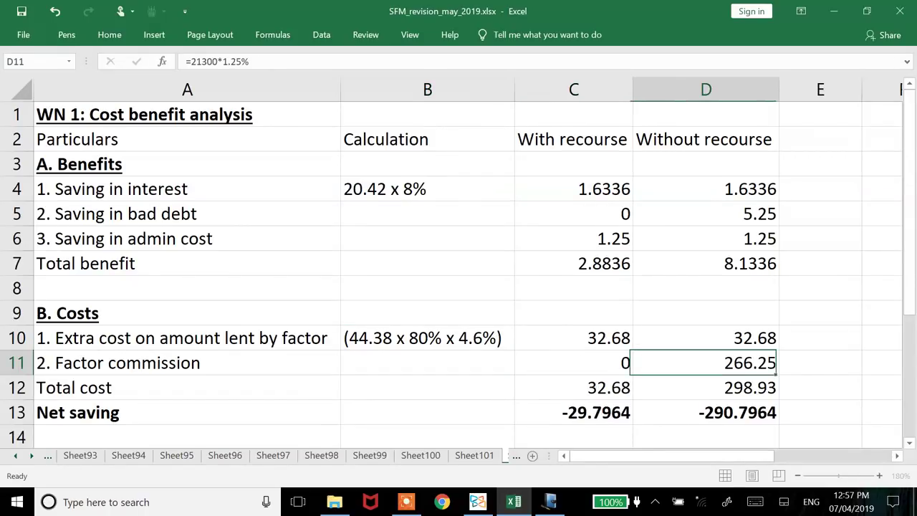
type("0")
key("Return")
Replace the extra cost formula in C10 with =ROUND(44.38*80%*4.6%,2) and copy it to the without-recourse cell D10
key("Up")
key("Left")
key("Up")
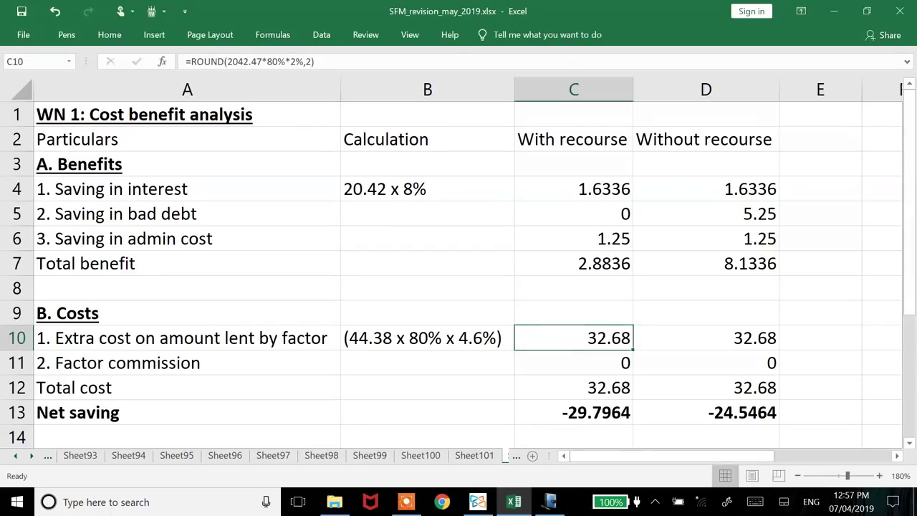
type("=round(44.38*80")
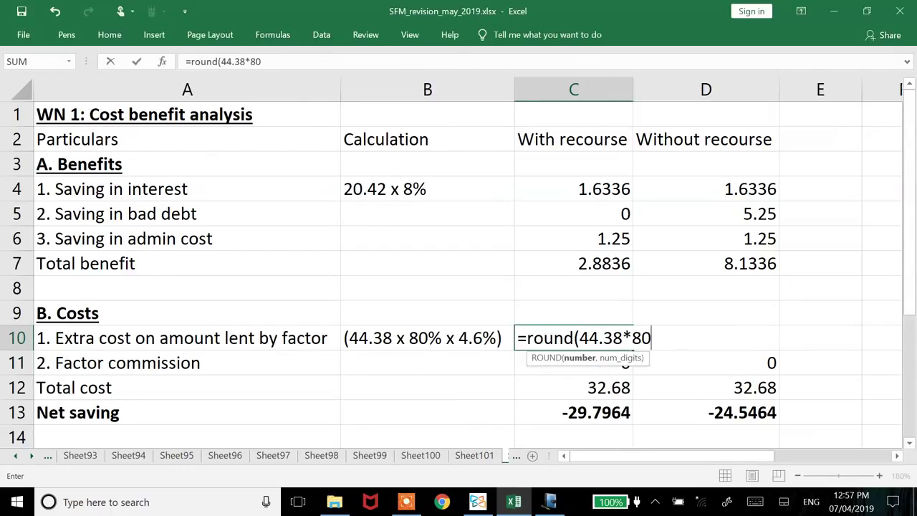
type("%*4.6%,2)")
key("Return")
key("Up")
key("ctrl+c")
key("Right")
key("Return")
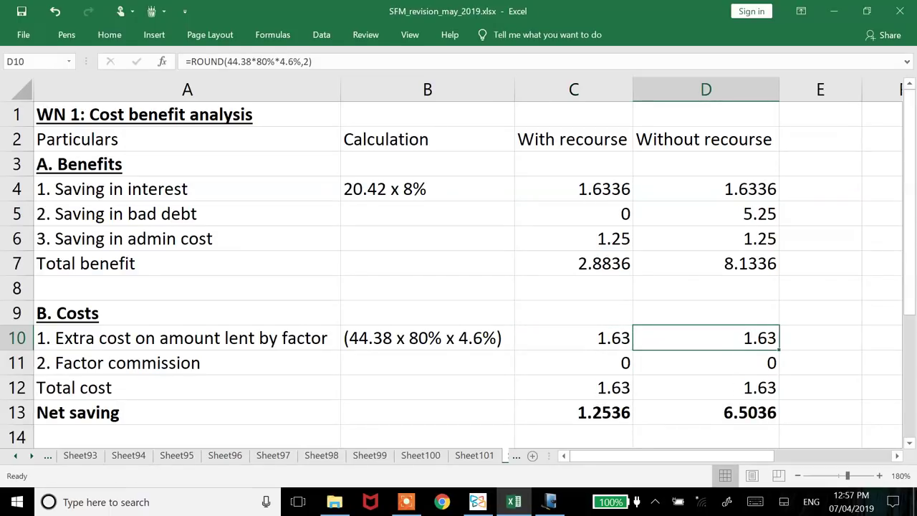
Review the computation of reduction in receivables in Note 1 beside the cost benefit analysis
key("Right")
key("Right")
key("Right")
key("Right")
key("Right")
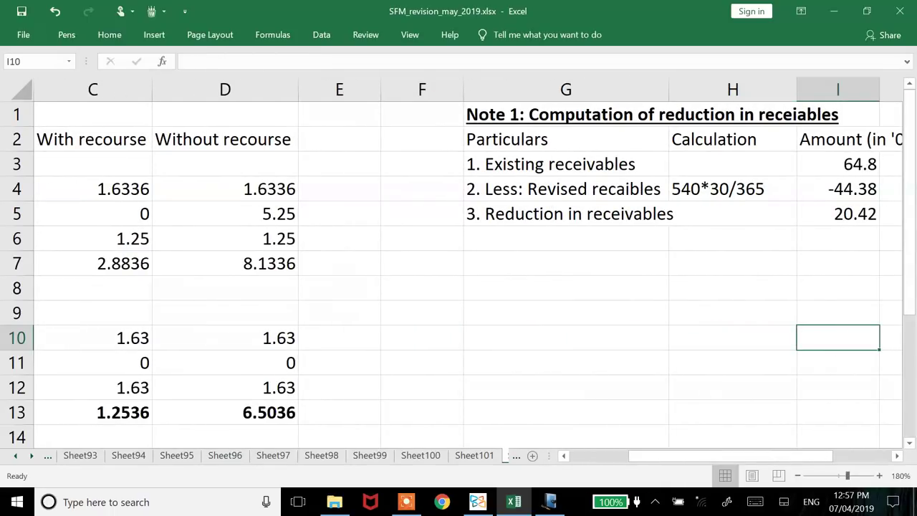
key("Up")
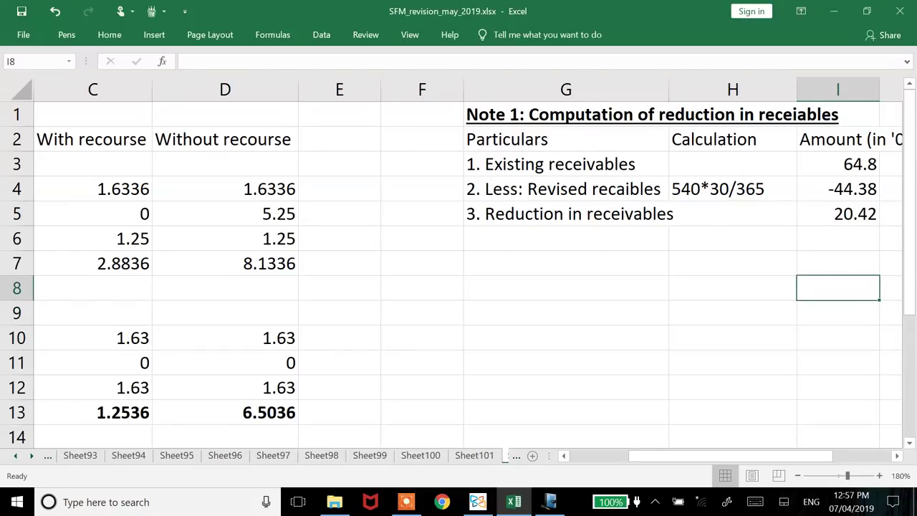
Switch to the question in Xodo, circle the 8 lending rate, 20 factor reserve and 4.6 percent premium, and underline the overdraft interest rate at BPLR
key("alt+Tab")
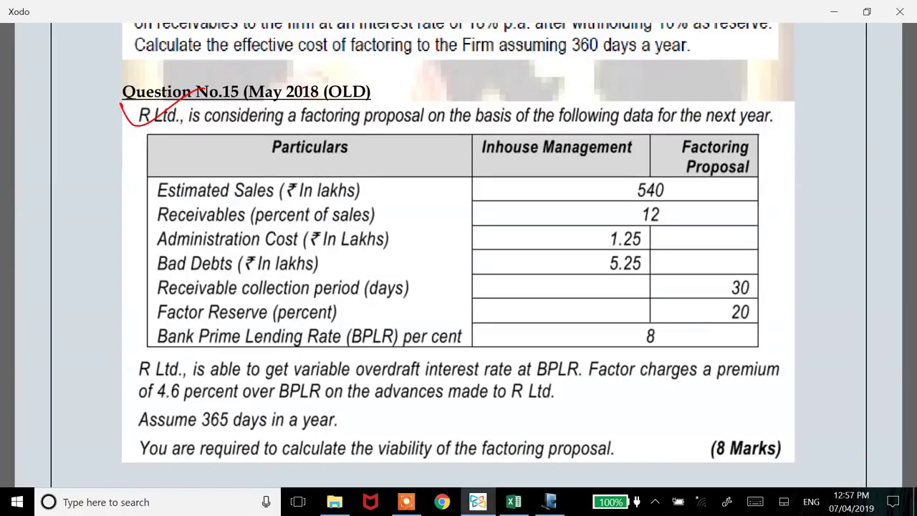
left_click_drag(648, 313, 688, 307)
left_click_drag(339, 385, 577, 374)
left_click_drag(522, 356, 578, 371)
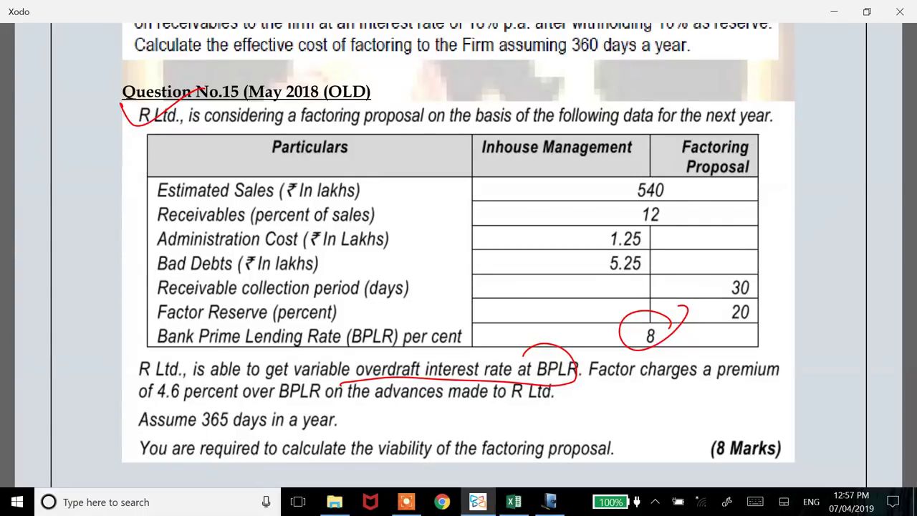
mouse_move(738, 296)
left_mouse_down()
mouse_move(755, 323)
mouse_move(734, 295)
left_mouse_up()
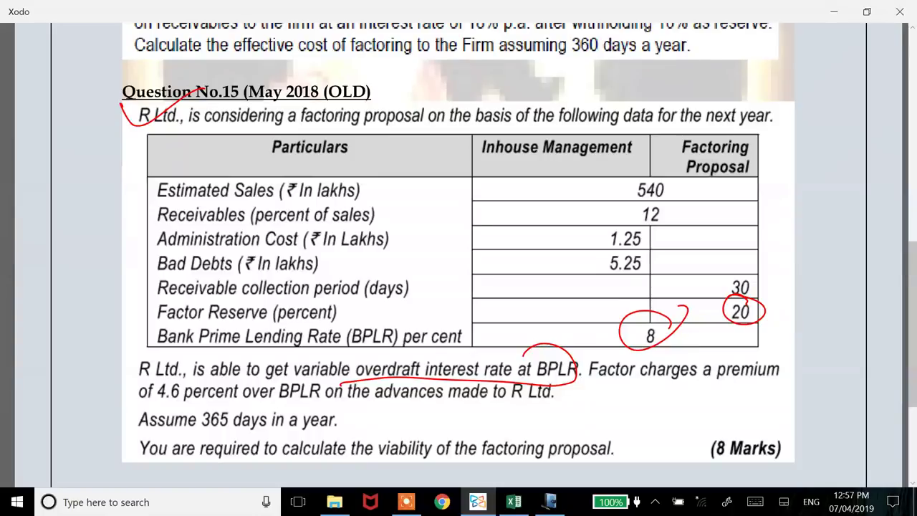
scroll(458, 250, "down", 3)
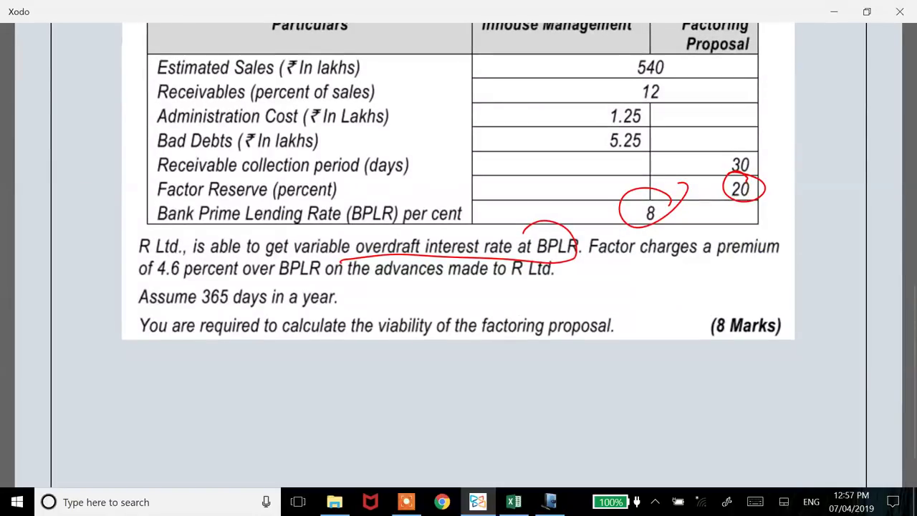
mouse_move(161, 255)
left_mouse_down()
mouse_move(219, 279)
mouse_move(175, 249)
mouse_move(152, 254)
left_mouse_up()
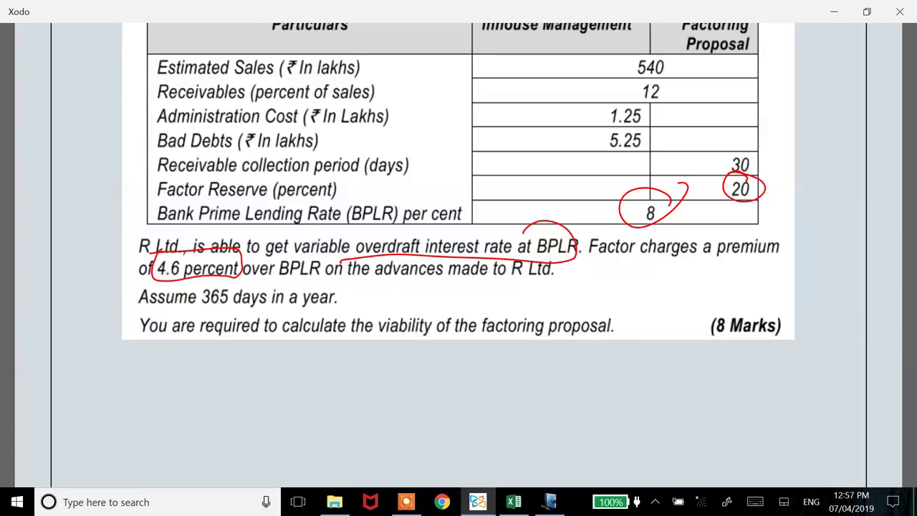
Return to Excel and review the cost benefit analysis from the benefits down to the Net saving row
key("alt+Tab")
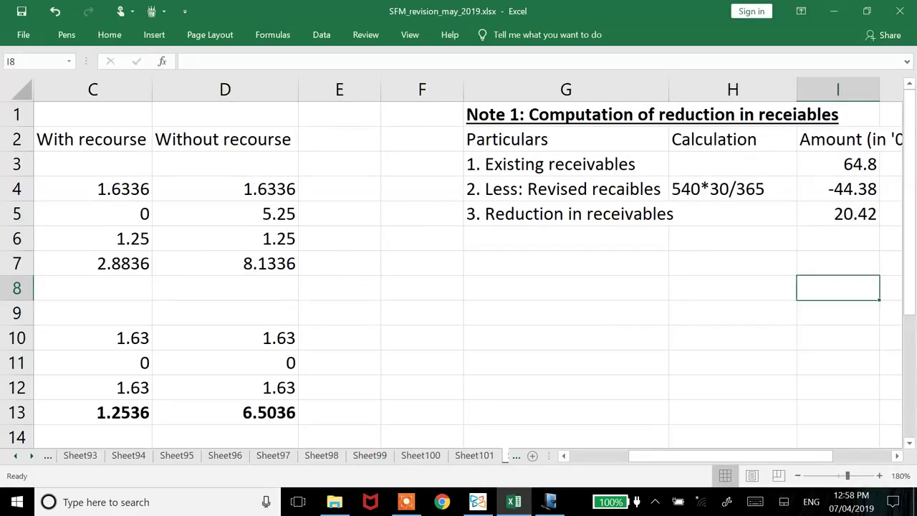
key("Home")
key("Down")
key("Down")
key("Down")
key("Down")
key("Down")
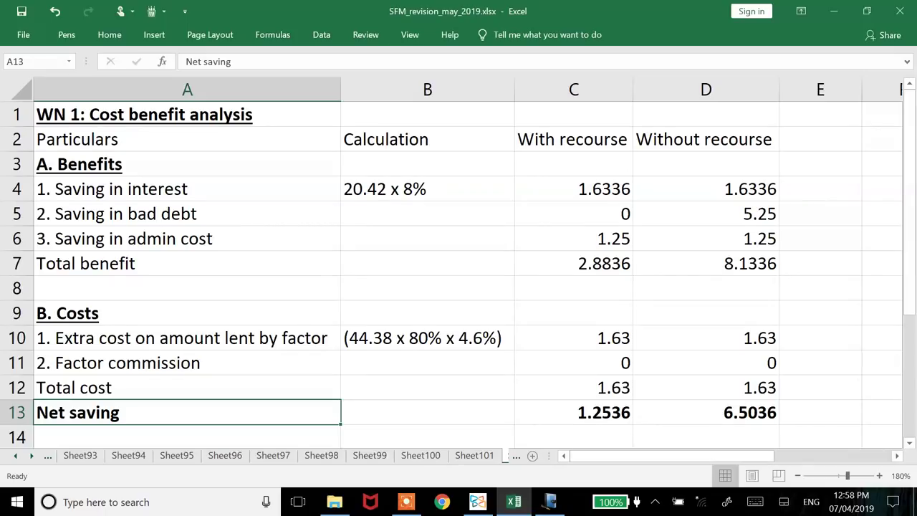
key("alt")
key("Right")
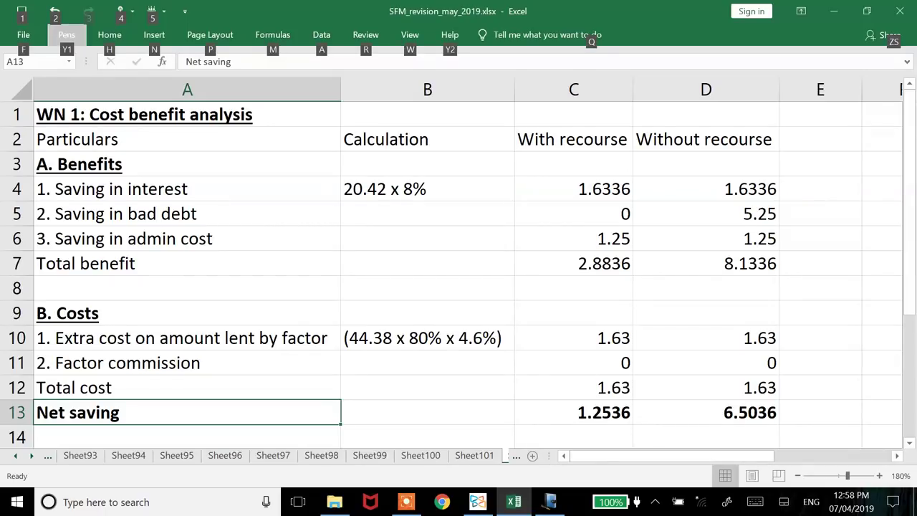
Compare the worksheet's with-recourse and without-recourse figures with the Question No.15 solution in Xodo's answers document
key("alt+Tab")
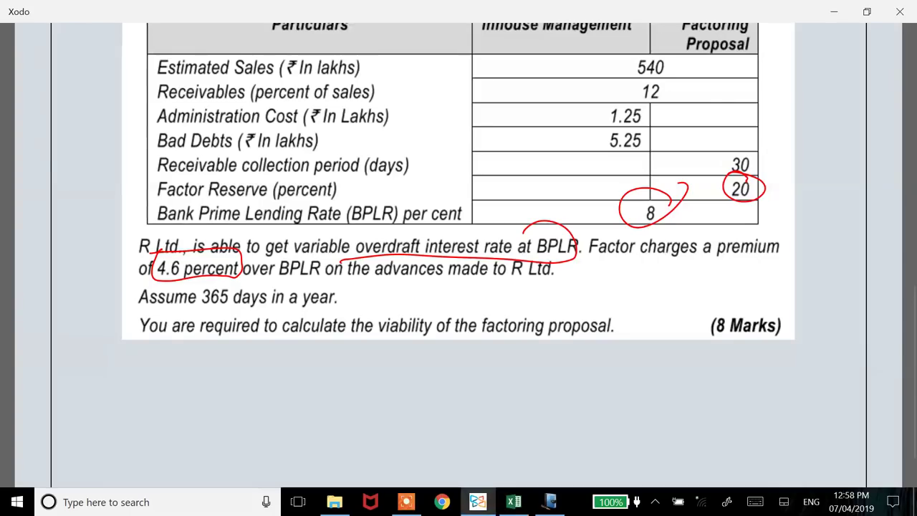
left_click(837, 72)
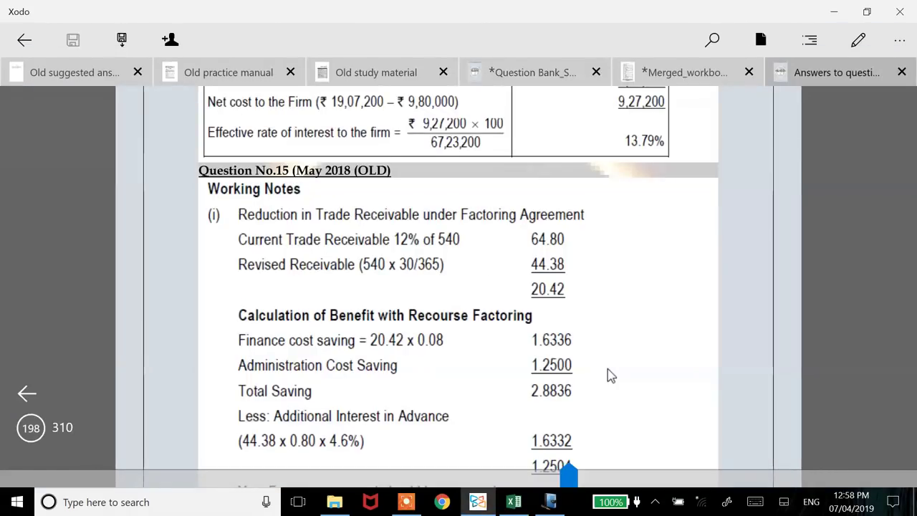
scroll(607, 365, "down", 2)
scroll(607, 285, "down", 4)
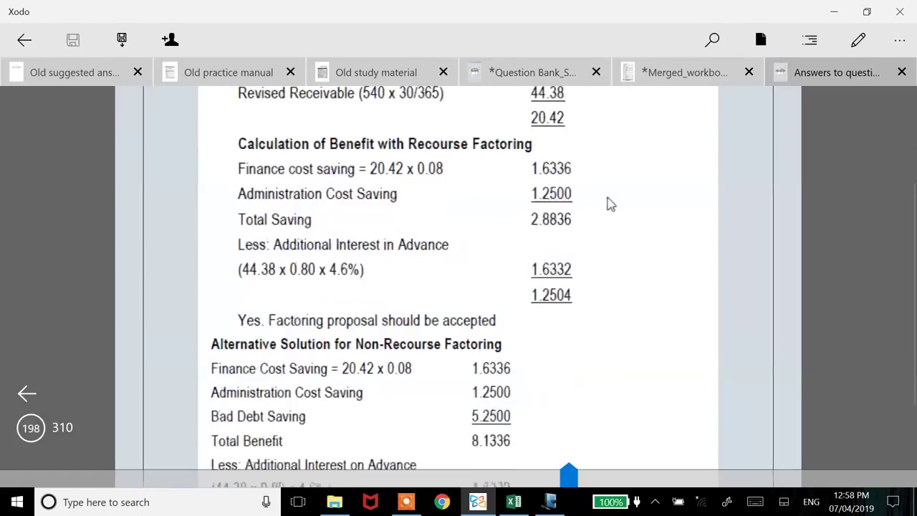
key("alt+Tab")
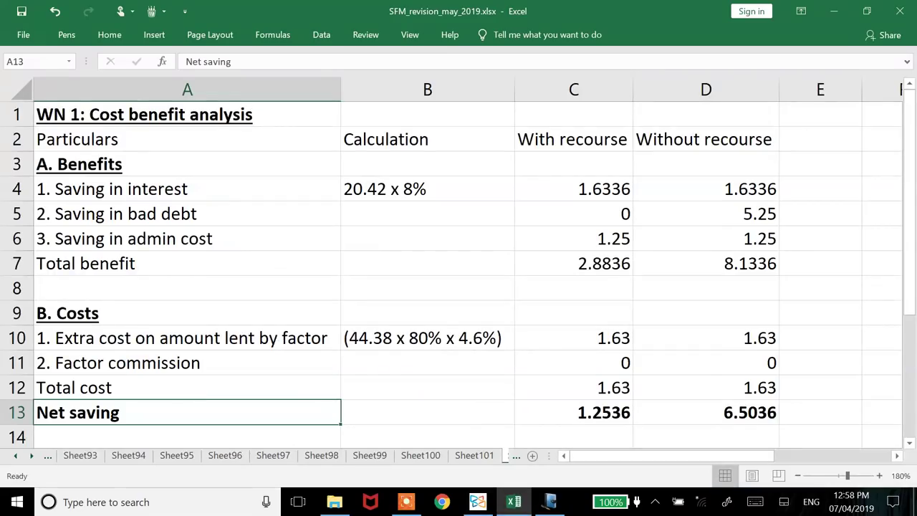
key("alt+Tab")
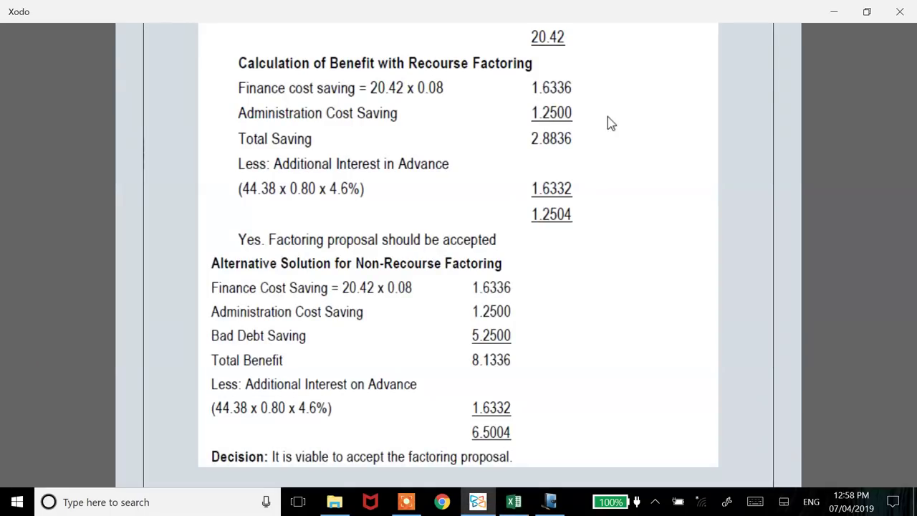
Compare the worksheet's cost rows and net saving with the recourse and non-recourse factoring solutions in Xodo's answers document
key("alt+Tab")
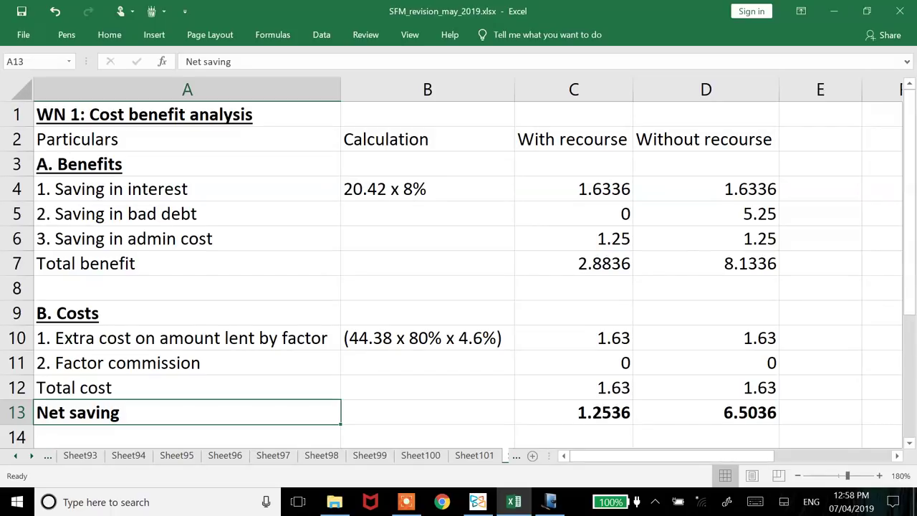
left_click(427, 412)
left_click(427, 362)
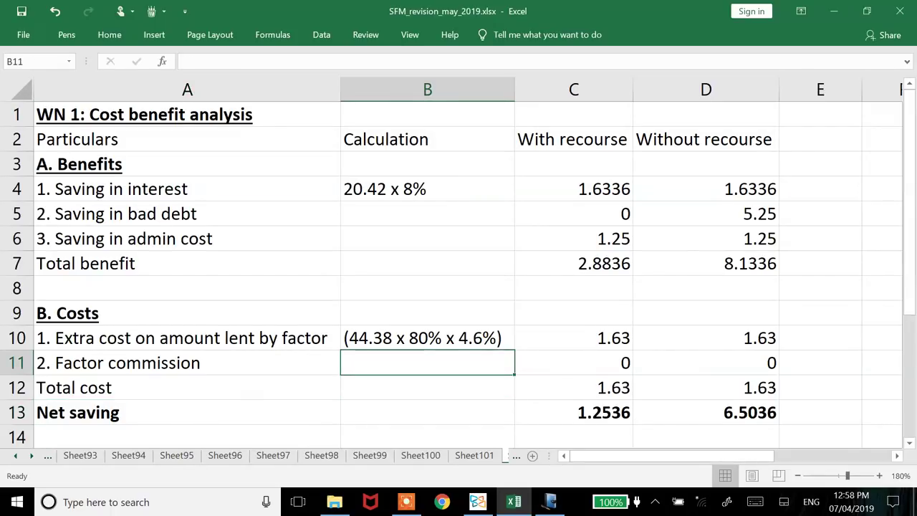
key("alt+Tab")
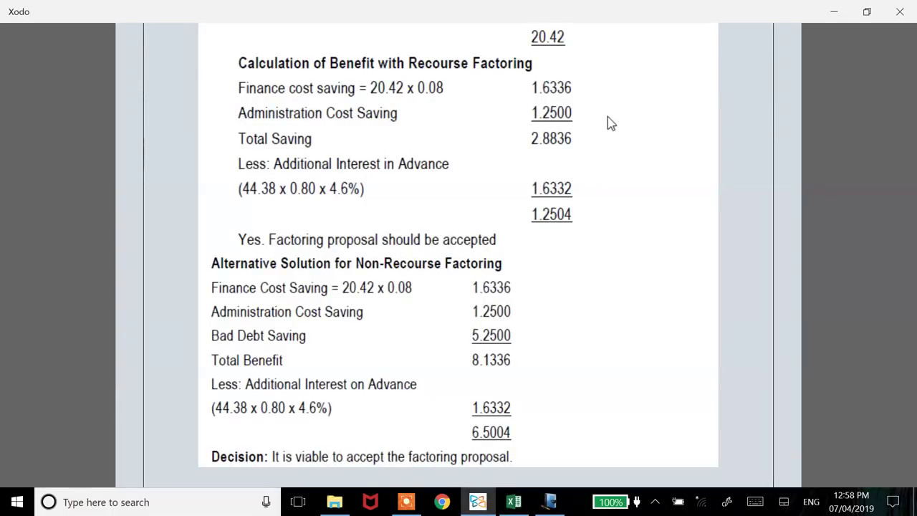
scroll(610, 123, "up", 1)
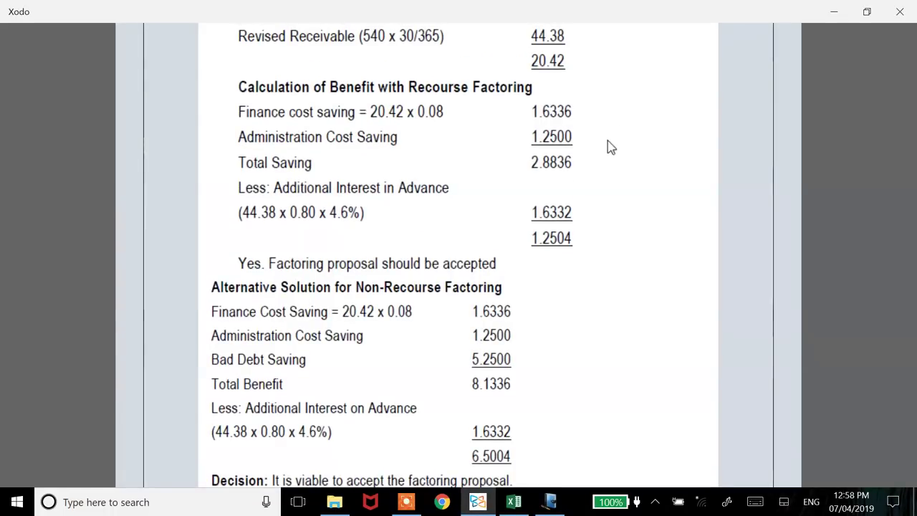
key("alt+Tab")
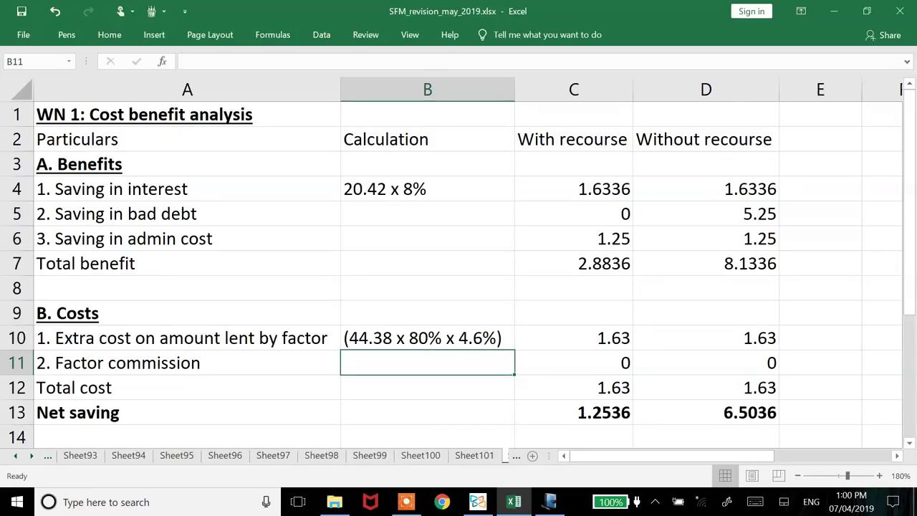
Switch to the question bank in Xodo and find Question No.9 (November 2016) on Z Ltd
key("alt+Tab")
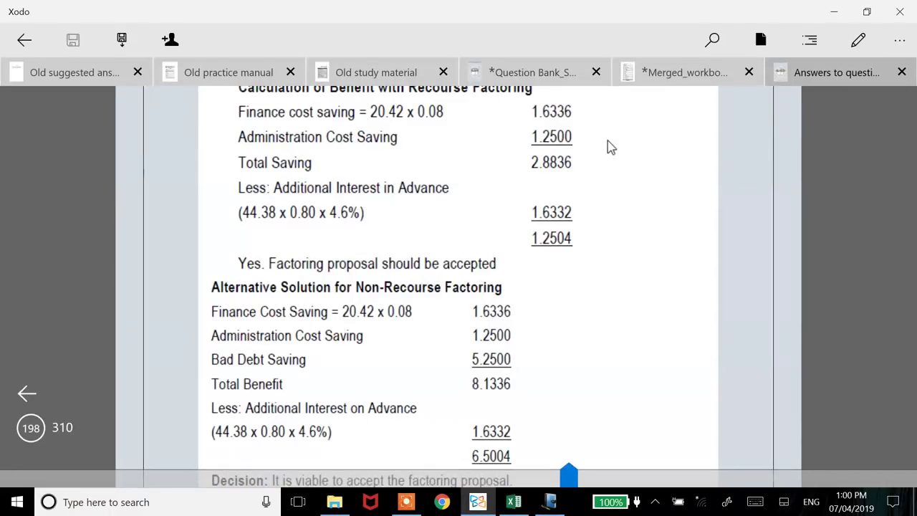
key("ctrl+shift+Tab")
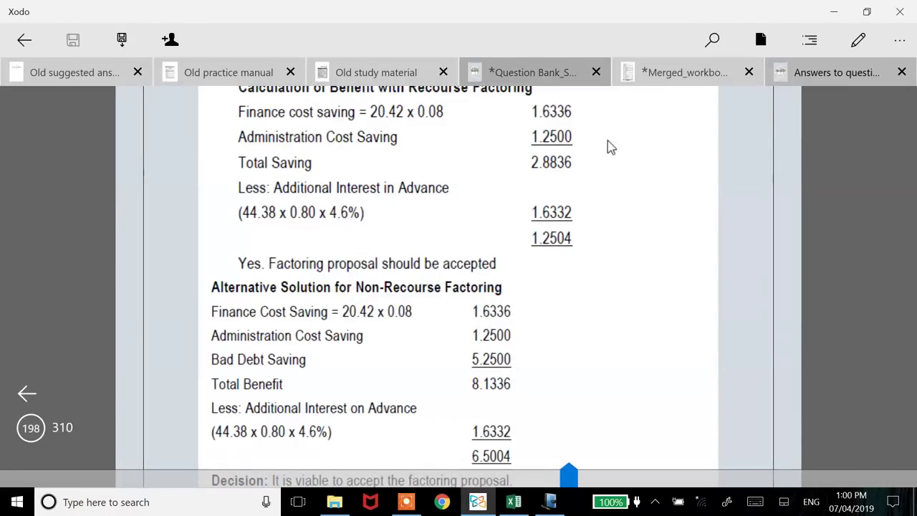
scroll(458, 286, "up", 15)
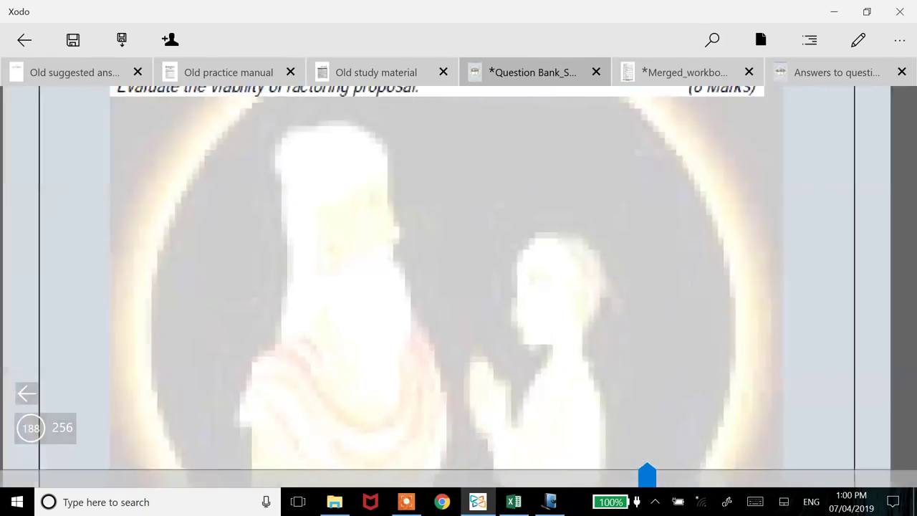
scroll(458, 286, "up", 8)
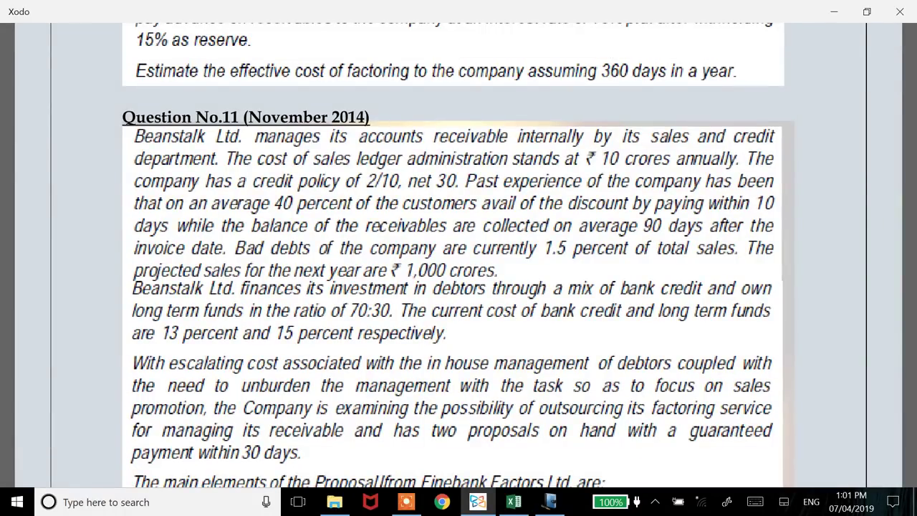
scroll(458, 287, "up", 10)
scroll(458, 286, "up", 5)
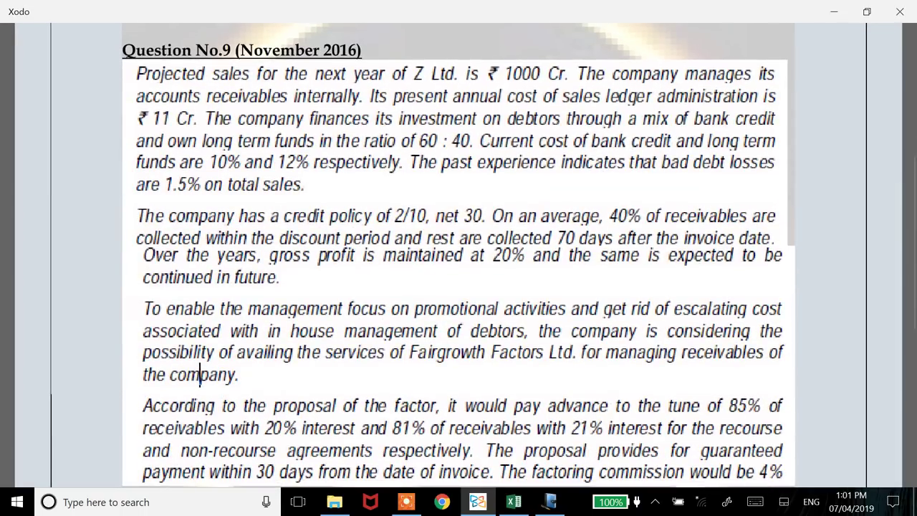
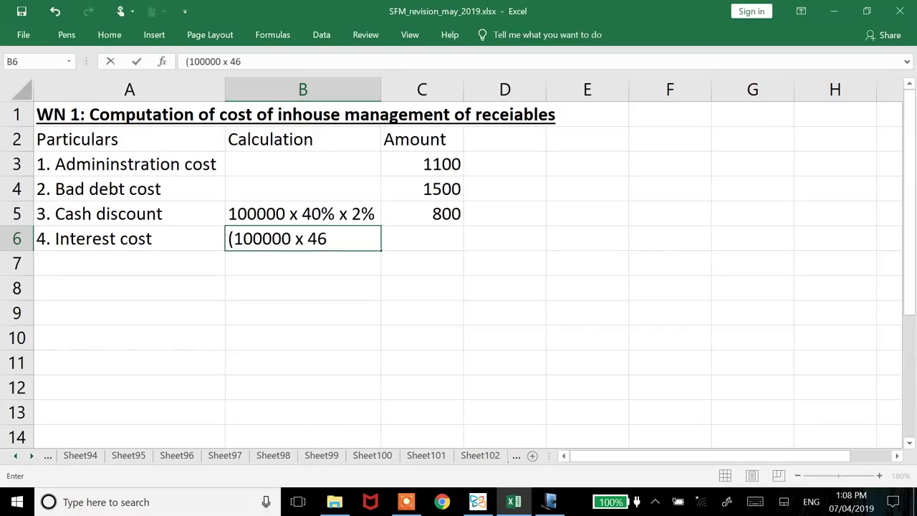
Complete the interest cost calculation in B6 as (100000 x 46/360) x 80% x 10.8% and fit column B to it
type("/360")
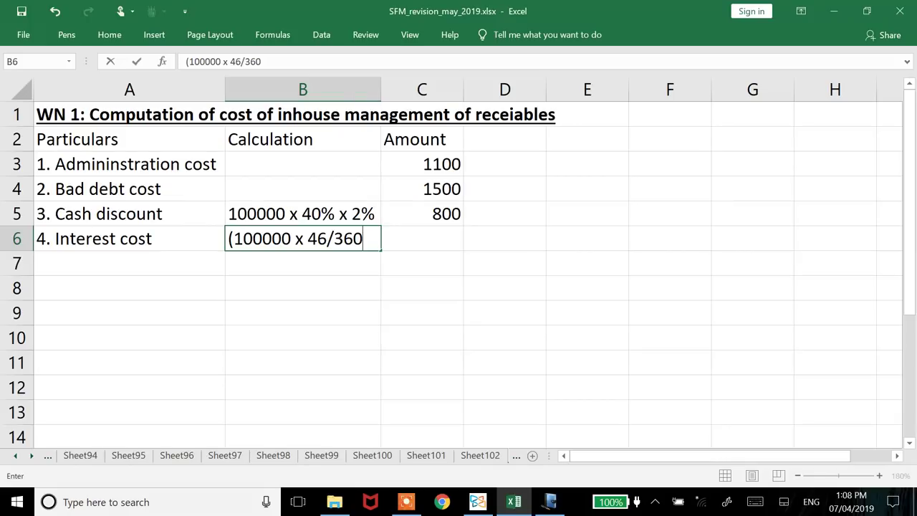
type(") x 80%")
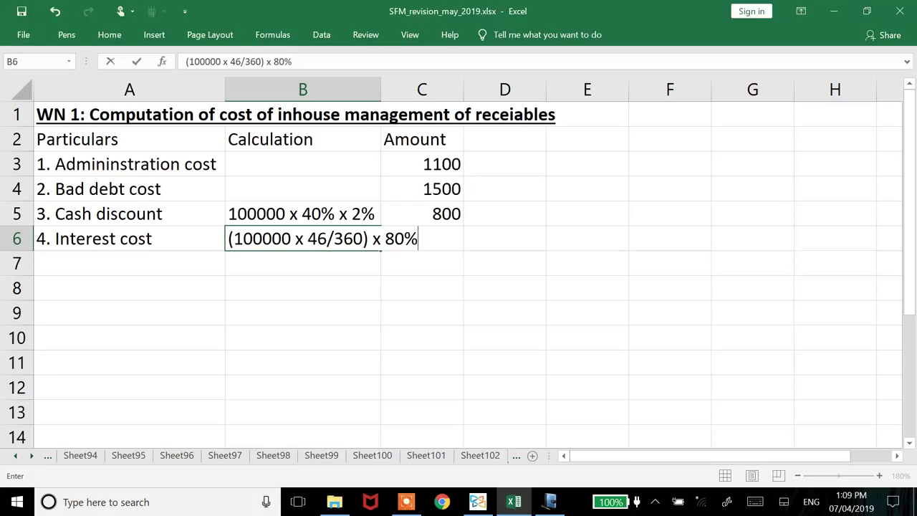
type("x 10.8%")
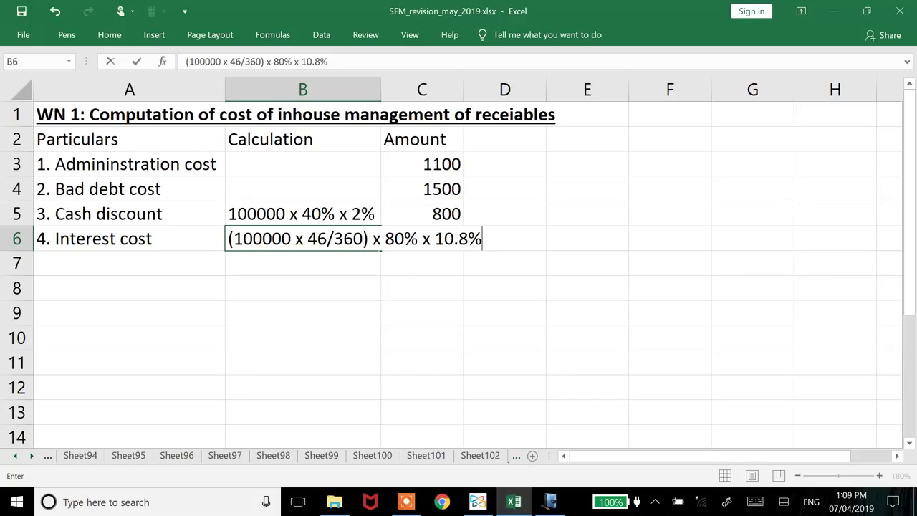
key("Return")
key("Up")
key("alt+h")
key("o")
key("i")
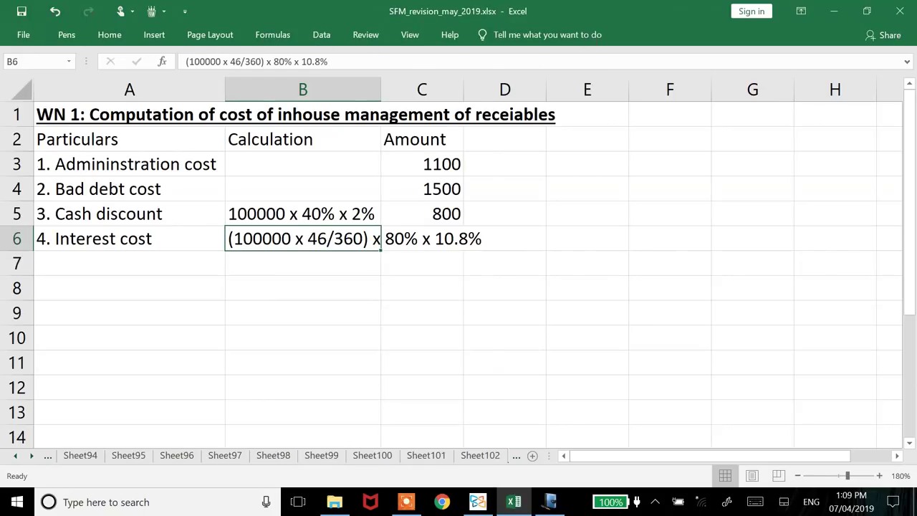
Calculate the interest cost in C6 with =ROUND(100000*46/360*0.8*10.8%,2)
key("Right")
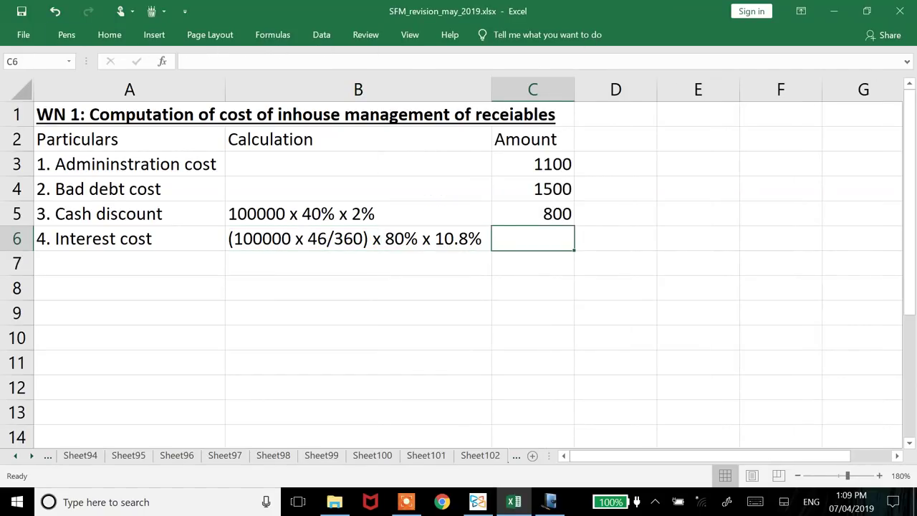
type("=round(100000*46/360*0.8*10.8%,2)")
key("Return")
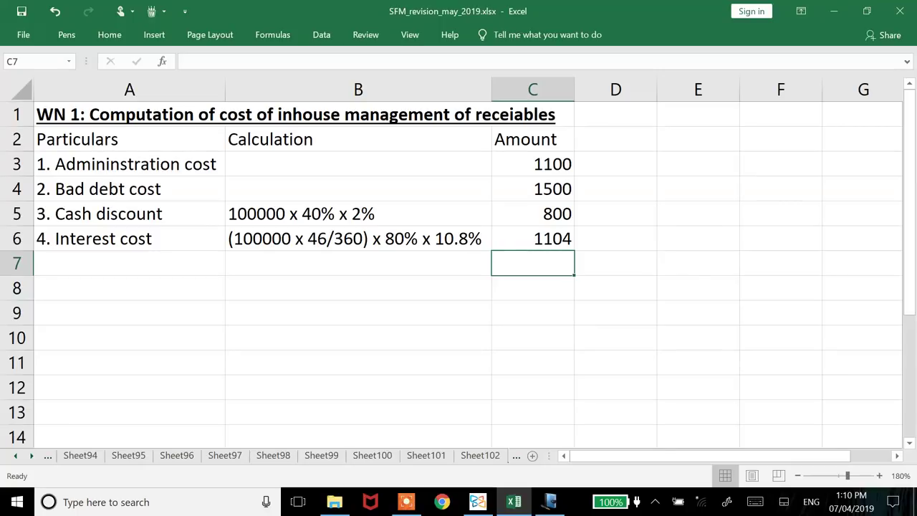
left_click(533, 239)
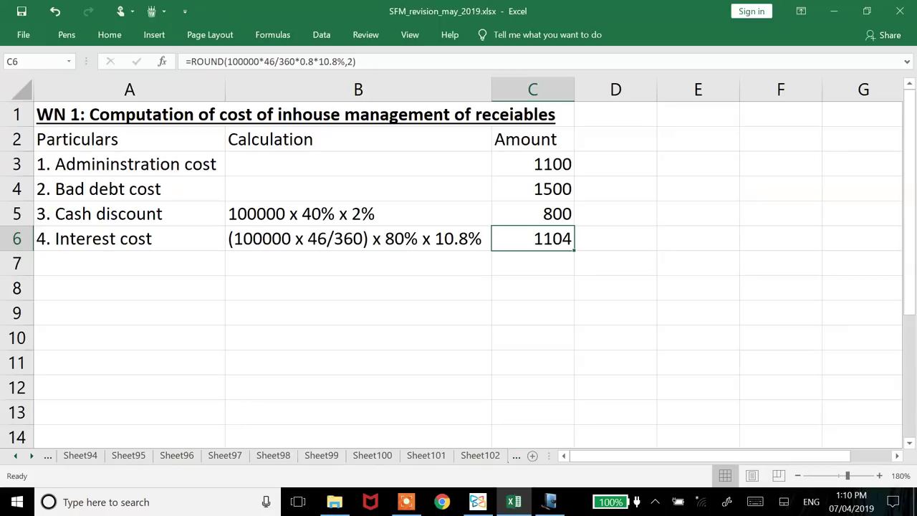
Add a Total cost row in row 7 that sums the four cost amounts C3 to C6
left_click(532, 263)
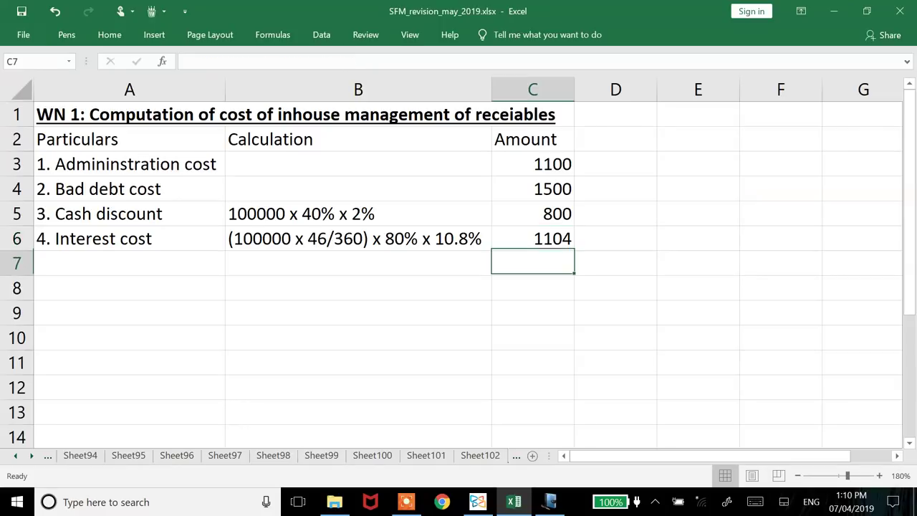
left_click(358, 263)
left_click(129, 263)
type("Total cost")
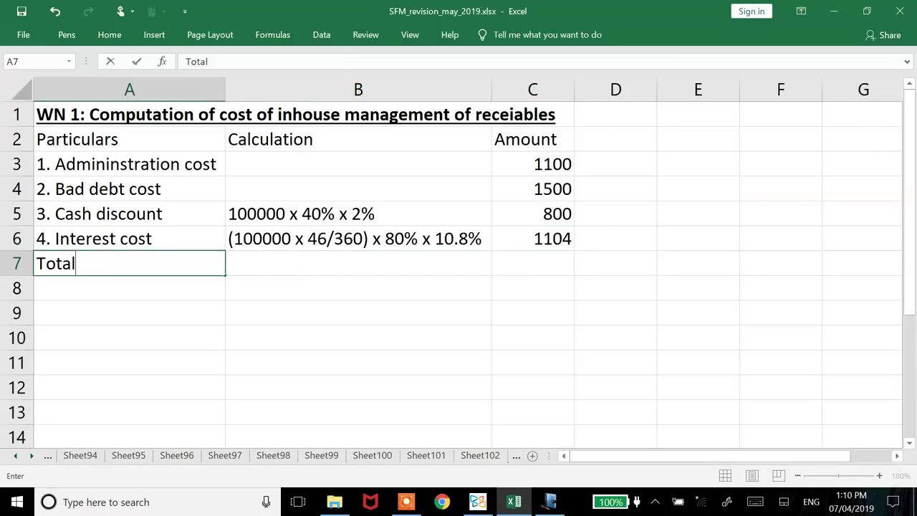
key("Return")
key("Right")
key("Right")
left_click(532, 263)
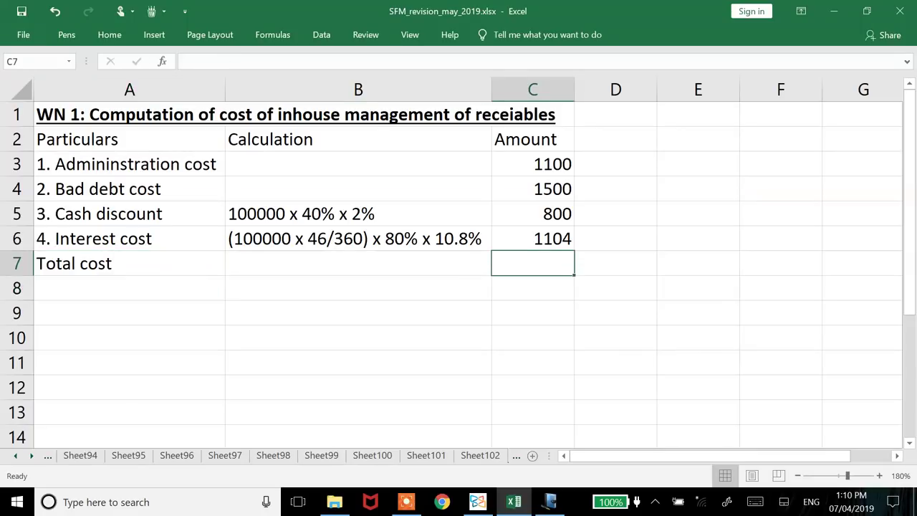
type("=sum(")
left_click_drag(552, 239, 552, 164)
type(")")
key("Return")
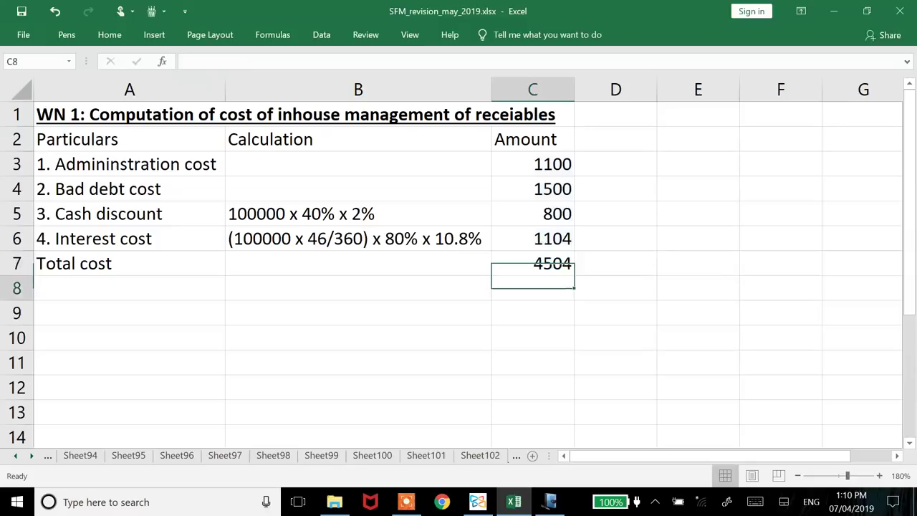
Make the Total cost row bold from A7 to C7
key("Up")
key("shift+Left")
key("shift+Left")
key("ctrl+b")
left_click(129, 263)
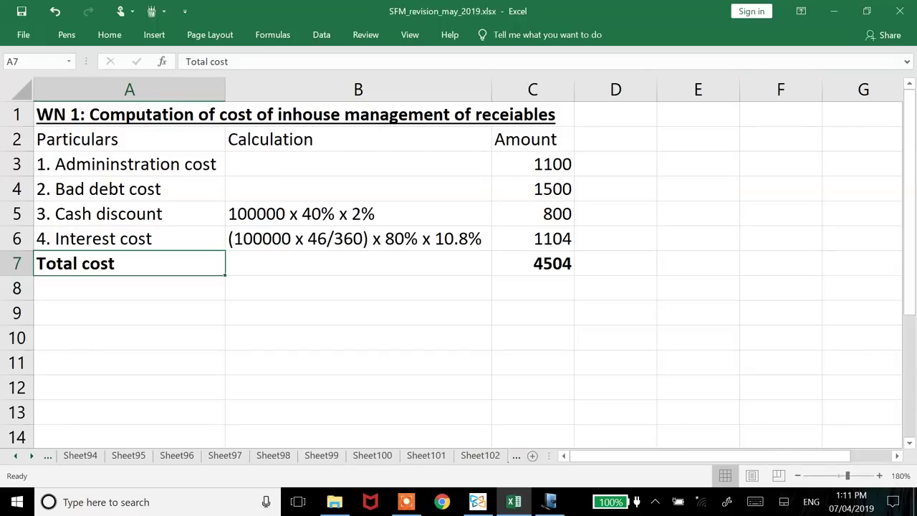
Enter the heading "WN 2: Evaluation of factoring arrangement" in A9 and make it bold and underlined
key("Down")
key("Down")
type("WN 2")
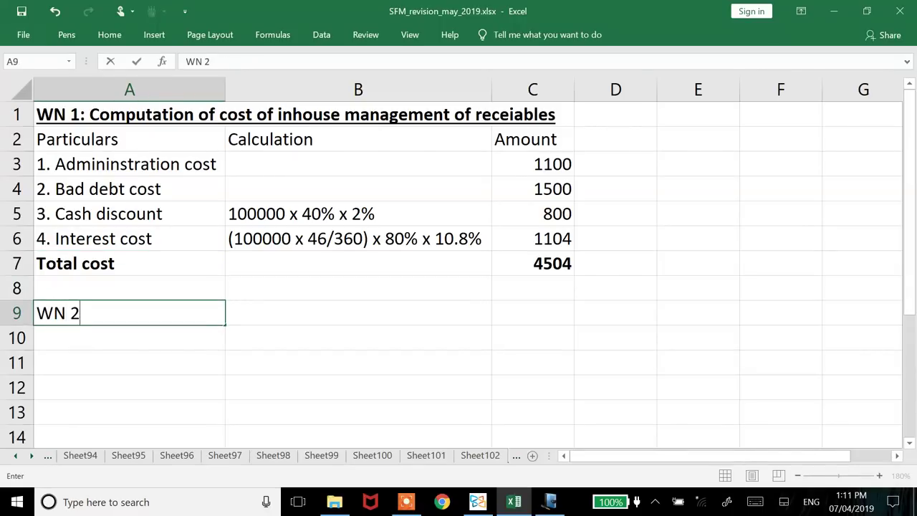
type(": Evaluation o")
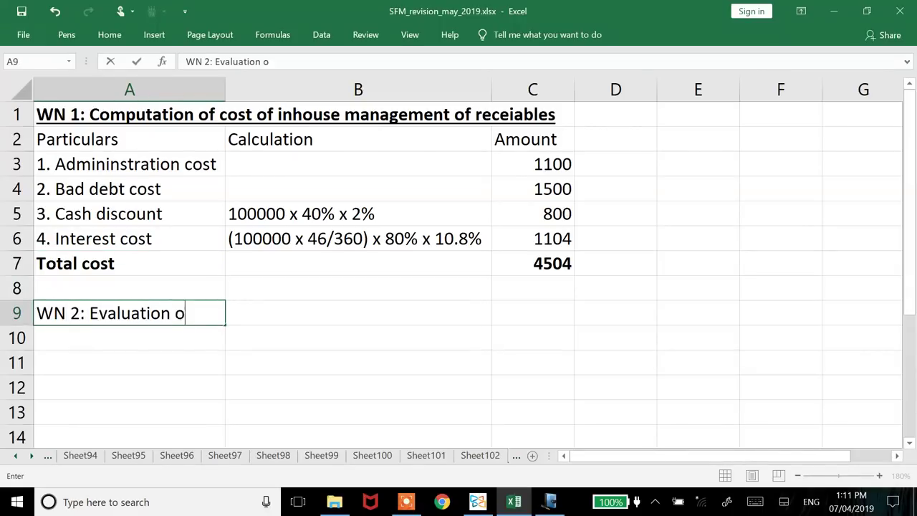
type("f facotring")
key("BackSpace")
key("BackSpace")
key("BackSpace")
key("BackSpace")
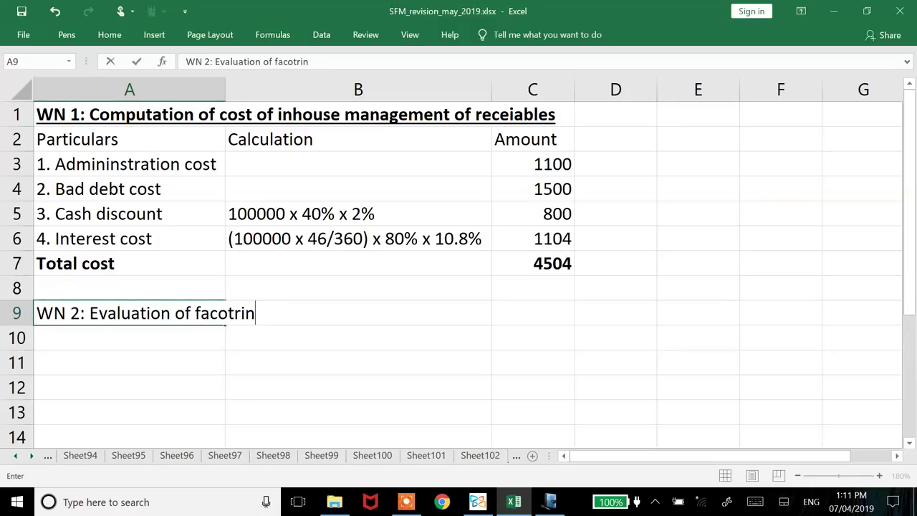
key("BackSpace")
key("BackSpace")
type("toring ar")
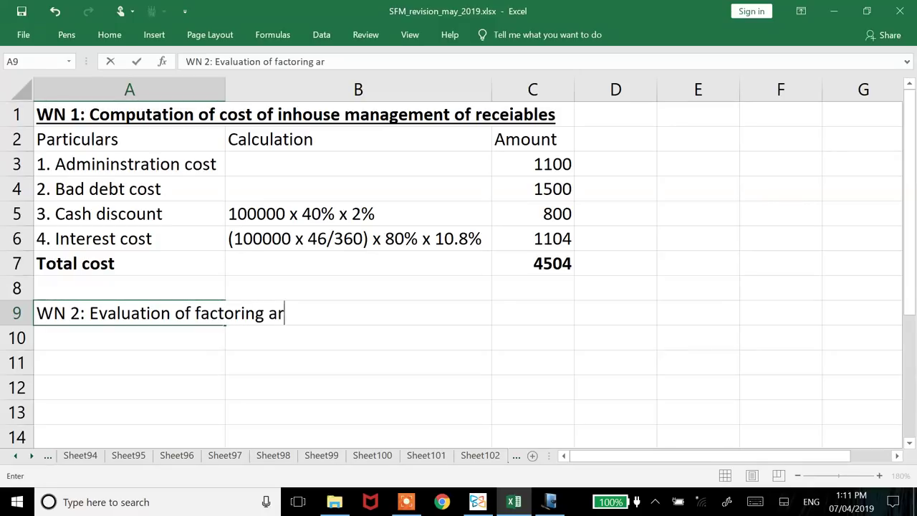
type("rangeme")
left_click(128, 313)
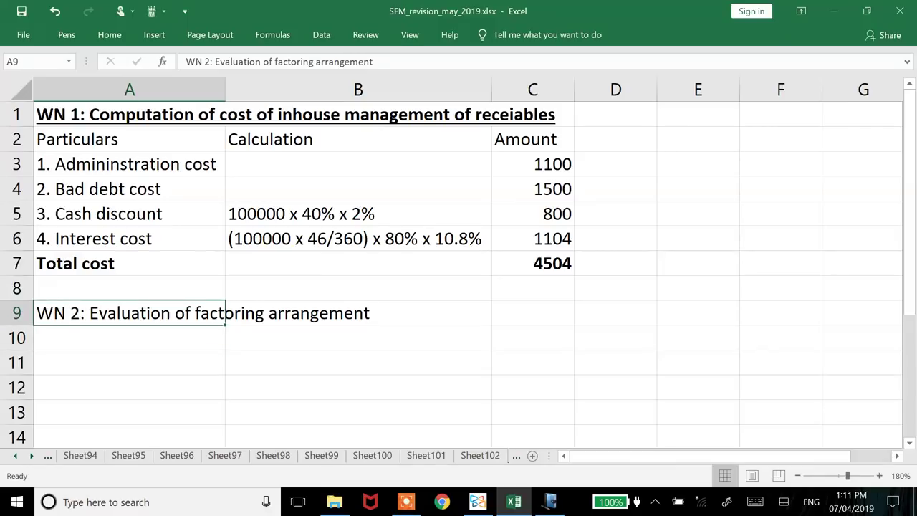
key("ctrl+b")
key("ctrl+u")
Enter the subheading "part 1: Amount lent" in A10 below the WN 2 heading
left_click(129, 338)
key("Down")
key("Down")
key("Down")
key("Down")
key("Down")
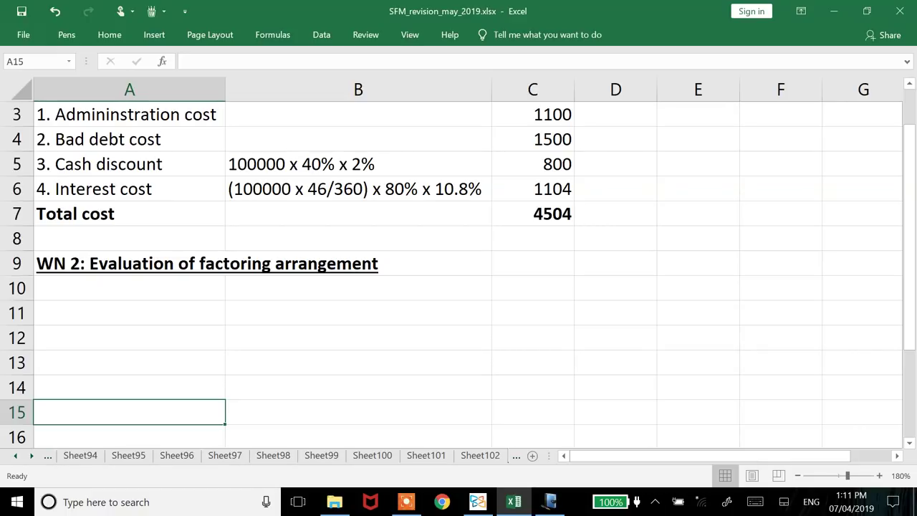
left_click(129, 338)
left_click(129, 288)
type("part ")
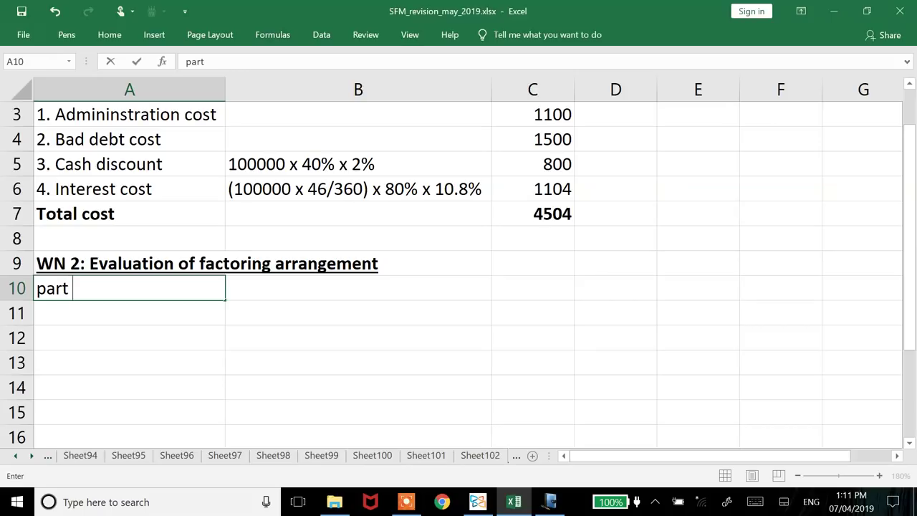
type("1: Amount")
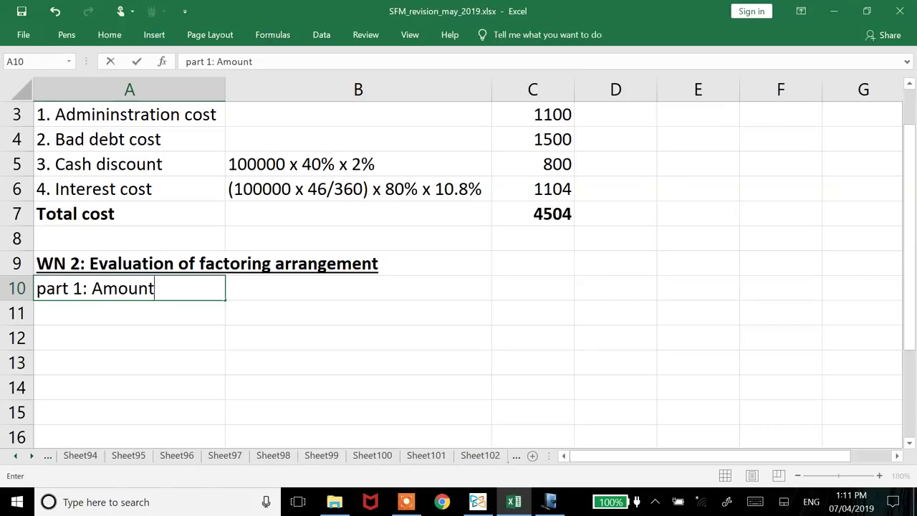
type(" lent")
key("Down")
Enter the column headings Particulars, With recourse and Without recourse in A11 to C11 below the part 1 subheading
key("Down")
key("Down")
key("Down")
key("Down")
key("Down")
key("Down")
key("Down")
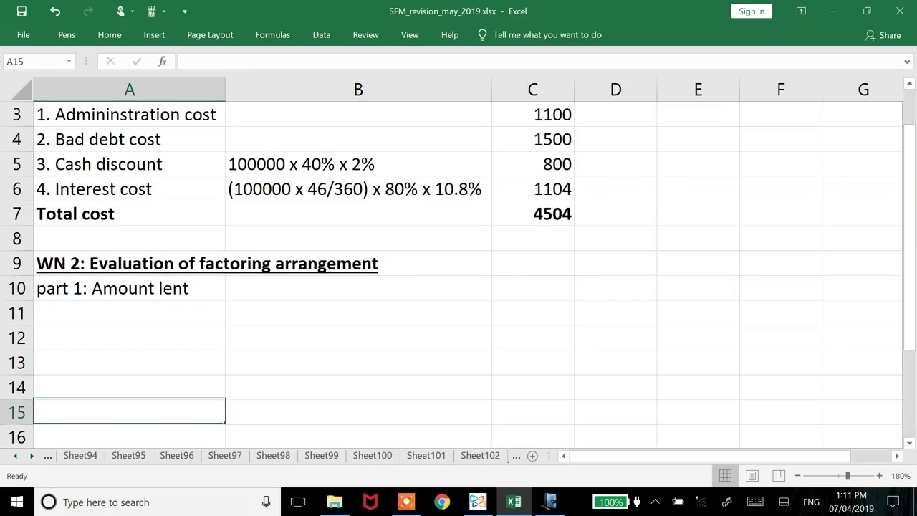
key("Down")
left_click(129, 213)
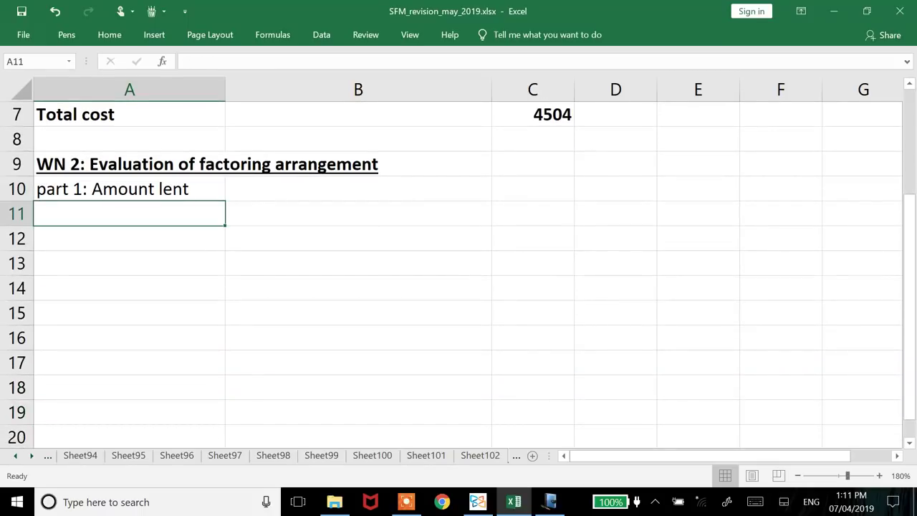
type("Particulars")
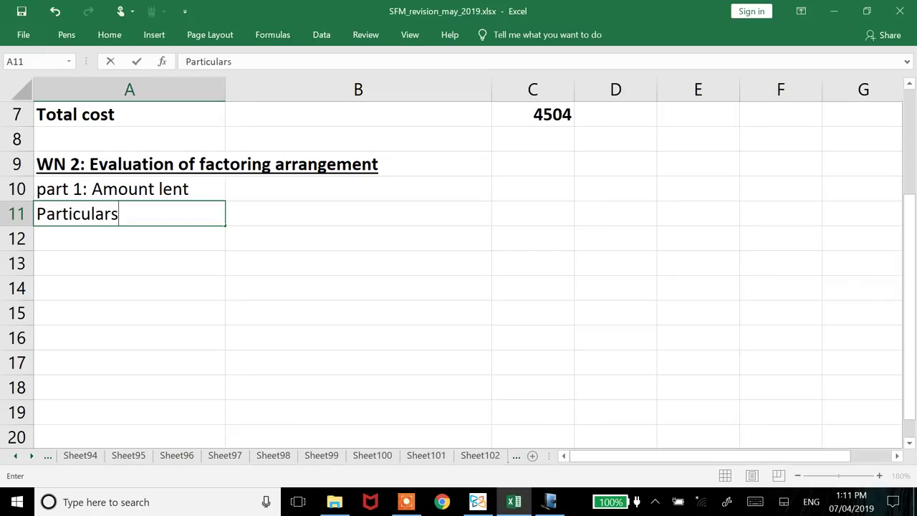
key("Return")
left_click(358, 213)
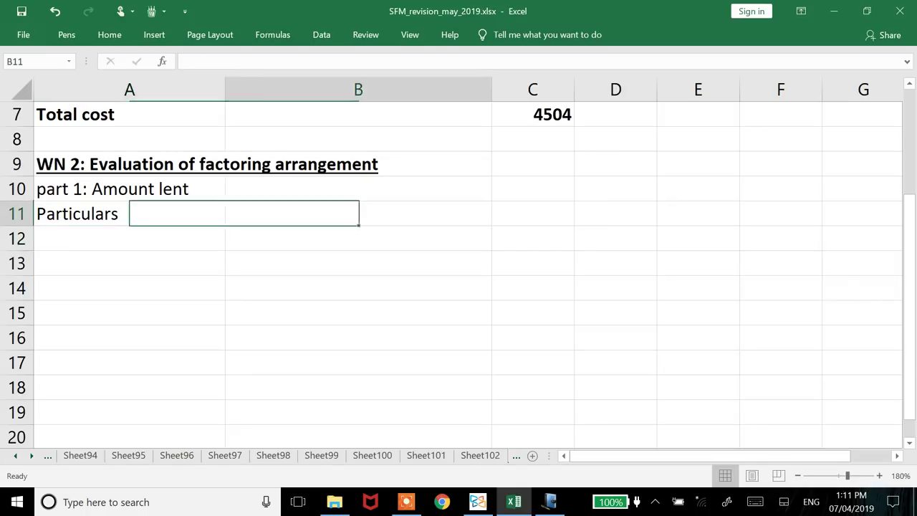
type("With recourse")
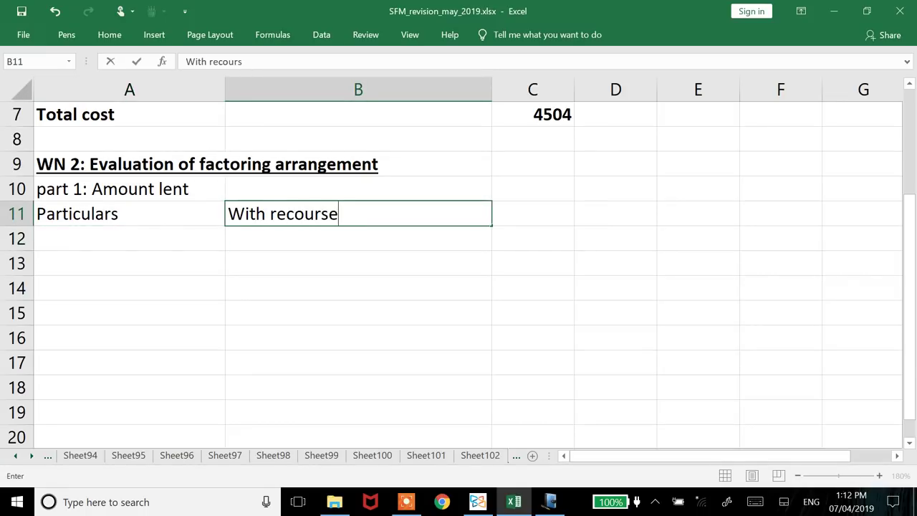
key("Return")
left_click(532, 214)
type("Without recourse")
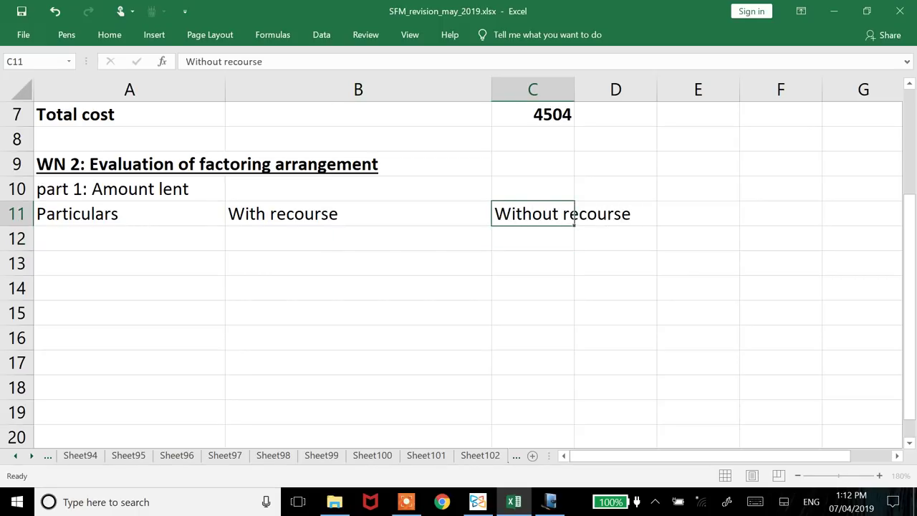
key("Return")
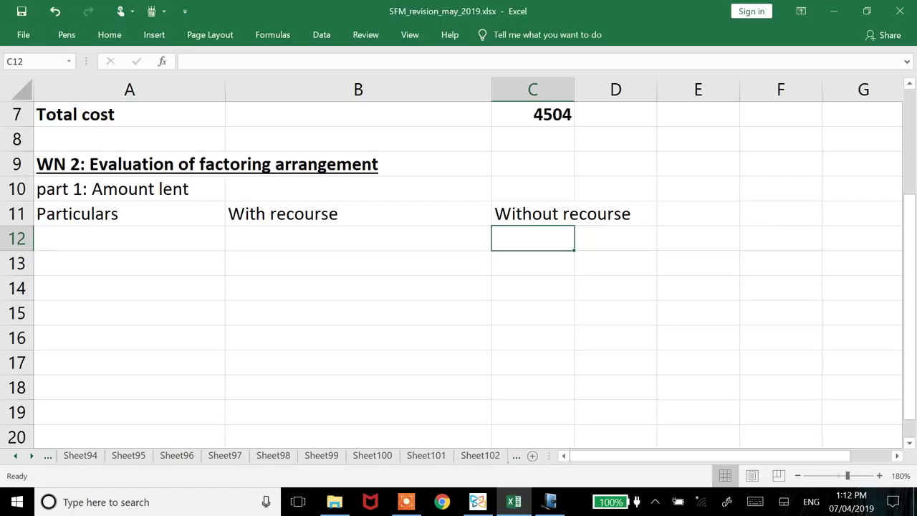
Copy the amount-lent row labels in A3 to A10 of Sheet100, from Credit sales through Amount lent by factor
key("ctrl+Page_Up")
key("Up")
key("Up")
key("Up")
key("Up")
key("Up")
key("Up")
key("Up")
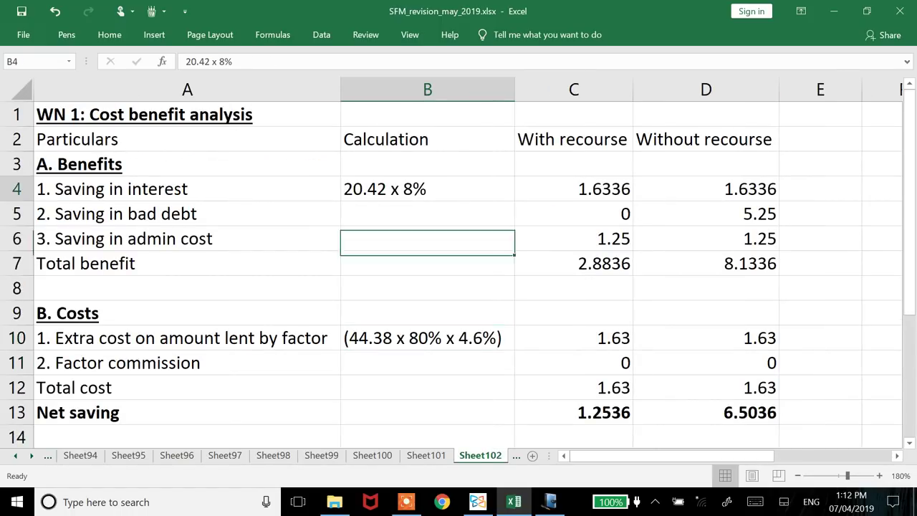
key("ctrl+Page_Up")
key("Up")
key("Up")
key("Up")
key("Up")
key("Up")
key("Up")
key("Up")
key("Up")
key("Up")
key("Up")
key("Up")
key("Up")
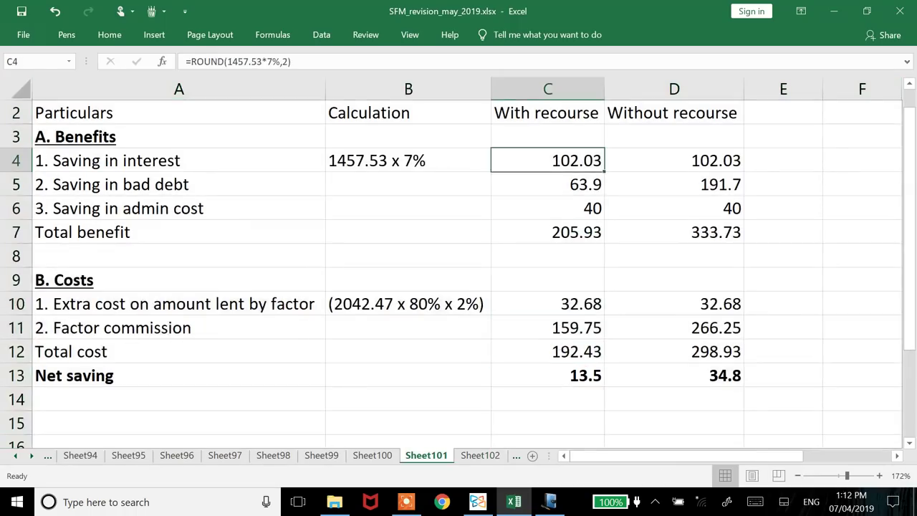
key("ctrl+Page_Up")
key("ctrl+Home")
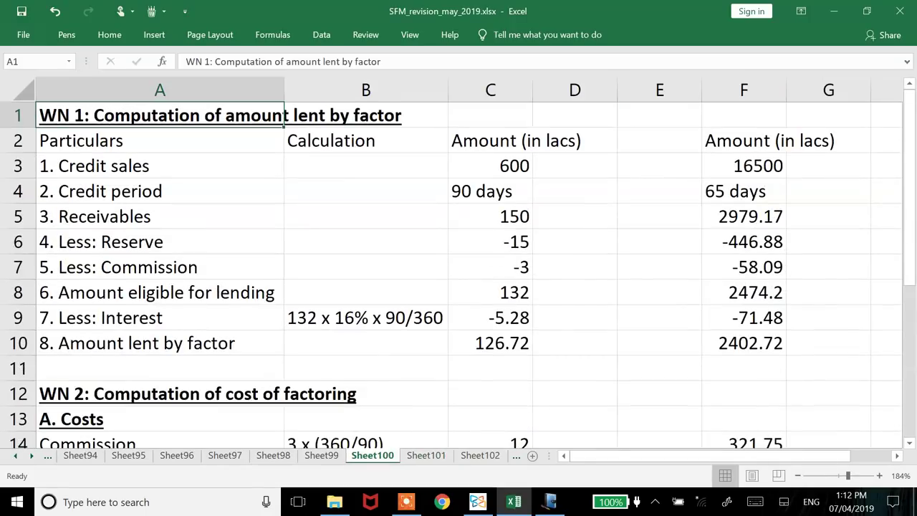
key("Down")
key("Down")
key("ctrl+shift+Down")
key("ctrl+c")
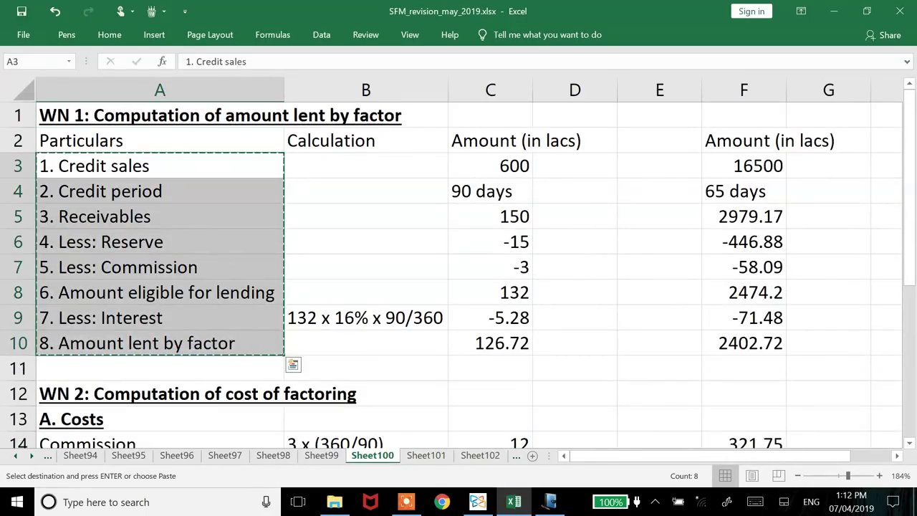
Paste the copied row labels into A12 to A19 of Sheet103, under the Particulars heading
key("ctrl+Page_Down")
key("ctrl+Page_Down")
key("ctrl+Page_Down")
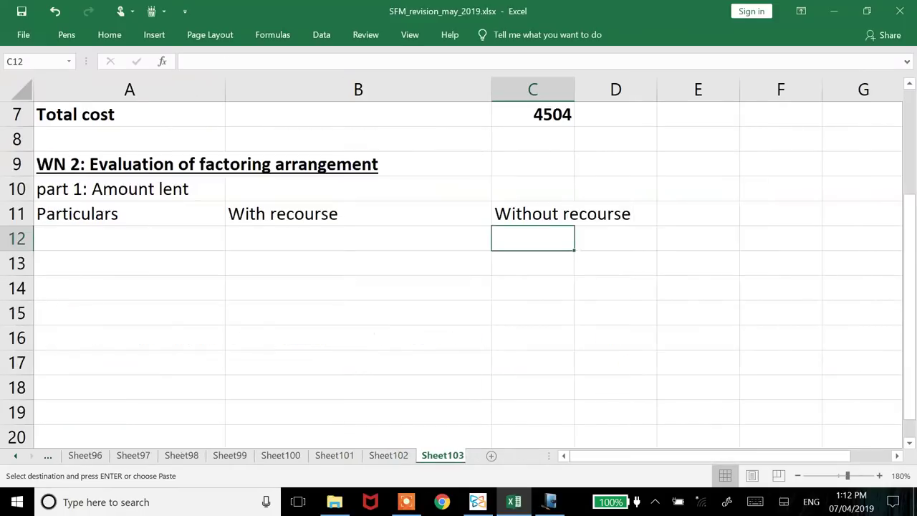
key("Left")
key("Left")
key("shift+Down")
key("shift+Down")
key("shift+Down")
key("shift+Down")
key("shift+Down")
key("shift+Down")
key("shift+Down")
key("ctrl+v")
key("Return")
key("Down")
key("Down")
key("Down")
key("Down")
key("Down")
key("Down")
key("Down")
key("Down")
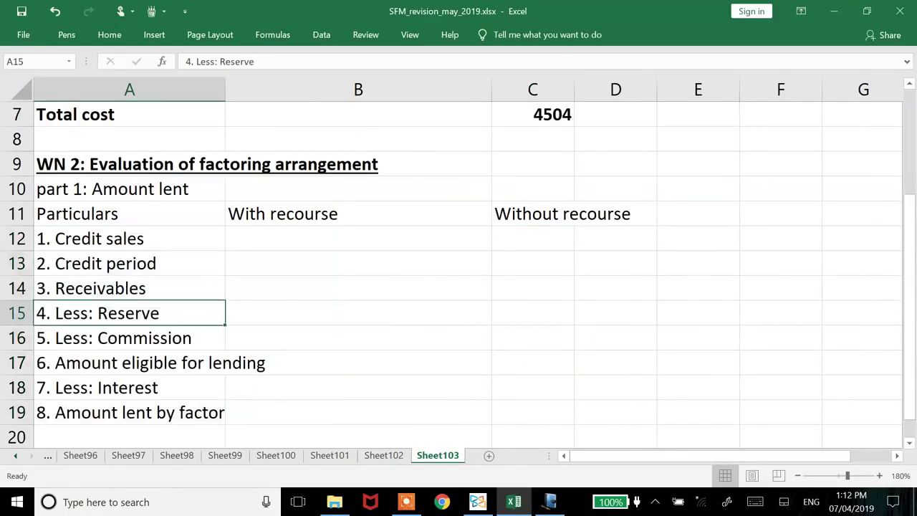
AutoFit the widths of columns A to C to the contents of the amount-lent table in A11 to C19
key("Up")
key("Up")
key("ctrl+Up")
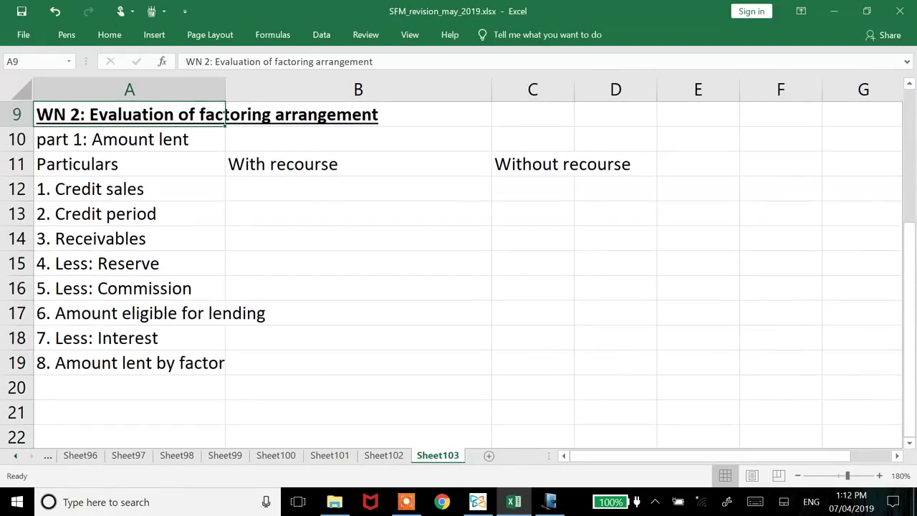
key("Down")
key("Down")
key("shift+Right")
key("shift+Right")
key("shift+Down")
key("shift+Down")
key("shift+Down")
key("shift+Down")
key("shift+Down")
key("shift+Down")
key("shift+Down")
key("shift+Down")
key("alt+o")
key("c")
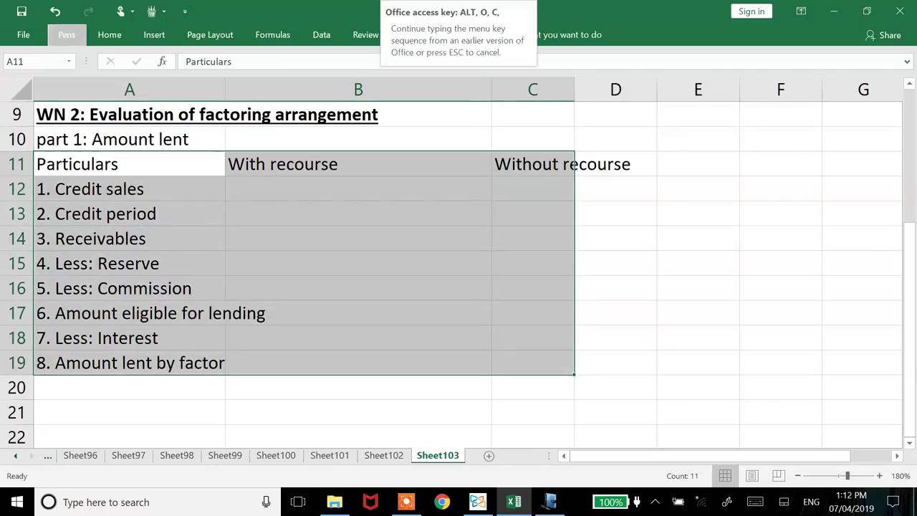
key("a")
key("Right")
key("Down")
key("Down")
key("Down")
key("Down")
key("Down")
key("Down")
key("Down")
key("Down")
key("Down")
key("Down")
key("Down")
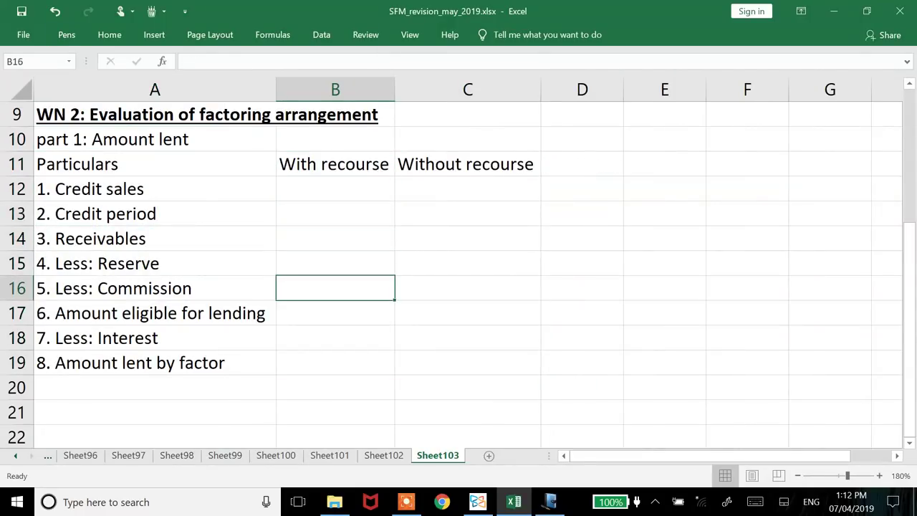
key("Down")
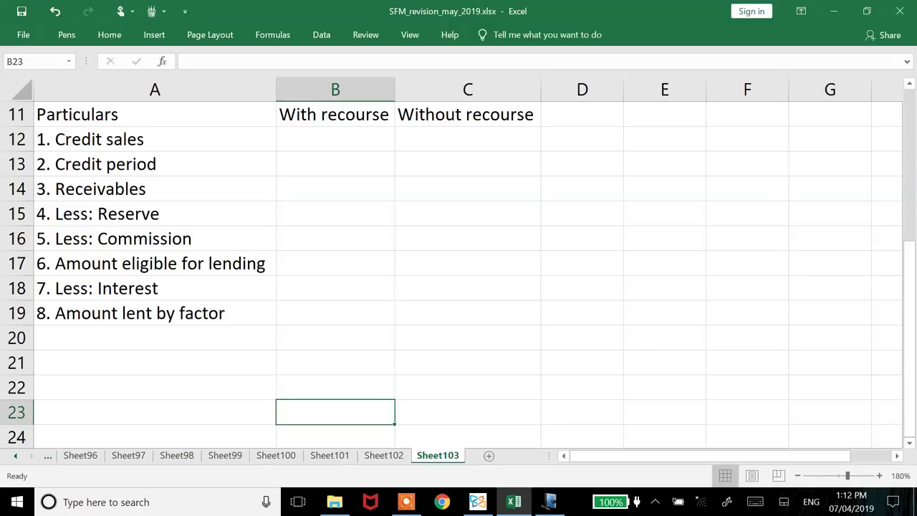
left_click(334, 114)
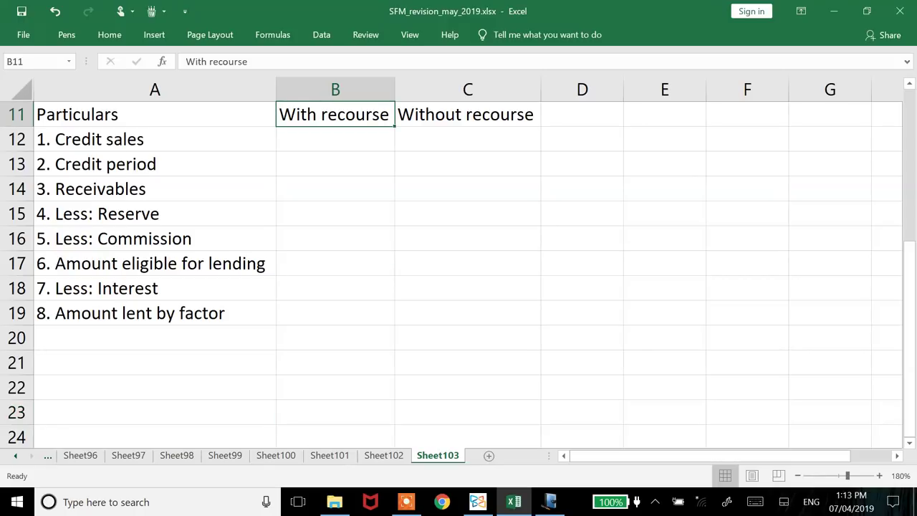
left_click(154, 114)
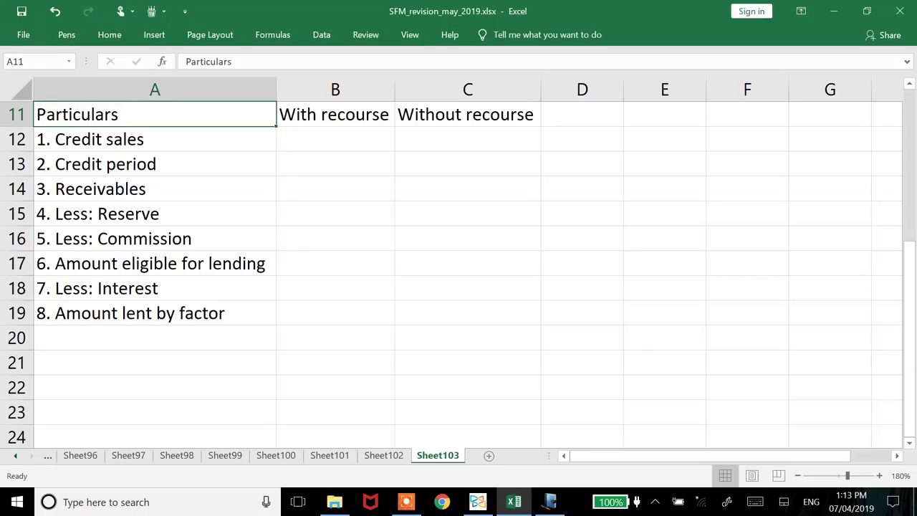
Enter credit sales of 110000 in B12 and fill the value across to C12
left_click(335, 139)
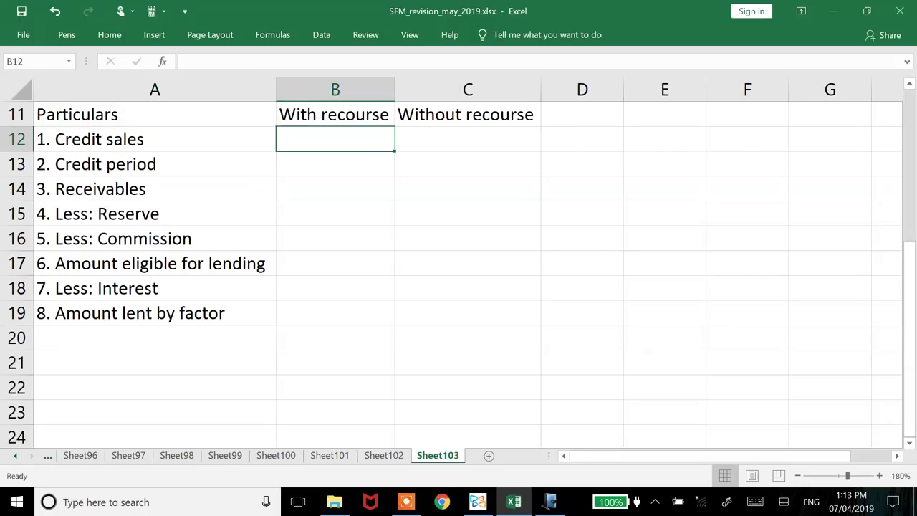
type("110000")
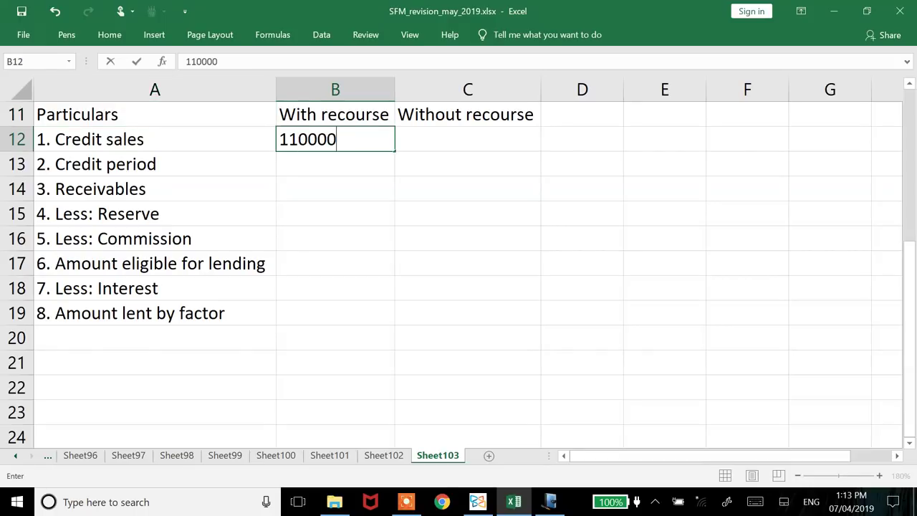
key("Return")
key("Right")
key("Up")
key("ctrl+r")
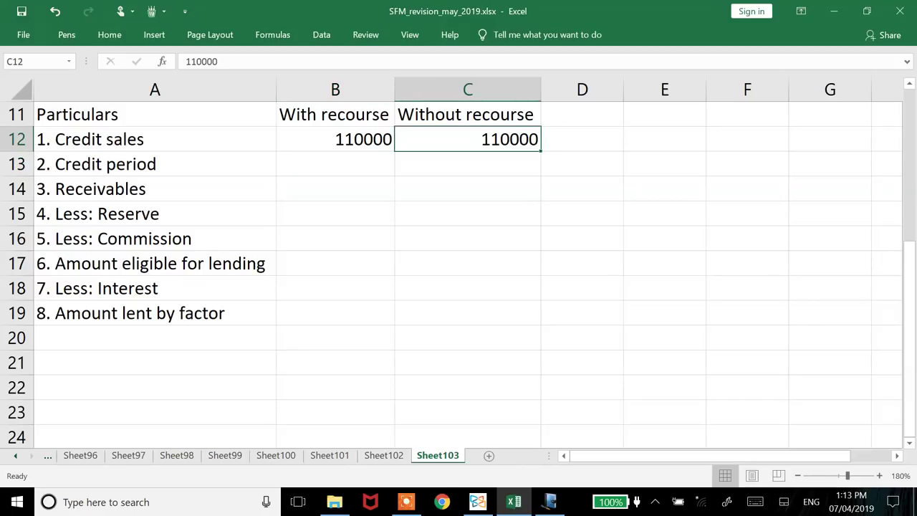
Look up the factor's guaranteed payment period in Question No.9 in Xodo and enter a credit period of 30 in B13 and C13
key("Down")
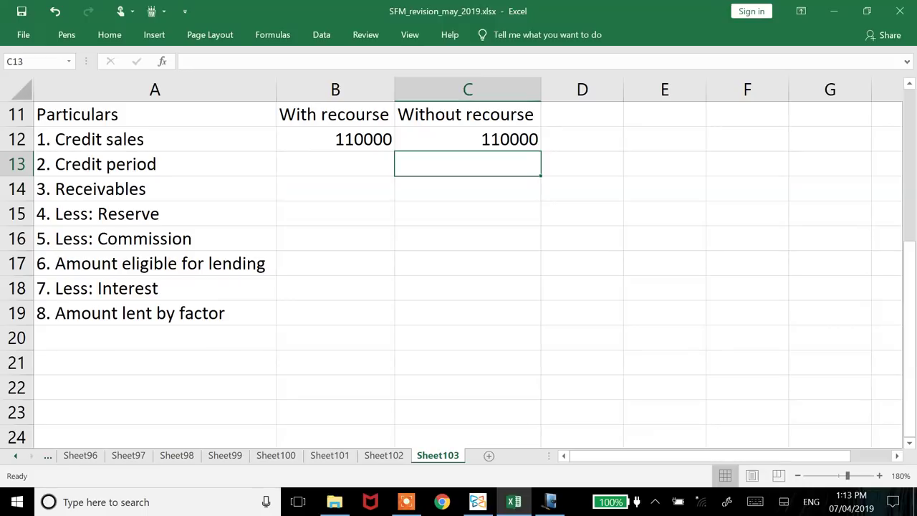
left_click(334, 164)
key("alt+Tab")
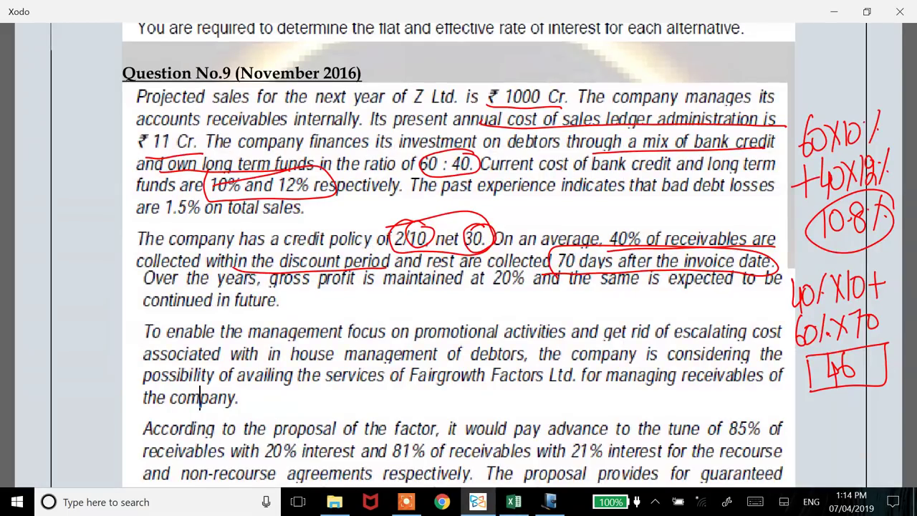
scroll(458, 258, "down", 4)
key("alt+Tab")
type("30")
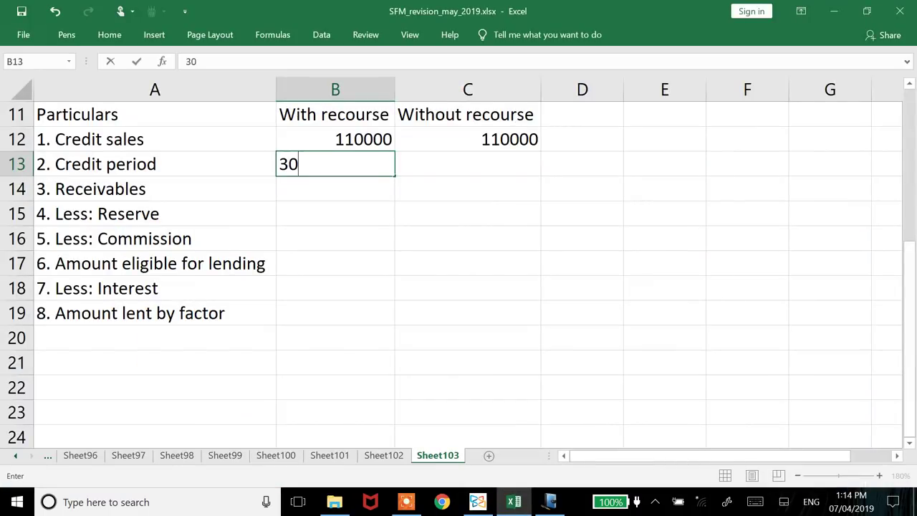
key("Tab")
type("30")
key("Return")
Compute receivables in B14 as B12*B13/360 rounded to 0 decimals, and fill the formula across to C14
left_click(335, 188)
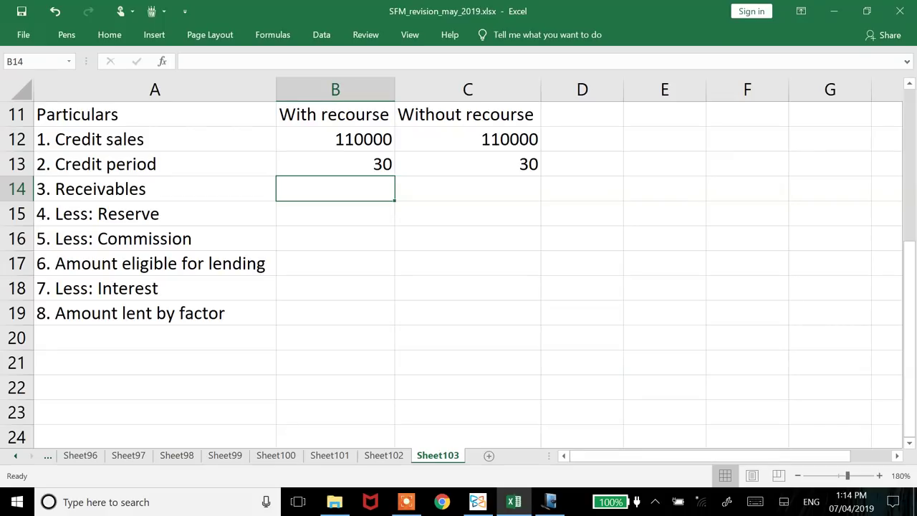
type("=round(")
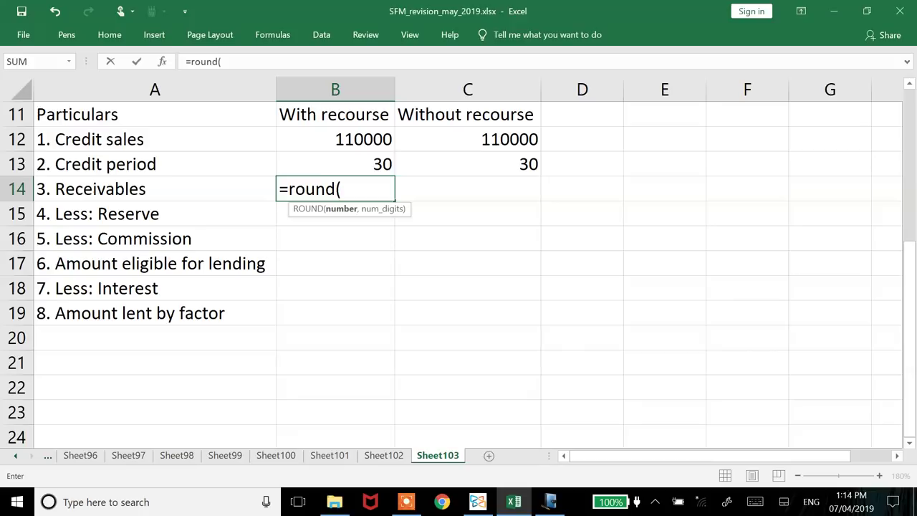
left_click(334, 139)
type("*")
key("Up")
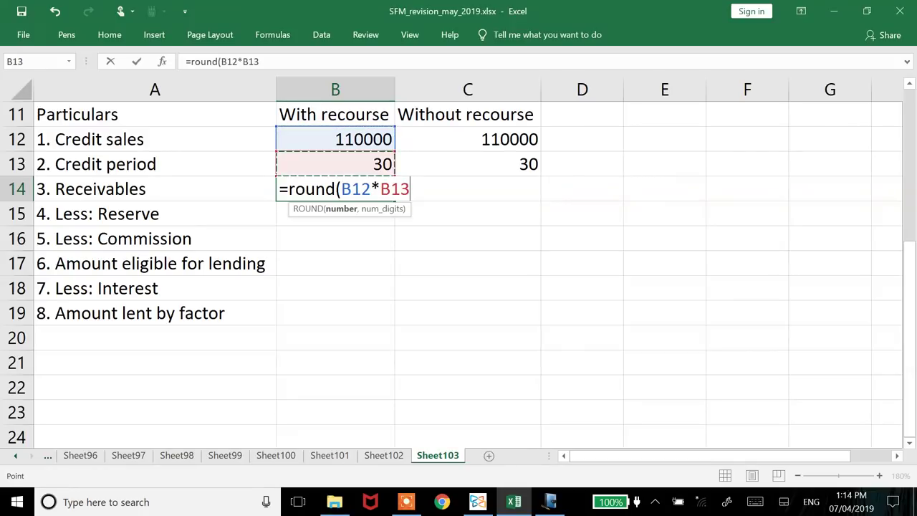
type("/360,2")
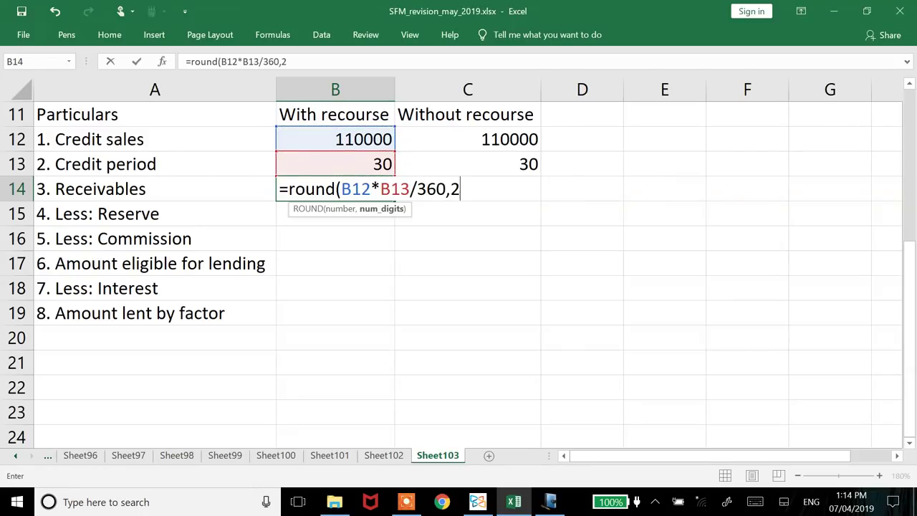
key("BackSpace")
type("0")
key("Return")
left_click(467, 188)
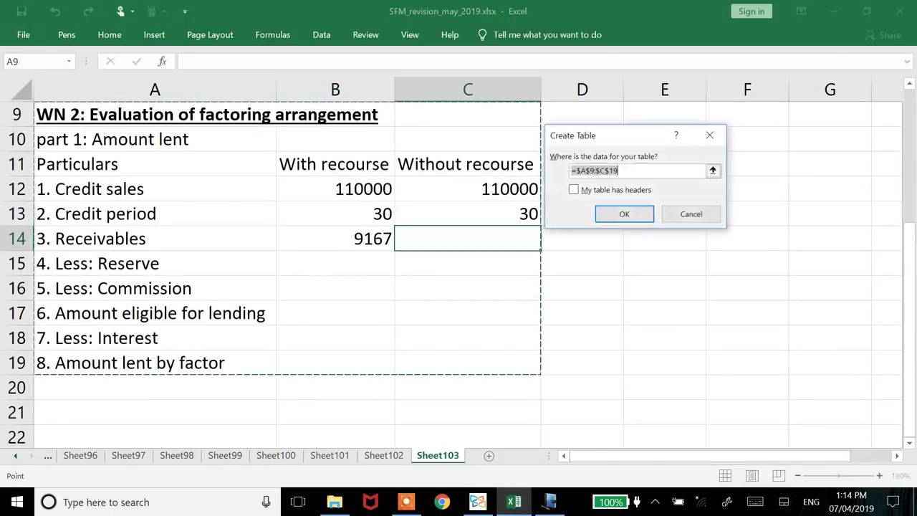
key("Escape")
key("ctrl+r")
key("Down")
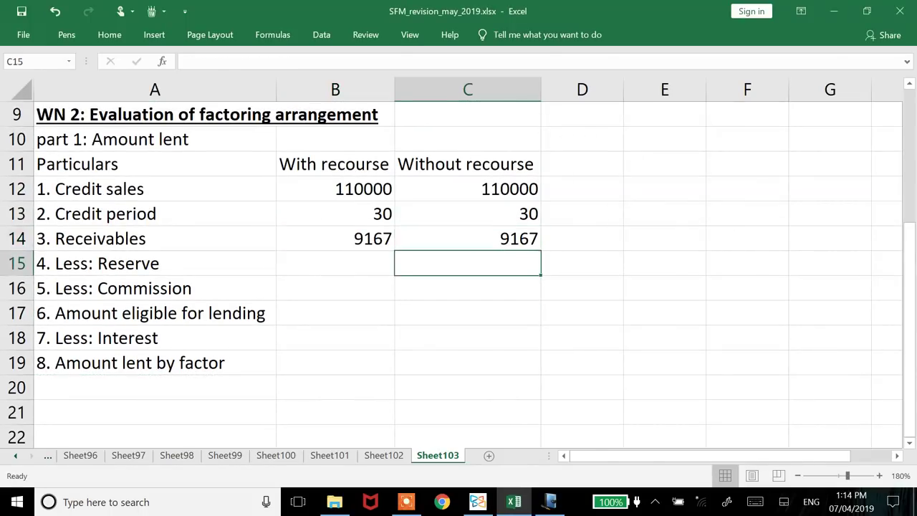
Look up the factor's advance percentages in Question No.9 in Xodo, and compute the reserve in Excel cell B15 as -ROUND(B14*0.15,0)
key("Left")
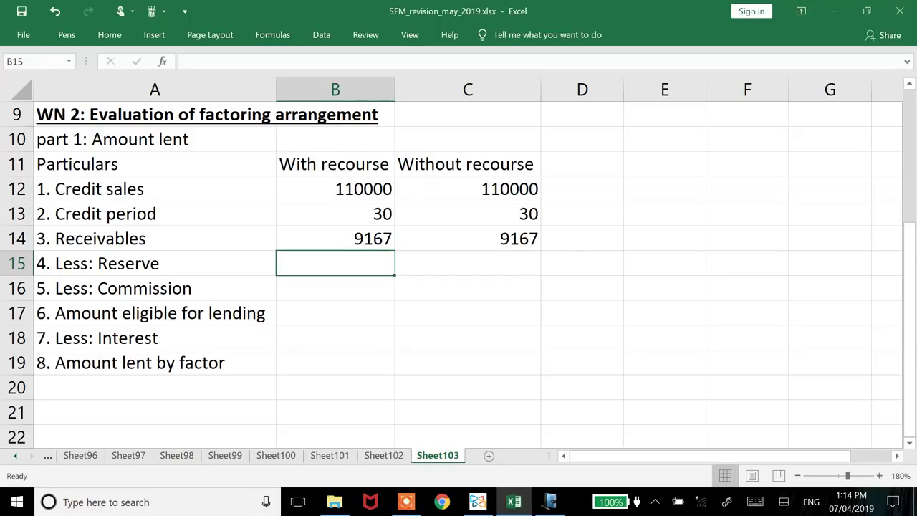
key("alt+Tab")
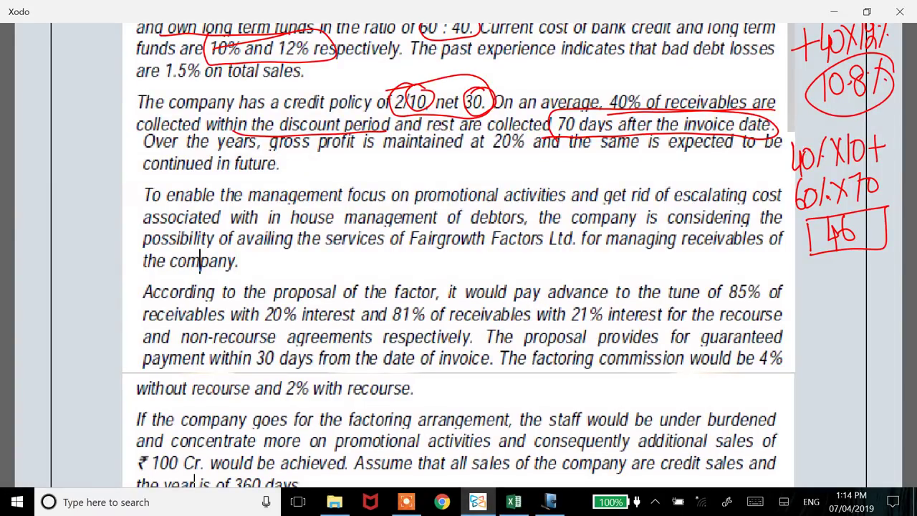
scroll(458, 254, "down", 1)
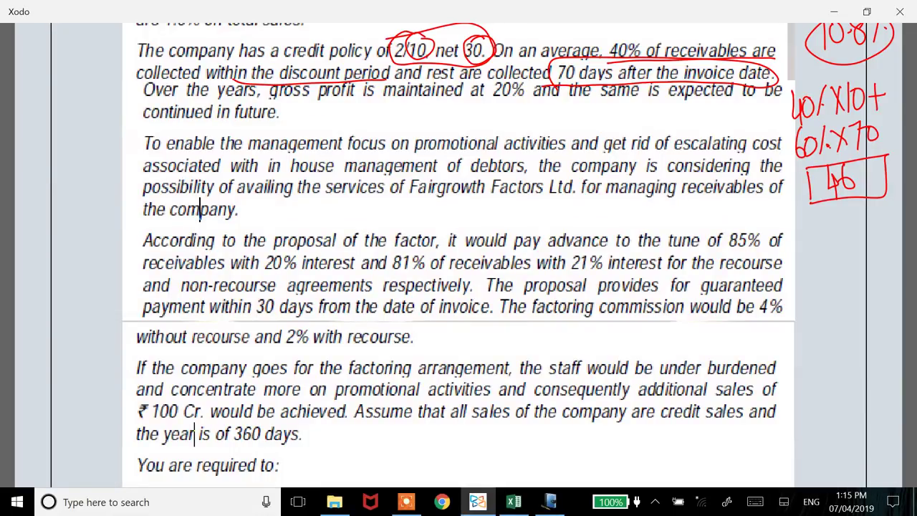
key("alt+Tab")
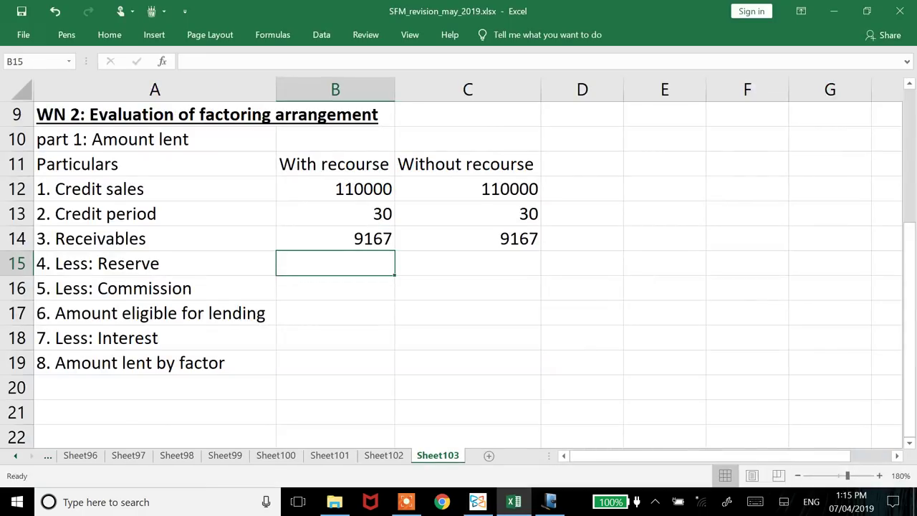
type("-round(")
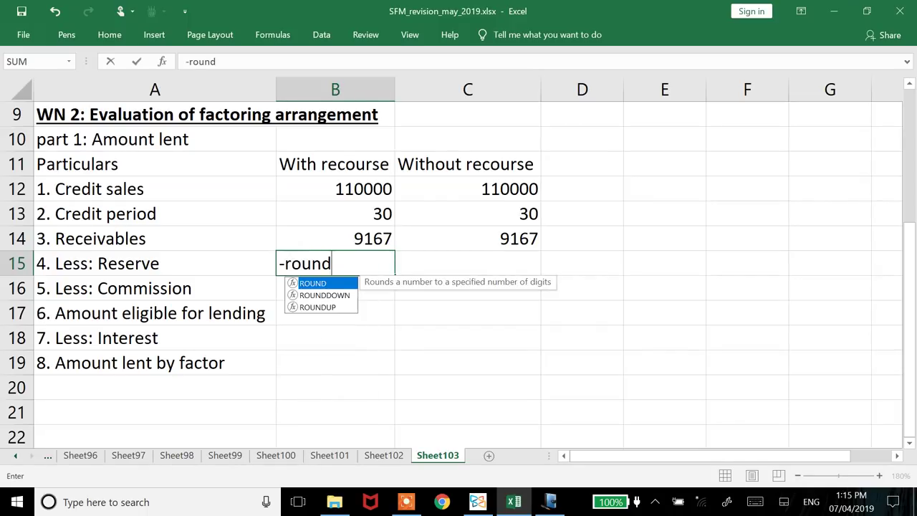
left_click(334, 239)
type("*0")
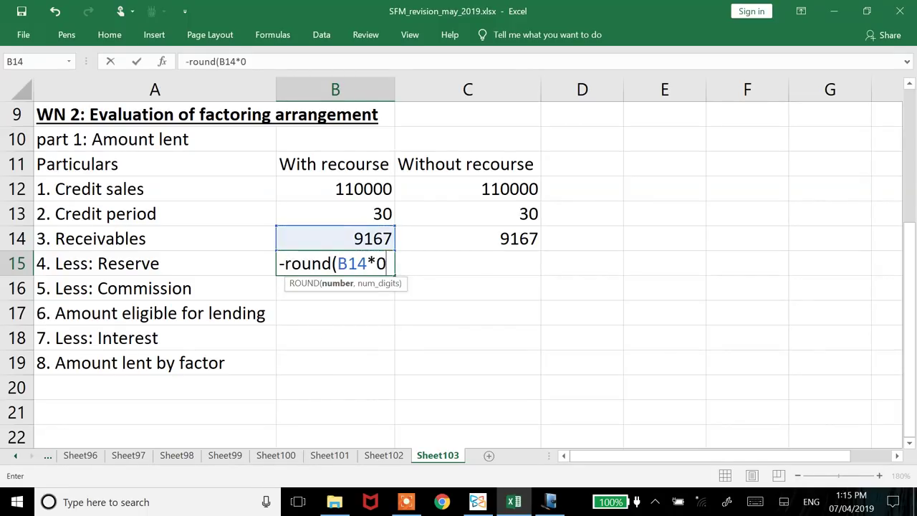
type(".15,0)")
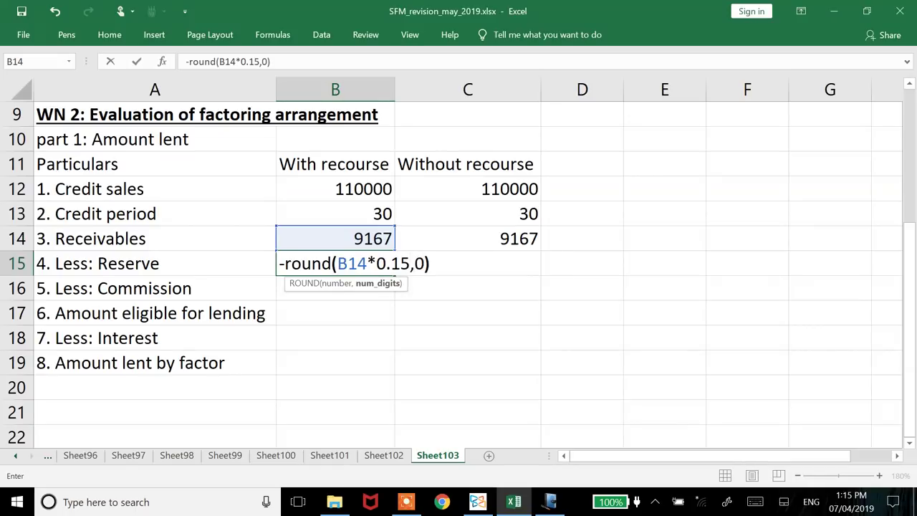
key("Return")
Copy the reserve formula from B15 to C15 and set its rate to 0.19
key("Up")
key("ctrl+c")
key("Right")
key("ctrl+v")
key("F2")
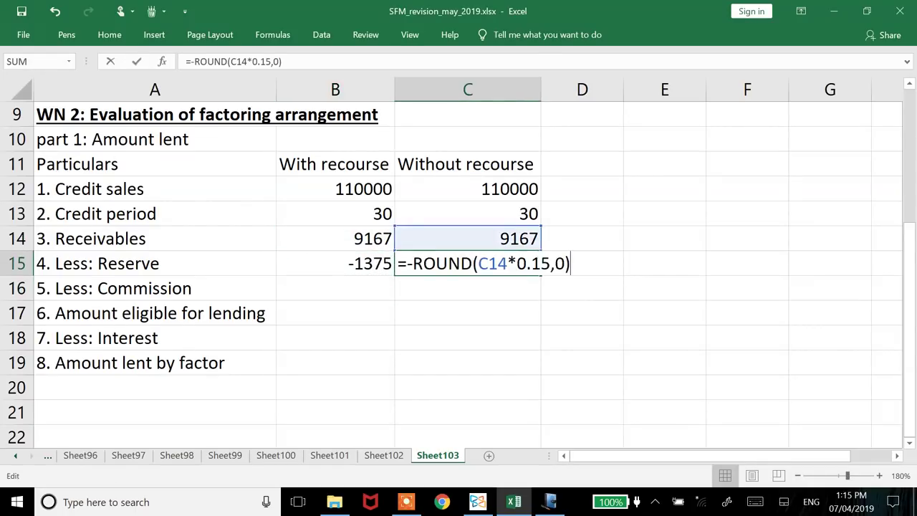
key("BackSpace")
type("9")
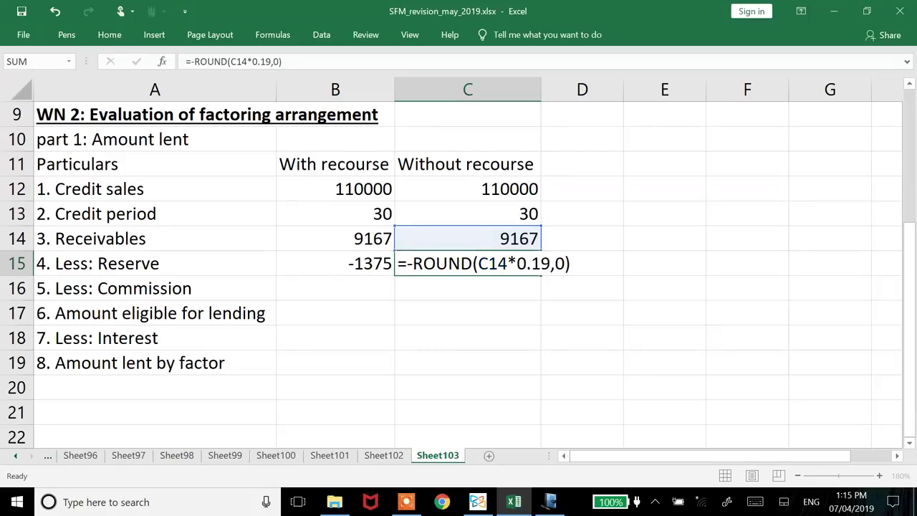
key("Return")
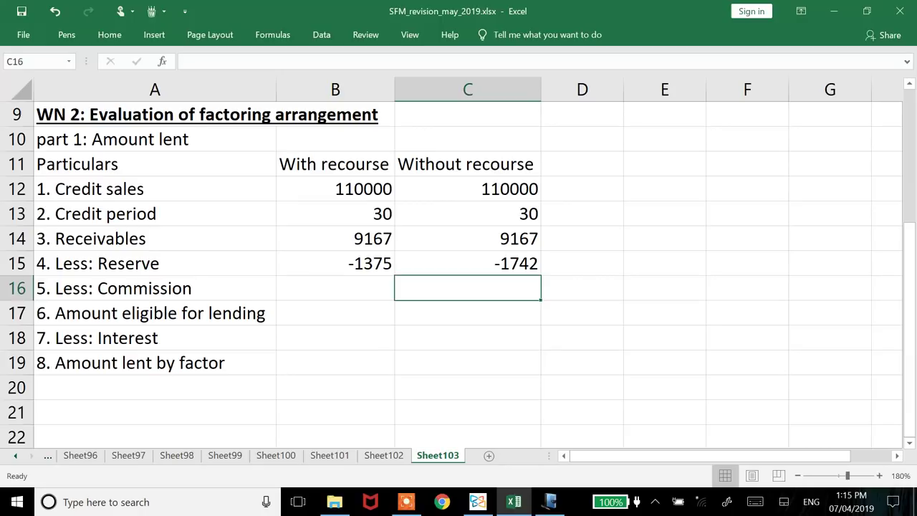
Check the factoring commission rates in Xodo, and compute the with-recourse commission in Excel cell B16 as -ROUND(B14*2%,0)
left_click(334, 288)
key("alt+Tab")
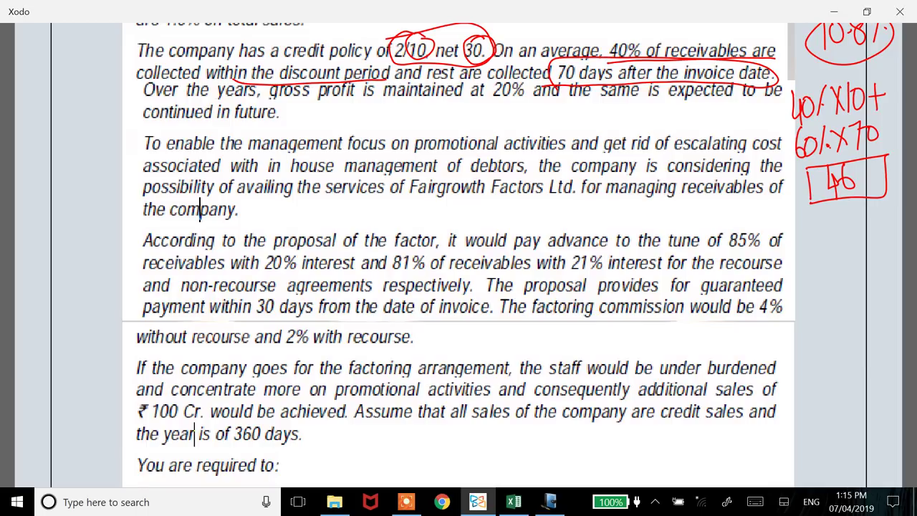
key("alt+Tab")
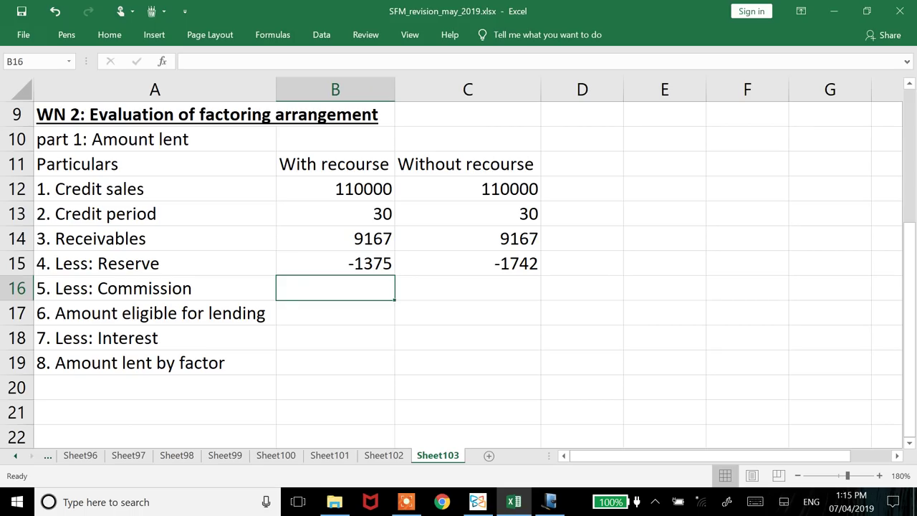
type("-round(")
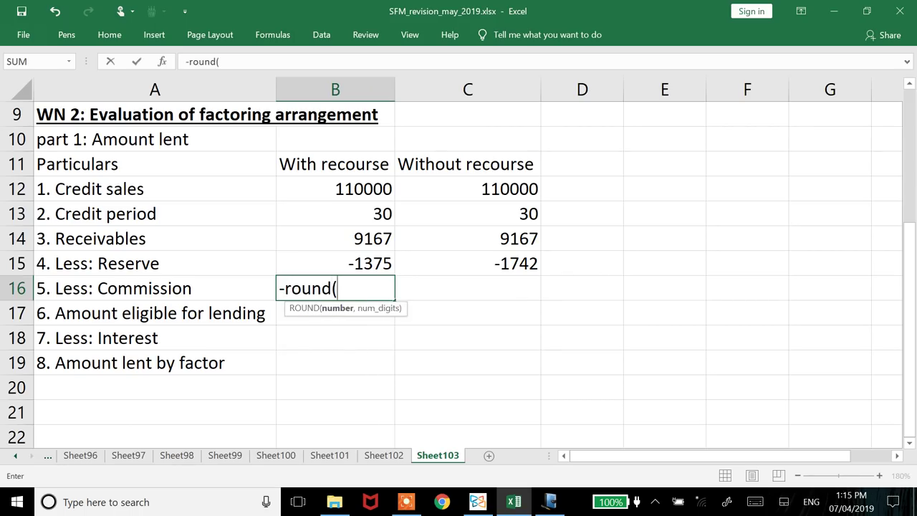
key("Up")
key("Up")
type("*2%,0)")
key("Return")
Copy the commission formula from B16 to C16 and set its rate to 4%
key("Up")
key("ctrl+c")
left_click(467, 288)
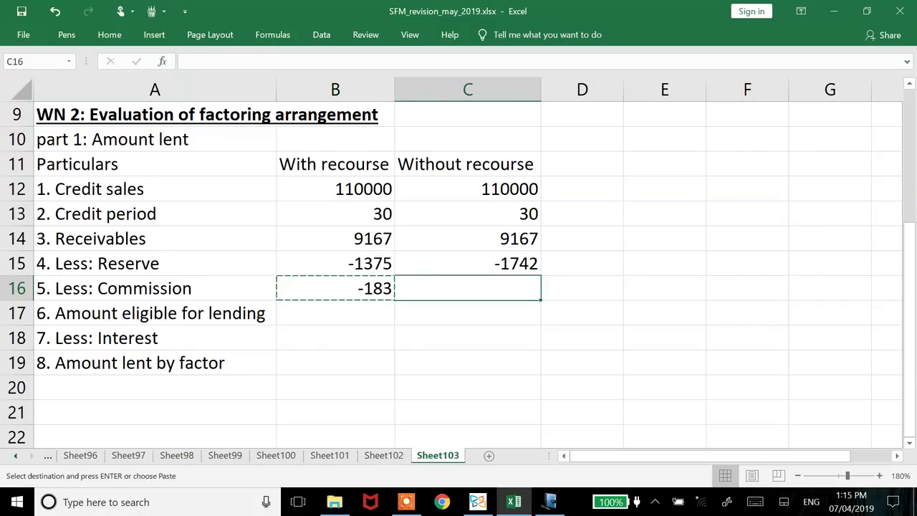
key("ctrl+v")
key("F2")
key("Left")
key("Left")
key("Left")
key("Left")
key("BackSpace")
type("4")
key("Return")
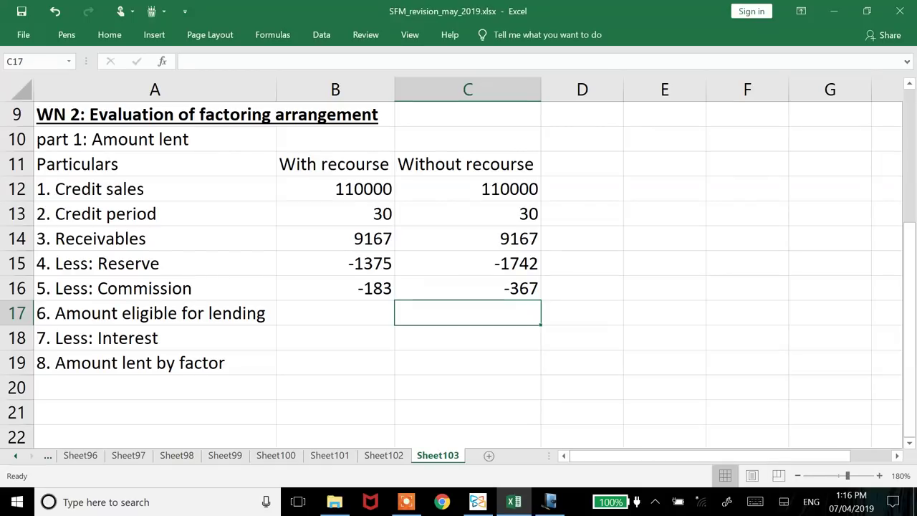
Compute the with-recourse amount eligible for lending in B17 as B14+B15+B16
left_click(334, 312)
type("=")
key("Up")
key("Up")
key("Up")
type("+")
key("Up")
key("Up")
type("+")
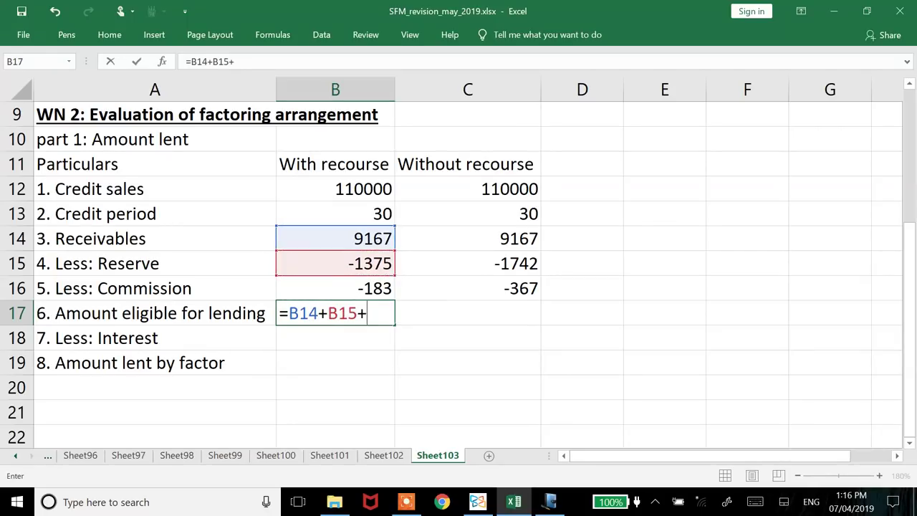
key("Up")
key("Return")
Fill the amount eligible for lending formula across from B17 to C17
key("Right")
key("Up")
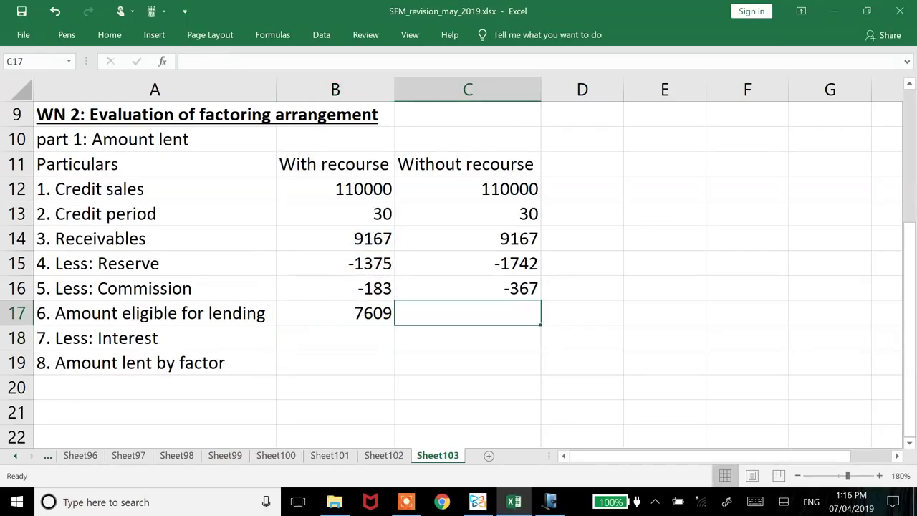
key("ctrl+r")
key("Home")
key("Down")
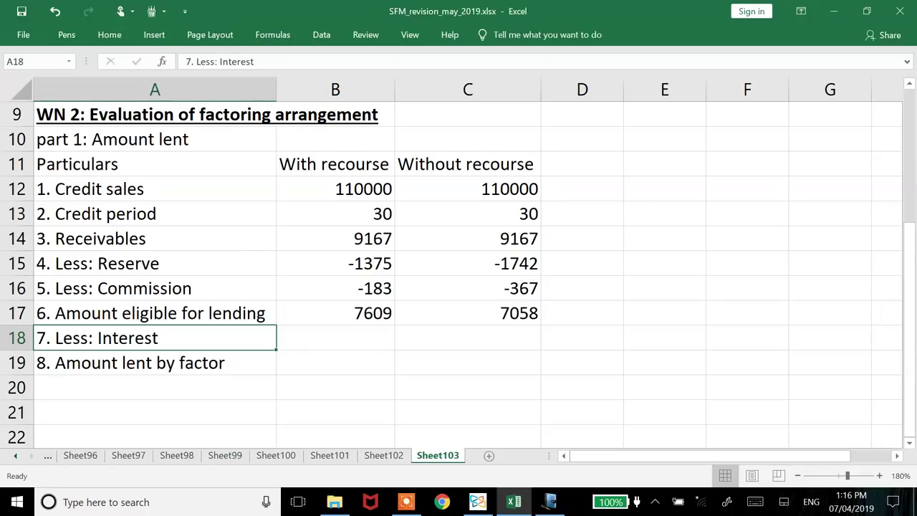
Check the factor's interest rates in Xodo, and compute interest in Excel cell B18 as -ROUND(B17*20%*30/360,0)
left_click(334, 337)
key("alt+Tab")
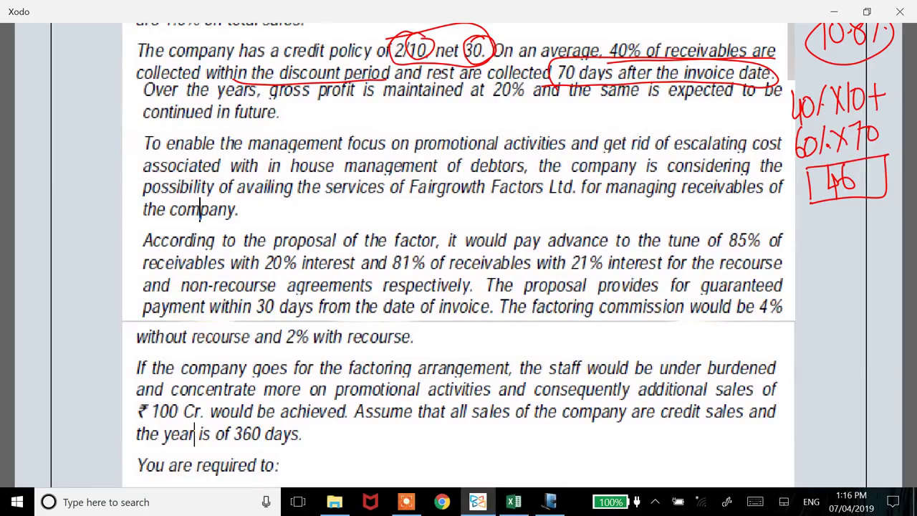
key("alt+Tab")
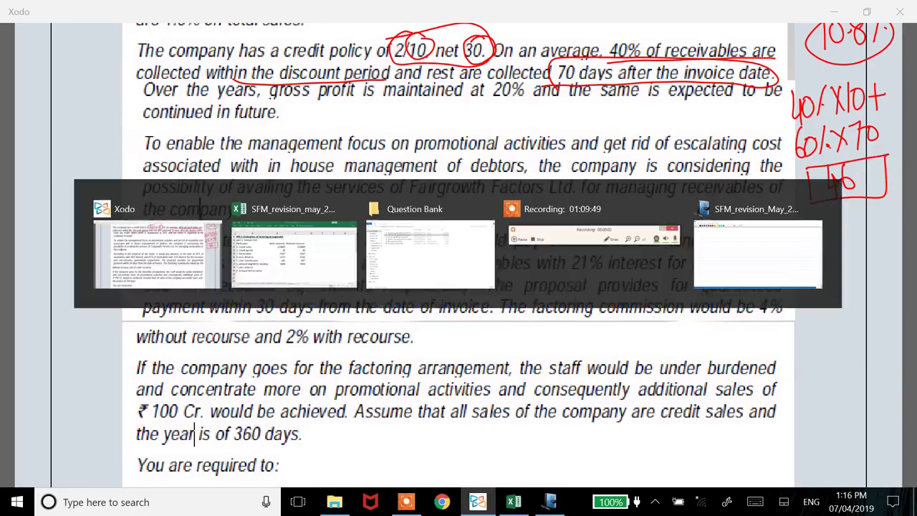
type("-round(")
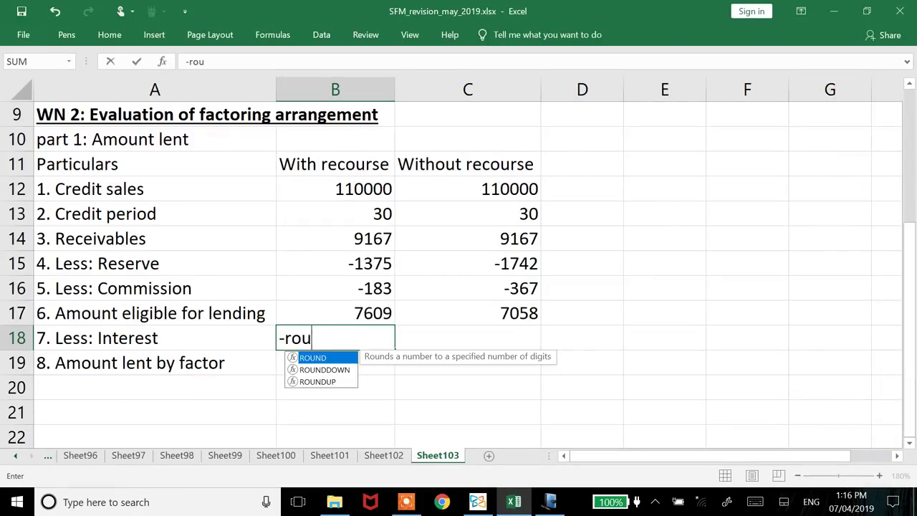
left_click(335, 313)
type("*")
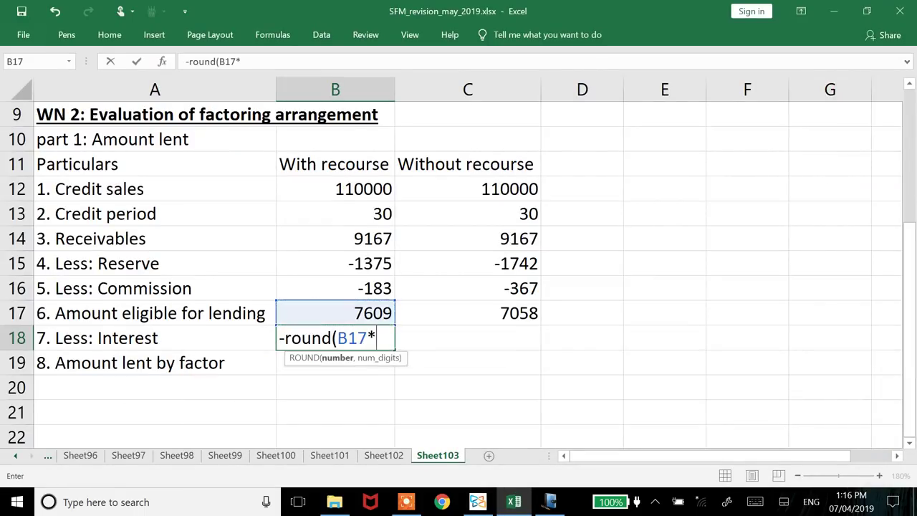
type("20%")
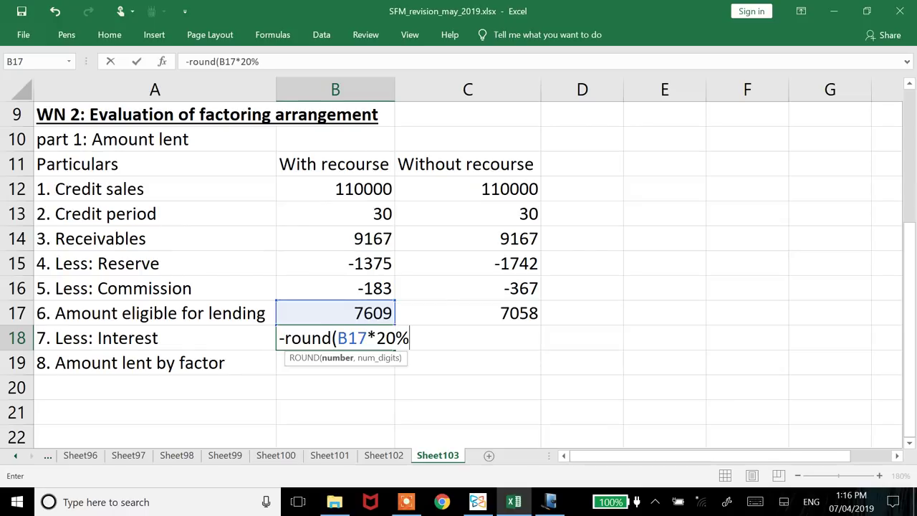
type("*30/360")
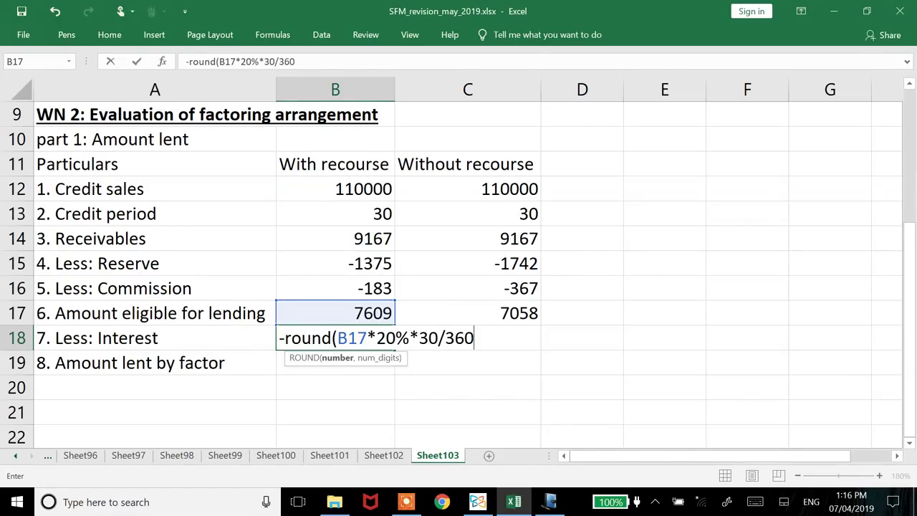
type(",0)")
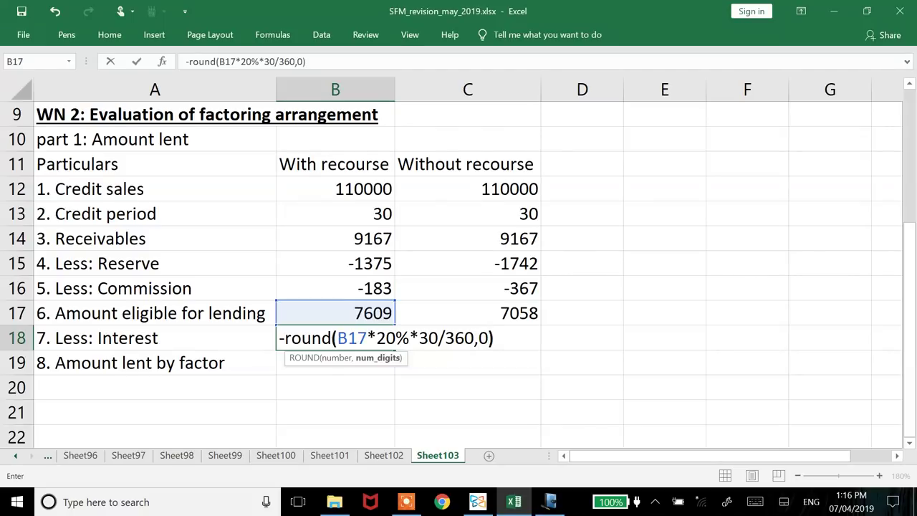
key("Return")
Copy the interest formula from B18 into C18
left_click(334, 338)
key("ctrl+c")
left_click(468, 338)
key("Return")
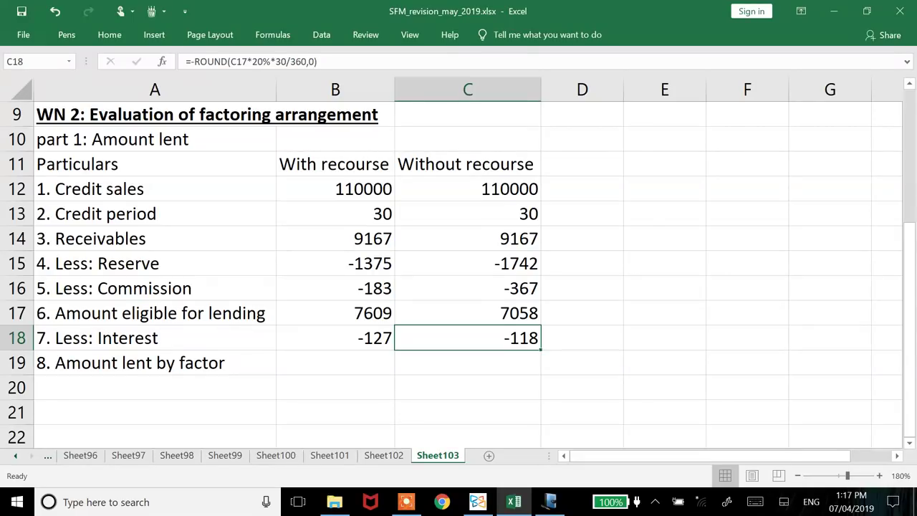
Compute the amount lent by the factor in B19 as B17+B18, and fill the formula across to C19
left_click(467, 363)
left_click(334, 363)
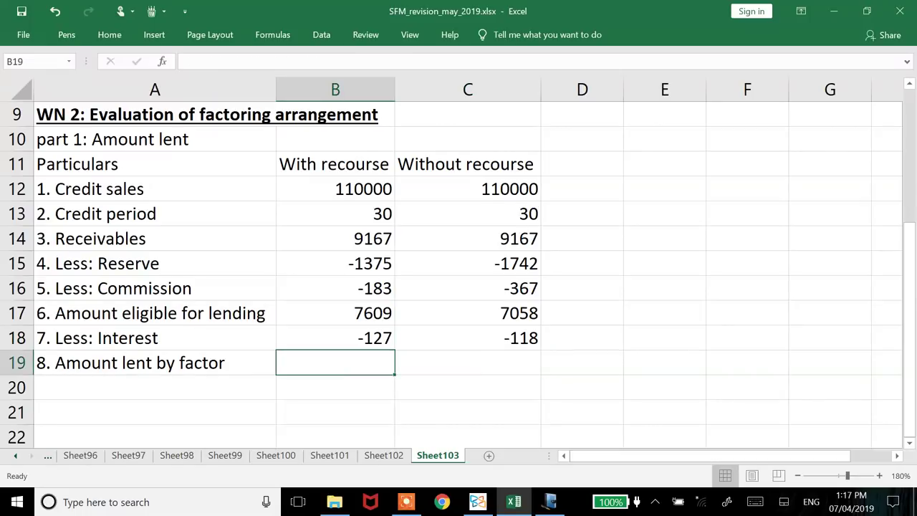
type("=")
key("Up")
key("Up")
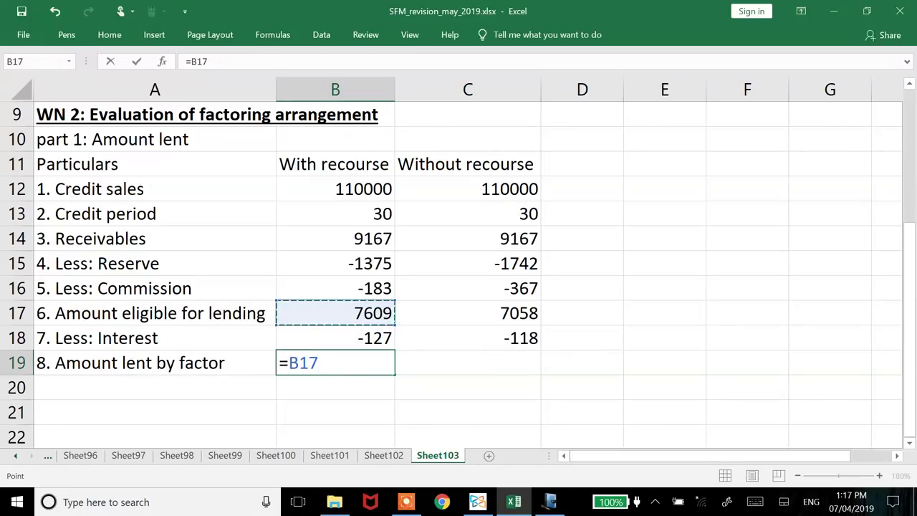
type("+")
key("Up")
key("Return")
key("Right")
key("Up")
key("ctrl+r")
Enter the row label "9. Amount needed" in A20
left_click(155, 362)
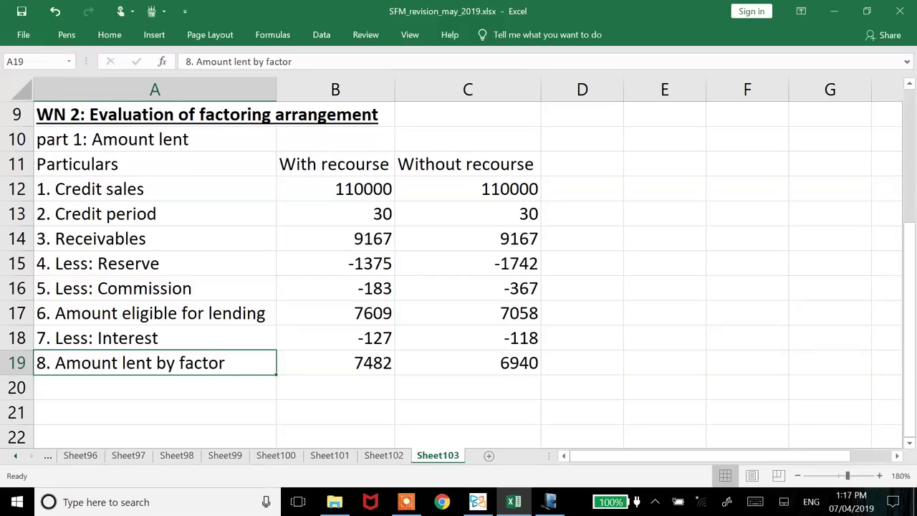
key("Down")
key("Down")
key("Down")
key("Down")
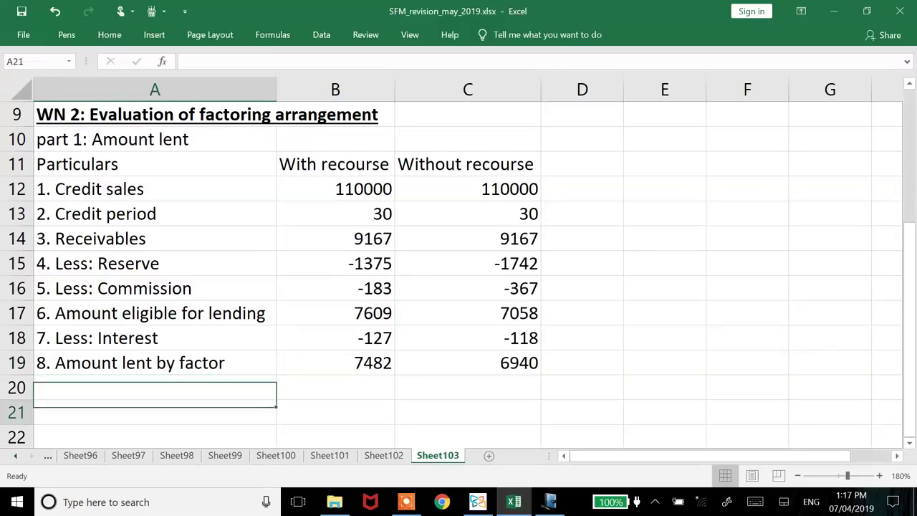
key("Up")
key("Up")
key("Up")
key("Up")
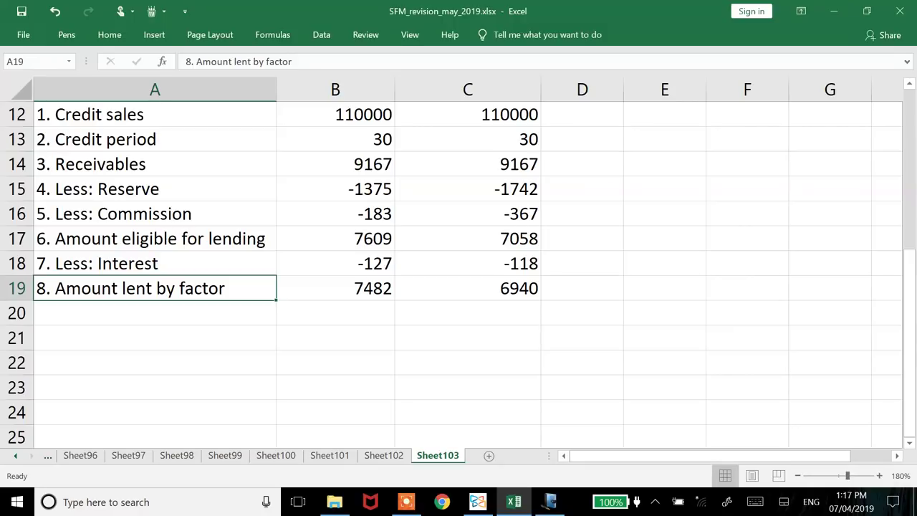
left_click(155, 313)
type("9. Amu")
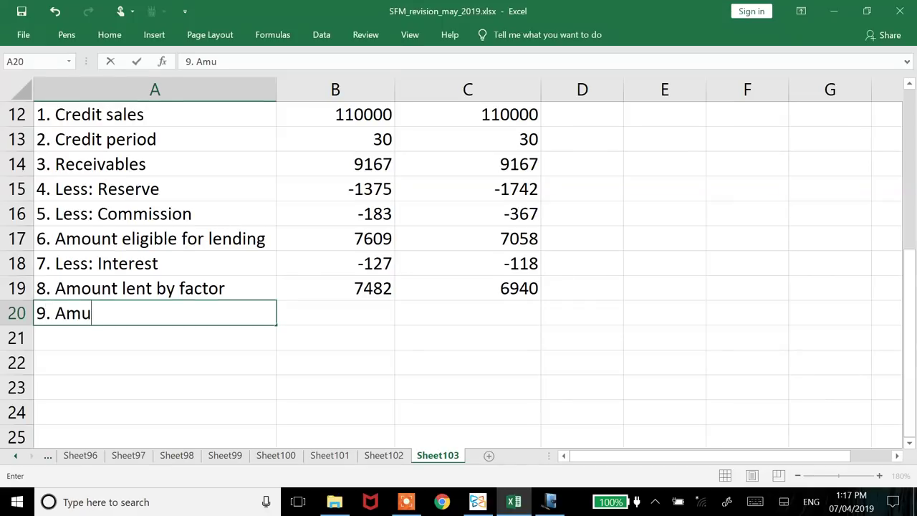
key("BackSpace")
type("ount ee")
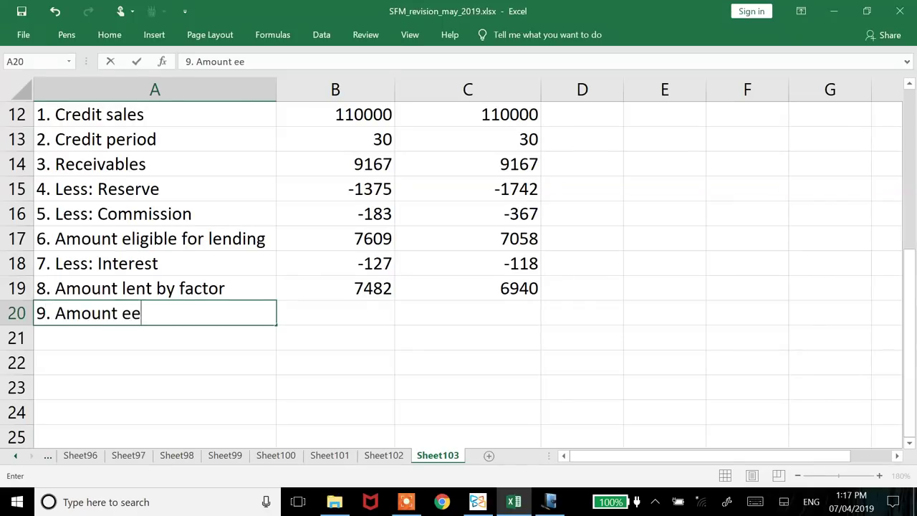
key("BackSpace")
key("BackSpace")
type("needed")
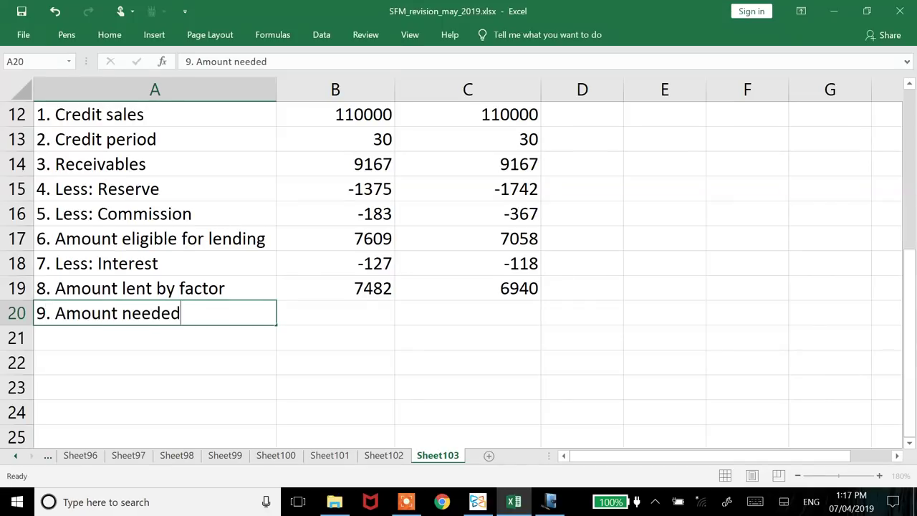
key("Return")
Enter the row label "10.Amounted to be funded" in A21
type("10.A mou")
key("BackSpace")
key("BackSpace")
key("BackSpace")
key("BackSpace")
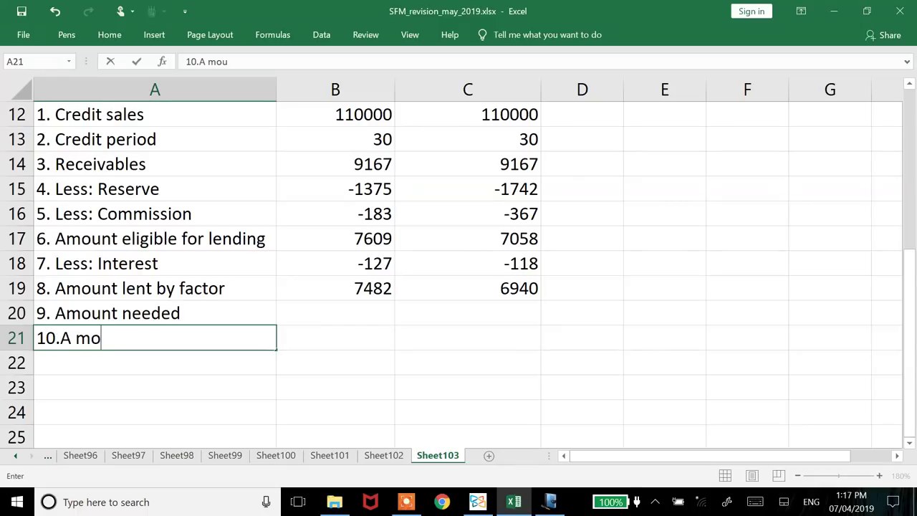
type("mounted fun")
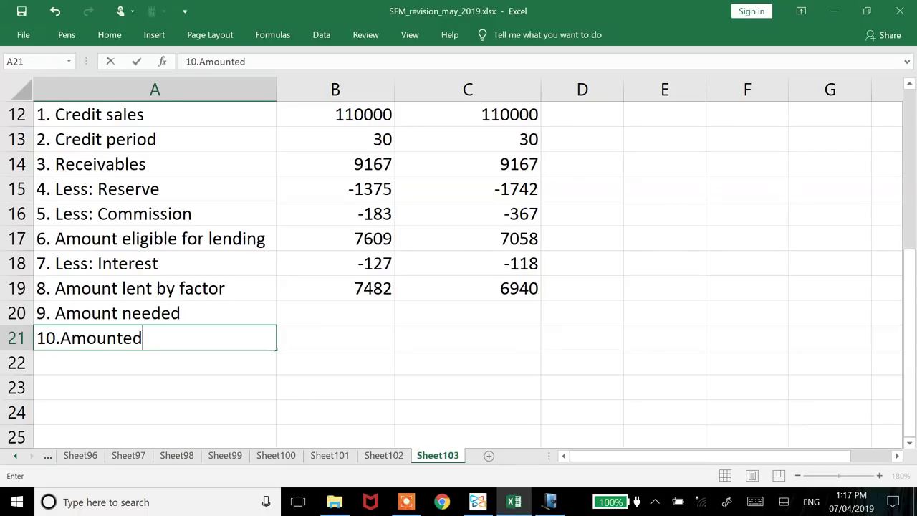
key("BackSpace")
key("BackSpace")
key("BackSpace")
type("to be funded")
key("Return")
Compute the amount needed in B20 as 80% of receivables, using =ROUND(B14*0.8,0)
key("Right")
key("Up")
key("Up")
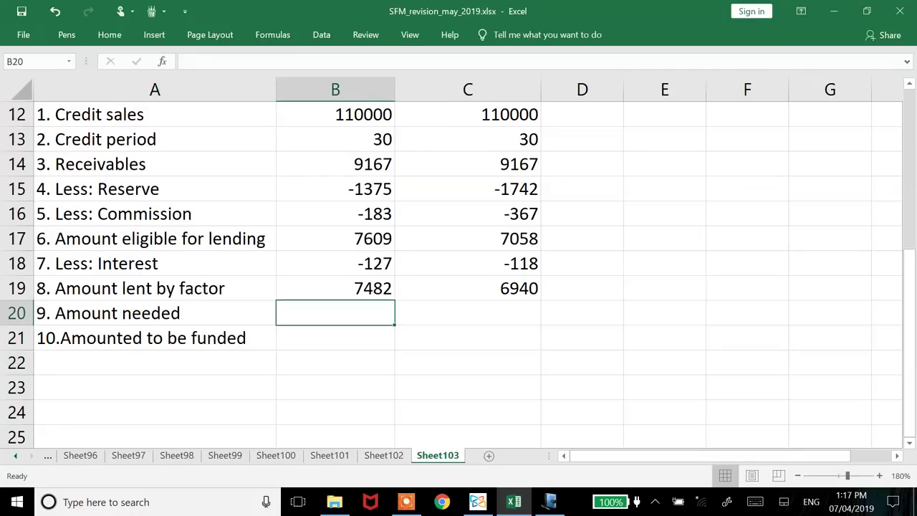
type("=round(")
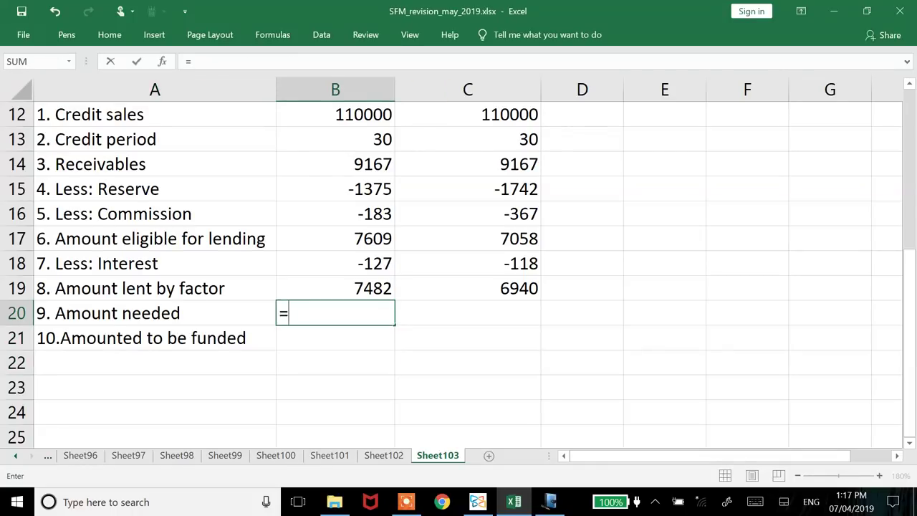
key("Up")
key("Up")
key("Up")
key("Up")
key("Up")
key("Up")
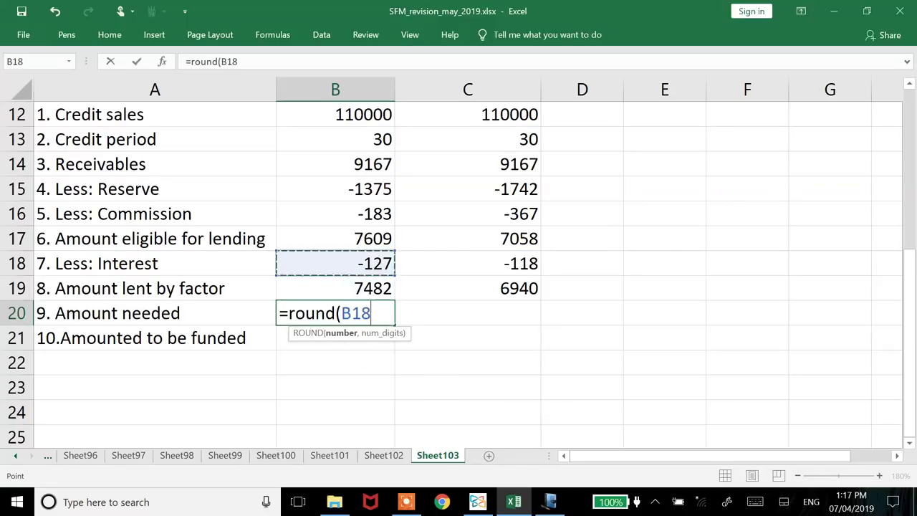
type("*0.")
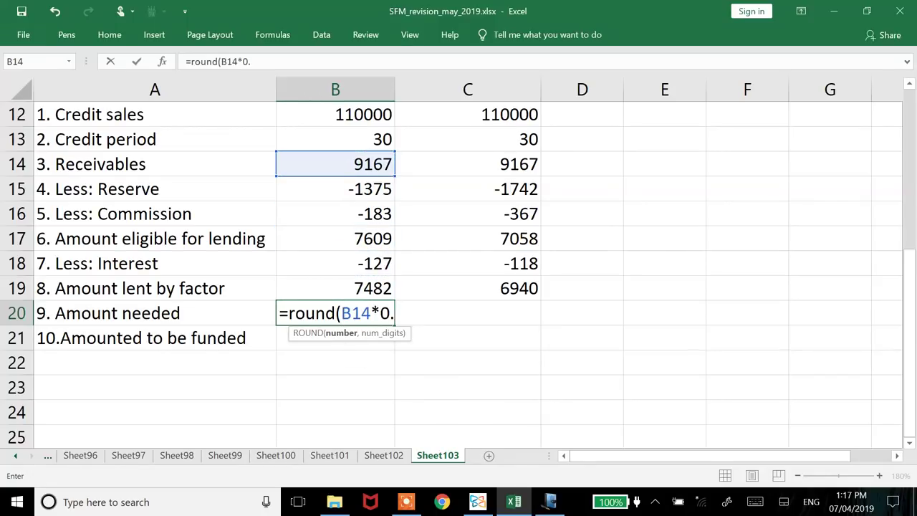
type("8,0)")
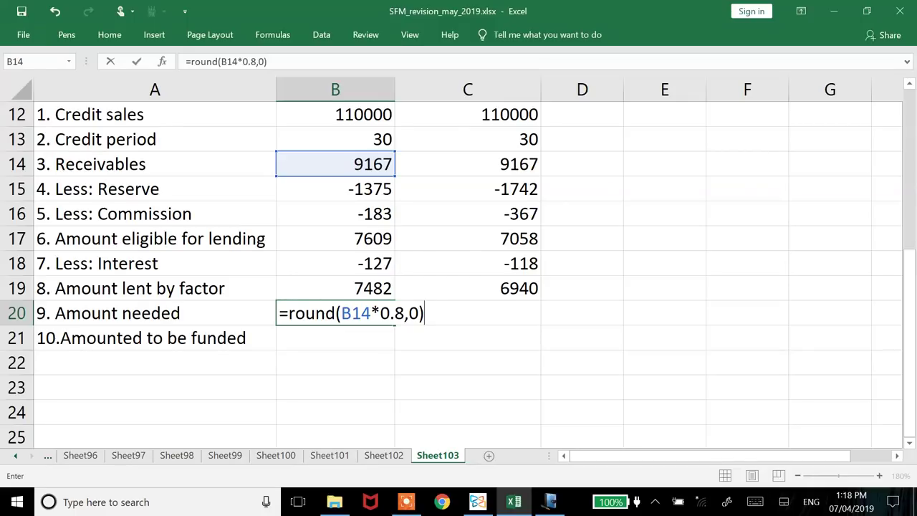
key("Return")
Copy the amount-needed formula from B20 across to C20, and review it against the amounts lent in row 19
key("Right")
key("Up")
key("ctrl+r")
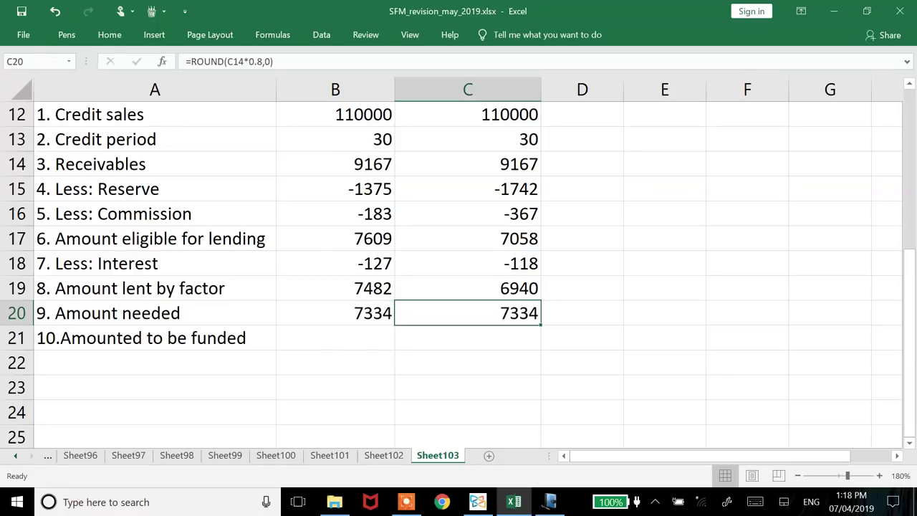
key("Left")
key("shift+Right")
key("ctrl+r")
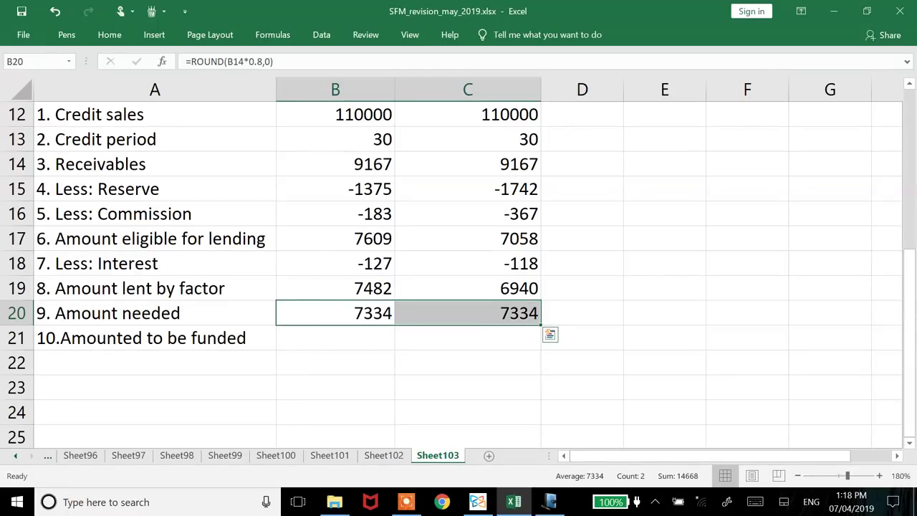
key("Down")
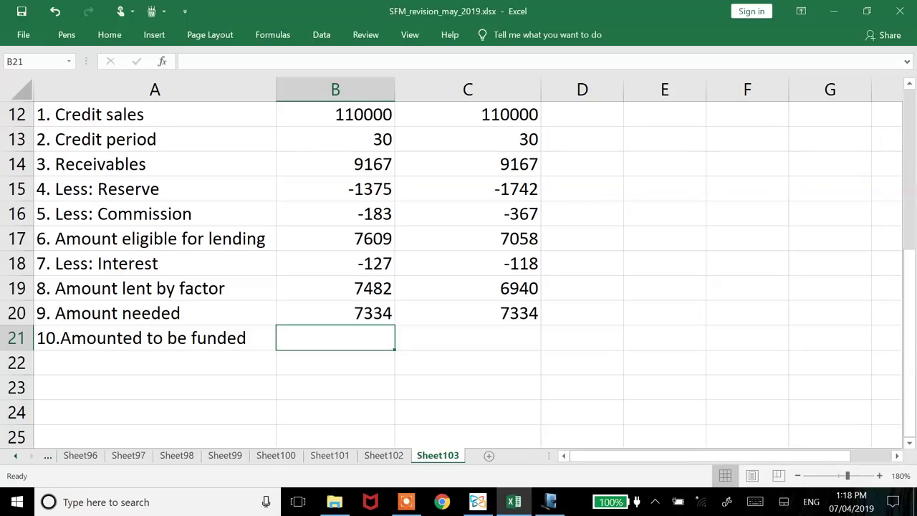
left_click(336, 313)
key("F2")
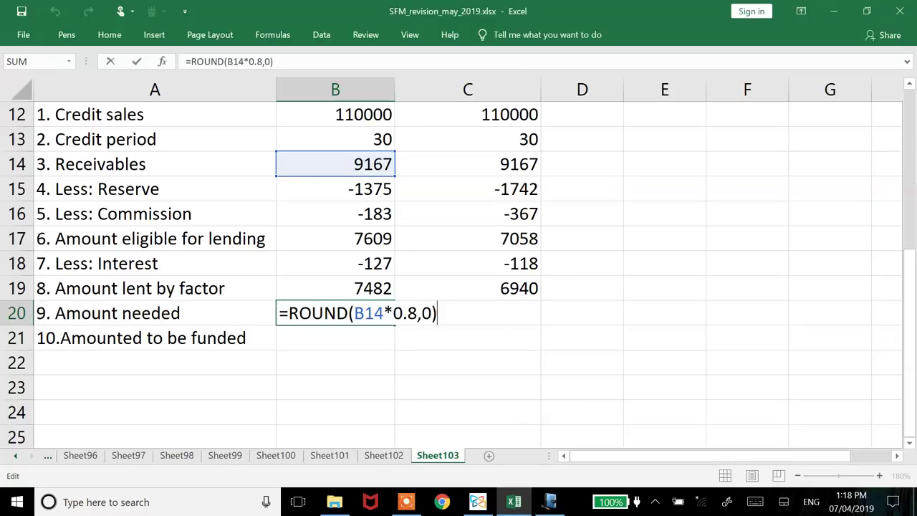
key("Escape")
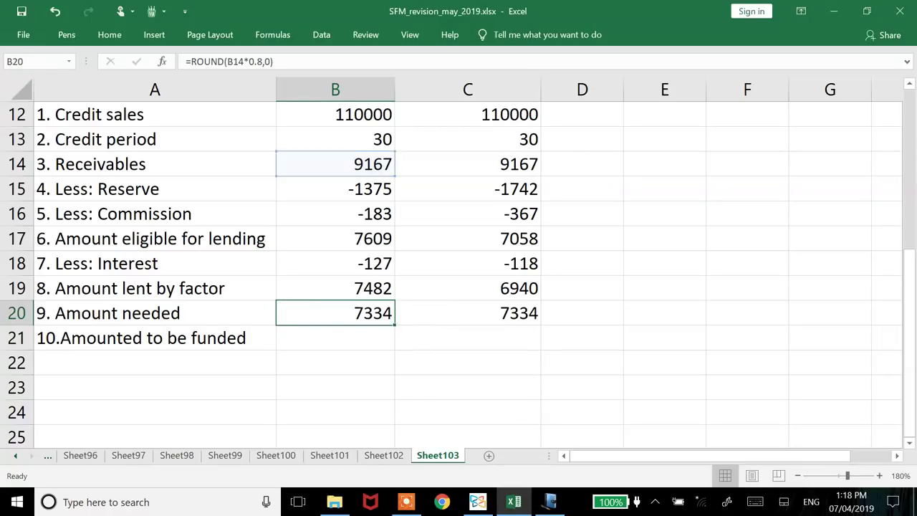
left_click(336, 288)
left_click(468, 288)
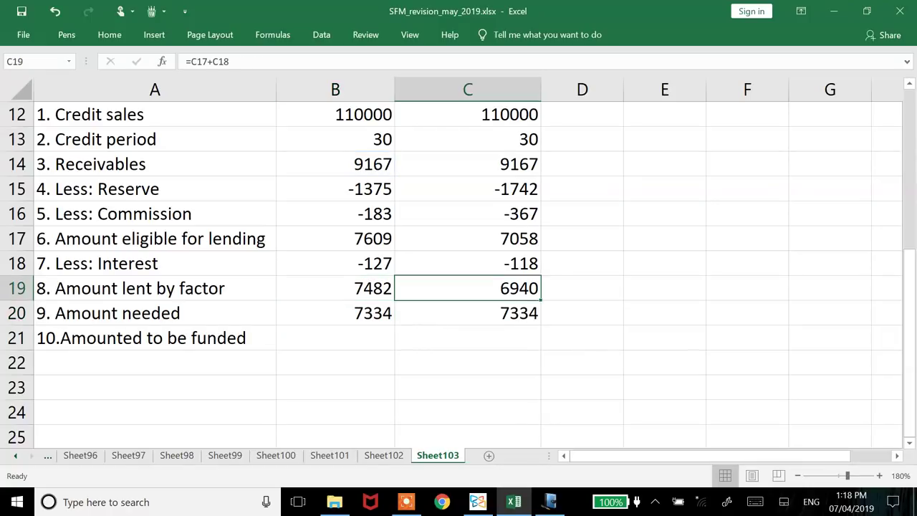
Extend the A21 label to "10.Amounted to be funded by long term funds" and autofit the width of column A
key("Down")
key("Down")
key("Left")
key("Left")
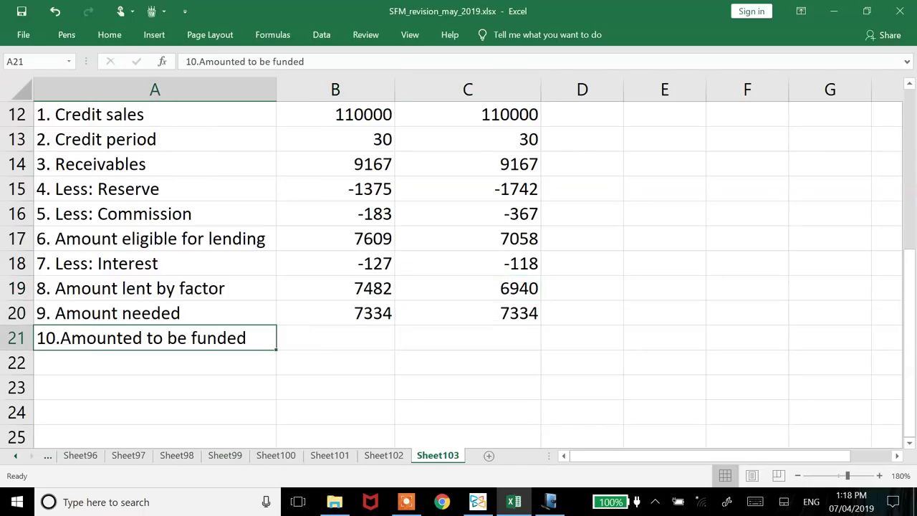
key("F2")
type("by lo")
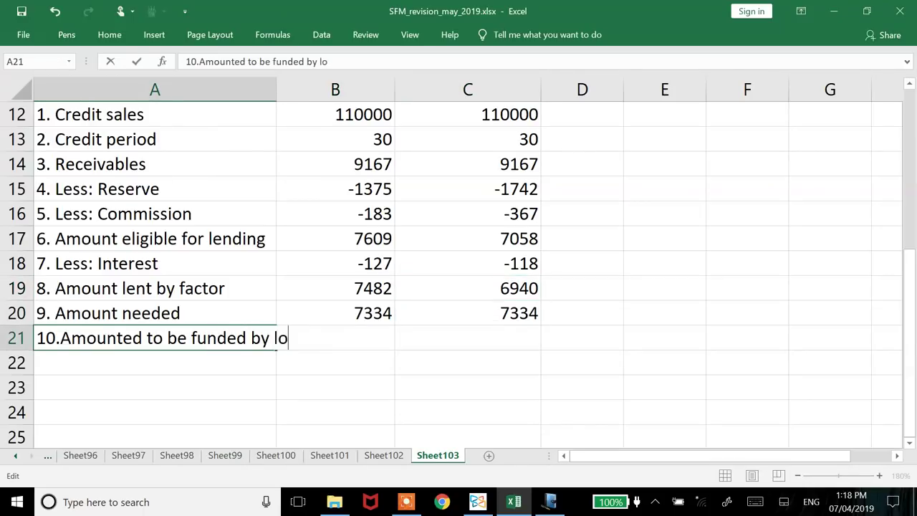
type("ng term funds")
key("ctrl+Return")
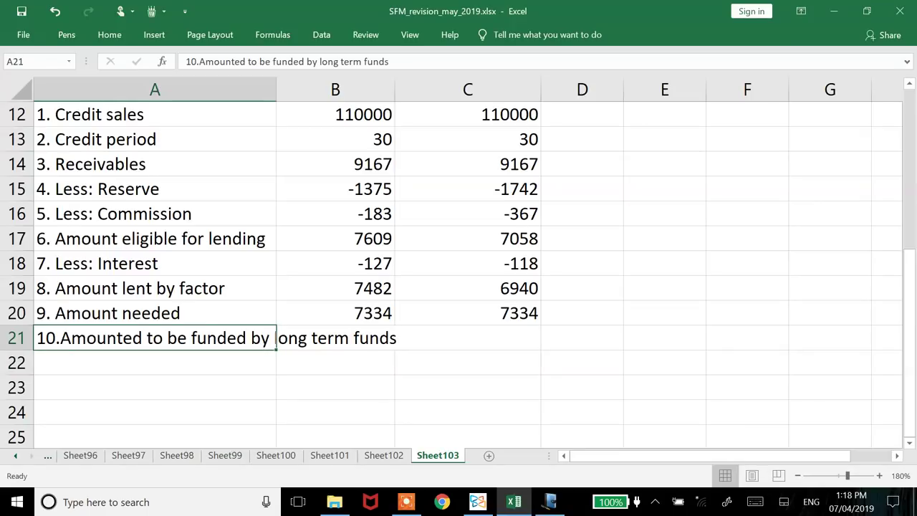
key("alt+h")
key("o")
key("i")
Compute the long-term funding in B21 as B20-B19, and copy the formula across to C21
key("Right")
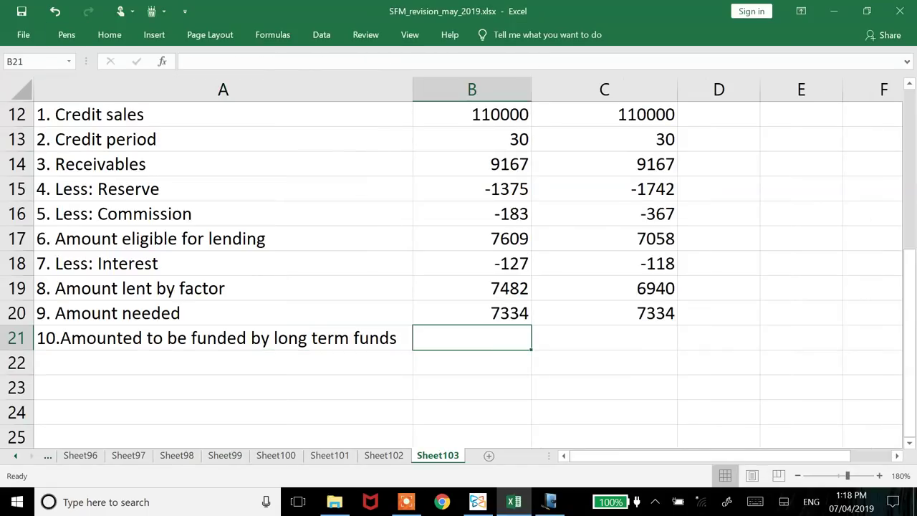
type("=")
key("Up")
type("-")
key("Up")
key("Up")
key("Return")
key("Right")
key("Up")
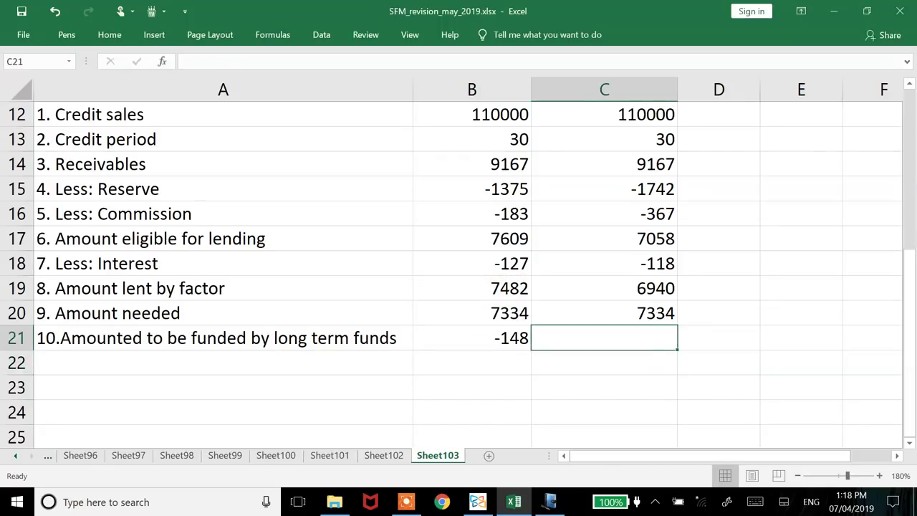
key("ctrl+r")
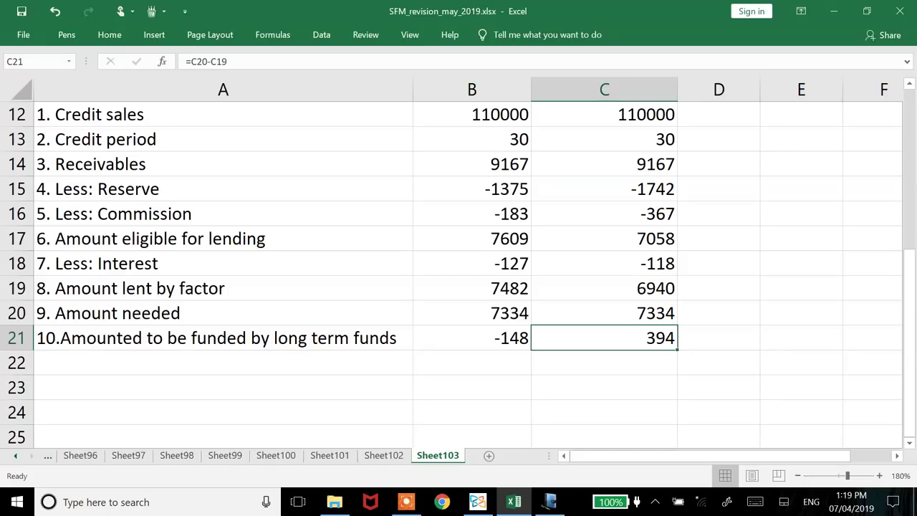
Review the formulas for amount needed, amount lent by the factor and interest in rows 18 to 20
left_click(604, 313)
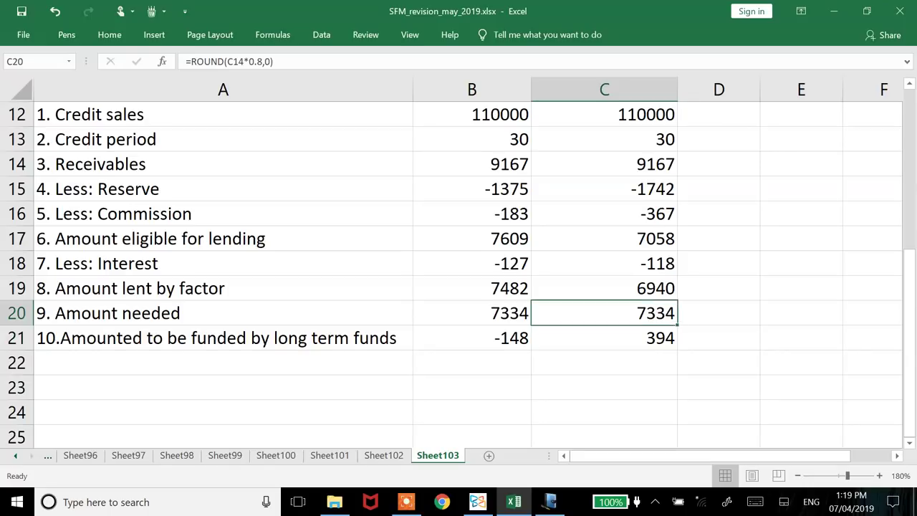
left_click(471, 313)
key("F2")
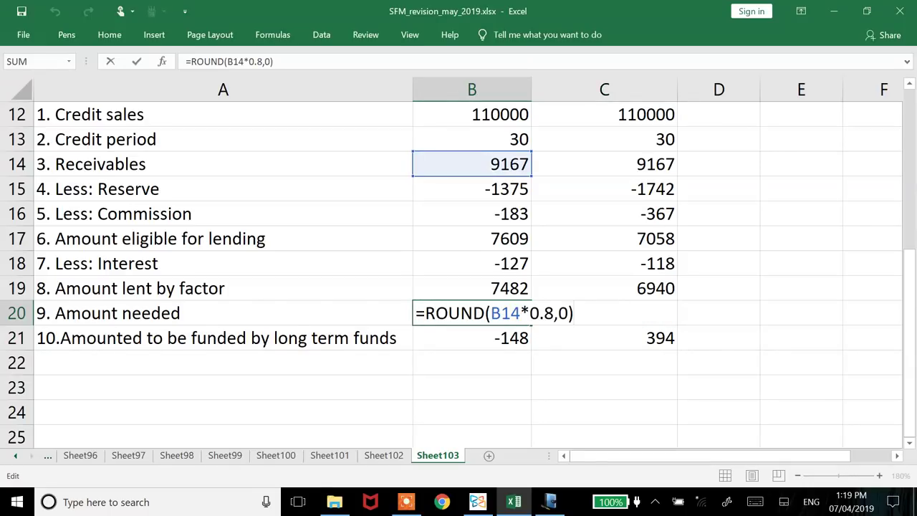
key("shift+Return")
key("F2")
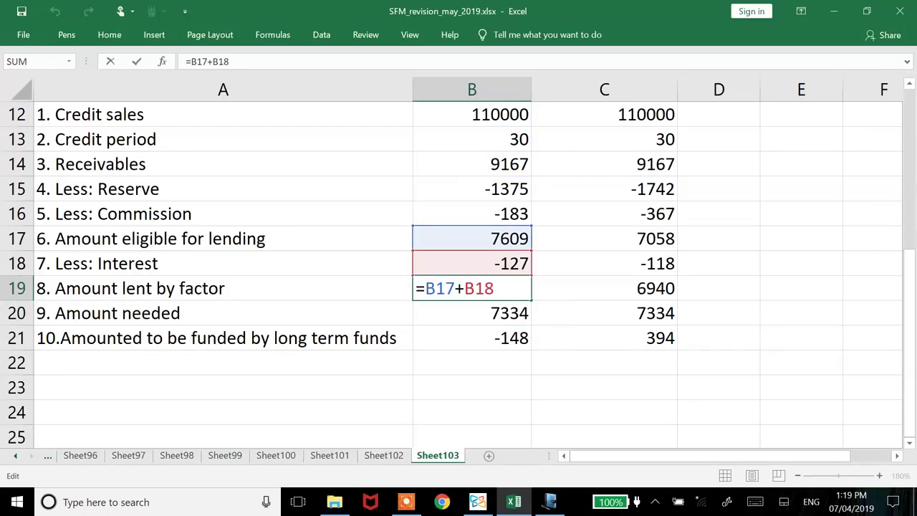
key("ctrl+Return")
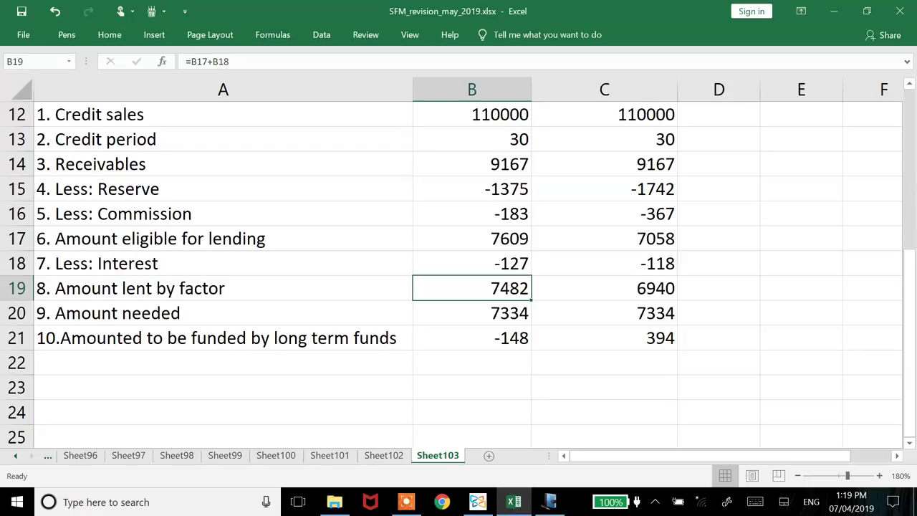
left_click(471, 313)
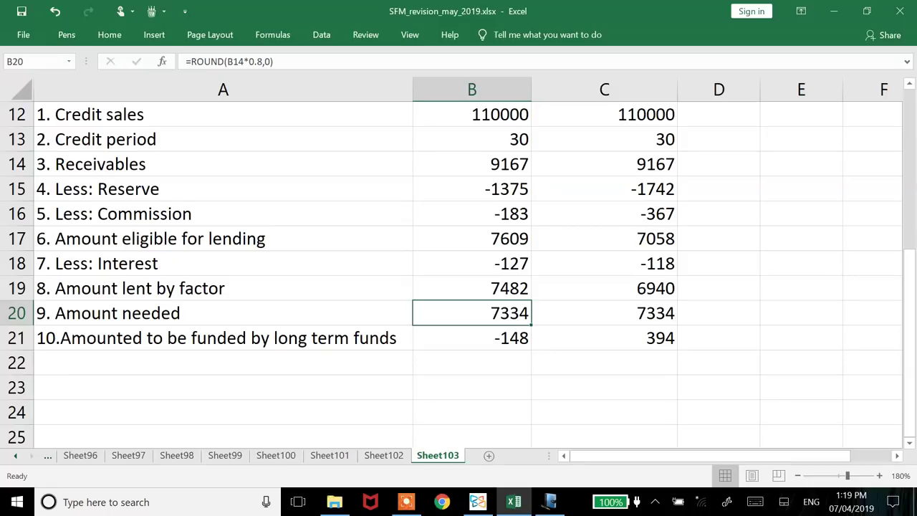
left_click(471, 288)
left_click(471, 263)
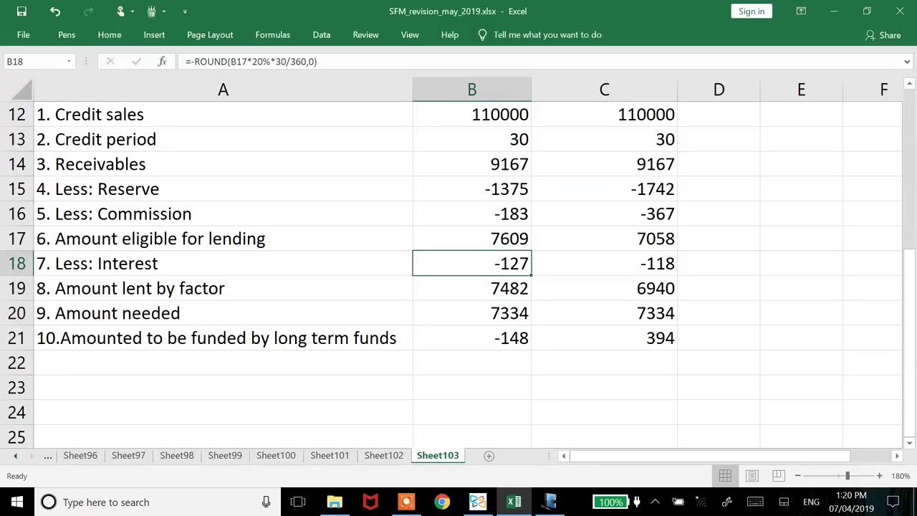
left_click(604, 263)
key("F2")
key("Escape")
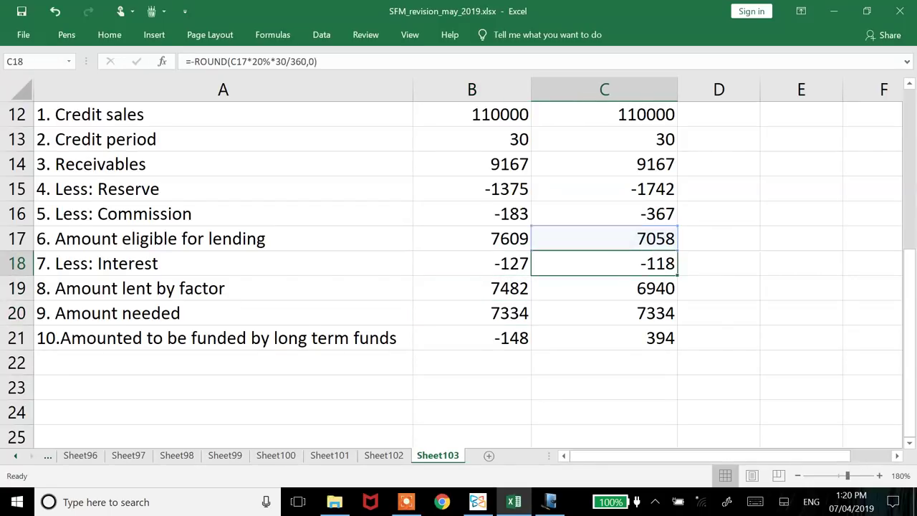
key("Left")
key("F2")
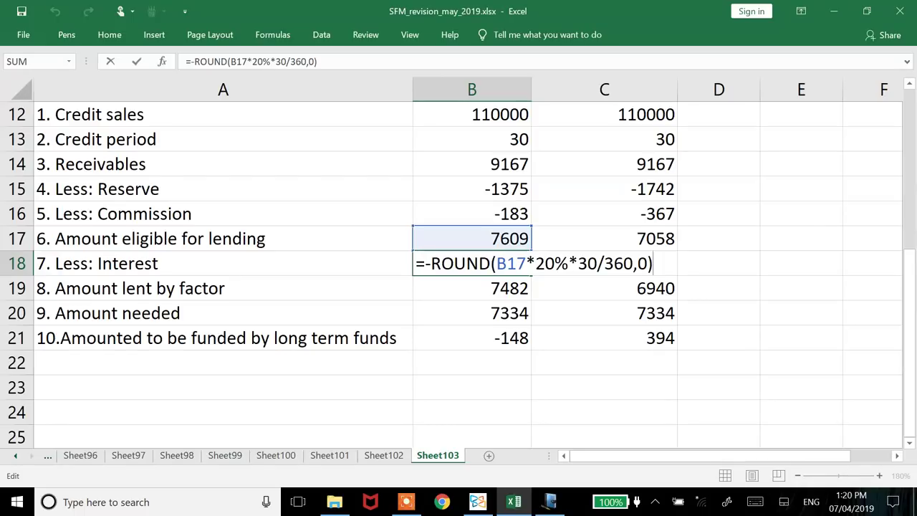
key("Escape")
Change the interest rate in the C18 formula to 21%, and check the funding amount in C21
key("Right")
key("F2")
key("Left")
key("Left")
key("Left")
key("Left")
key("Left")
key("Left")
key("Left")
key("Left")
key("Left")
key("Left")
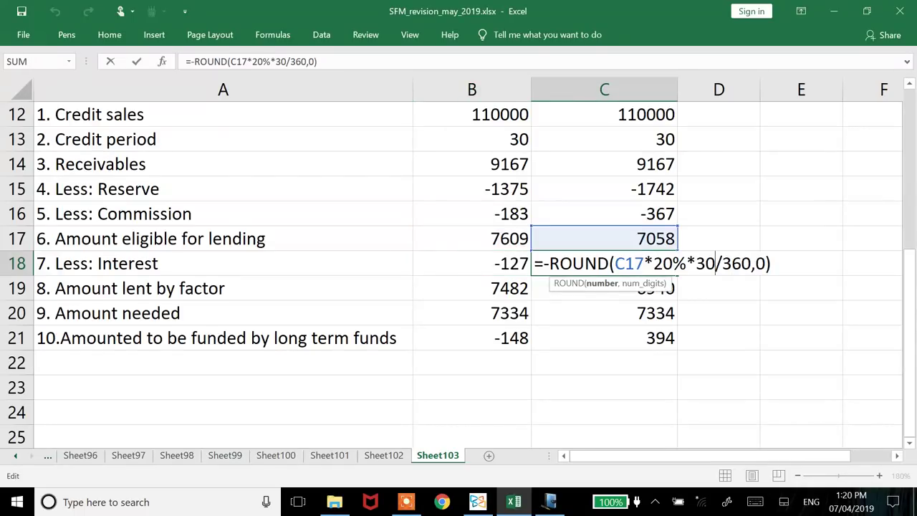
key("Left")
key("BackSpace")
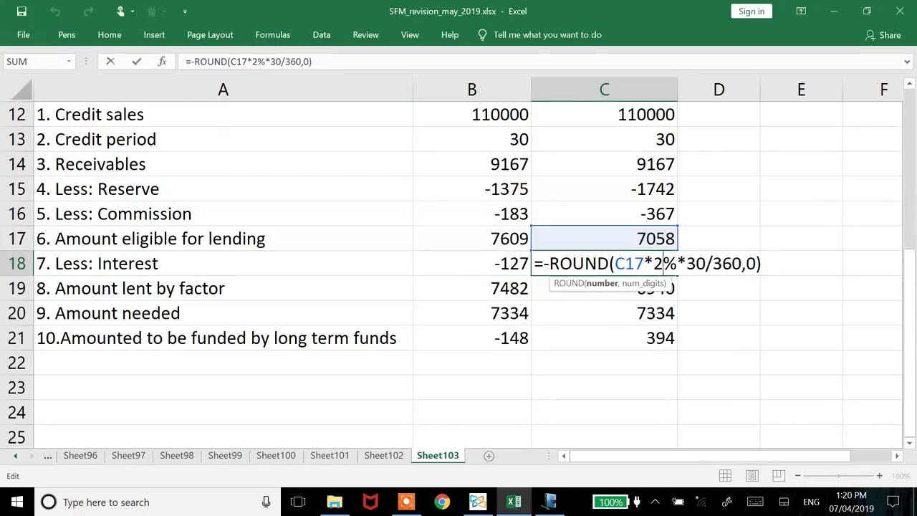
type("1")
key("Return")
key("Down")
key("Down")
key("Left")
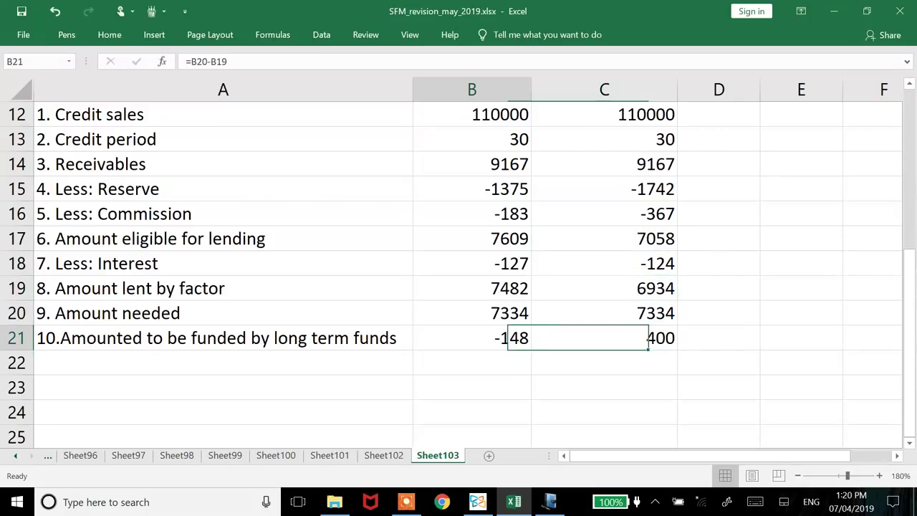
key("Right")
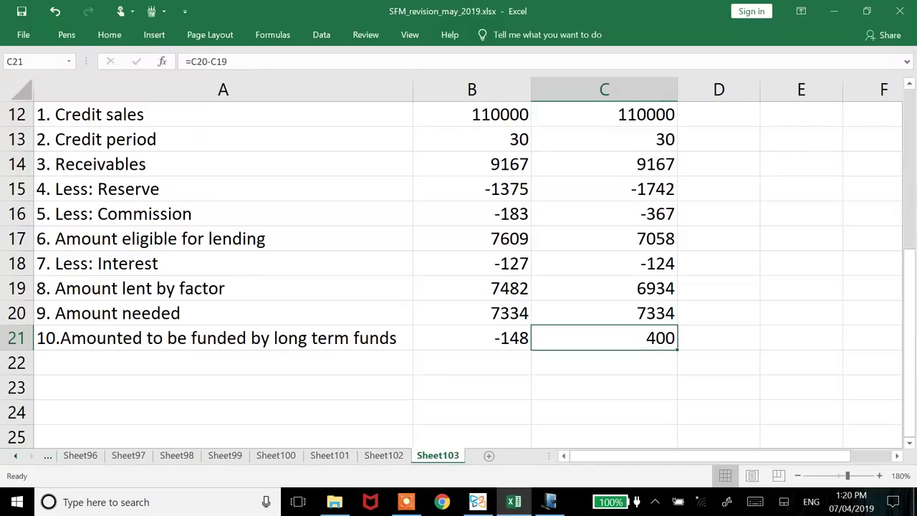
Enter the section heading "part 2: Cost of factoring" in A23
key("Left")
key("Left")
key("Down")
key("Down")
key("Down")
key("Down")
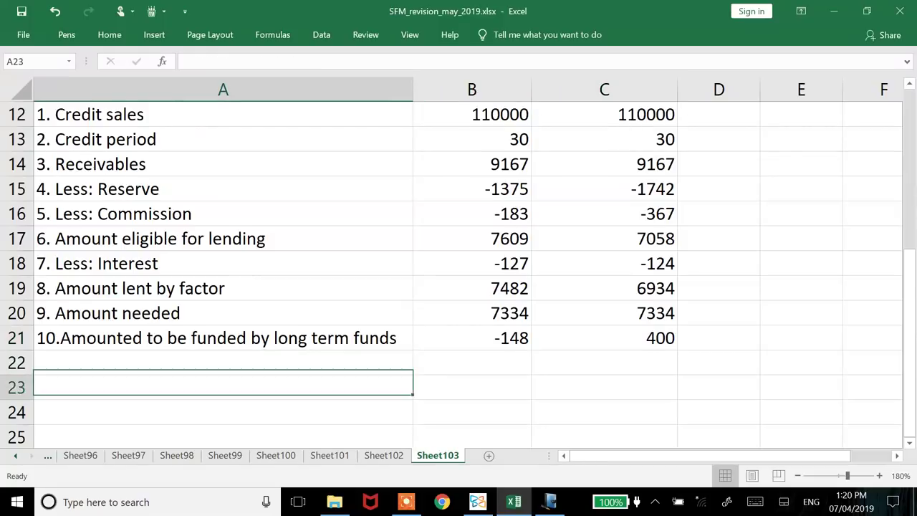
left_click(222, 314)
left_click(223, 363)
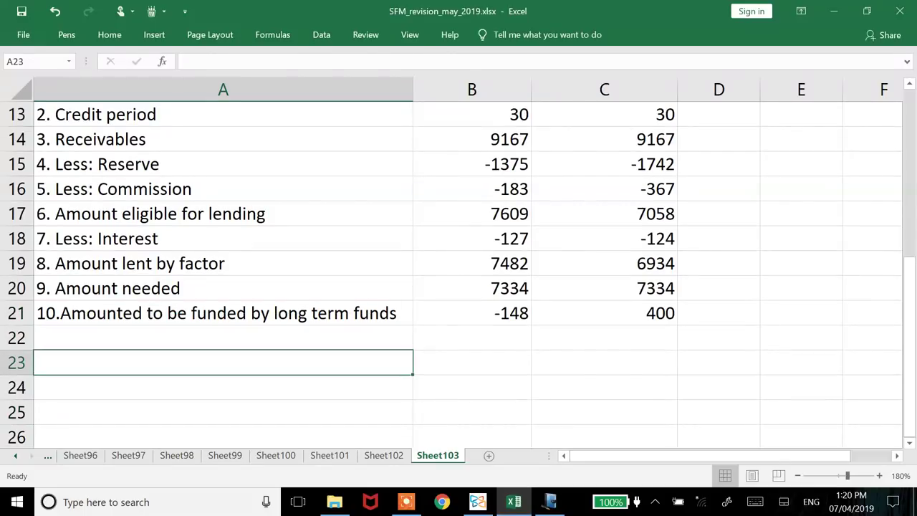
type("part 2: ")
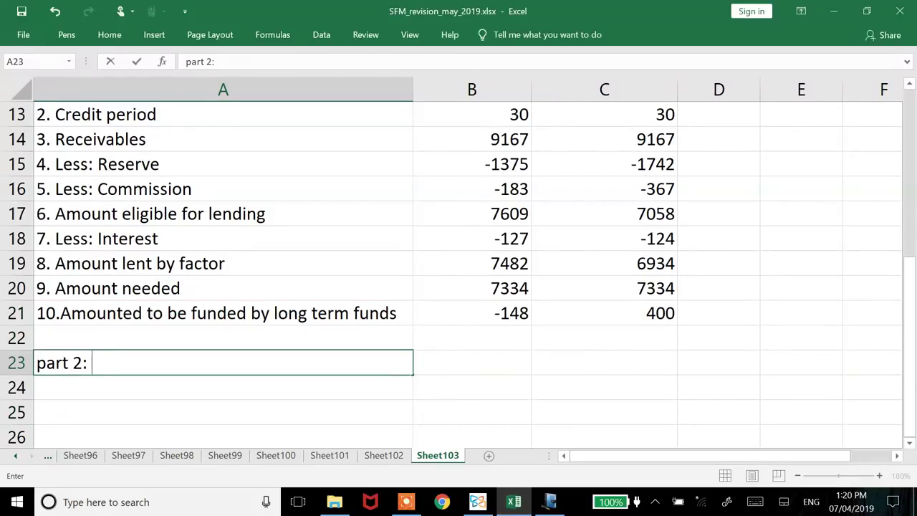
type("Cost of faccoting")
key("BackSpace")
key("BackSpace")
key("BackSpace")
key("BackSpace")
key("BackSpace")
key("BackSpace")
type("toring")
key("Return")
key("Up")
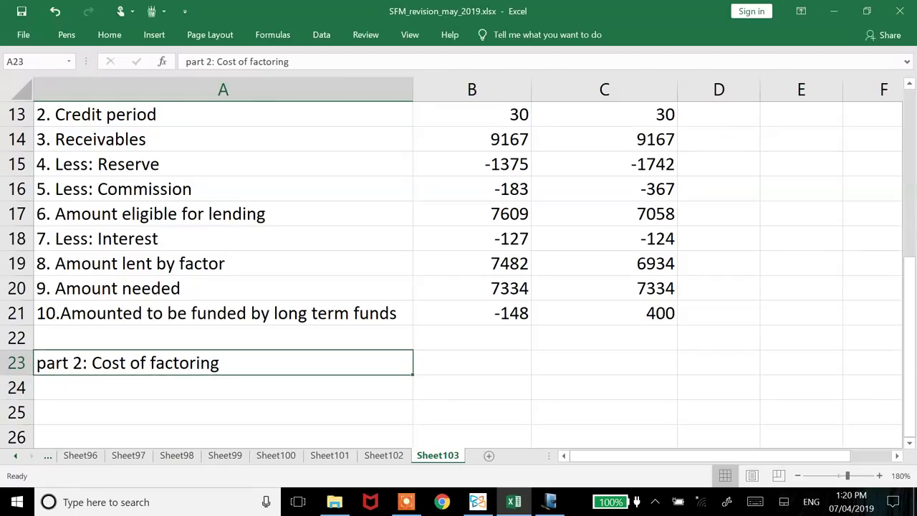
Make the cost of factoring section heading in A23 bold and underlined
key("ctrl+b")
key("ctrl+u")
key("Down")
key("Down")
key("Down")
key("Down")
key("Down")
key("Down")
key("Down")
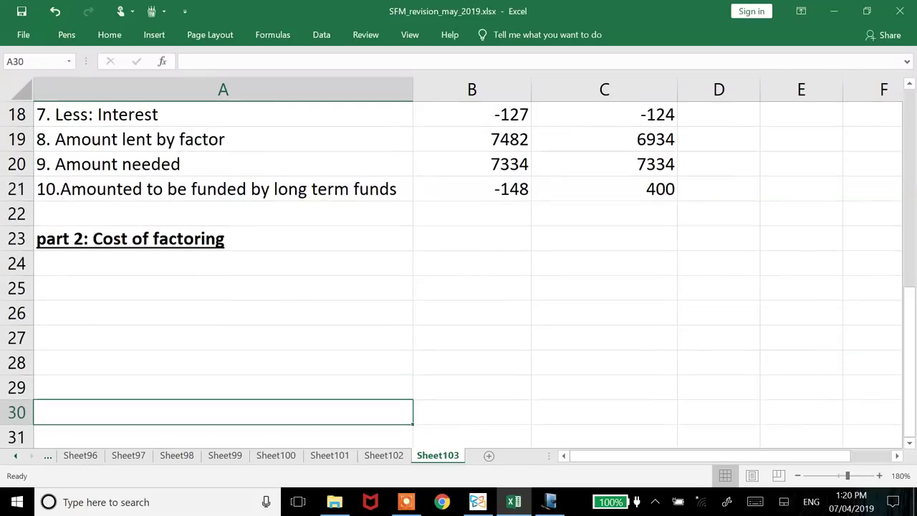
Enter the column headings "Particulars", "With recourse" and "Without recourse" in A24:C24
key("Up")
key("Up")
key("Up")
key("Up")
key("Up")
key("Up")
key("Up")
key("Down")
type("Particulars")
key("Tab")
type("With recourse")
key("Down")
key("Right")
key("Up")
type("Without recour")
key("BackSpace")
type("urse")
key("Return")
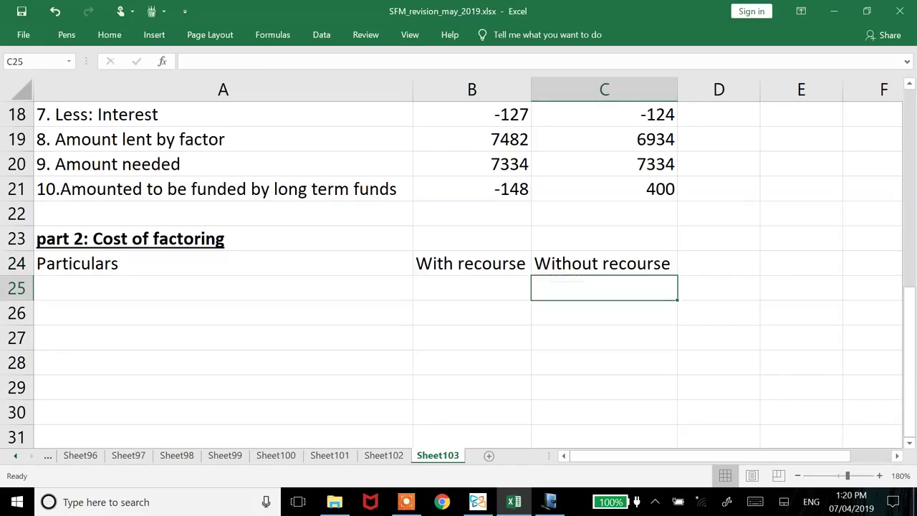
Enter the row label "1. Commission" in A25
key("Left")
key("Left")
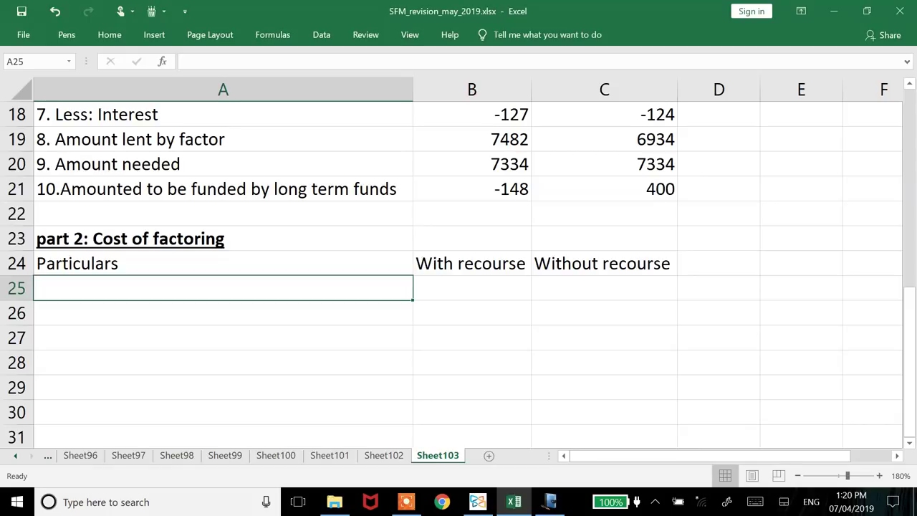
key("alt+Tab")
key("alt+shift+Tab")
type("1.")
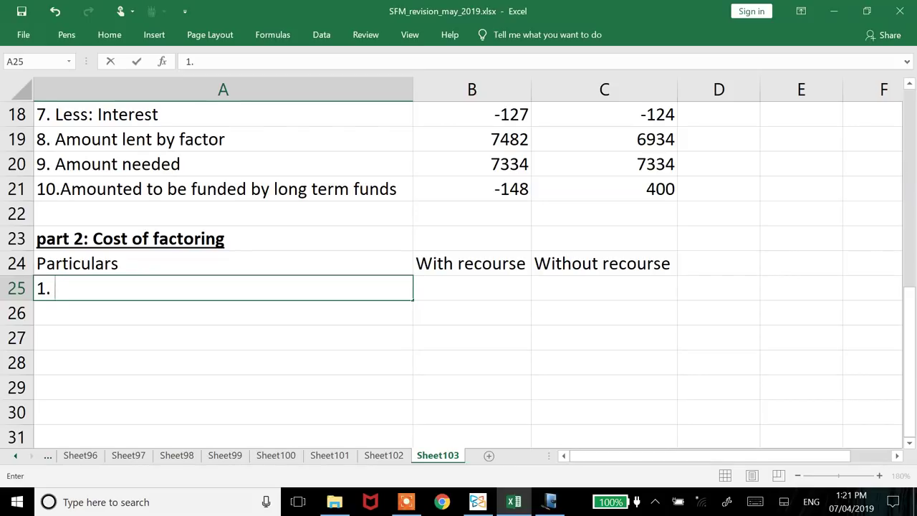
type(" Commission")
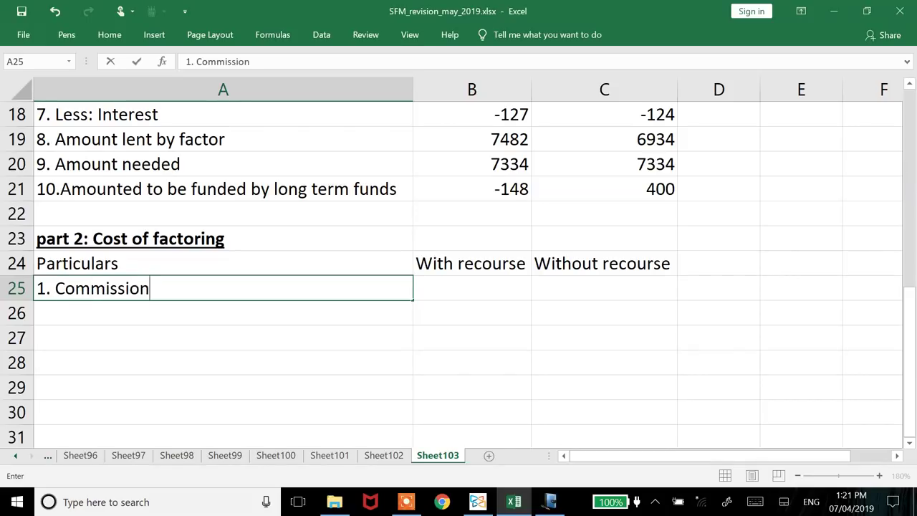
key("Return")
Check the commission rates in the question PDF, and compute the with-recourse commission in B25 as =110000*2%
key("Right")
key("Up")
key("alt+Tab")
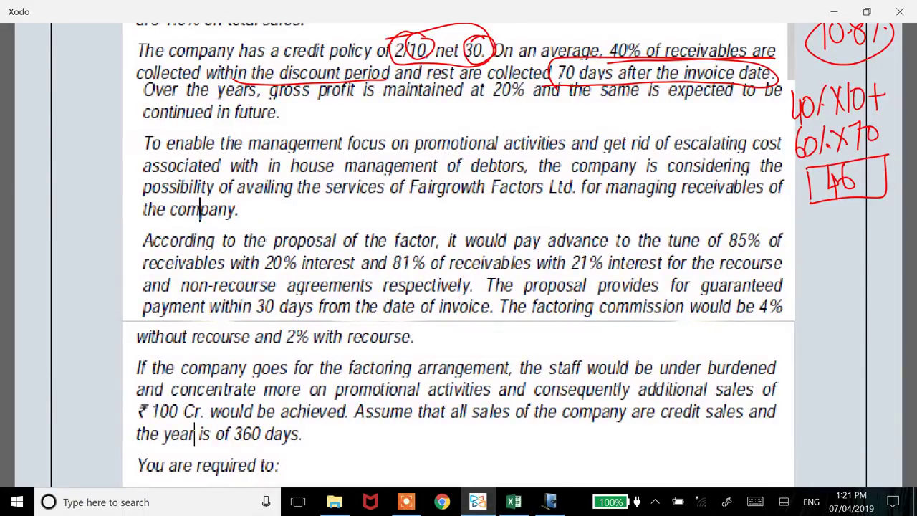
key("alt+Tab")
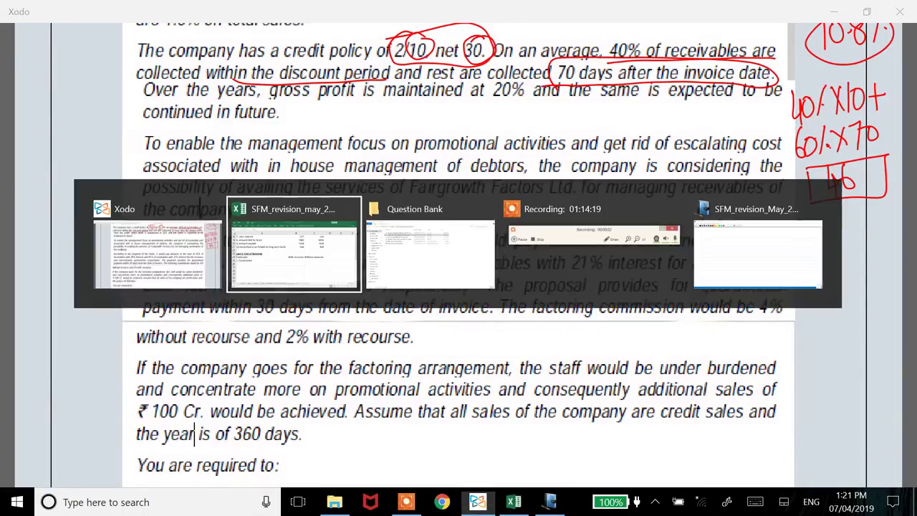
type("=110000*")
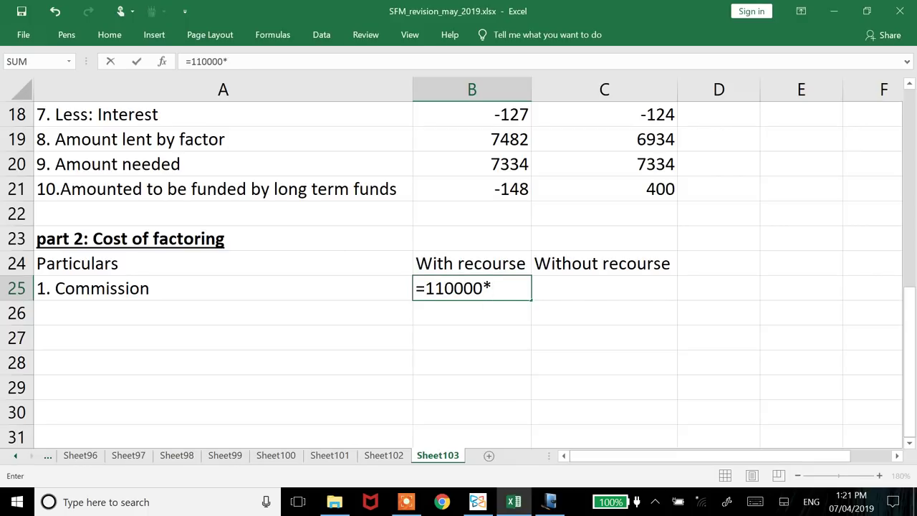
type("2")
type("%")
key("Return")
Copy the commission formula to C25 and change its rate to 4% for the without-recourse option
key("ctrl+c")
key("Right")
key("ctrl+v")
key("F2")
key("Left")
key("BackSpace")
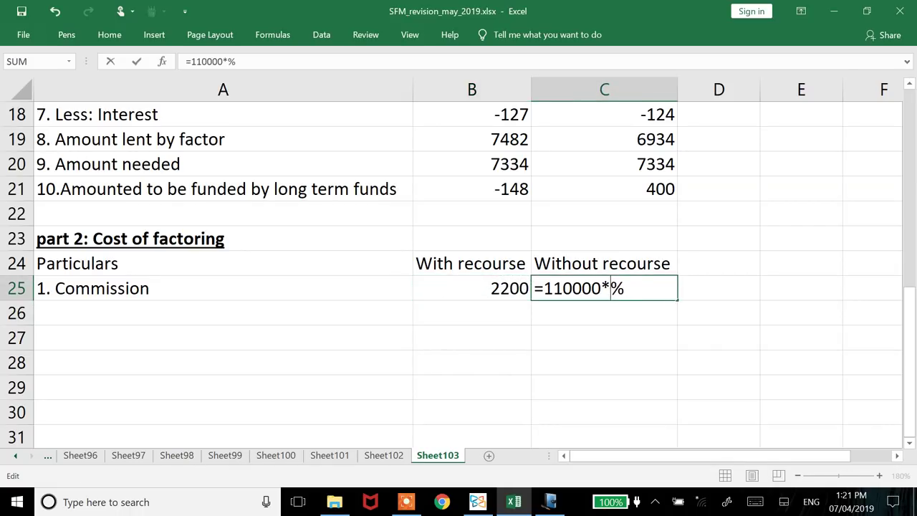
type("4")
key("Return")
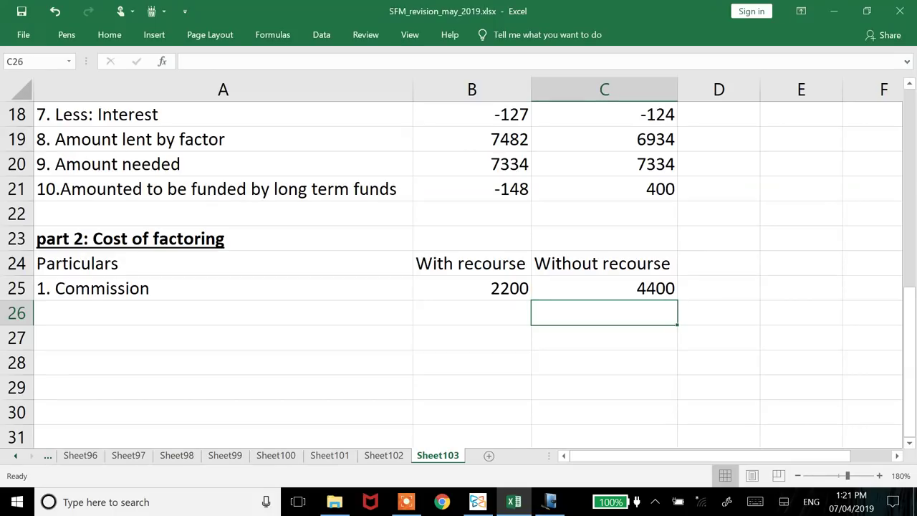
Cross-check the annual commission with =B16*360/30 in B23, and copy the formula across to C23
key("Up")
key("Up")
key("Up")
key("Left")
key("Up")
key("Down")
type("=")
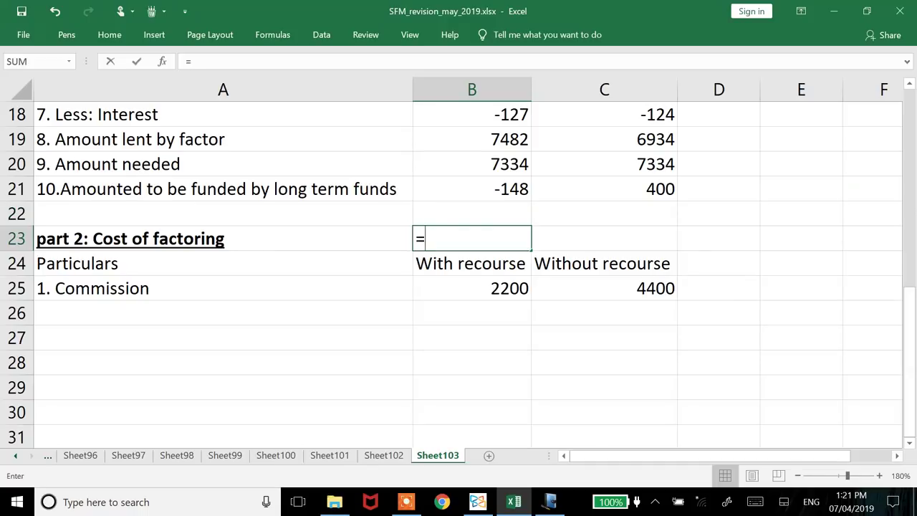
key("Up")
key("Up")
key("Up")
key("Up")
key("Up")
key("Up")
key("Up")
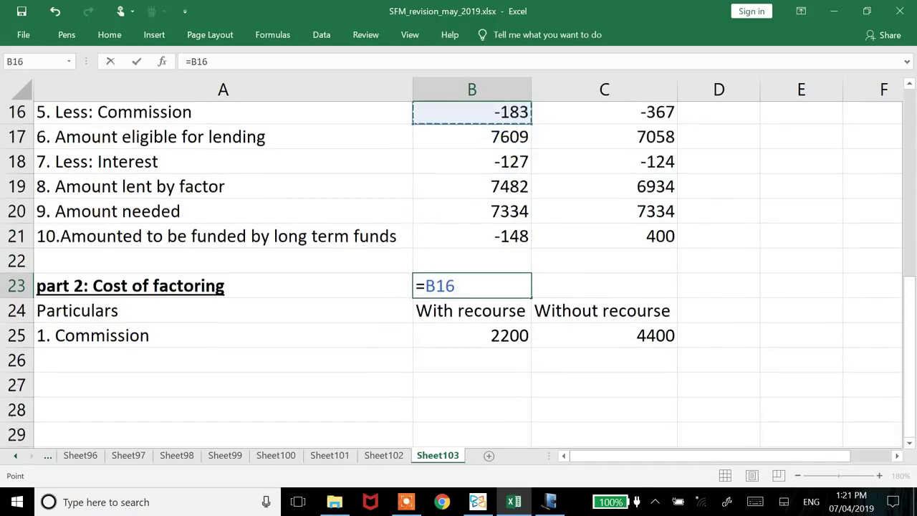
type("*360/30")
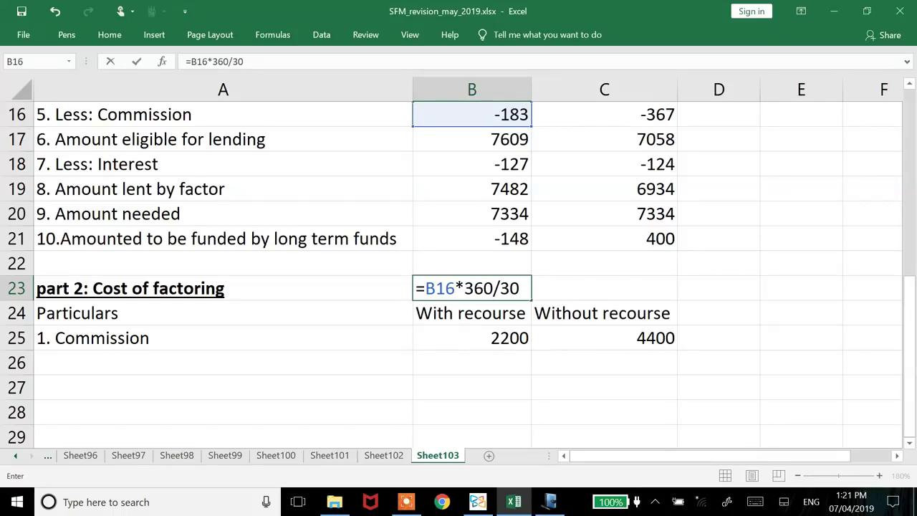
key("Return")
key("Up")
key("Right")
key("ctrl+v")
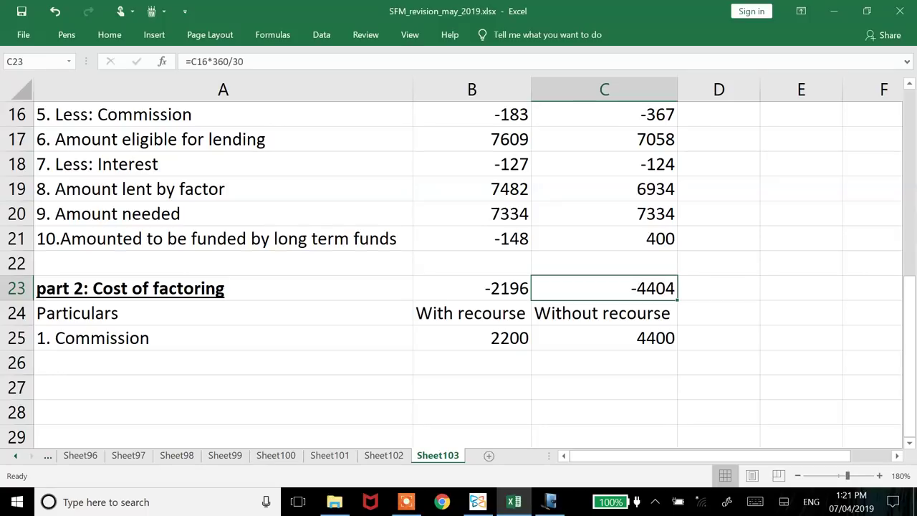
Delete the commission cross-check figures from B23:C23
key("Down")
key("Down")
key("Down")
key("Down")
key("Down")
key("Down")
key("Down")
key("Down")
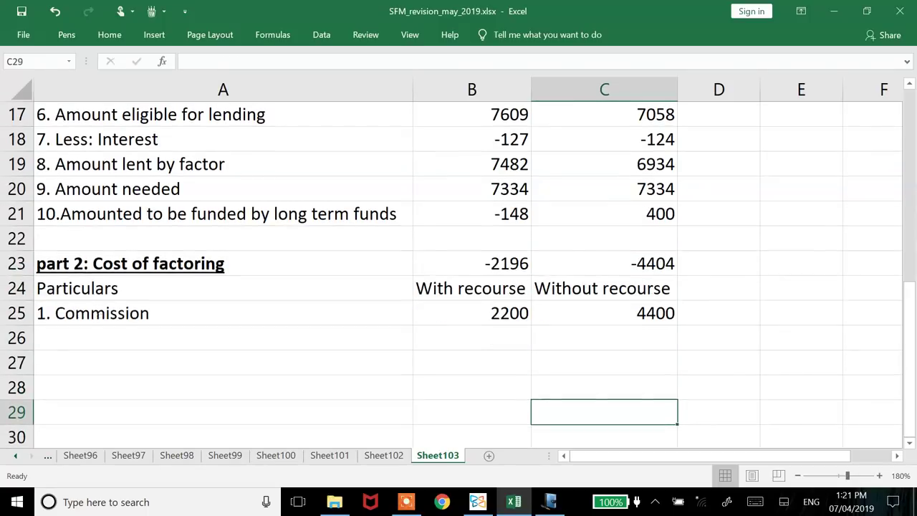
key("Up")
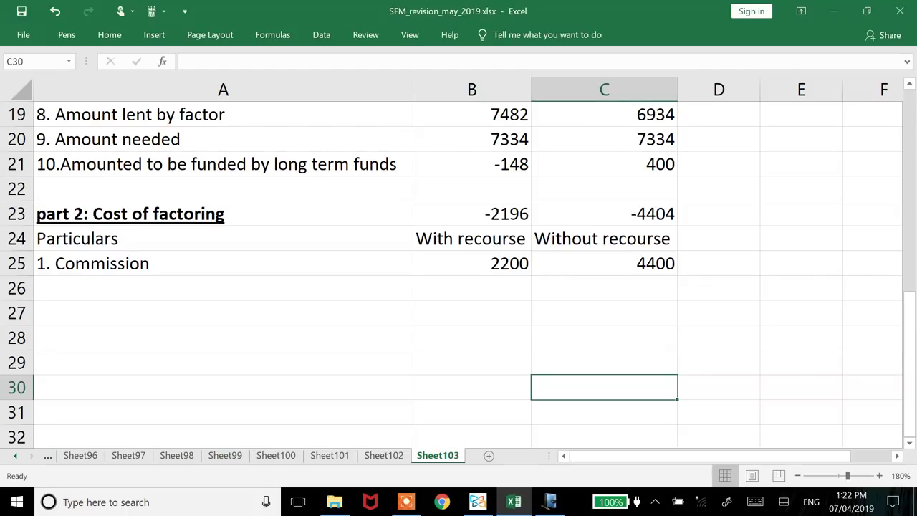
key("Left")
key("Left")
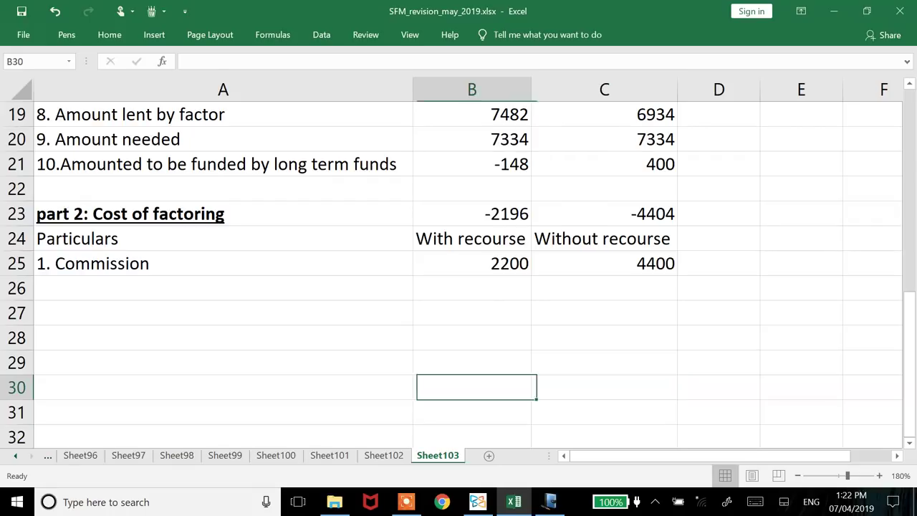
key("Up")
key("Up")
key("Up")
key("Up")
key("Up")
key("Up")
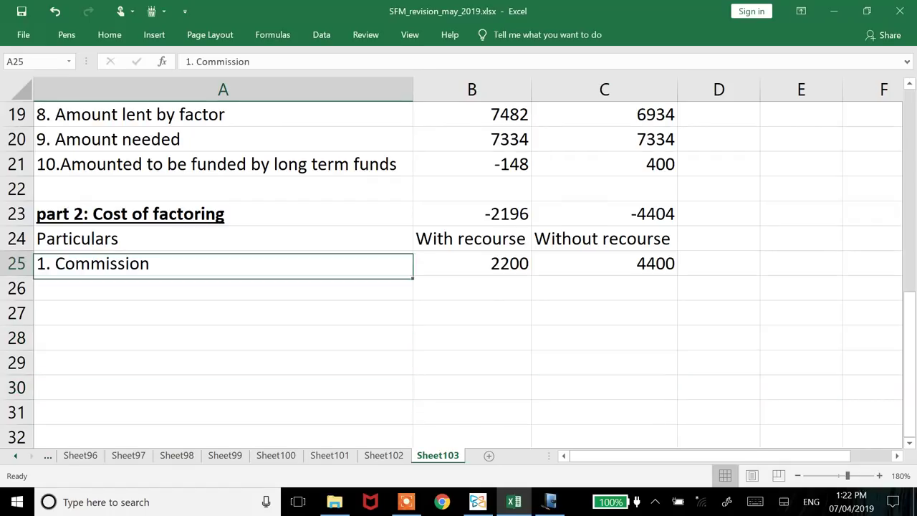
key("Right")
key("Up")
key("shift+Right")
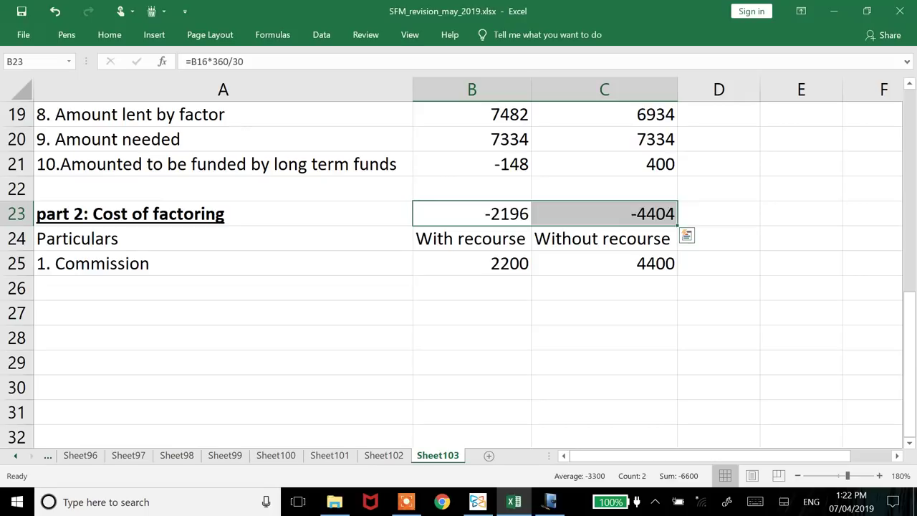
key("Delete")
Add the row "2. Admin cost" in A26 with 0 for both factoring options
key("Left")
key("Down")
key("Down")
key("Down")
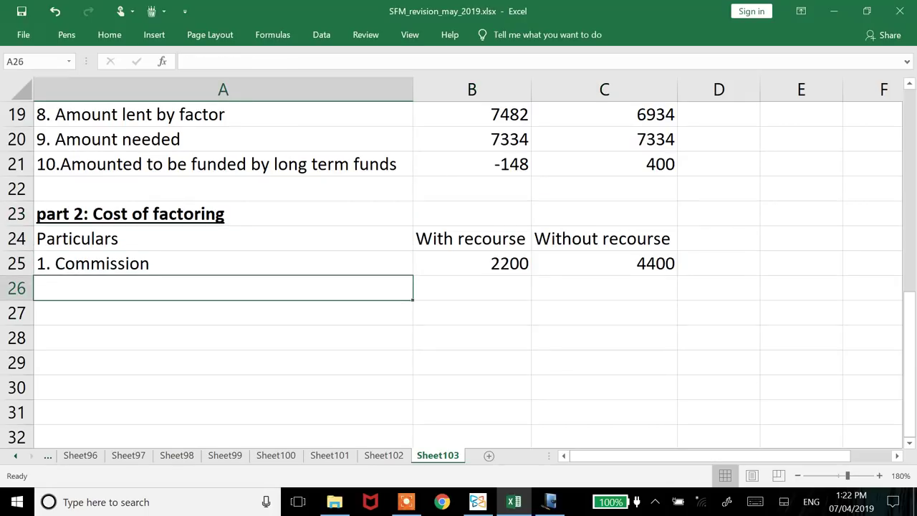
type("2. Admi")
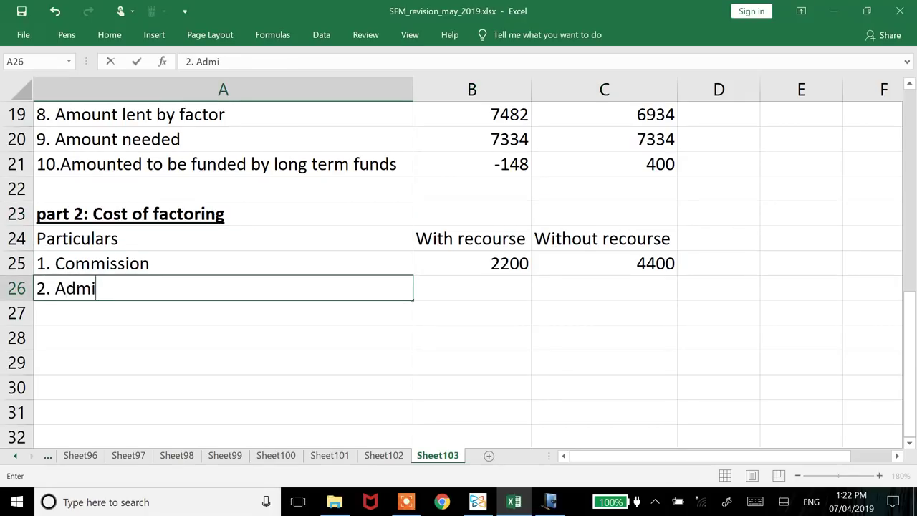
type("n cost")
key("Tab")
type("0")
key("Tab")
type("0")
key("Return")
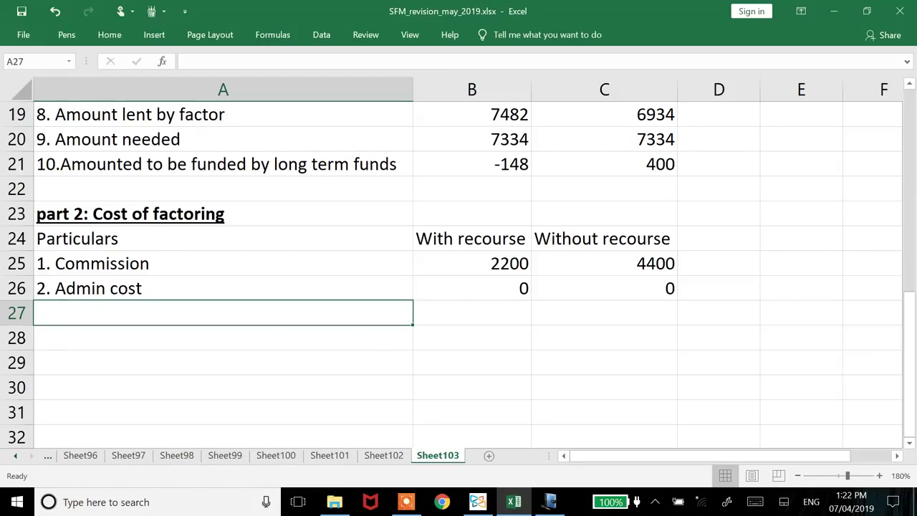
Enter the row label "3. Interest paid to factor" in A27
type("3. Interest paid o")
key("BackSpace")
type("to factor")
key("Return")
left_click(471, 313)
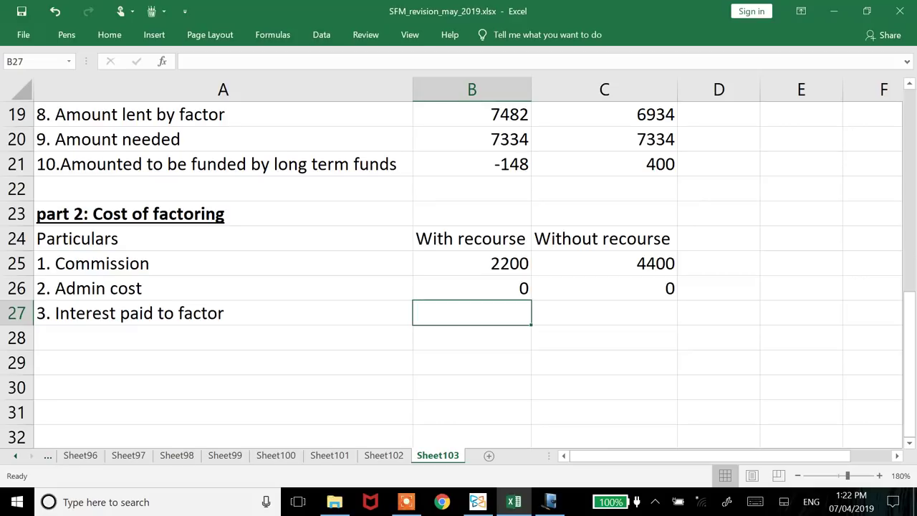
type("=")
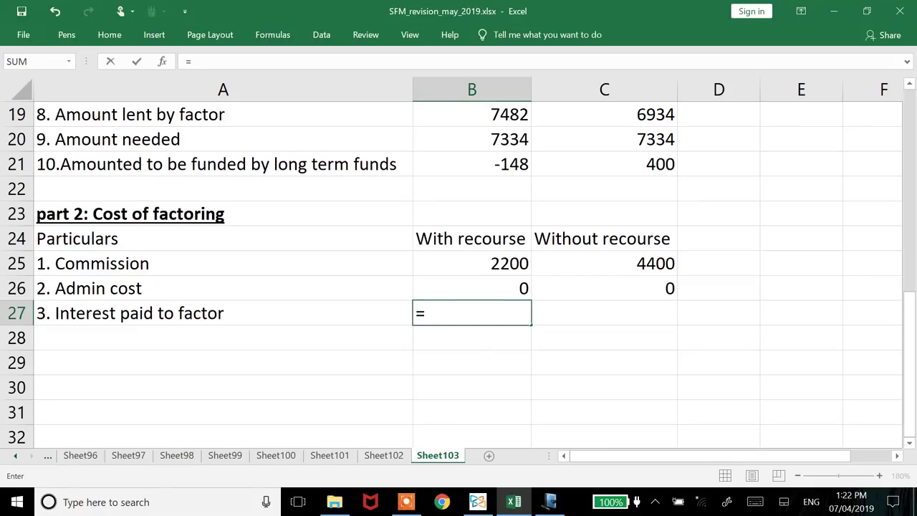
key("Up")
key("Up")
key("Up")
key("Up")
key("Up")
key("Up")
key("Up")
key("Up")
key("Up")
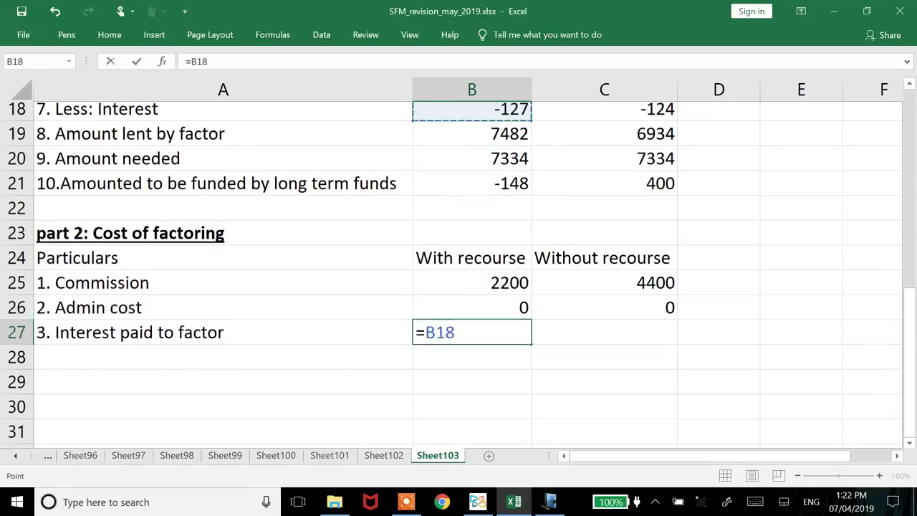
key("Escape")
Compute the annual interest paid to the factor in B27 as -B18*360/30, and copy the formula across to C27
type("-")
key("Up")
key("Up")
key("Up")
key("Up")
key("Up")
key("Up")
key("Up")
key("Up")
key("Up")
type("*360/30")
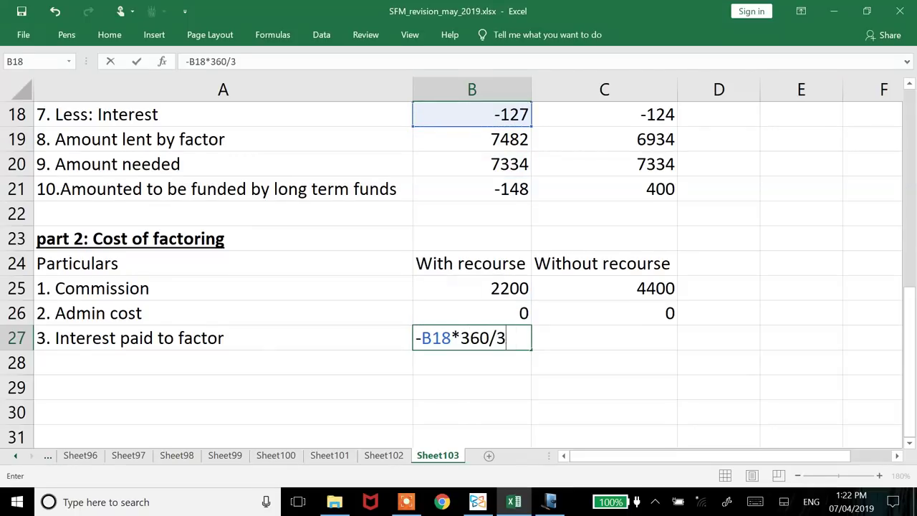
key("Return")
left_click(604, 338)
key("ctrl+r")
Enter the row label "4. Bad debt cost" in A28
key("Home")
key("Down")
key("Down")
key("Down")
key("Down")
key("Down")
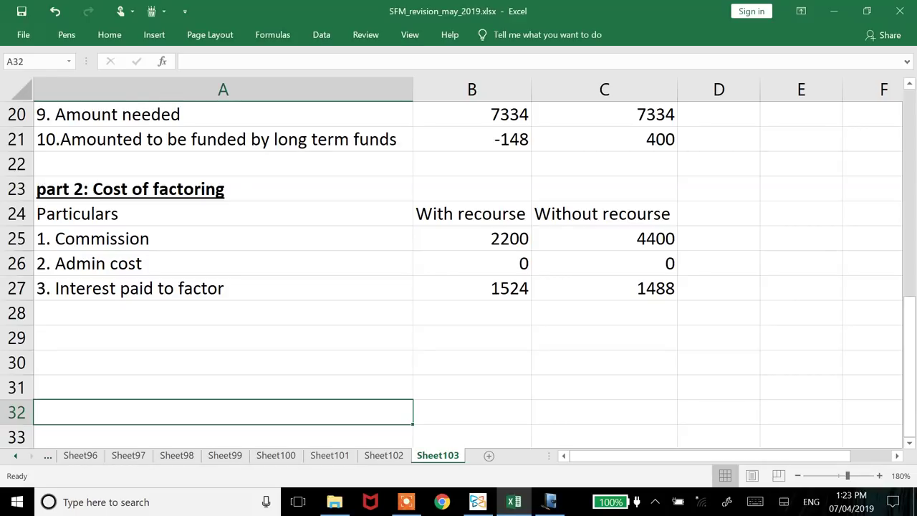
key("Up")
key("Up")
key("Up")
key("Up")
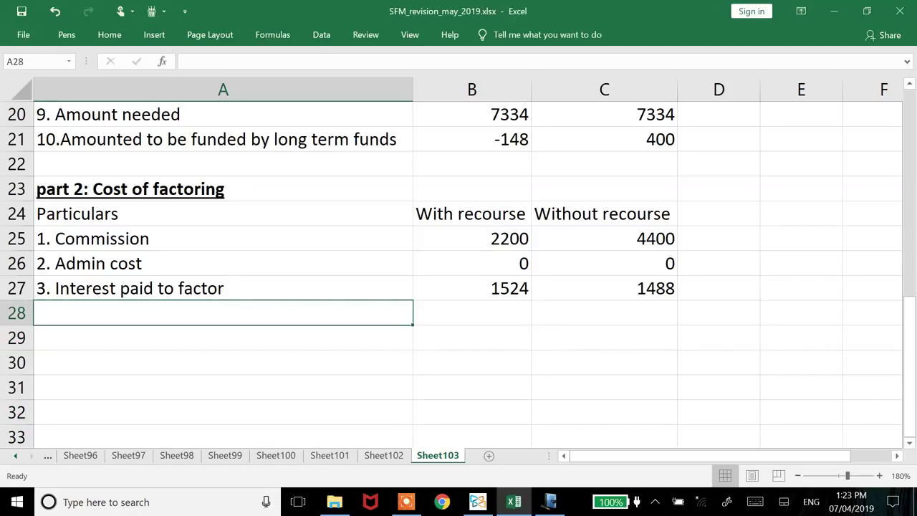
type("4. Ba")
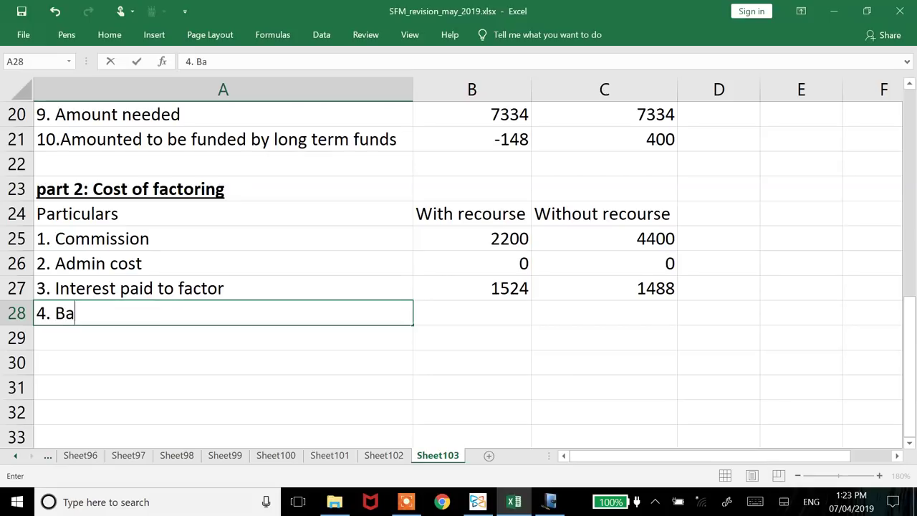
type("d debt cost")
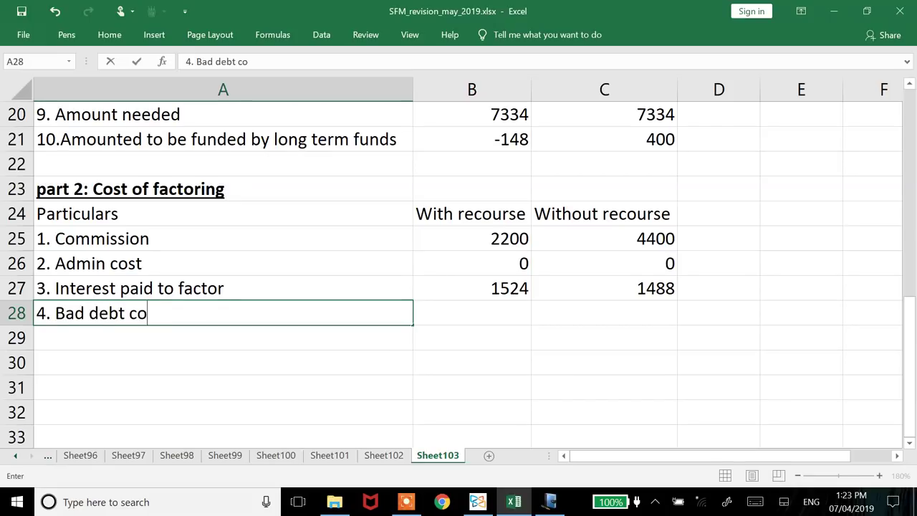
key("Return")
Set the bad debt cost to 0 without recourse in C28 and to =110000*1.5% with recourse in B28
key("Right")
key("Up")
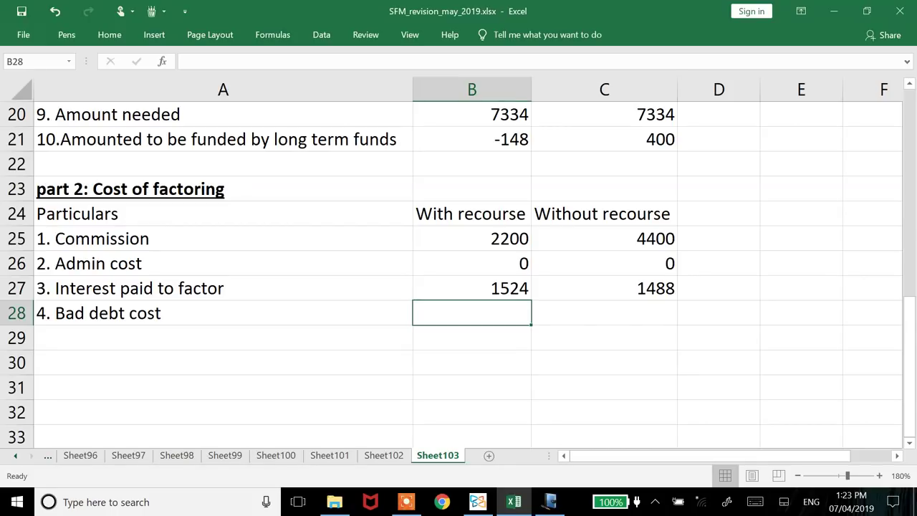
key("Right")
type("0")
key("Return")
key("Up")
key("Left")
type("=1")
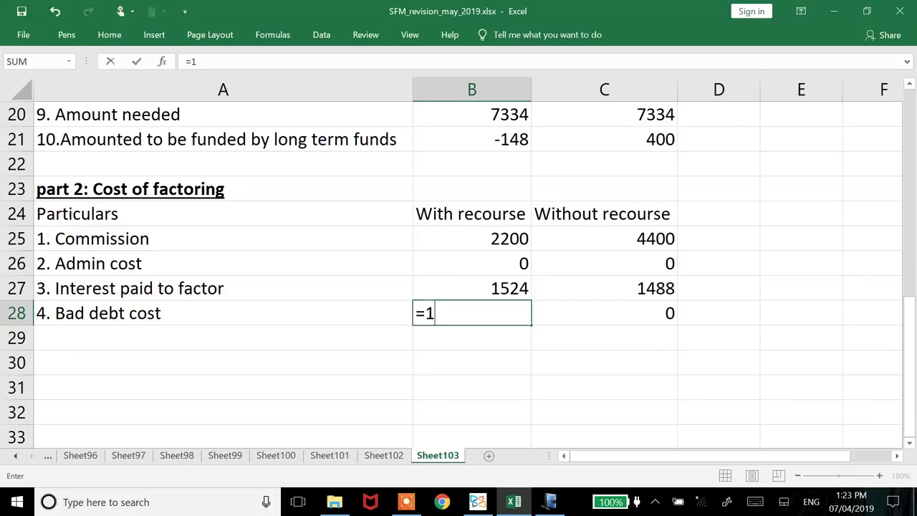
type("10000*")
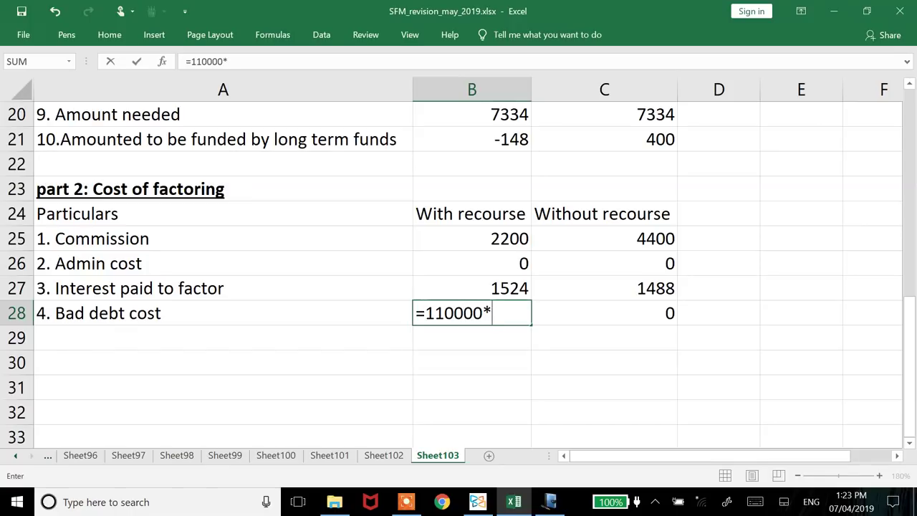
type("1.5%")
key("Return")
Enter the row label "5. Interest on long term funds" in A29
left_click(222, 338)
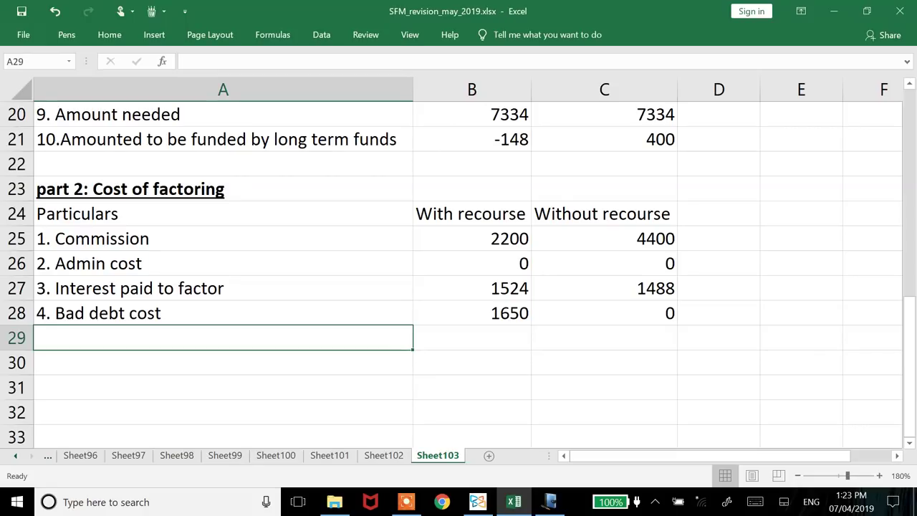
type("5. Interest on long term funds")
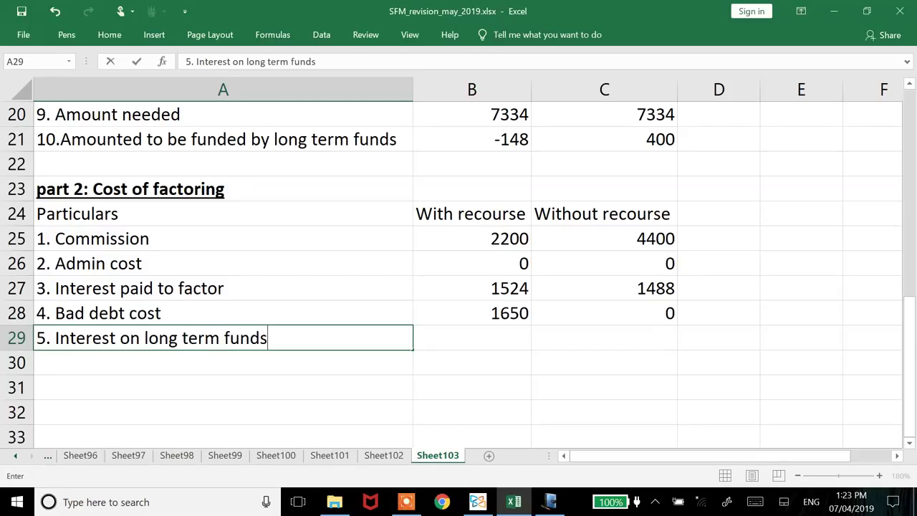
key("Up")
Begin the without recourse interest formula in C29 with a reference to the amount funded by long term funds in C21
key("Up")
key("Right")
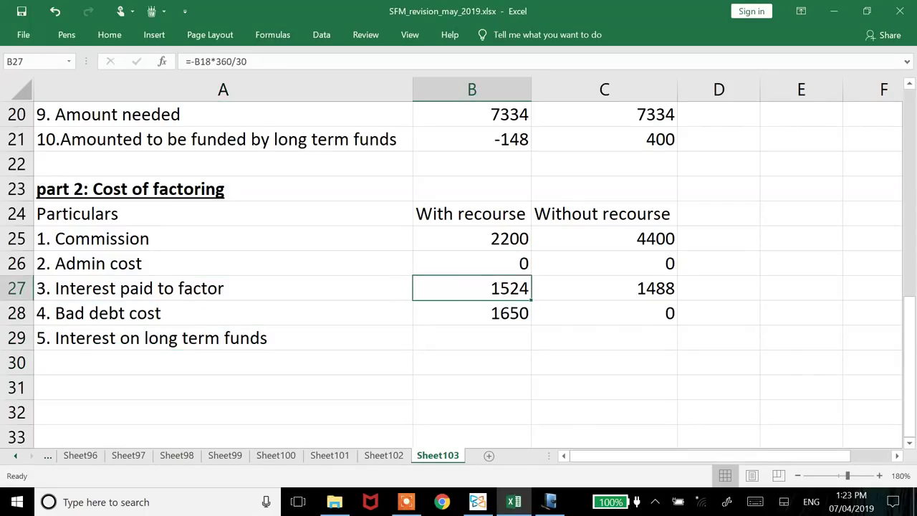
key("Down")
key("Down")
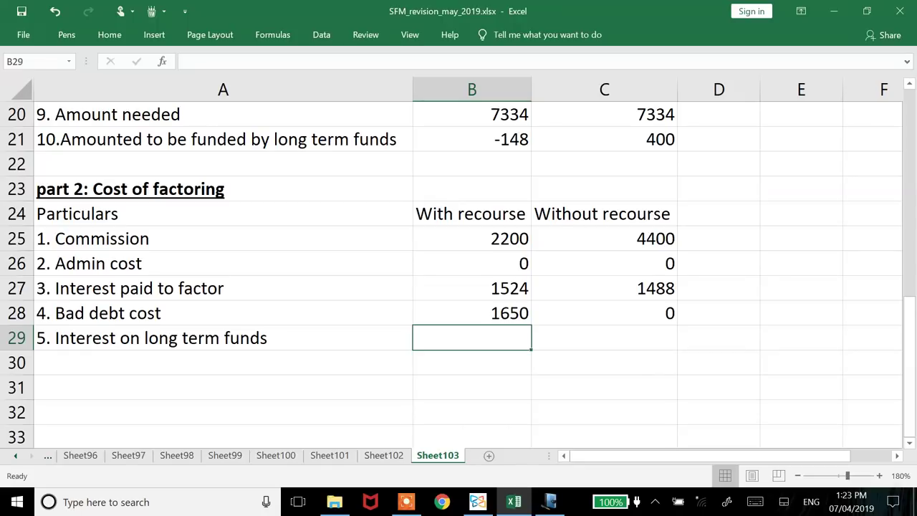
key("Right")
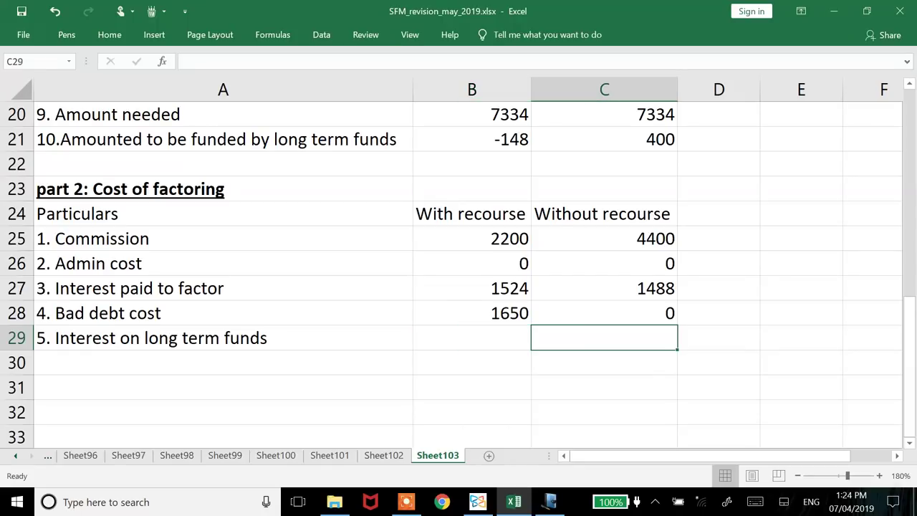
type("=")
key("Up")
key("Up")
key("Up")
key("Up")
key("Up")
key("Up")
key("Up")
key("Up")
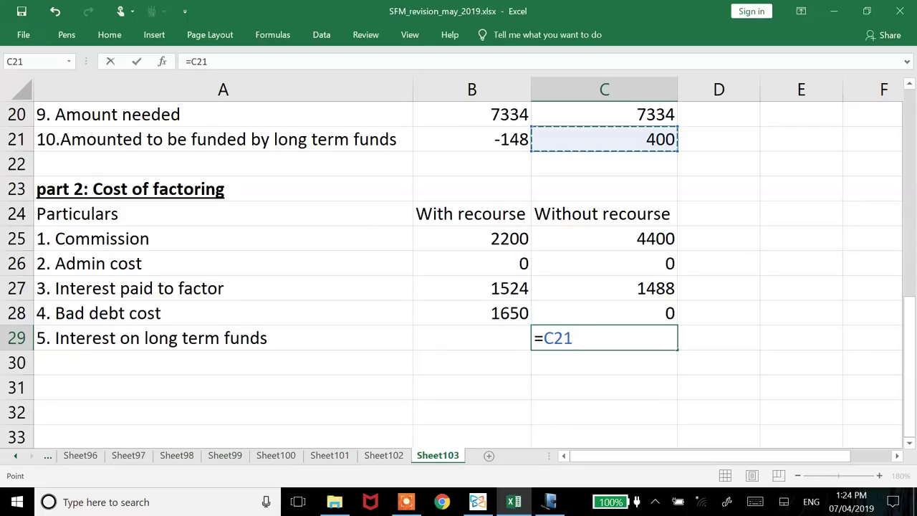
Switch to the question in Xodo and circle the 12% cost of long term funds
key("alt+Tab")
scroll(200, 314, "up", 2)
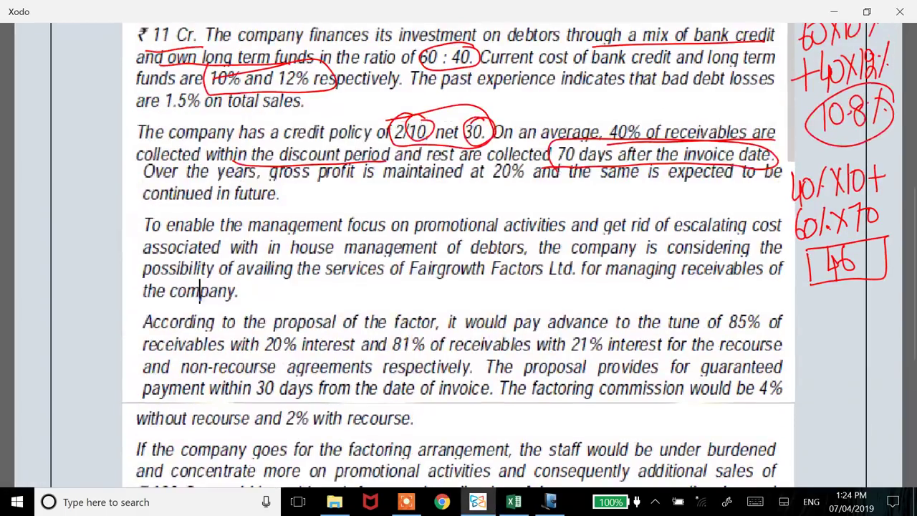
scroll(458, 255, "up", 1)
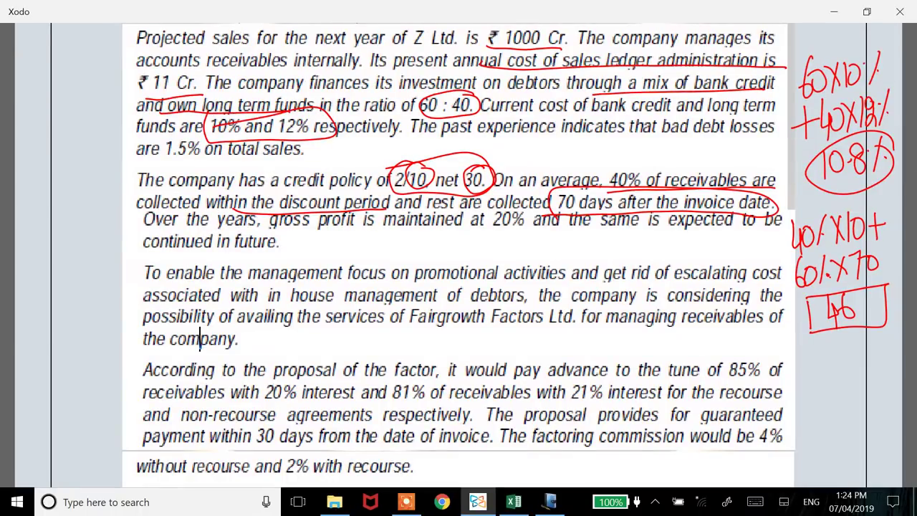
scroll(200, 339, "up", 4)
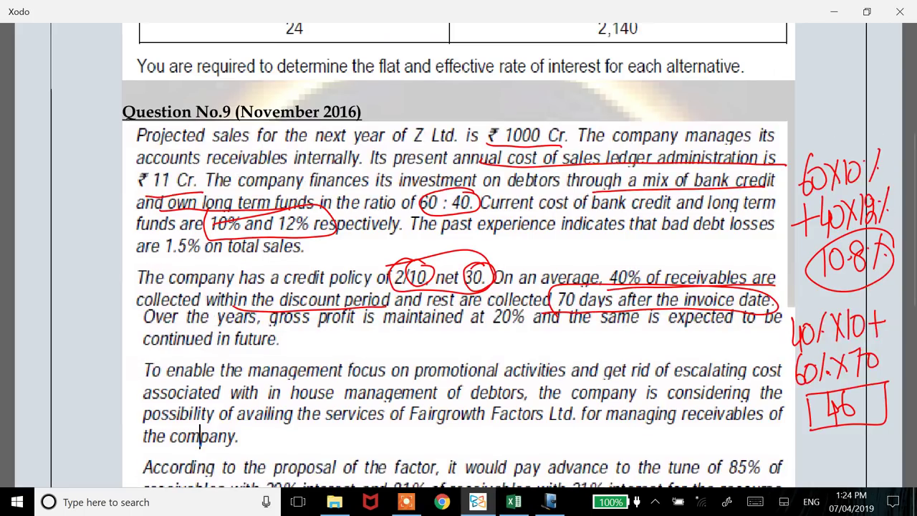
scroll(200, 339, "down", 3)
left_click_drag(321, 185, 331, 180)
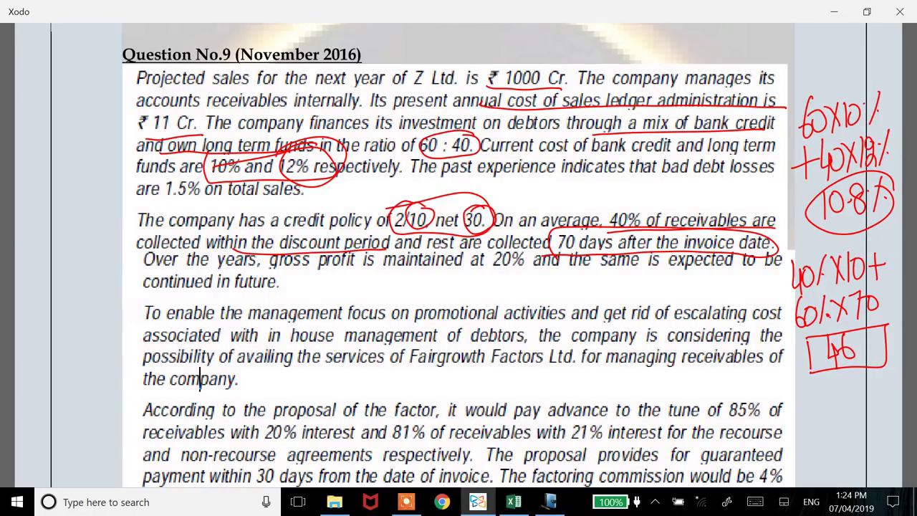
Return to Excel, complete the C29 formula as =C21*12%, and copy it to the with recourse cell B29
key("alt+Tab")
type("*12%")
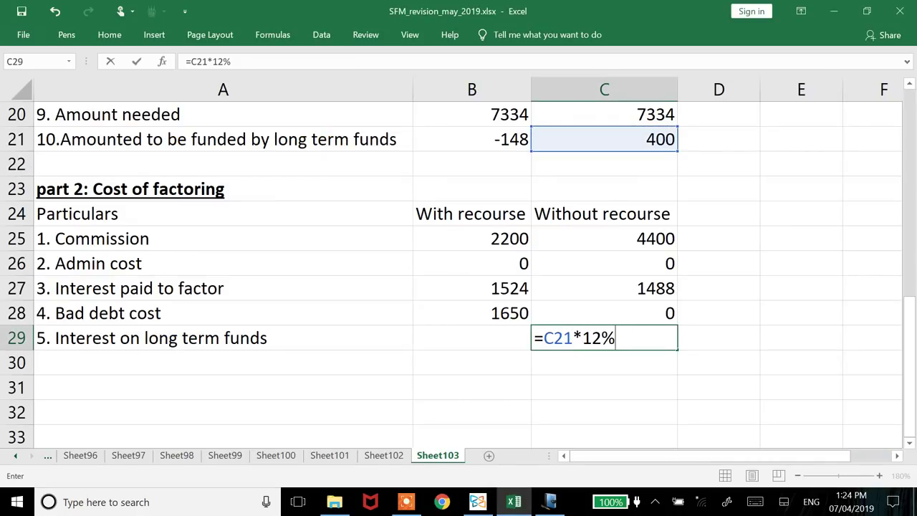
key("ctrl+Return")
key("ctrl+c")
key("Left")
key("Return")
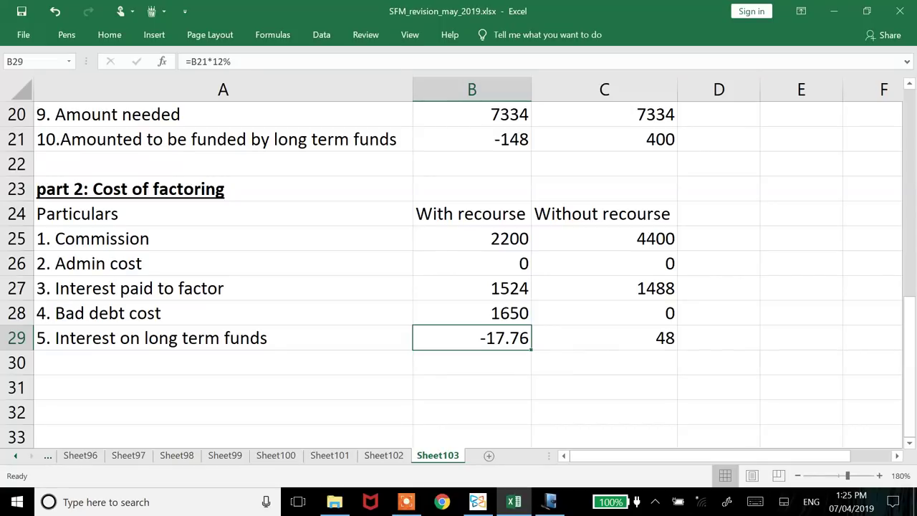
Try setting the amount needed in B20 to the full receivables with =B14, and fill the formula into C20
key("Up")
key("Up")
key("Up")
key("Up")
key("Up")
key("Up")
key("Up")
key("Up")
key("Up")
key("Up")
key("Up")
key("Up")
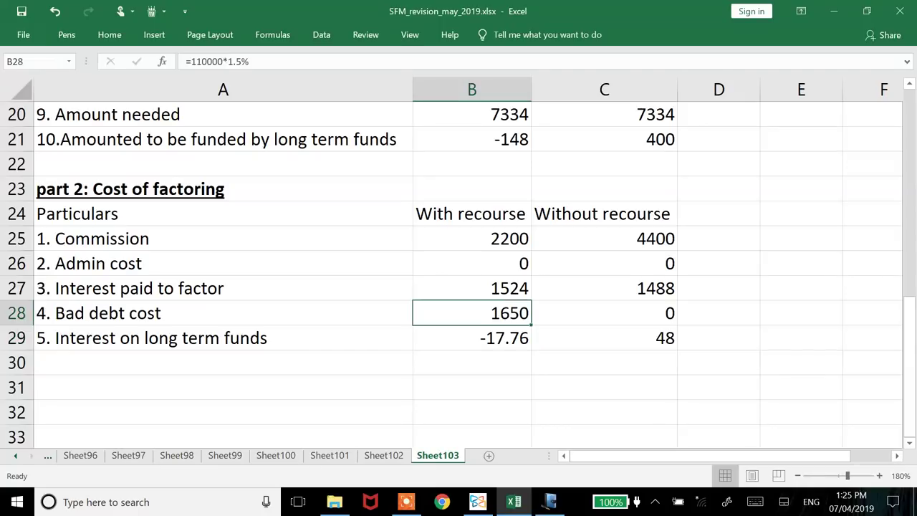
key("Up")
key("Up")
key("Down")
key("Down")
key("Down")
key("Down")
key("Down")
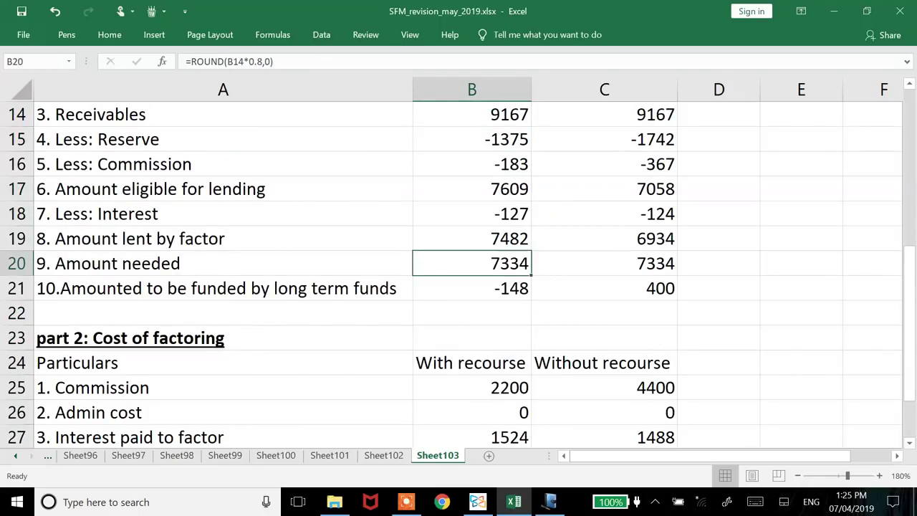
type("=")
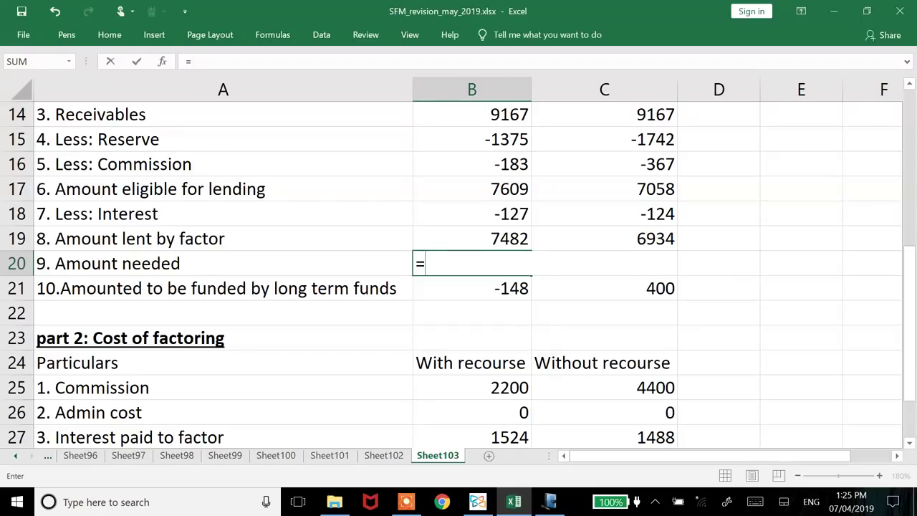
key("Up")
key("Up")
key("Up")
key("Up")
key("Up")
key("Up")
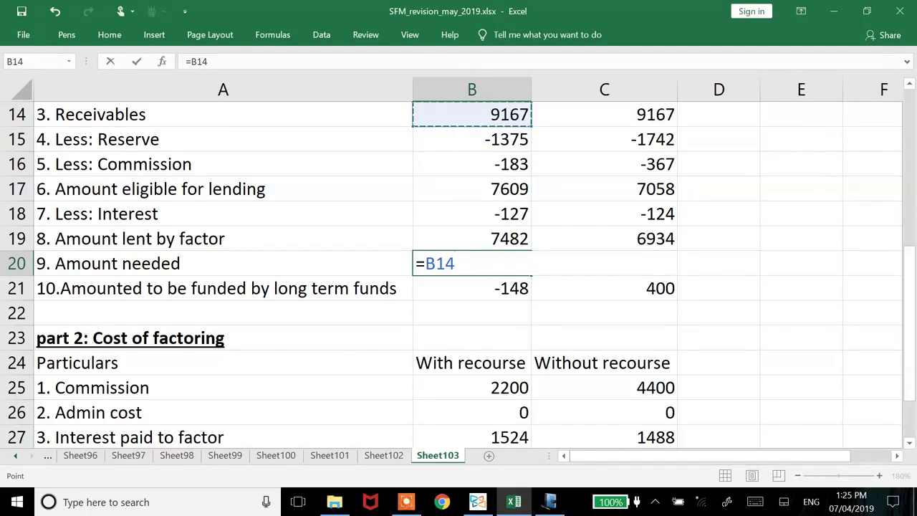
key("Return")
left_click(603, 263)
key("ctrl+r")
Undo the fill of the amount needed in C20
left_click(603, 288)
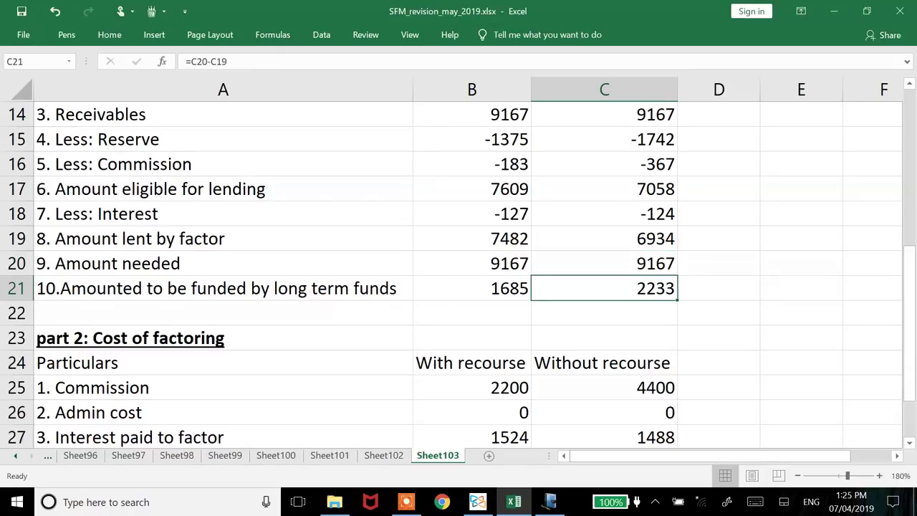
left_click(471, 288, "shift")
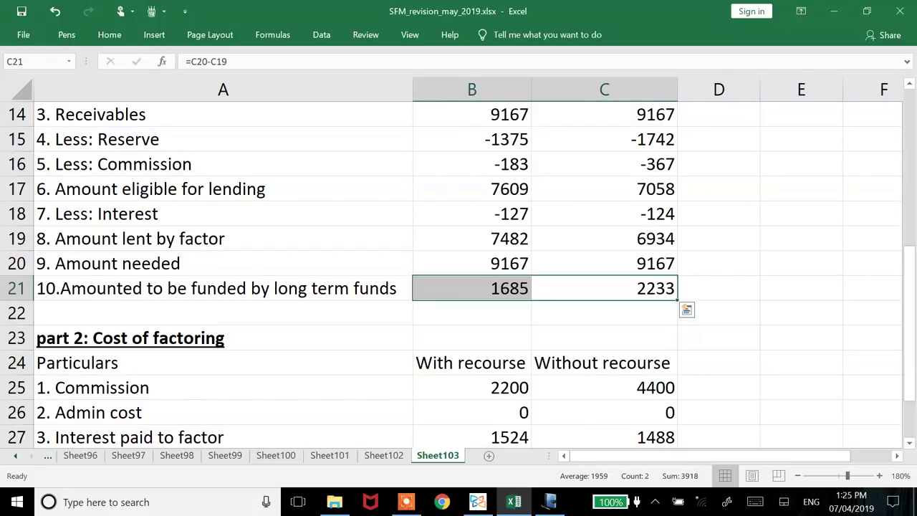
key("Down")
key("ctrl+z")
Enter the row label "6. Gross profit on extra sales" in A30
key("Down")
key("Down")
key("Down")
key("Down")
key("Down")
key("Down")
key("Down")
key("Down")
key("Down")
key("Down")
key("Down")
key("Down")
key("Down")
key("Up")
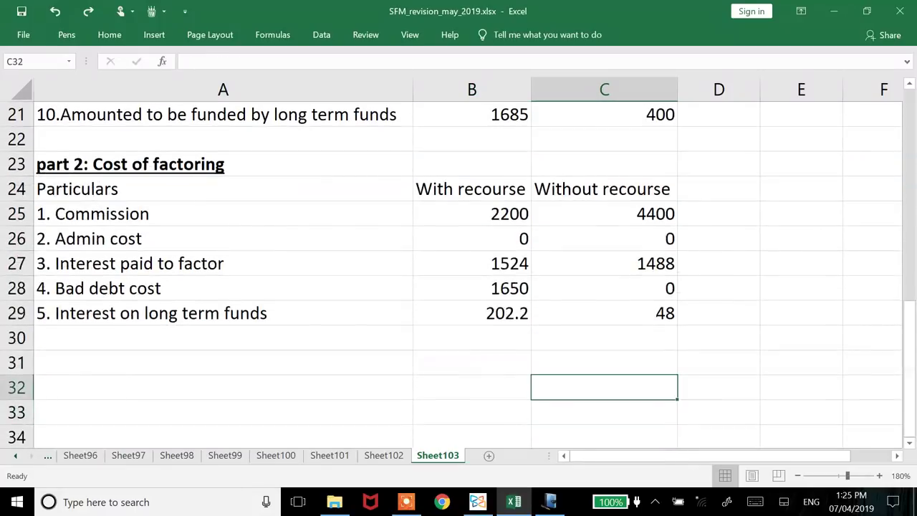
key("Left")
key("Left")
key("Up")
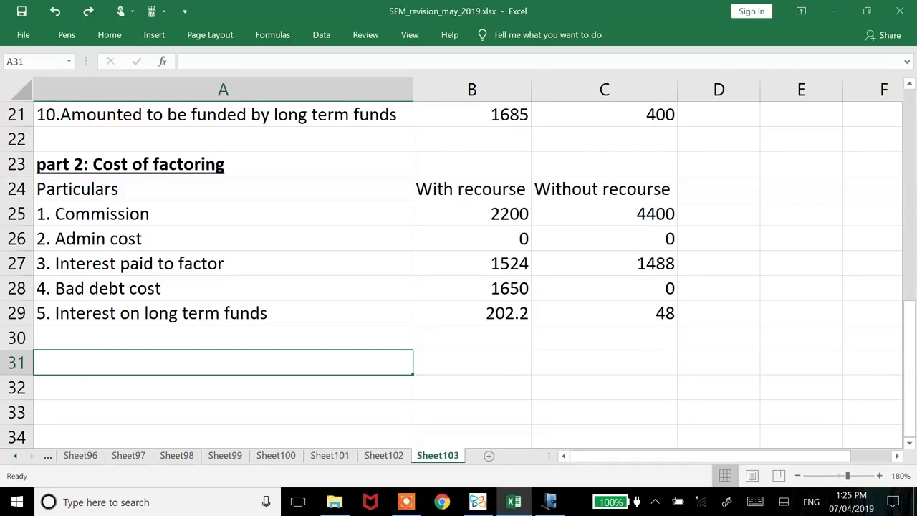
key("Up")
type("6.")
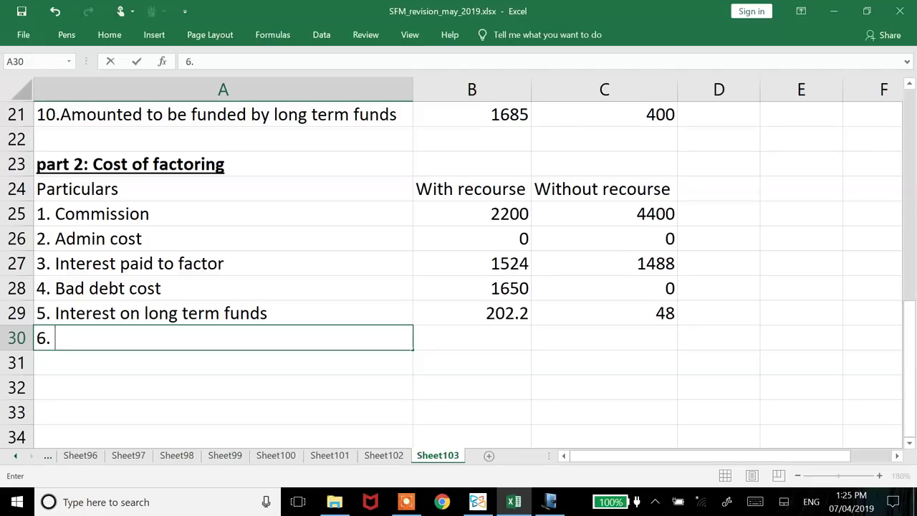
type(" C")
key("BackSpace")
type("Gross profito")
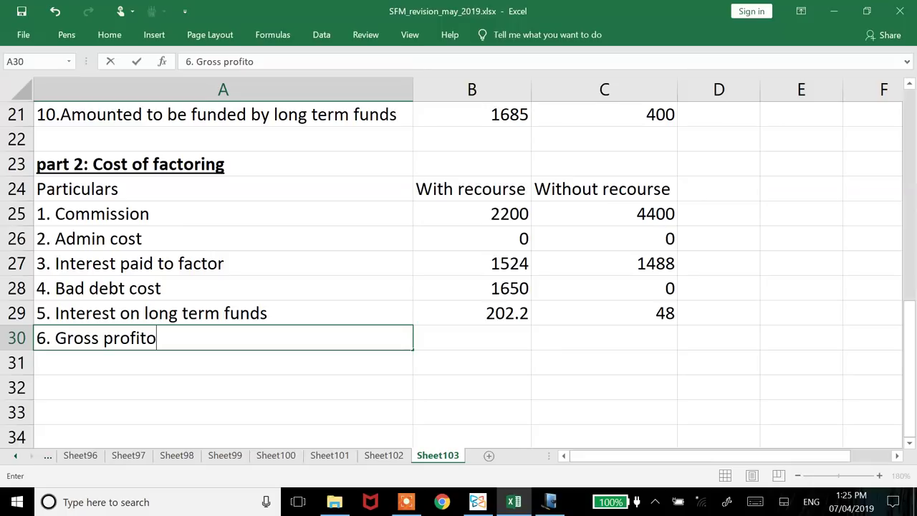
key("BackSpace")
type("on ext")
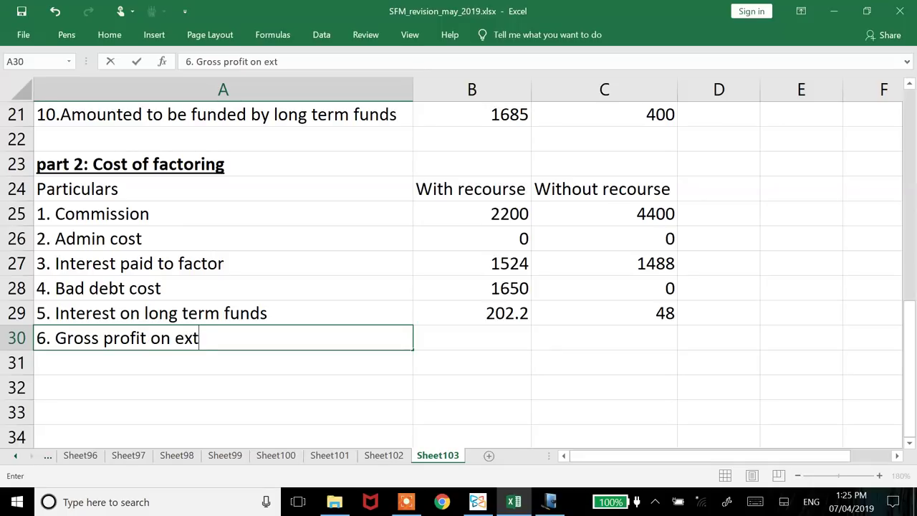
type("ra sales")
key("Return")
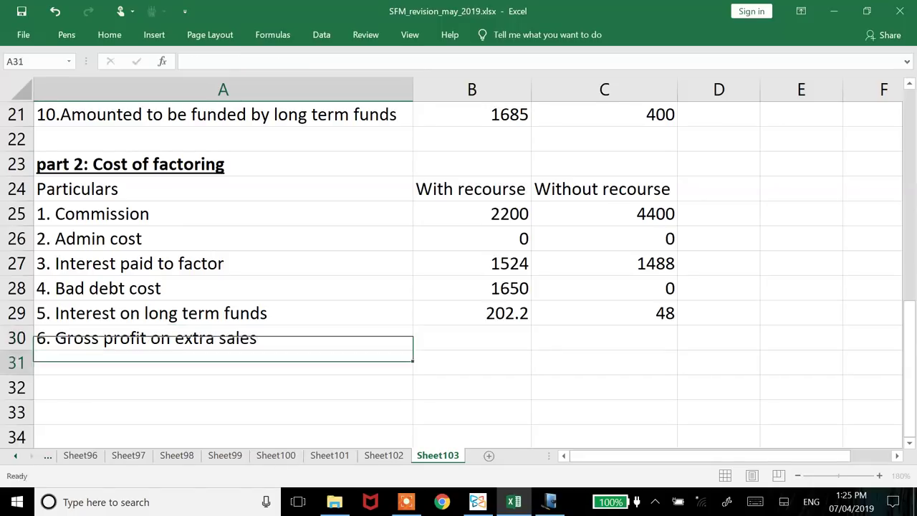
Enter the gross profit on extra sales as -10000*20% in B30 and copy it across to C30
key("Down")
key("Down")
key("Down")
key("Down")
key("Up")
key("Right")
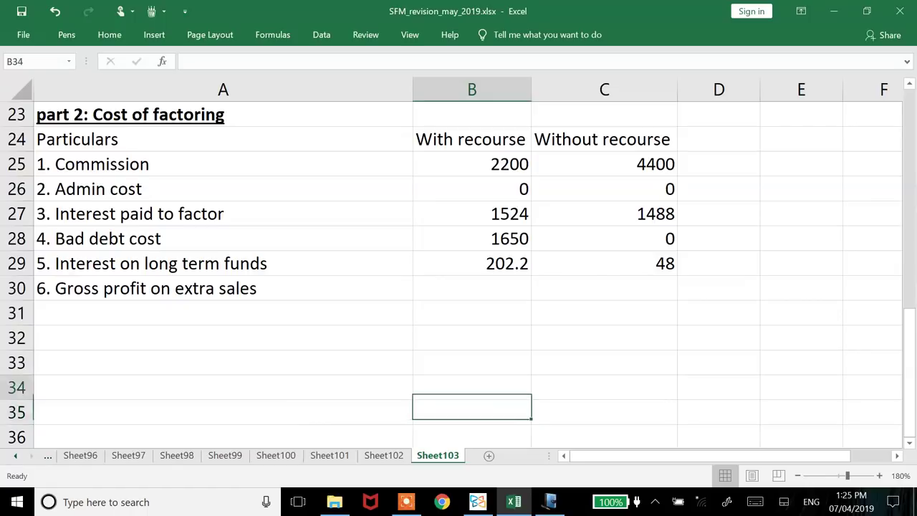
key("Up")
key("Up")
key("Up")
key("Up")
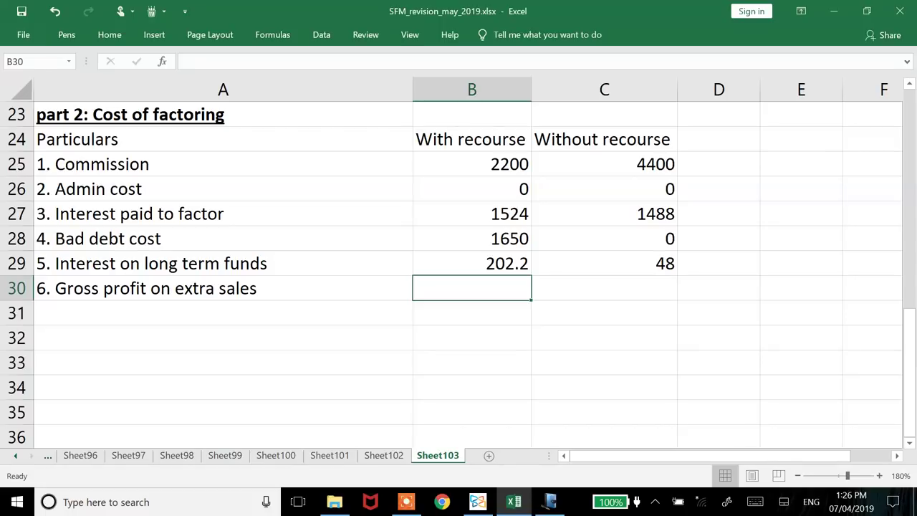
type("-100")
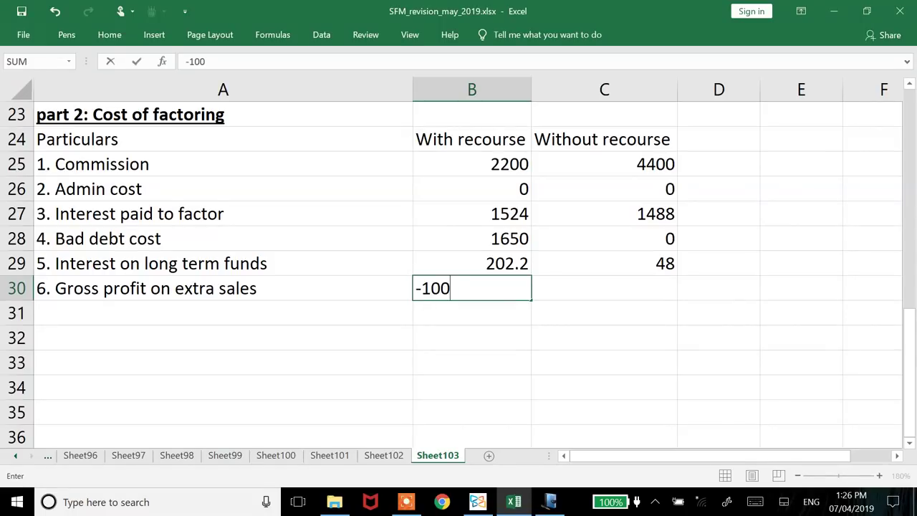
type("00*20%")
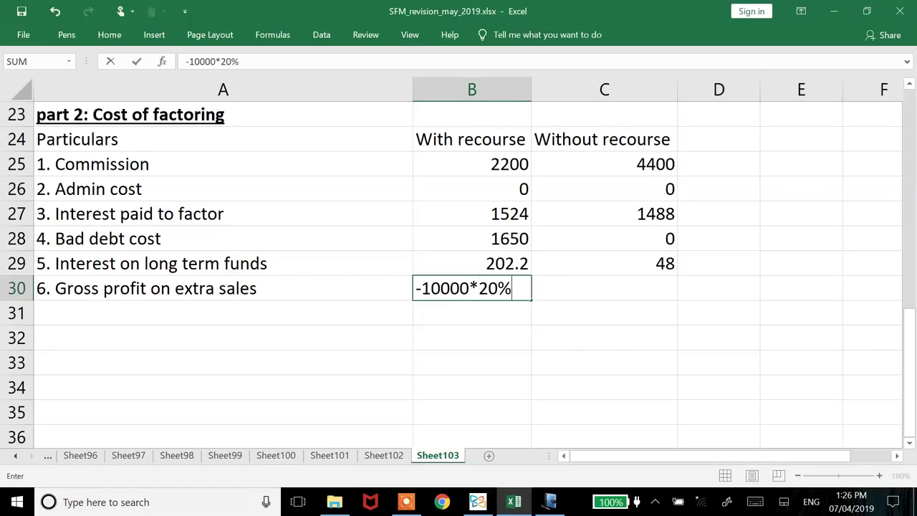
key("Tab")
key("ctrl+r")
Enter the row label "Net cost" in A31
left_click(72, 313)
type("Ne")
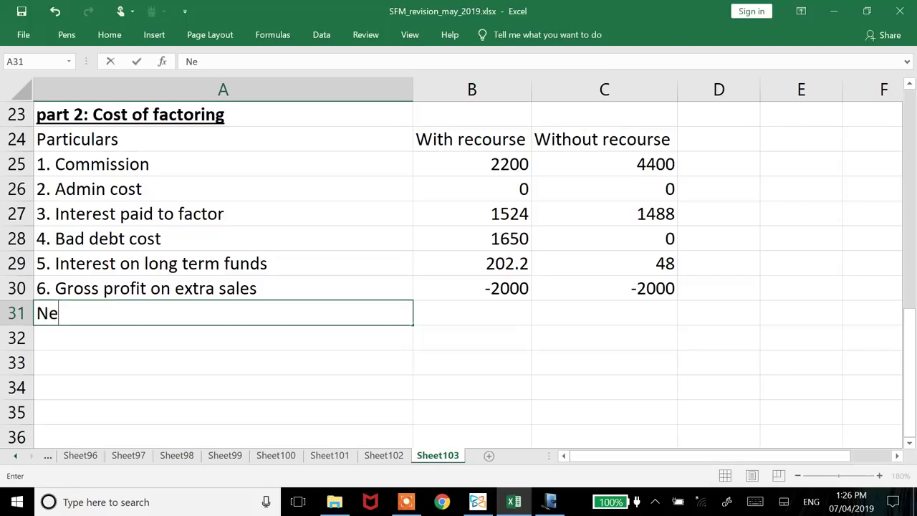
type("t cost")
key("Return")
Total the net cost in B31 with =SUM(B25:B30) and copy the formula across to C31
left_click(471, 313)
type("=sum(")
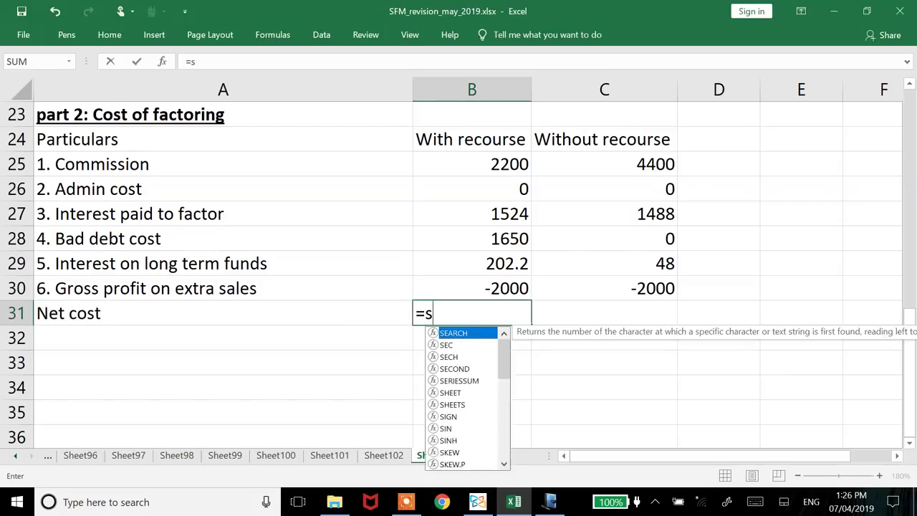
key("Up")
key("ctrl+shift+Up")
key("shift+Down")
type(")")
key("Return")
key("Up")
key("Right")
key("ctrl+r")
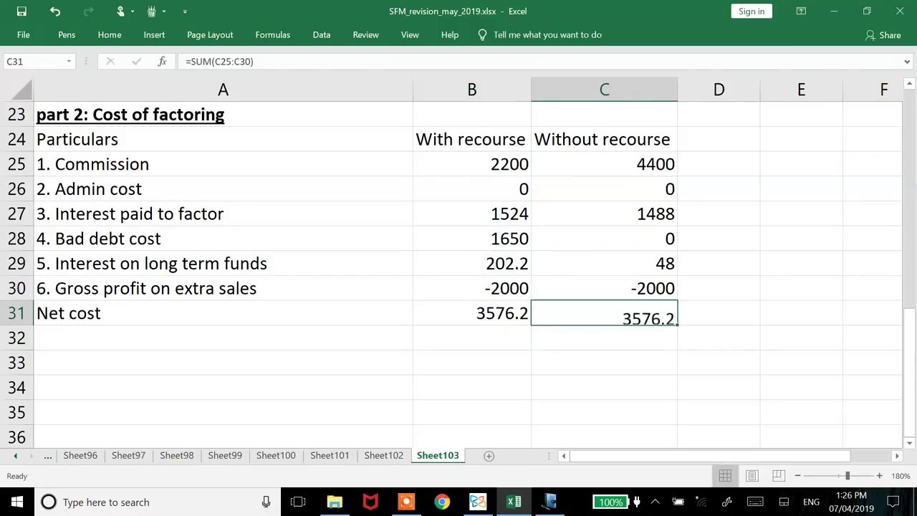
key("ctrl+shift+Left")
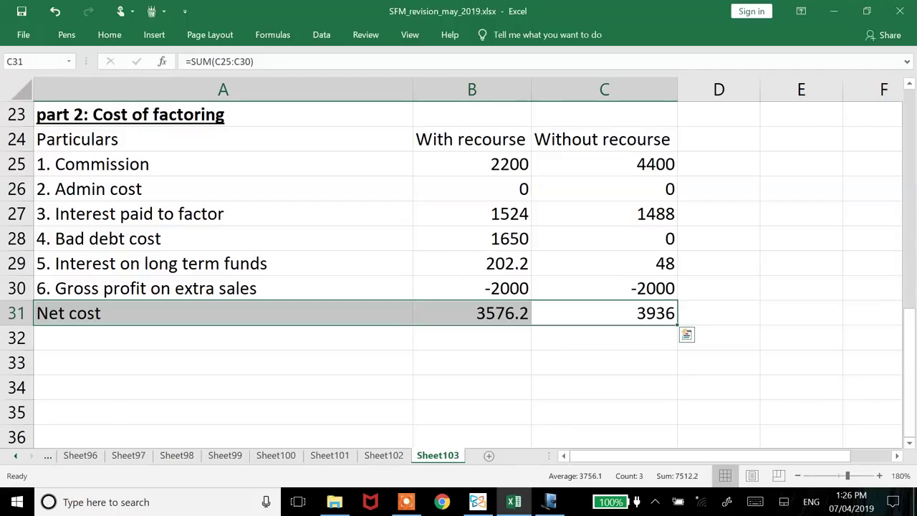
Restore the with recourse amount needed by copying the formula from C20 into B20
left_click(604, 288)
left_click(719, 288)
key("Left")
key("Up")
key("Up")
key("Up")
key("Up")
key("Up")
key("Up")
key("Up")
key("Up")
key("Up")
key("Up")
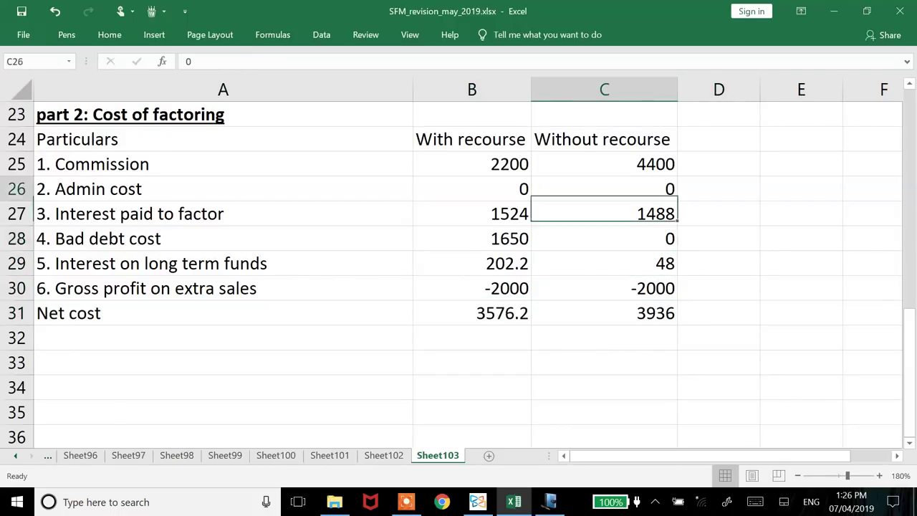
key("Left")
key("Right")
key("ctrl+c")
key("Left")
key("Return")
Review the cost of factoring table, comparing the net cost with recourse and without recourse
key("Down")
key("Down")
key("Down")
key("Down")
key("Down")
key("Down")
key("Down")
key("Down")
key("Down")
key("Down")
key("Down")
key("Down")
key("Down")
key("Down")
key("Down")
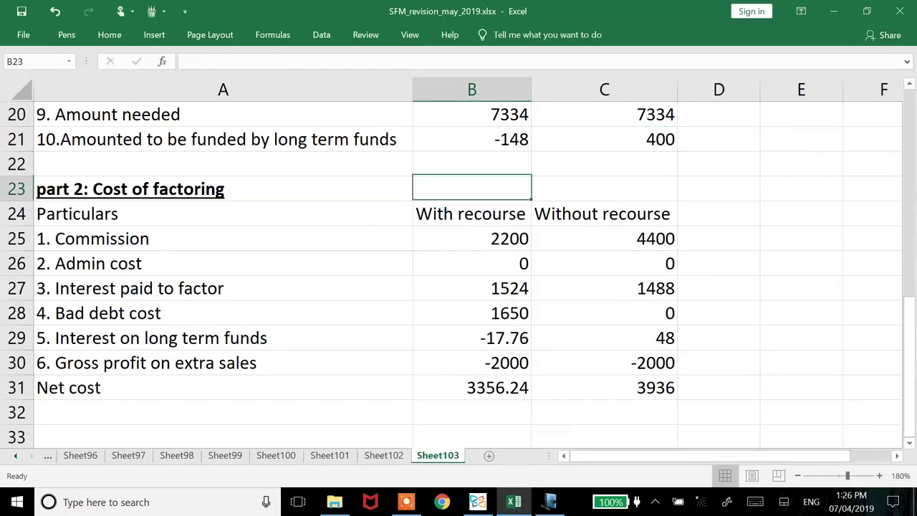
key("Down")
key("Up")
key("Up")
key("Up")
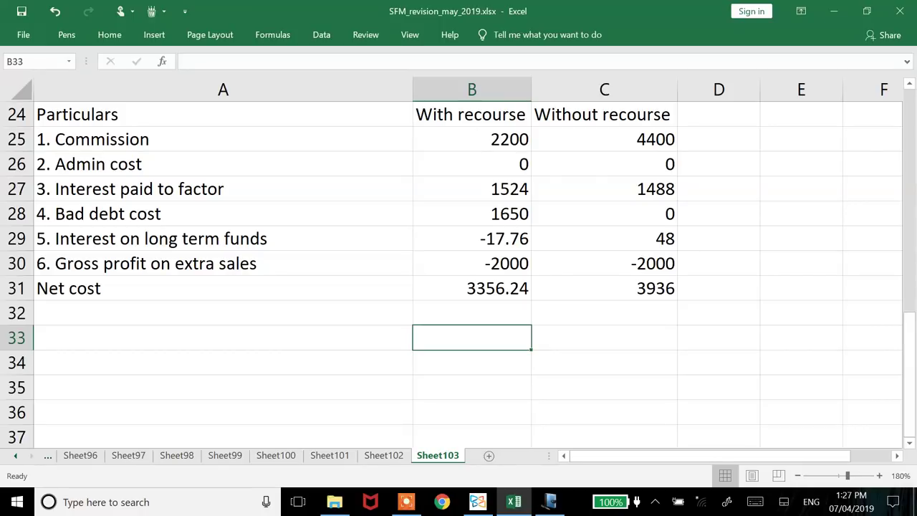
Review the part 1 amount lent table from receivables down to the amount funded by long term funds
key("Up")
key("Up")
key("Up")
key("Up")
key("Up")
key("Up")
key("Up")
key("Up")
key("Up")
key("Up")
key("Up")
key("Up")
key("Up")
key("Up")
key("Up")
key("Up")
key("Up")
key("Up")
key("Up")
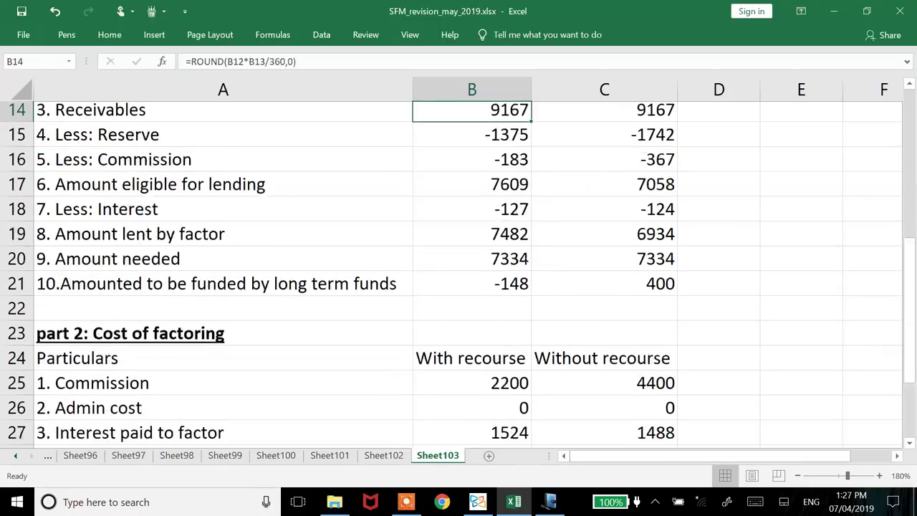
key("Down")
key("Down")
key("Down")
key("Down")
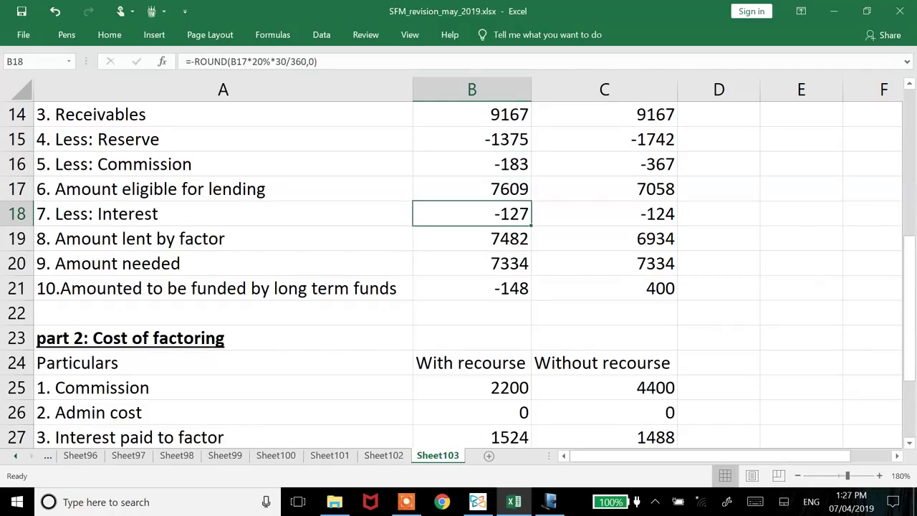
key("Down")
key("Down")
key("Down")
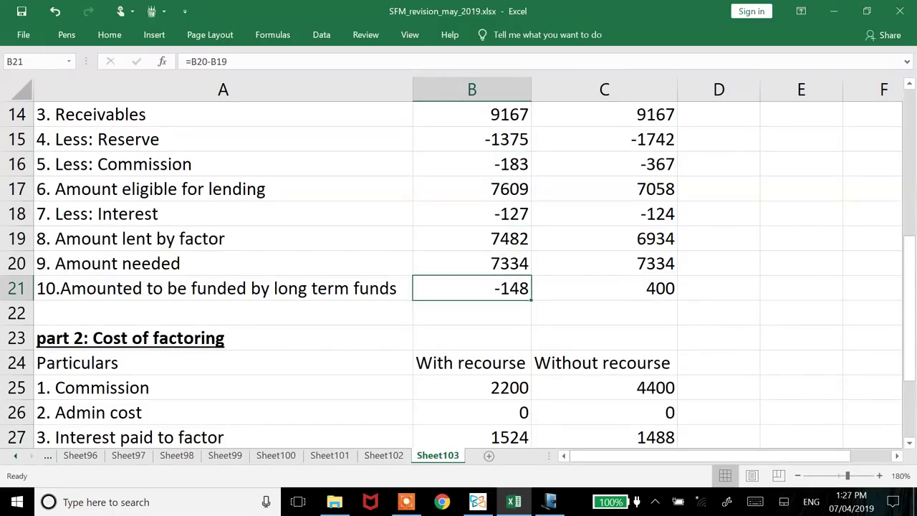
Examine the WN 1 computation of the cost of in-house management of receivables in rows 1 to 7
key("Up")
key("Up")
key("Up")
key("Up")
key("Up")
key("Up")
key("Up")
key("Up")
key("Up")
key("Up")
key("Up")
key("Up")
key("Up")
key("Up")
key("Up")
key("Up")
key("Up")
key("Up")
key("Up")
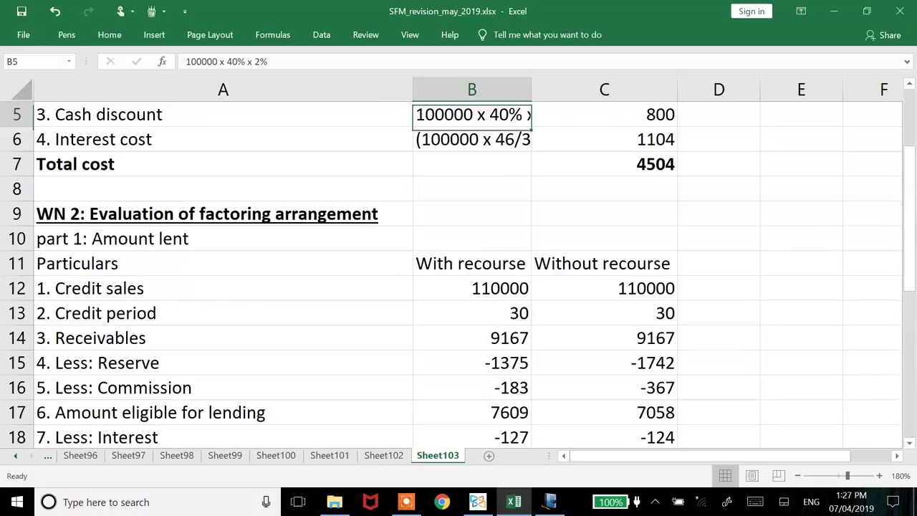
key("Up")
key("Down")
key("Down")
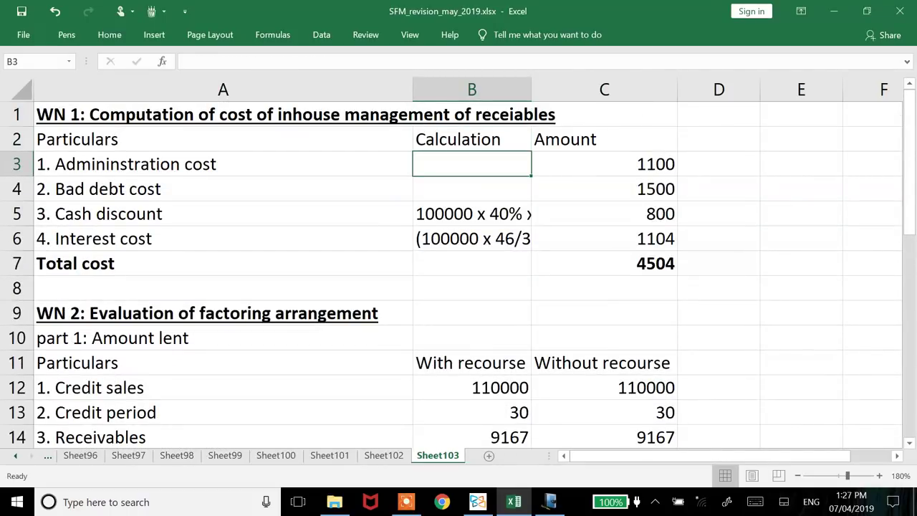
Return to the part 2 cost of factoring table and review its items down to net cost
key("Down")
key("Down")
key("Down")
key("Down")
key("Down")
key("Down")
key("Down")
key("Down")
key("Down")
key("Down")
key("Down")
key("Down")
key("Down")
key("Down")
key("Down")
key("Down")
key("Down")
key("Down")
key("Down")
key("Down")
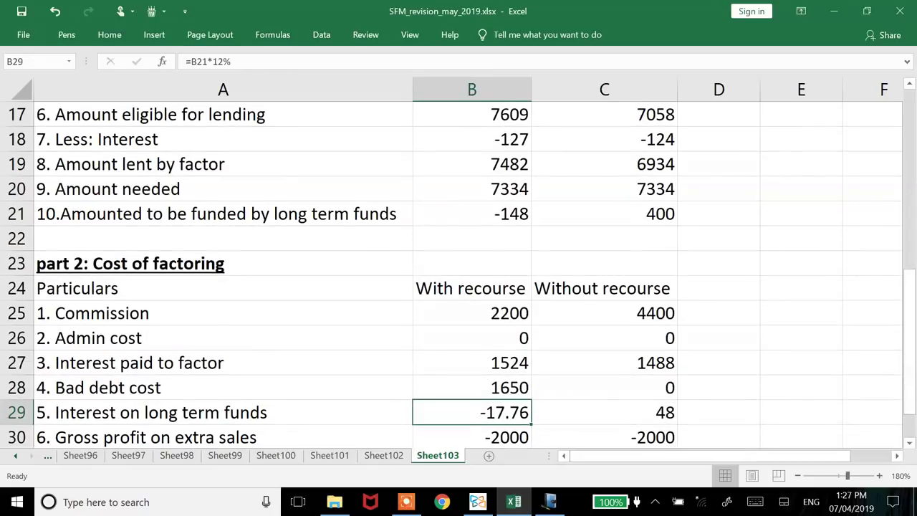
key("Down")
key("Down")
Select the gross profit on extra sales row, A30:C30, to examine both factoring options
key("Up")
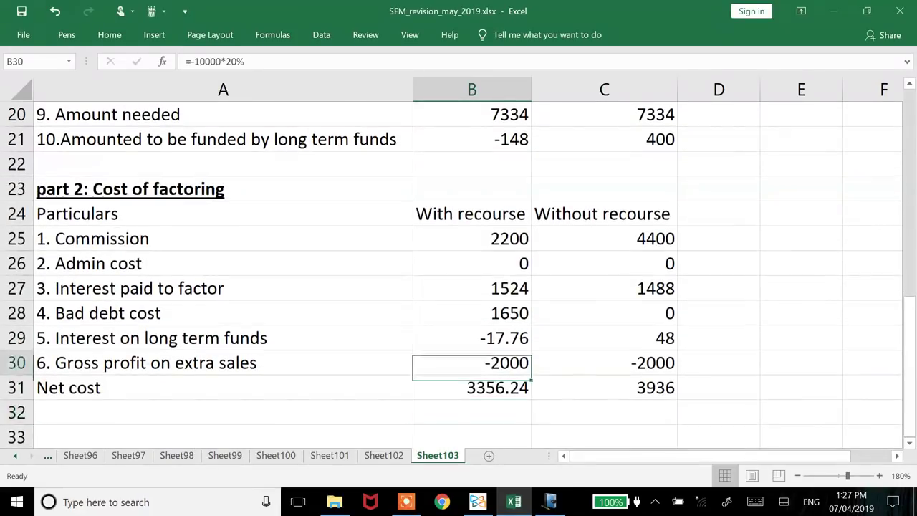
key("Left")
key("shift+Right")
key("shift+Right")
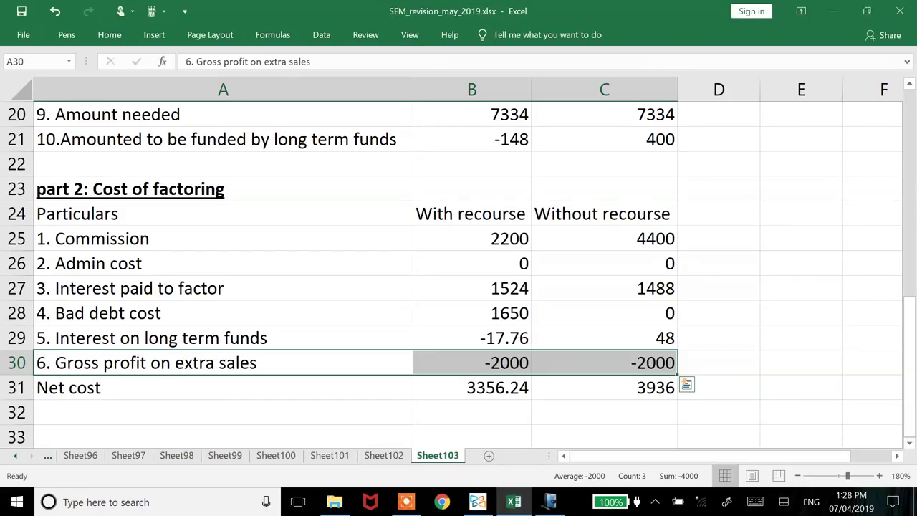
Select the interest on long term funds label in A29 and zoom out to view more of the factoring evaluation
left_click(151, 337)
scroll(459, 272, "down", 3)
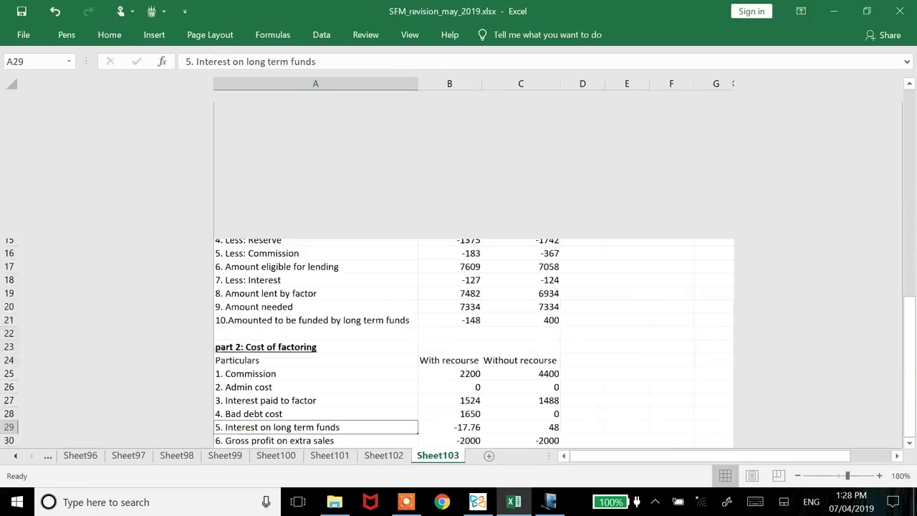